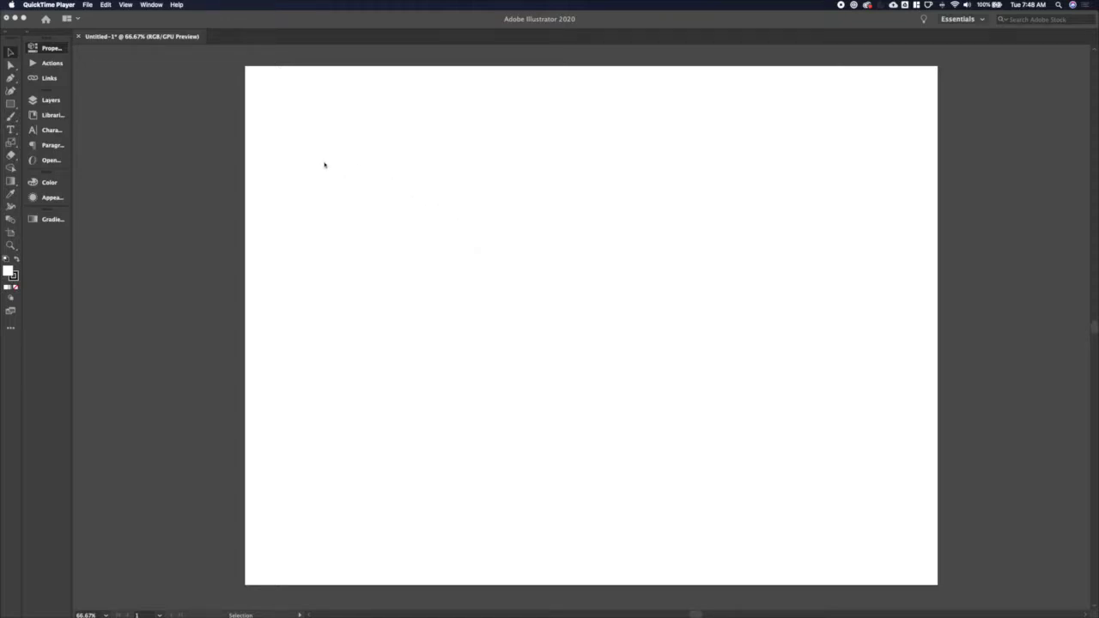
# Draw a square about 210 px wide in the upper-left part of the artboard.
pyautogui.click(375, 167)
pyautogui.press('m')
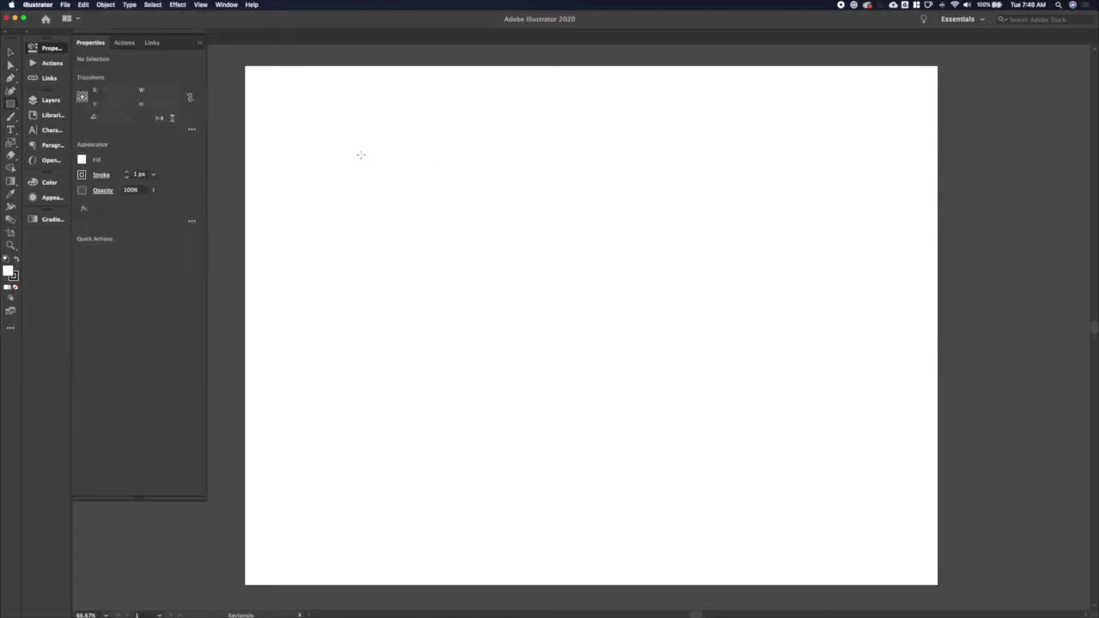
pyautogui.moveTo(343, 147); pyautogui.dragTo(435, 237)
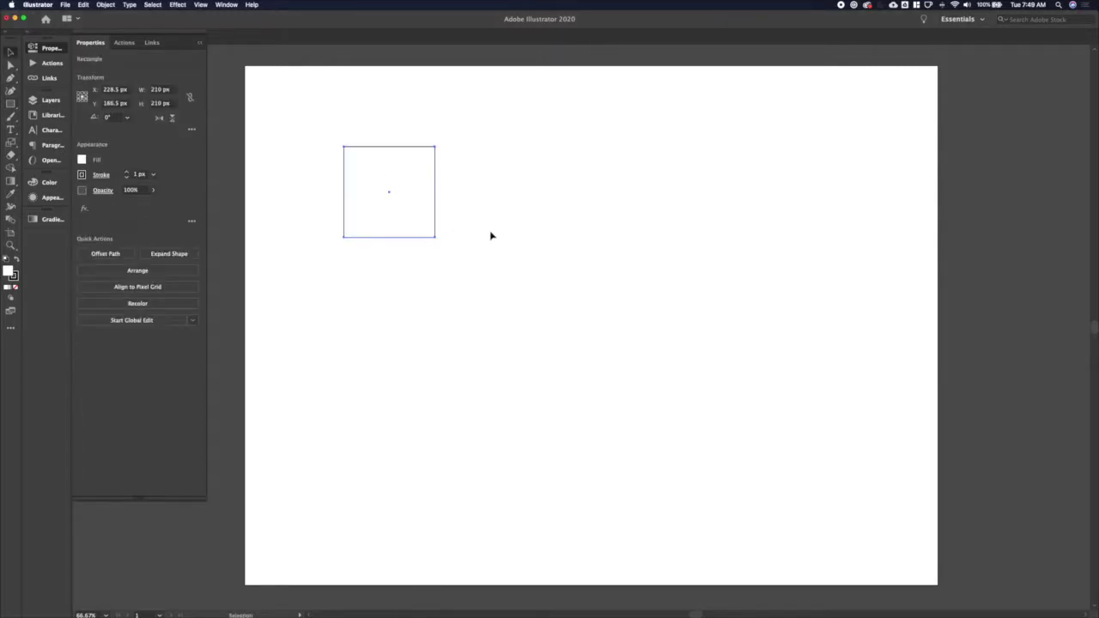
# Add the text "Name of Person" at 18 px and nudge it so it sits centred just beneath the square.
pyautogui.press('t')
pyautogui.click(378, 280)
pyautogui.write('Name')
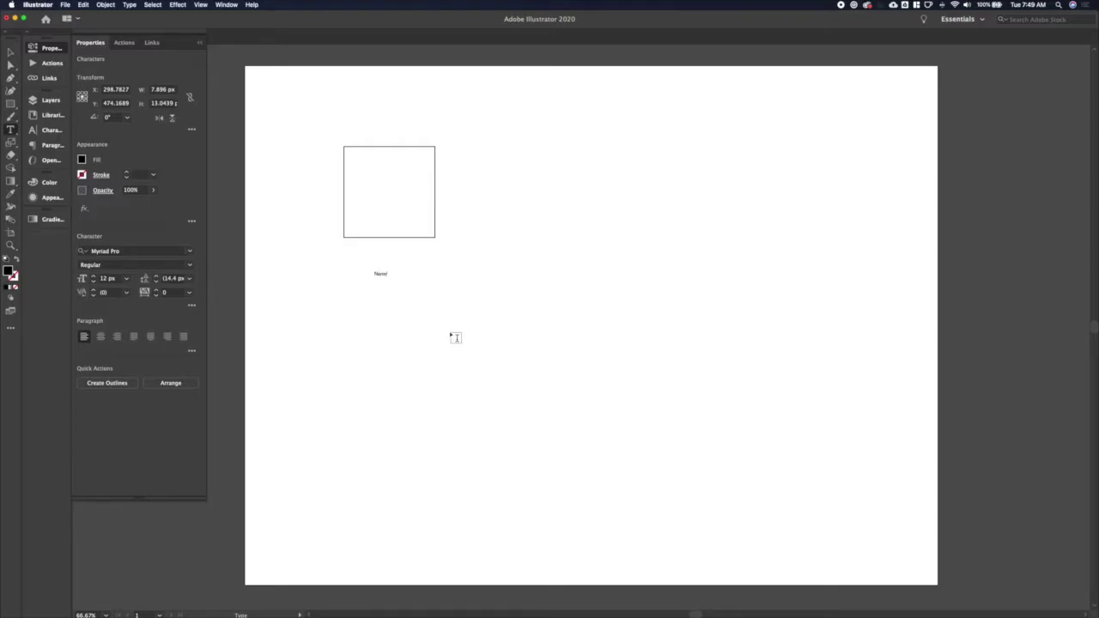
pyautogui.write(' of Person')
pyautogui.press('Escape')
pyautogui.hotkey('shift', 'Up')
pyautogui.hotkey('shift', 'Up')
pyautogui.hotkey('shift', 'Up')
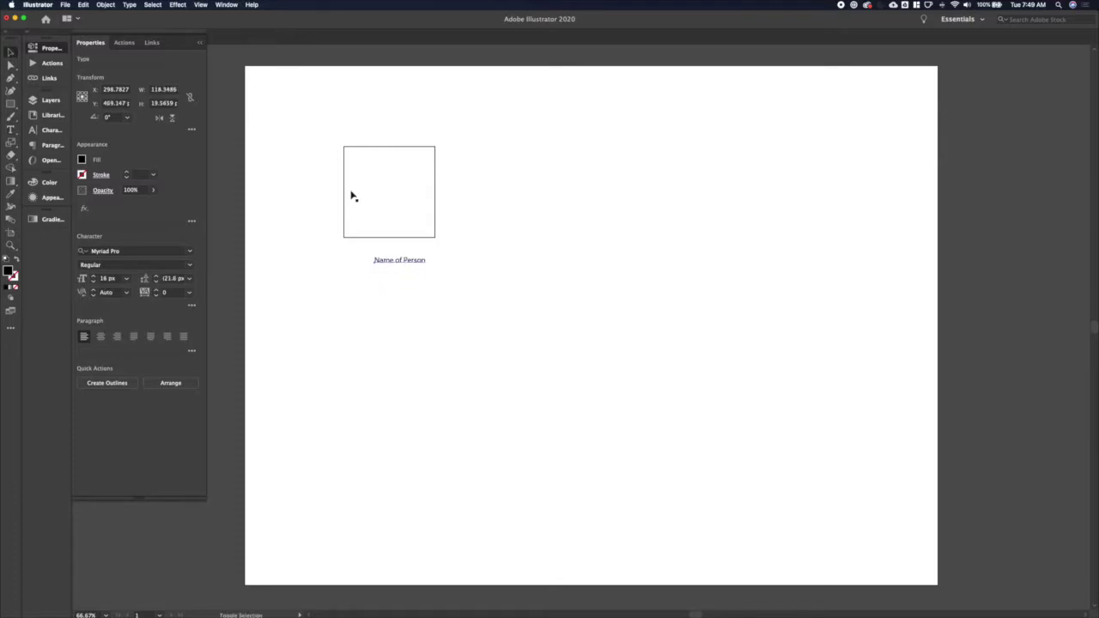
pyautogui.hotkey('shift', 'Left')
pyautogui.hotkey('shift', 'Left')
# Create a text area about 740 by 350 px beside the square, replacing the placeholder text with a customer testimonial praising the plants and friendly staff.
pyautogui.press('t')
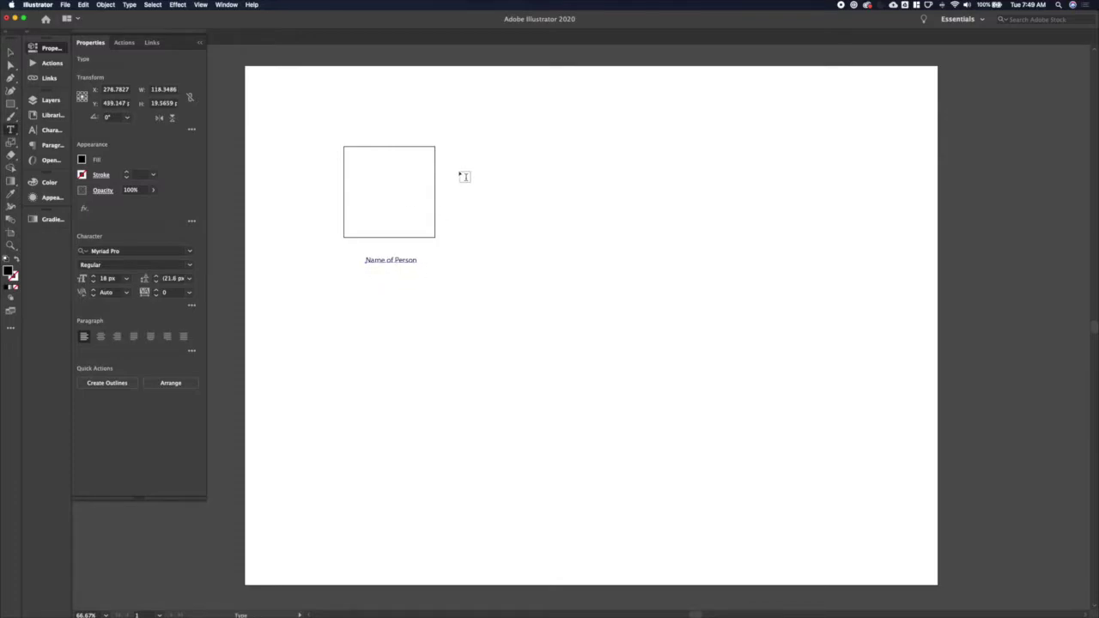
pyautogui.moveTo(453, 165); pyautogui.dragTo(775, 316)
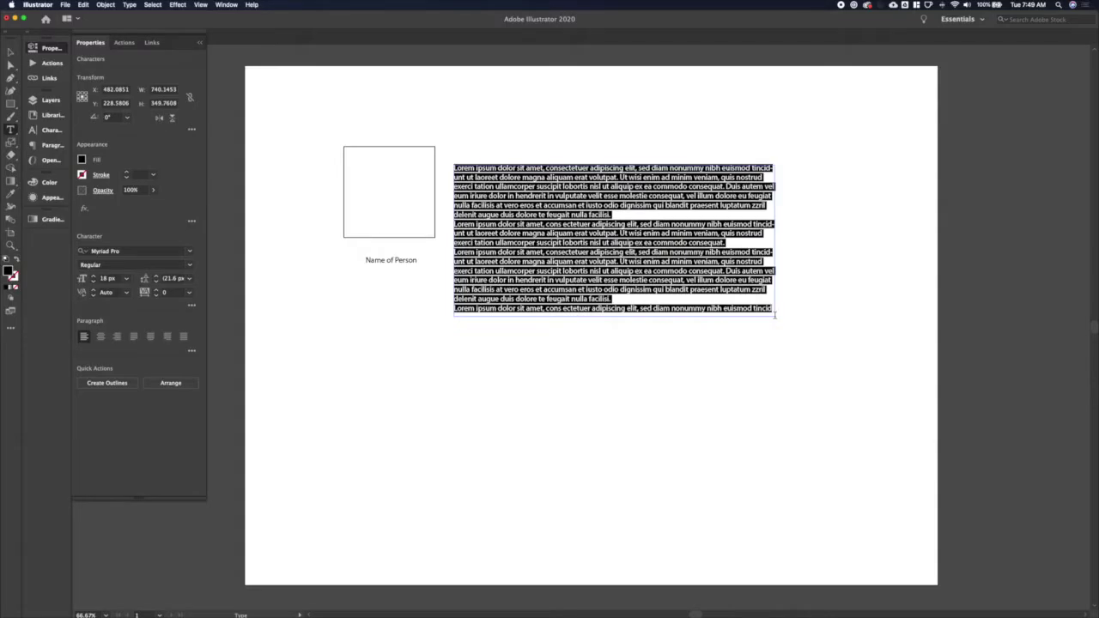
pyautogui.press('BackSpace')
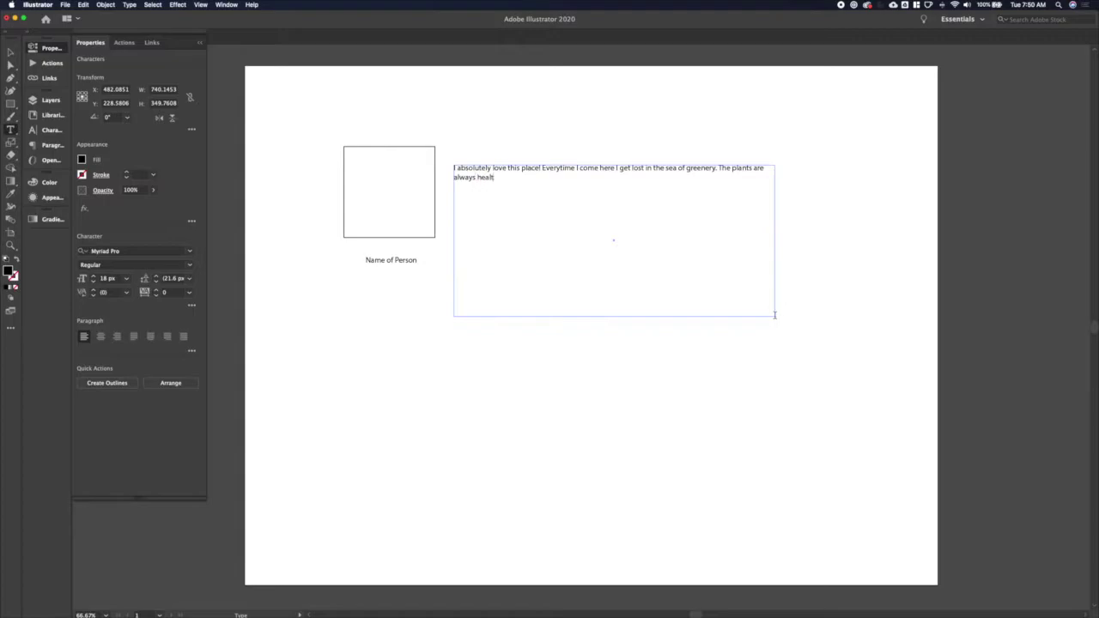
pyautogui.write("and lush, I'm always discovering new species, and the staff are so friendly.")
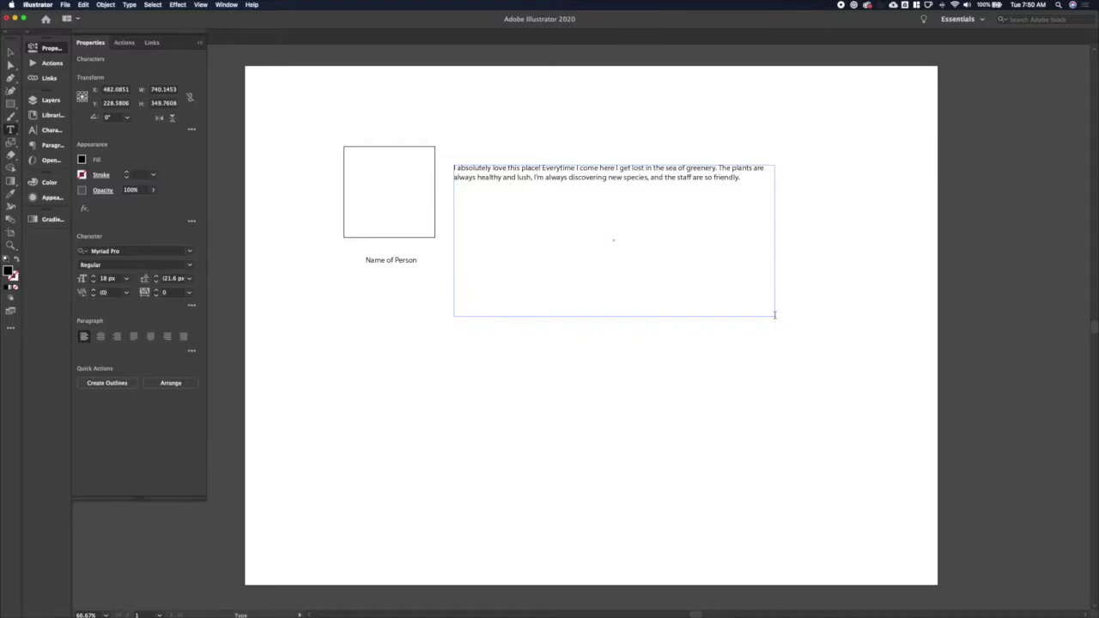
pyautogui.write('could literally spend all day here and not realize it. Will definitely be back soon.')
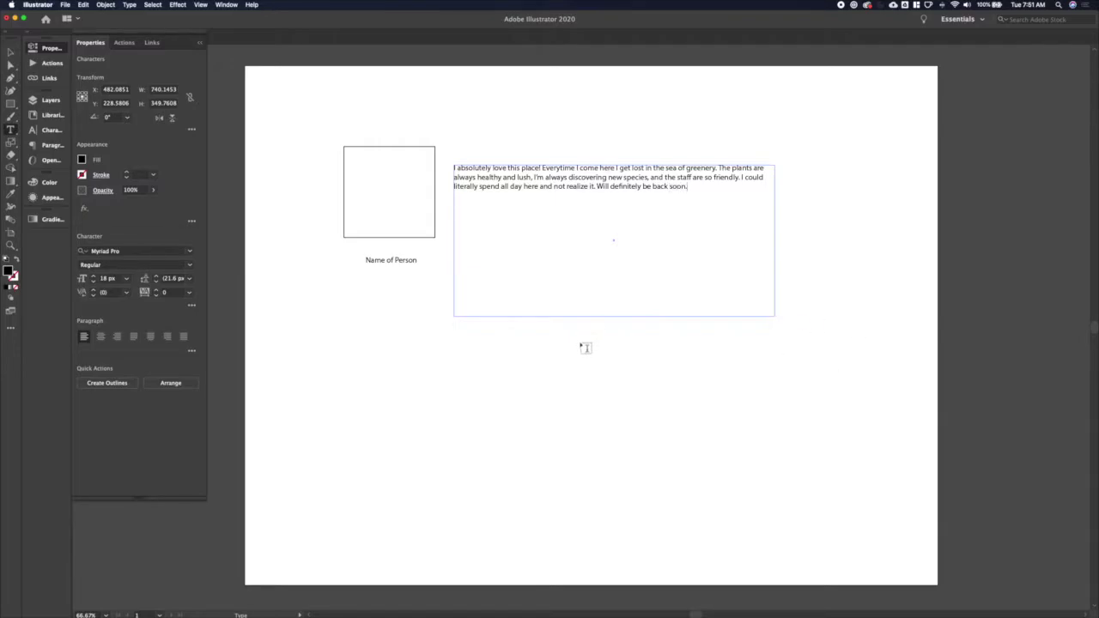
# Enlarge the testimonial text to 22 px with 36.4 px leading.
pyautogui.press('super+a')
pyautogui.press('super+shift+period')
pyautogui.press('super+shift+period')
pyautogui.press('Escape')
# Turn off hyphenation for the testimonial and the name text.
pyautogui.click(510, 212)
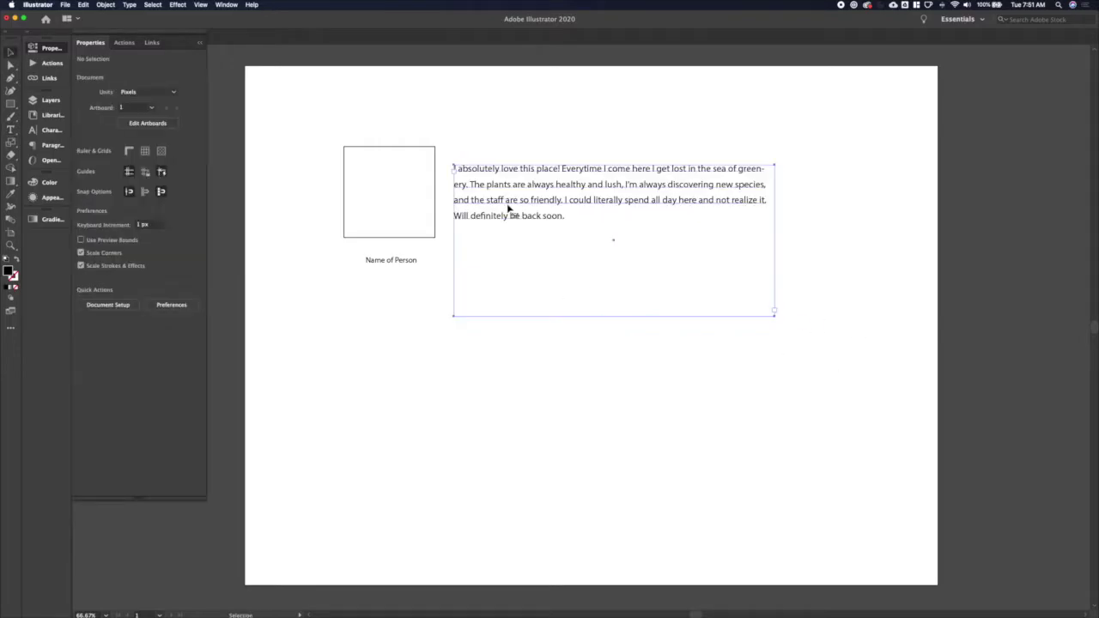
pyautogui.keyDown('shift'); pyautogui.click(378, 262); pyautogui.keyUp('shift')
pyautogui.click(193, 351)
pyautogui.click(75, 437)
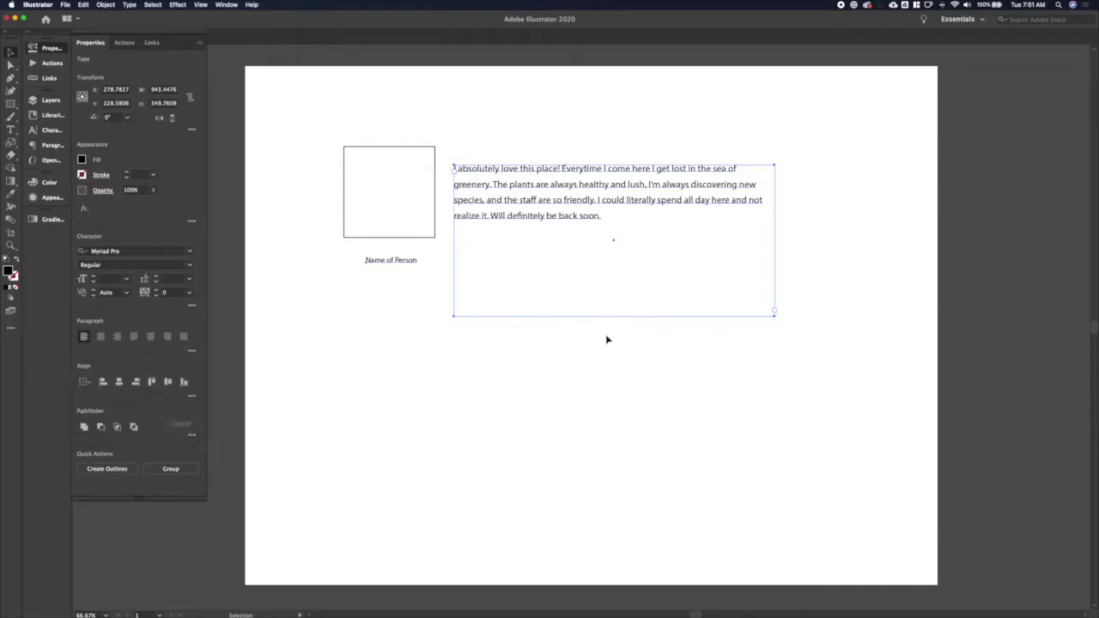
# Set the testimonial and the name text to Fira Sans ExtraLight.
pyautogui.click(177, 251)
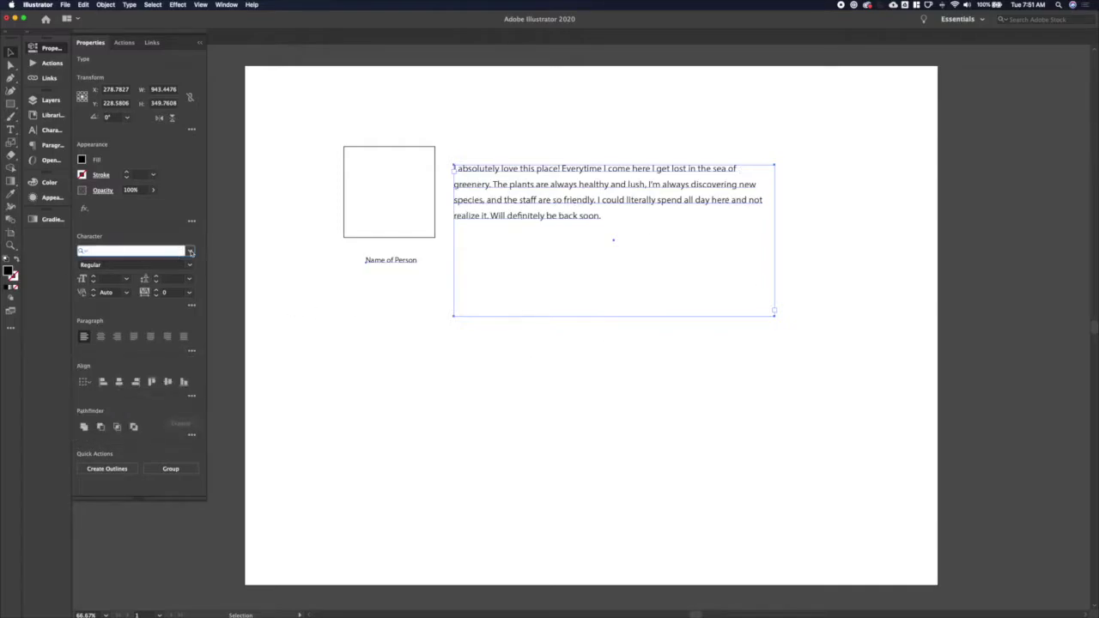
pyautogui.click(190, 251)
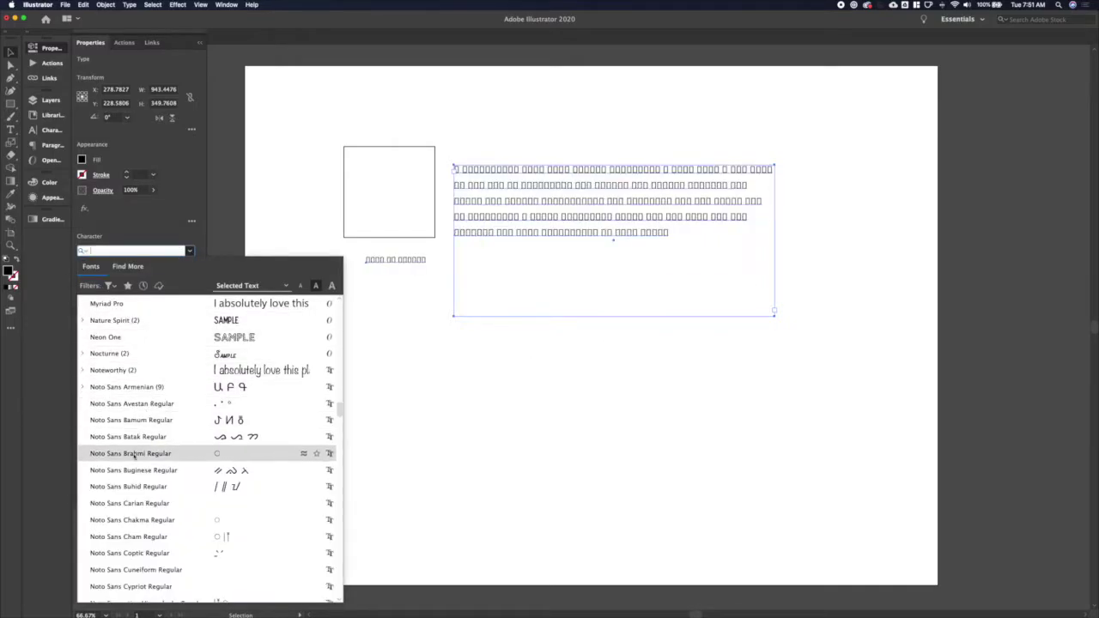
pyautogui.scroll(20, 132, 455)
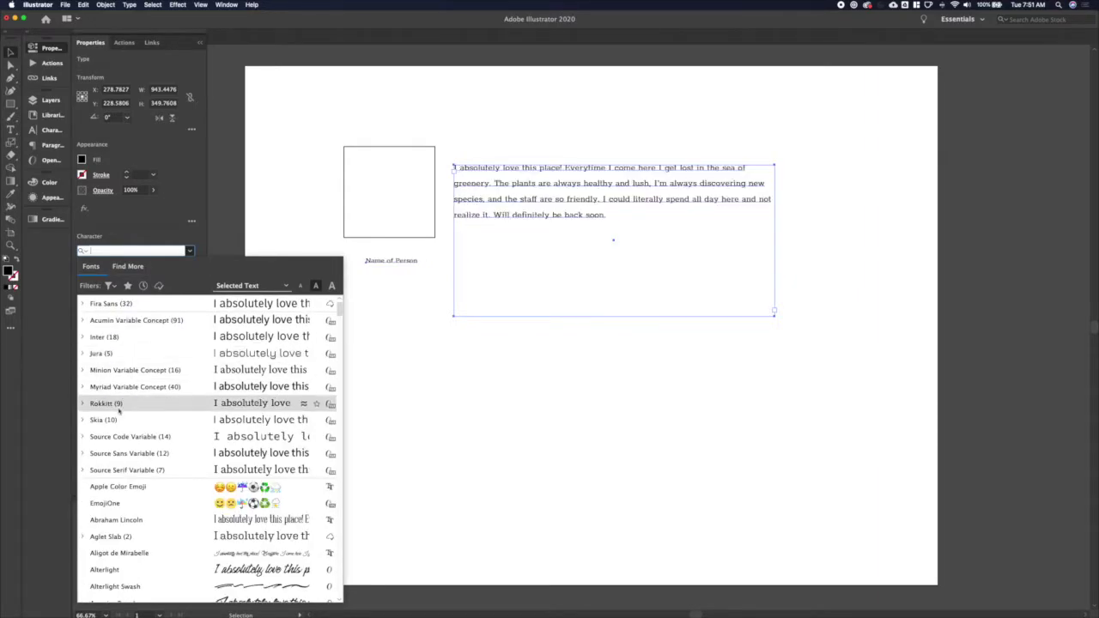
pyautogui.click(143, 308)
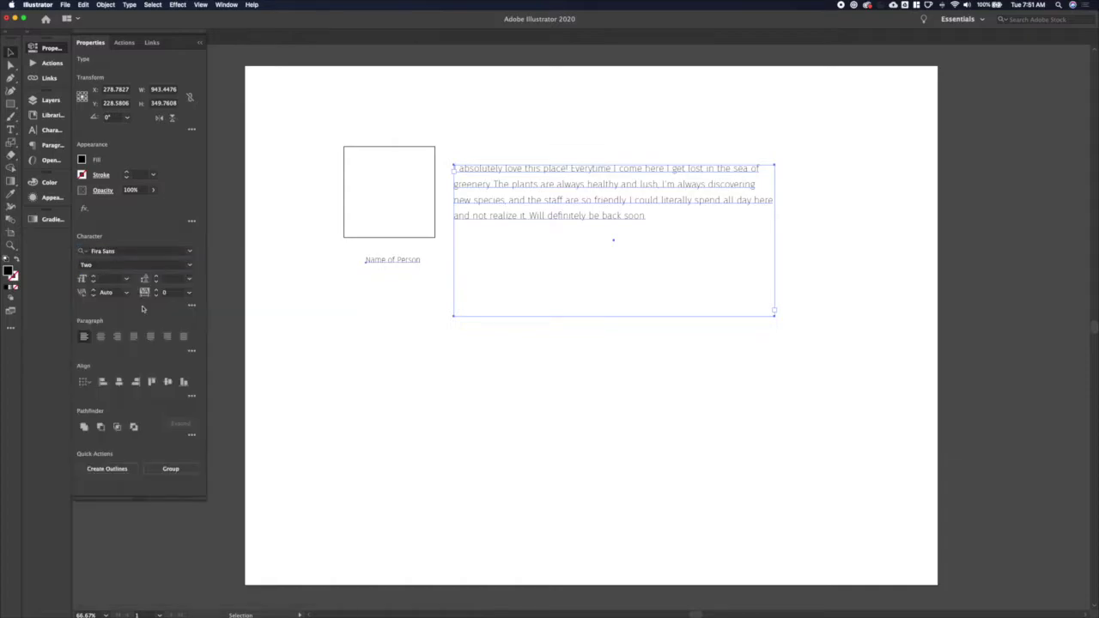
pyautogui.click(190, 268)
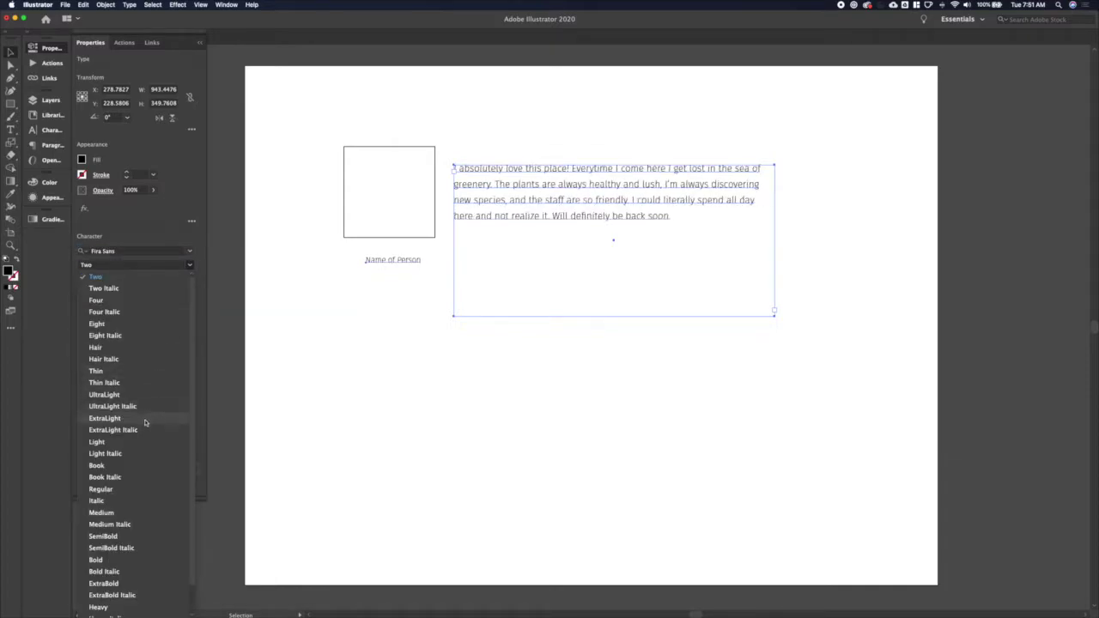
pyautogui.click(105, 418)
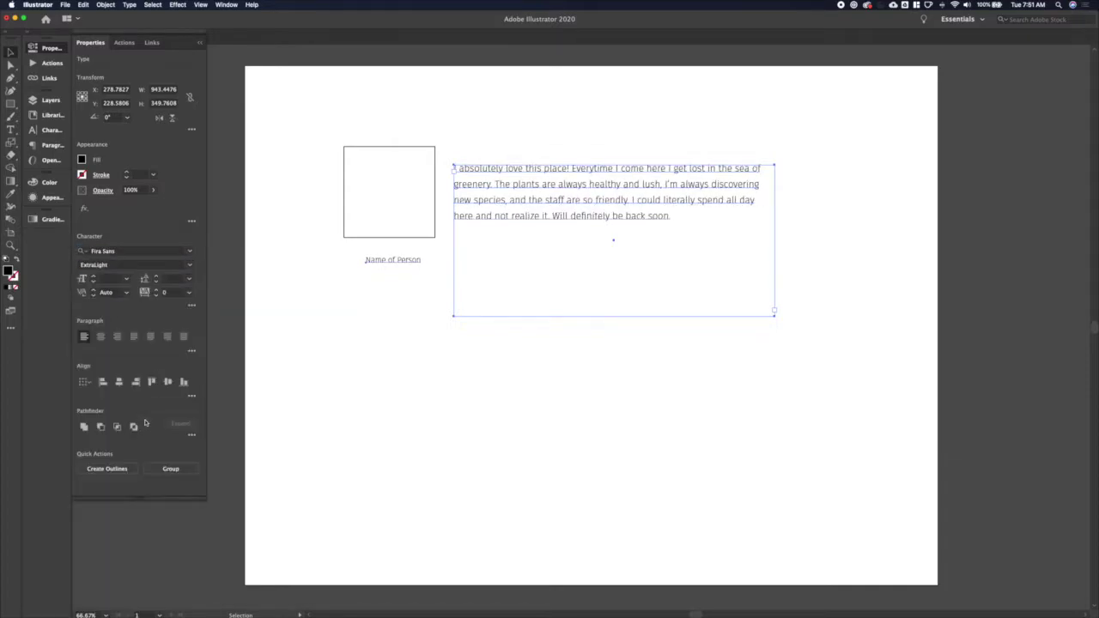
pyautogui.click(411, 290)
# Change the font style of the "Name of Person" text to SemiBold Italic.
pyautogui.click(402, 262)
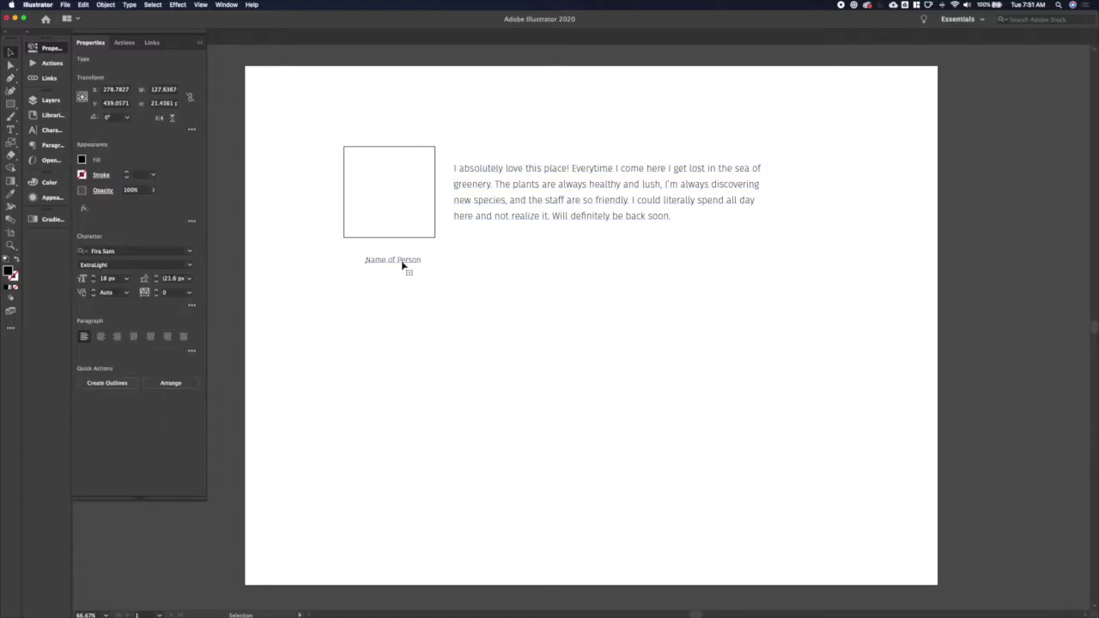
pyautogui.doubleClick(402, 263)
pyautogui.tripleClick(404, 263)
pyautogui.click(191, 265)
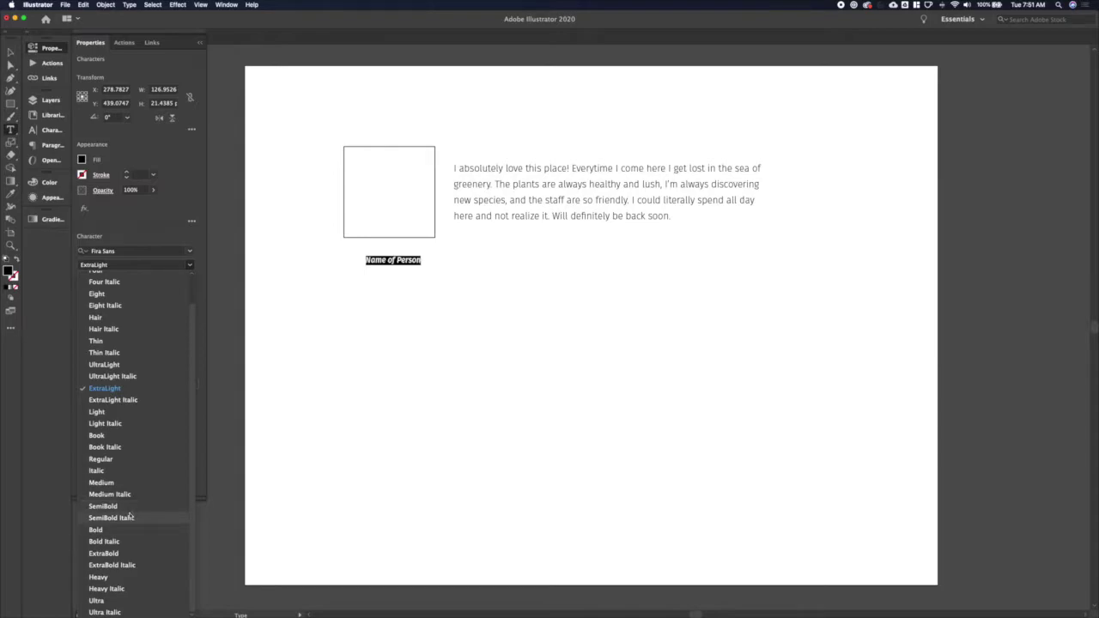
pyautogui.click(132, 518)
pyautogui.click(11, 53)
# Replace the "Name of Person" placeholder with the reviewer's full name and move it beneath the testimonial text.
pyautogui.doubleClick(387, 259)
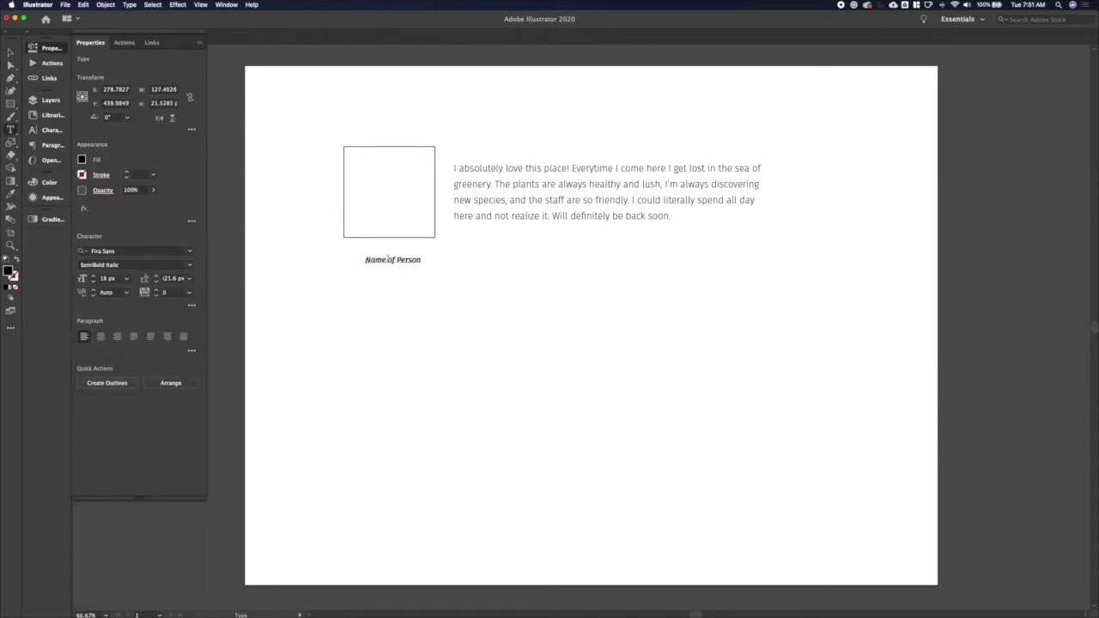
pyautogui.tripleClick(388, 260)
pyautogui.write('Sarah Plants')
pyautogui.press('Escape')
pyautogui.moveTo(383, 262); pyautogui.dragTo(472, 251)
# Raise the bottom edge of the testimonial's text area so the frame closely fits its four lines.
pyautogui.click(550, 216)
pyautogui.press('a')
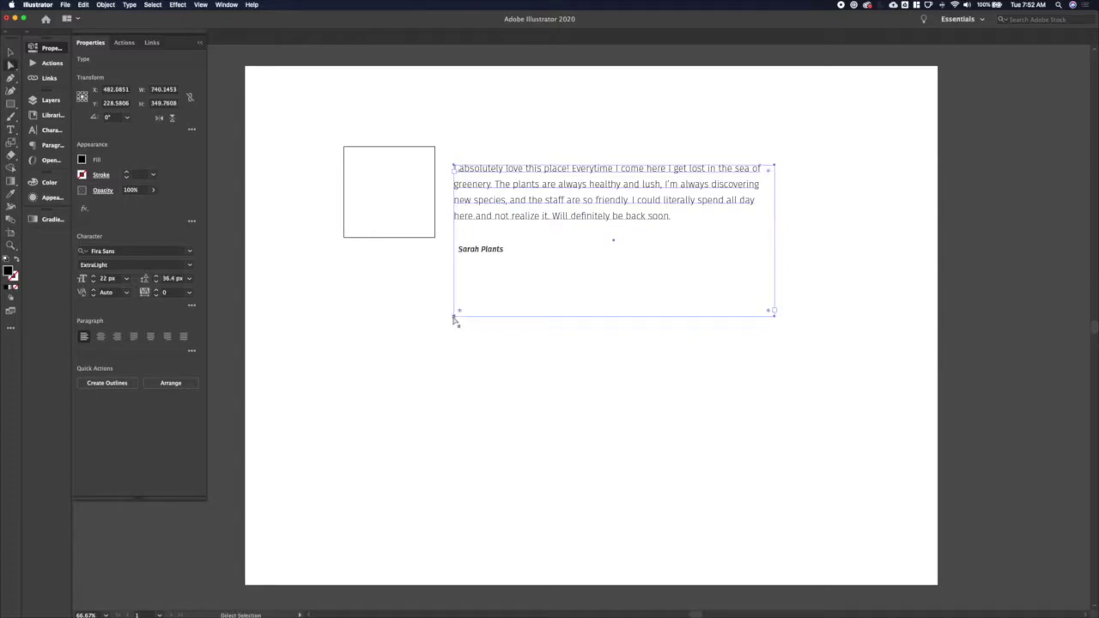
pyautogui.click(455, 318)
pyautogui.moveTo(775, 317); pyautogui.dragTo(769, 231)
pyautogui.click(769, 264)
pyautogui.press('v')
pyautogui.scroll(-1, 770, 273)
# Nudge the reviewer's name about 7 px left and 10 px up, closer to the testimonial's left edge.
pyautogui.click(494, 254)
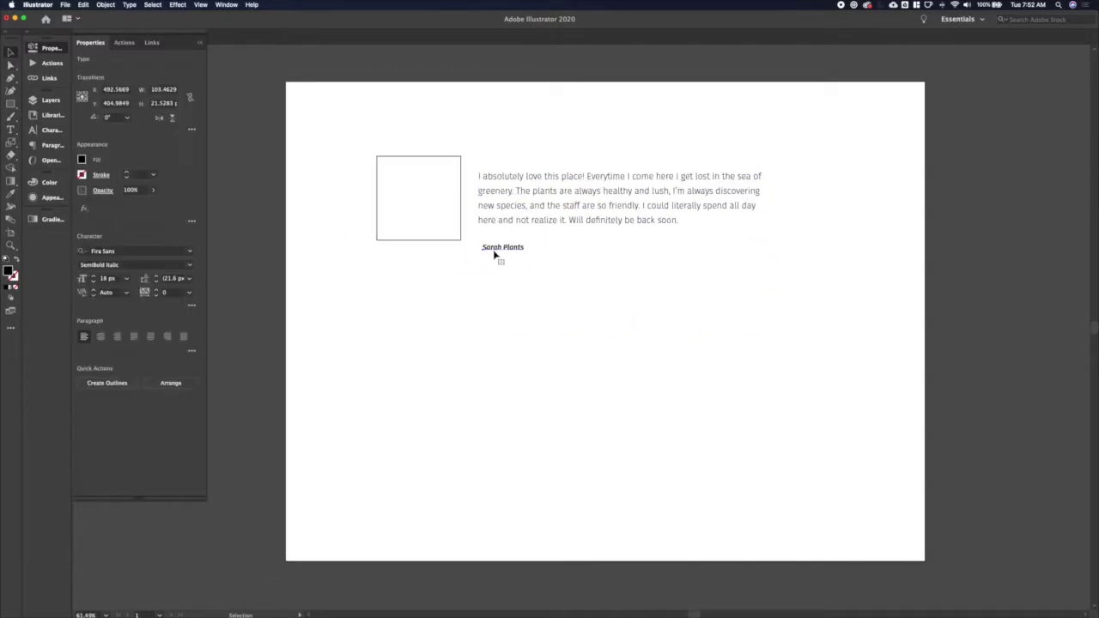
pyautogui.press('Left')
pyautogui.press('Left')
pyautogui.press('Left')
pyautogui.press('Left')
pyautogui.press('Left')
pyautogui.press('Left')
pyautogui.press('Left')
pyautogui.hotkey('shift', 'Up')
# Round the square's corners fully to turn it into a circle.
pyautogui.click(461, 242)
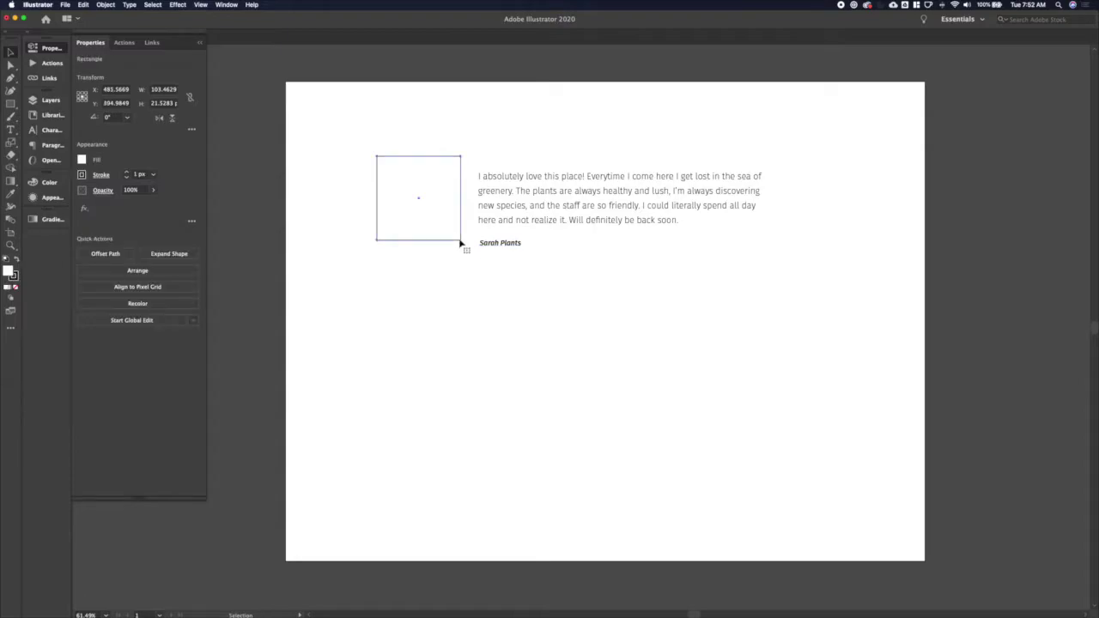
pyautogui.press('a')
pyautogui.moveTo(458, 237); pyautogui.dragTo(412, 197)
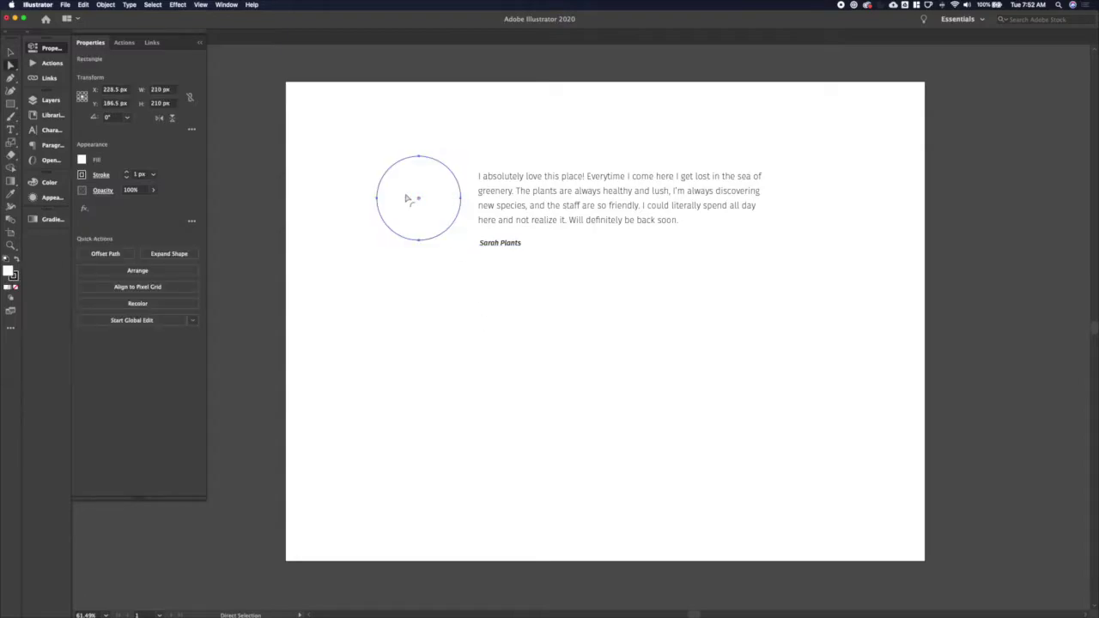
pyautogui.press('v')
# Move the circle, testimonial and name together about 100 px down the artboard.
pyautogui.click(453, 271)
pyautogui.press('super+a')
pyautogui.hotkey('shift', 'Down')
pyautogui.hotkey('shift', 'Down')
pyautogui.hotkey('shift', 'Down')
pyautogui.hotkey('shift', 'Down')
pyautogui.hotkey('shift', 'Down')
pyautogui.hotkey('shift', 'Down')
pyautogui.hotkey('shift', 'Down')
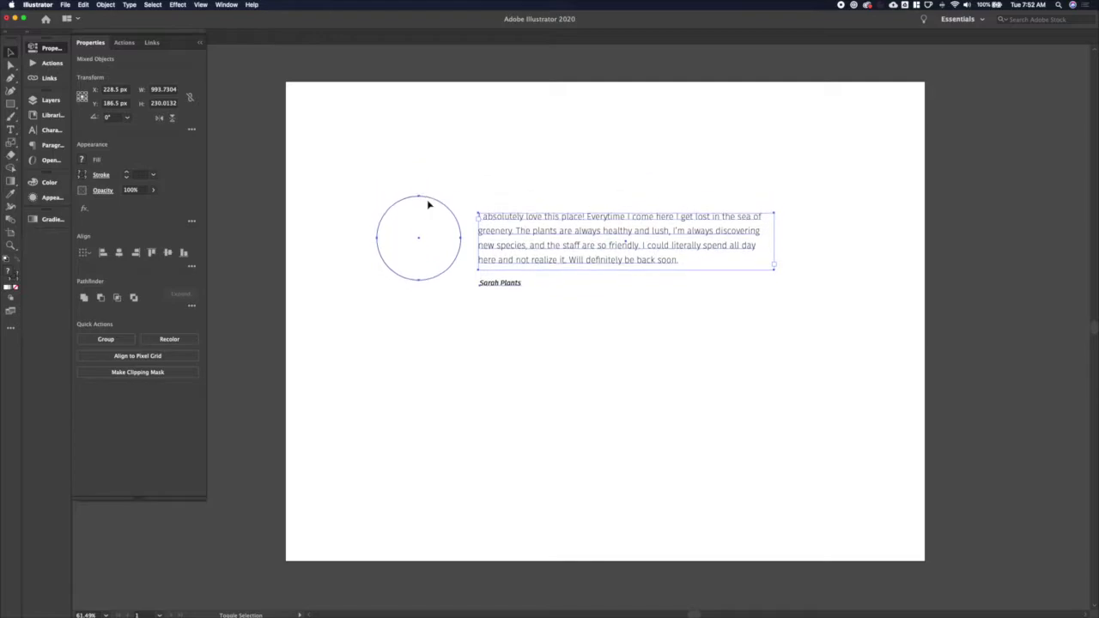
# Bring the portrait photo onto the artboard, position it with the circle and clip it to the circle with a clipping mask.
pyautogui.click(788, 282)
pyautogui.hscroll(5, 788, 282)
pyautogui.moveTo(960, 263); pyautogui.dragTo(438, 367)
pyautogui.hscroll(-5, 472, 363)
pyautogui.moveTo(661, 391); pyautogui.dragTo(361, 302)
pyautogui.moveTo(469, 251); pyautogui.dragTo(416, 245)
pyautogui.keyDown('shift'); pyautogui.click(433, 273); pyautogui.keyUp('shift')
pyautogui.rightClick(434, 273)
pyautogui.click(478, 340)
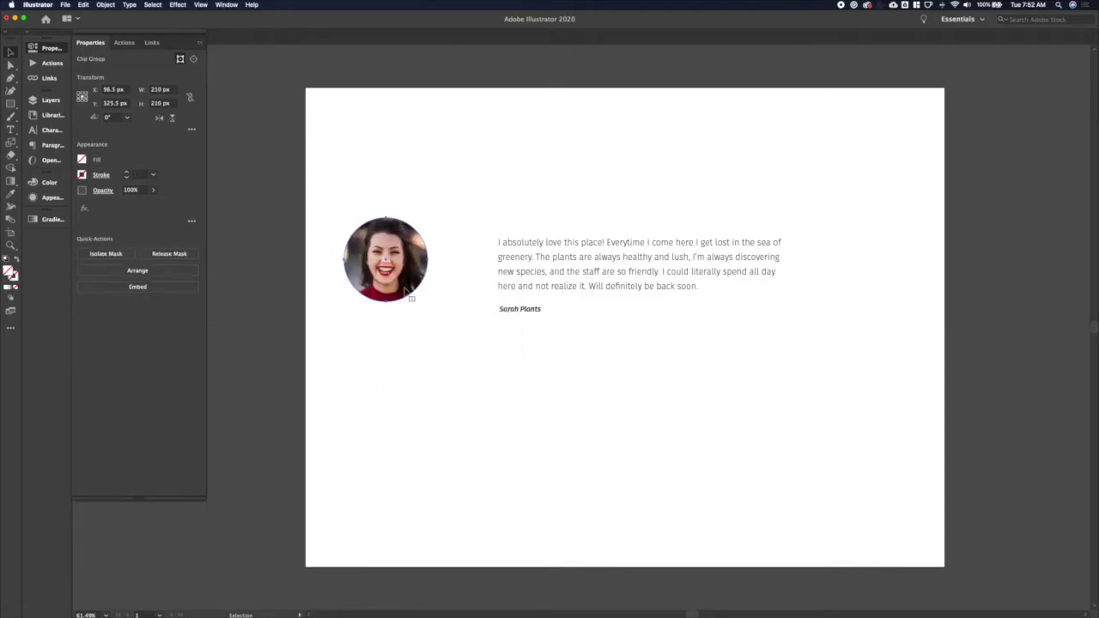
# Scale the portrait inside its mask to about 231 by 347 px, recentre it and place the masked photo beside the testimonial.
pyautogui.moveTo(484, 160); pyautogui.dragTo(464, 187)
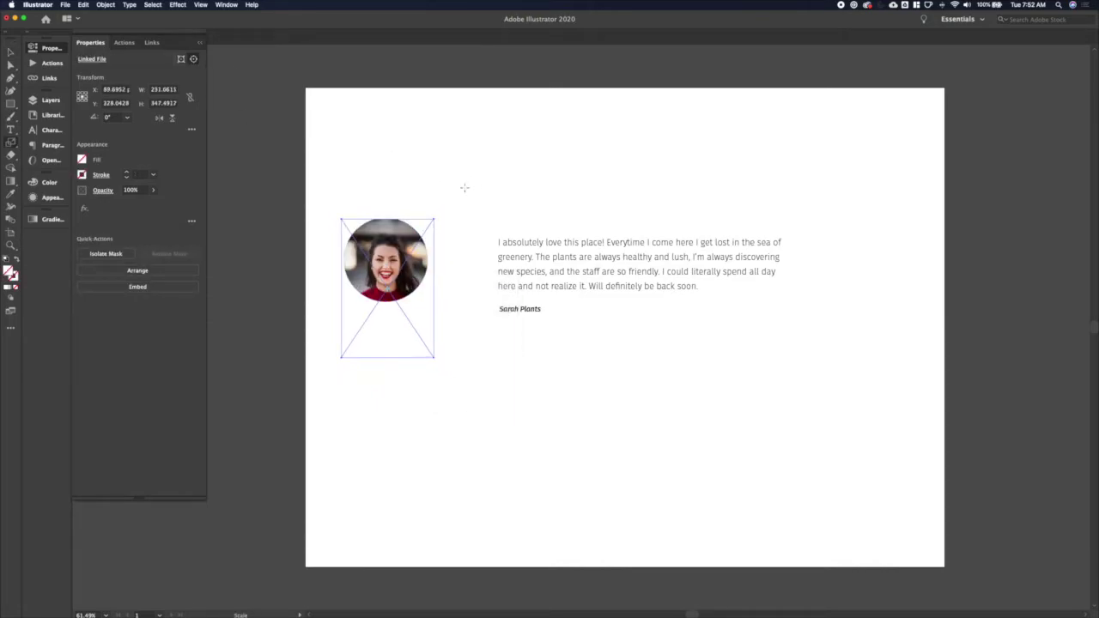
pyautogui.press('v')
pyautogui.click(464, 186)
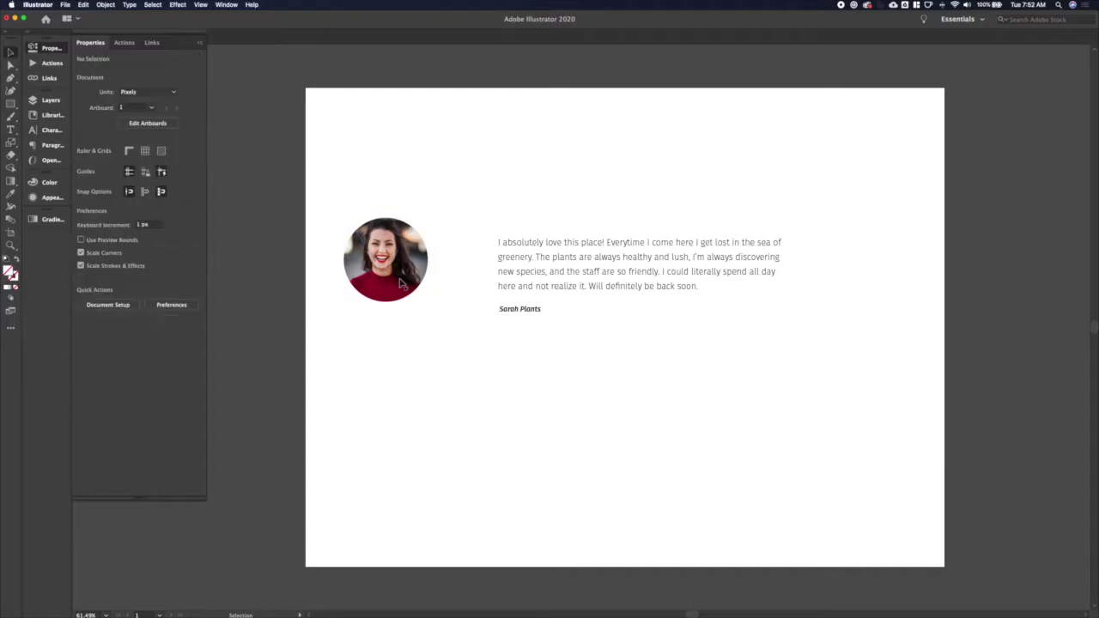
pyautogui.click(455, 273)
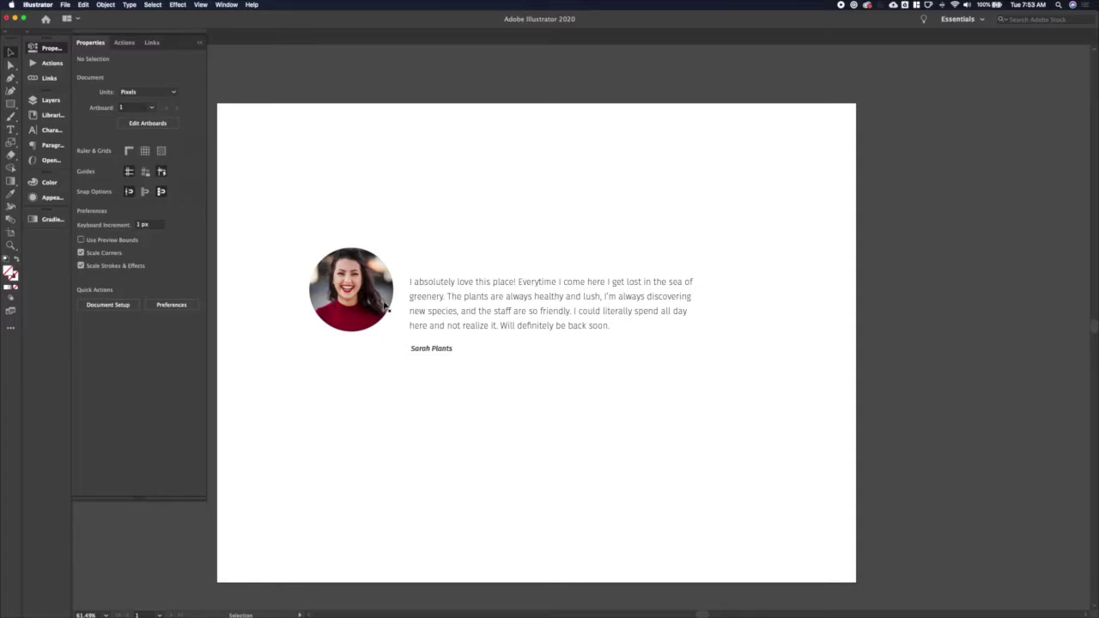
pyautogui.press('p')
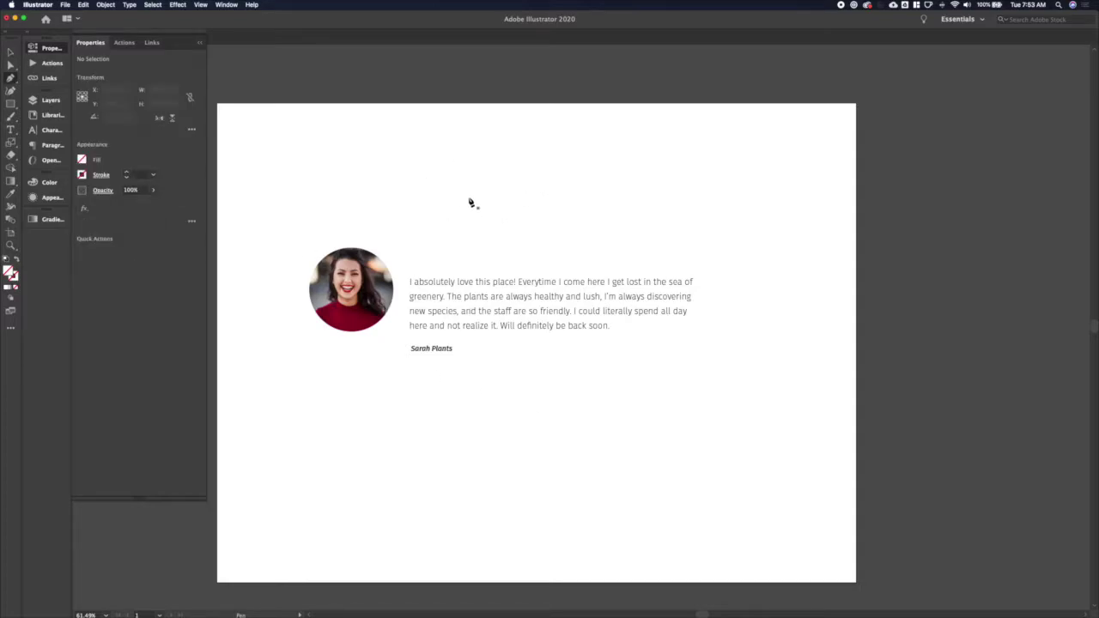
pyautogui.press('a')
pyautogui.click(390, 273)
pyautogui.scroll(5, 389, 273)
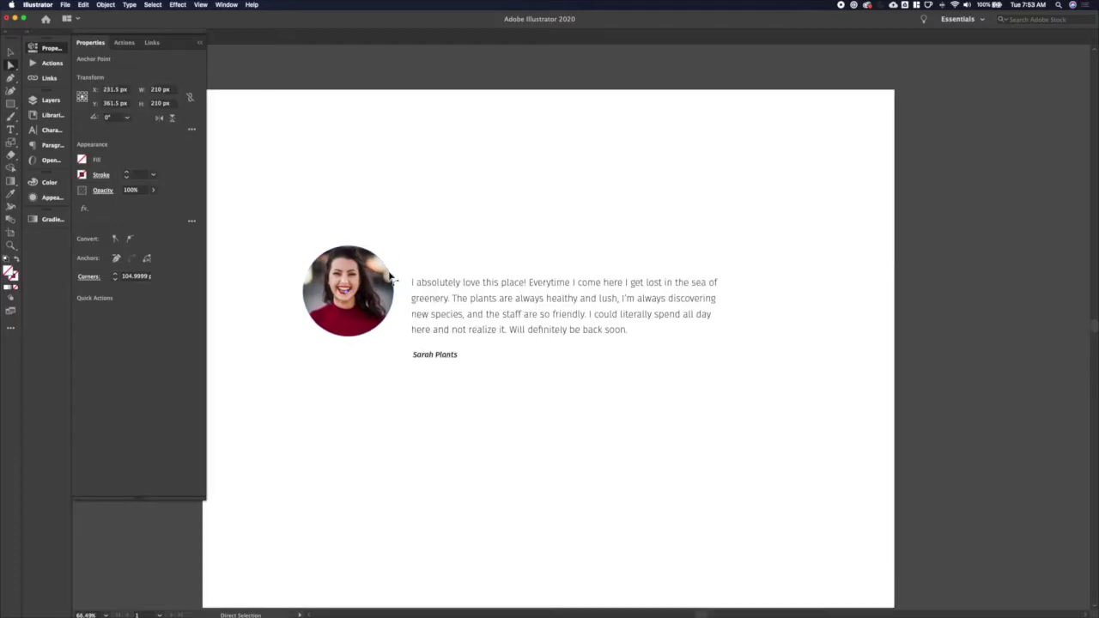
pyautogui.hscroll(-3, 390, 273)
# Release the portrait's clipping mask and move the circle off the photo to the empty area above the testimonial.
pyautogui.press('v')
pyautogui.click(419, 385)
pyautogui.click(455, 326)
pyautogui.rightClick(441, 325)
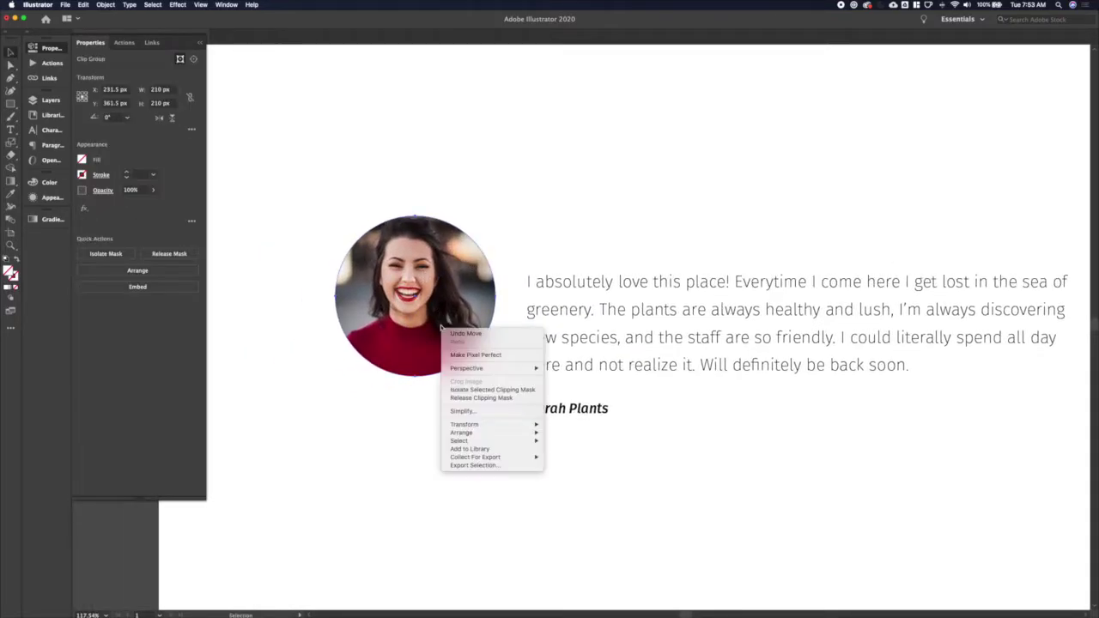
pyautogui.click(486, 401)
pyautogui.click(488, 236)
pyautogui.moveTo(471, 242); pyautogui.dragTo(661, 102)
pyautogui.scroll(3, 662, 103)
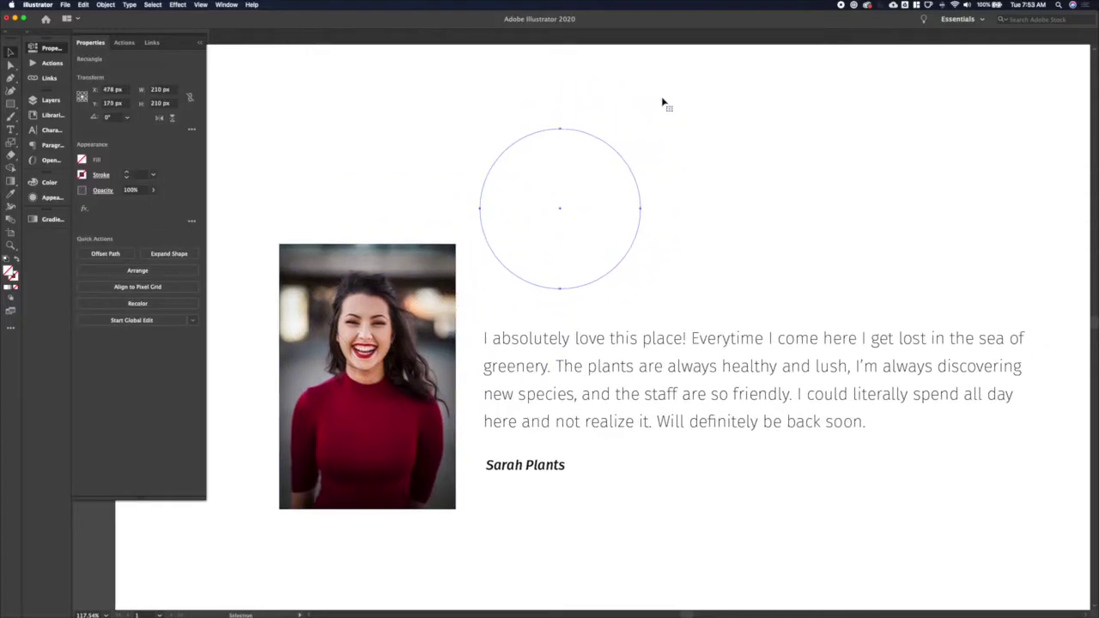
# Delete the circle's bottom anchor point to leave an open arc.
pyautogui.press('a')
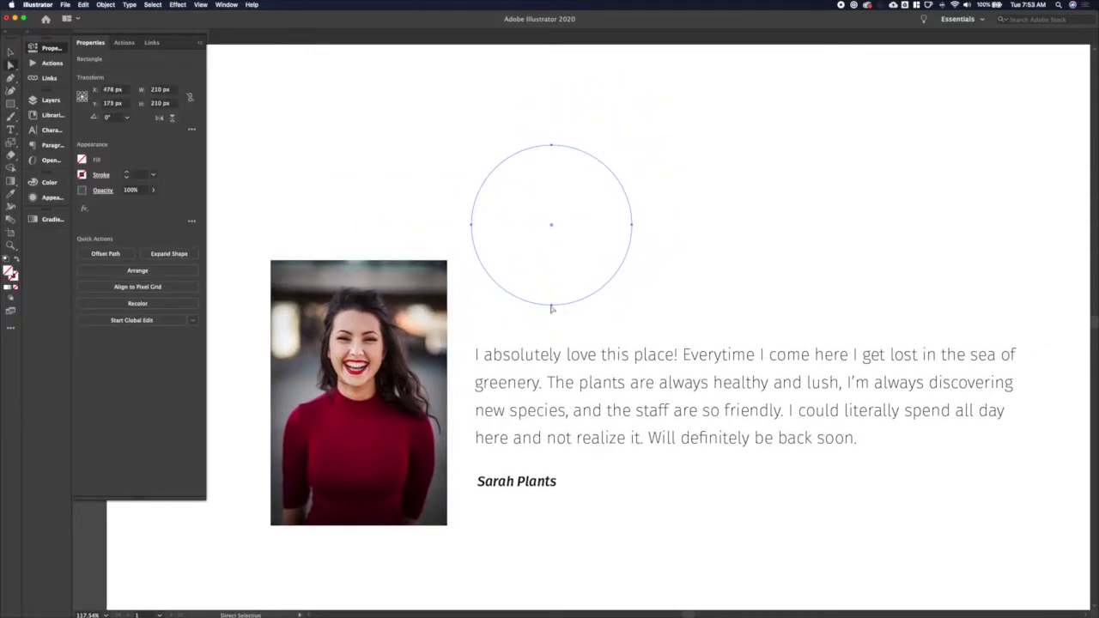
pyautogui.click(552, 308)
pyautogui.click(553, 308)
pyautogui.press('Delete')
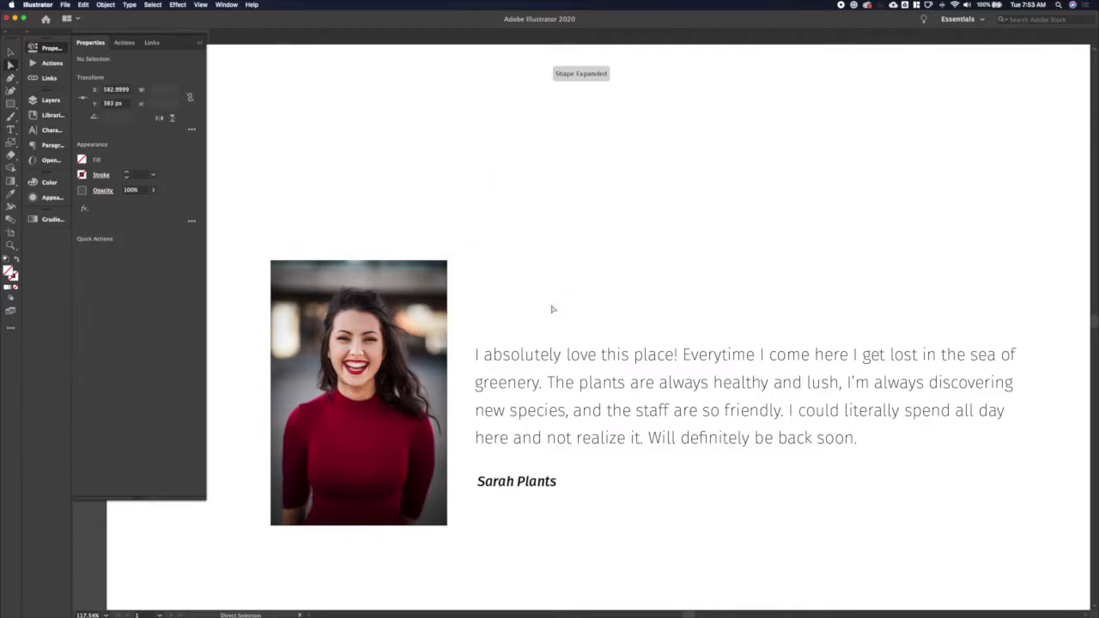
# Start a Pen path with a smooth anchor point near the top of the portrait photo.
pyautogui.press('p')
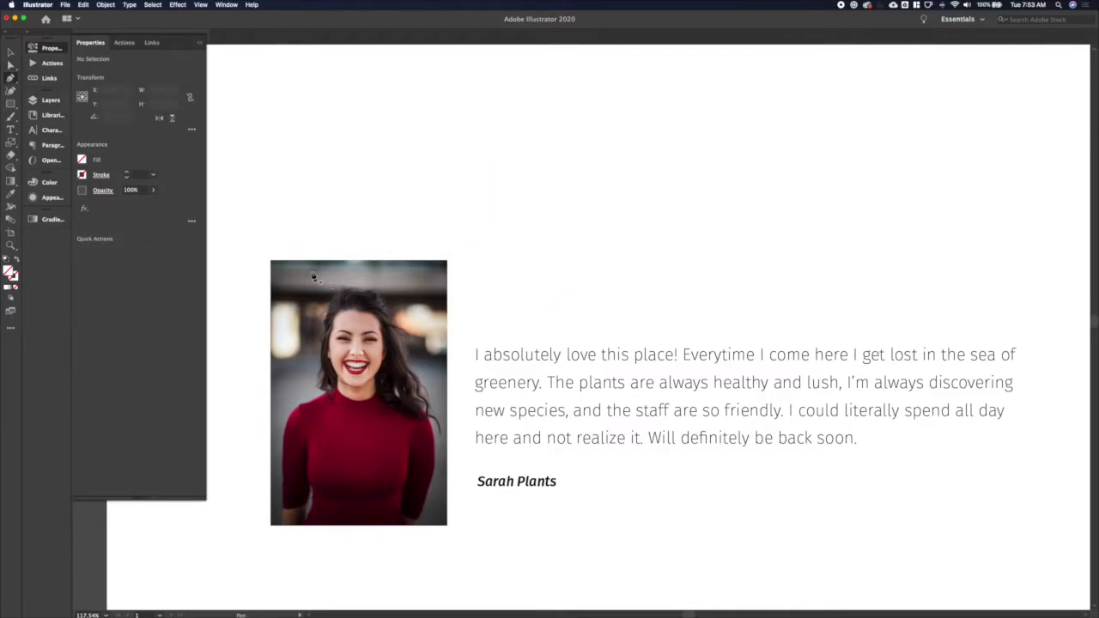
pyautogui.moveTo(328, 270); pyautogui.dragTo(285, 293)
pyautogui.moveTo(297, 413); pyautogui.dragTo(400, 522)
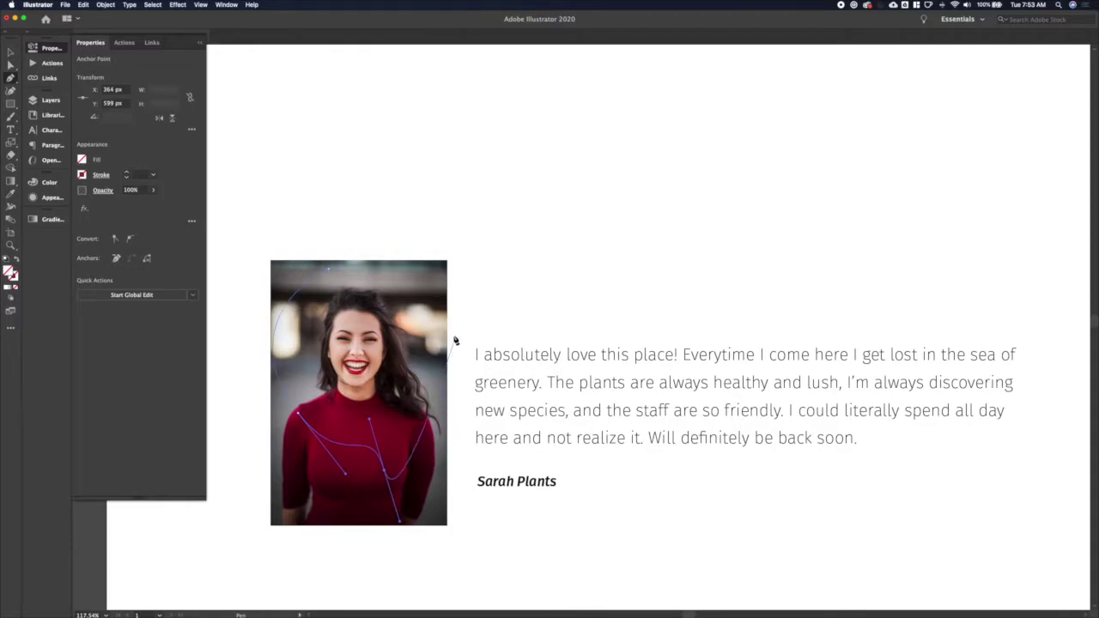
pyautogui.moveTo(423, 300); pyautogui.dragTo(354, 226)
pyautogui.press('super+z')
pyautogui.press('super+z')
pyautogui.press('super+z')
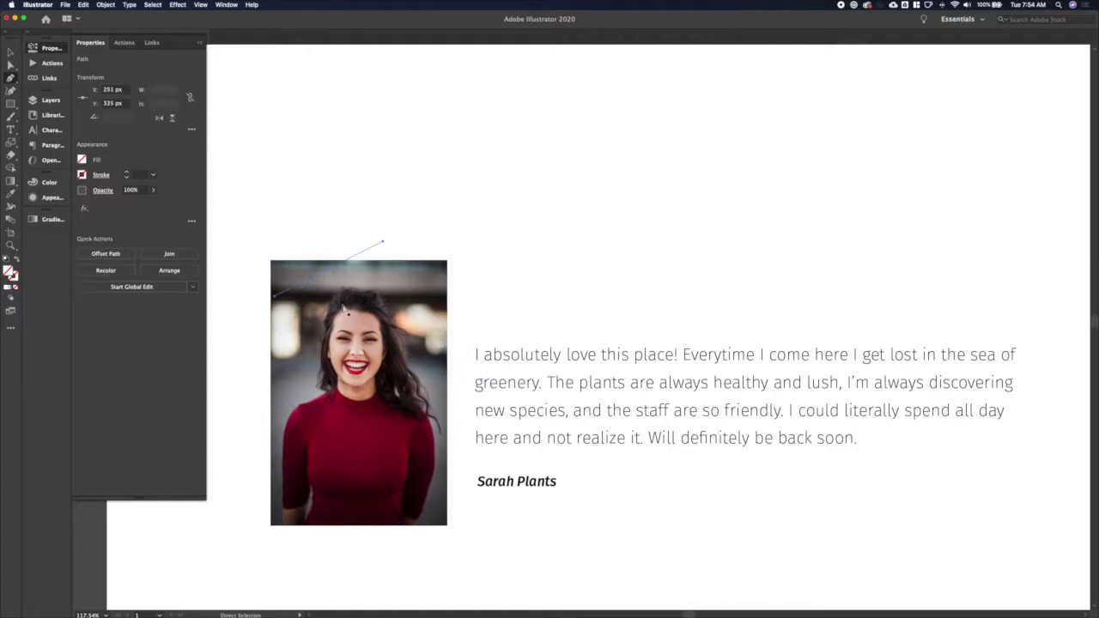
# Continue the Pen path over the portrait's left shoulder, lower torso and right side, closing it at the starting point as a freeform blob.
pyautogui.moveTo(303, 403); pyautogui.dragTo(355, 462)
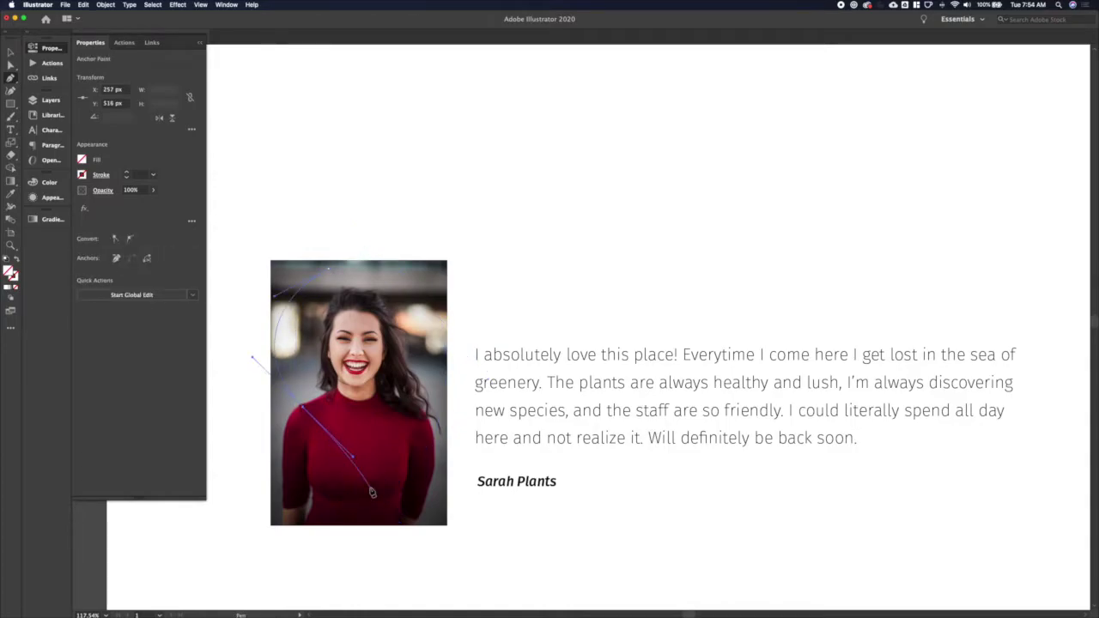
pyautogui.moveTo(404, 477); pyautogui.dragTo(458, 469)
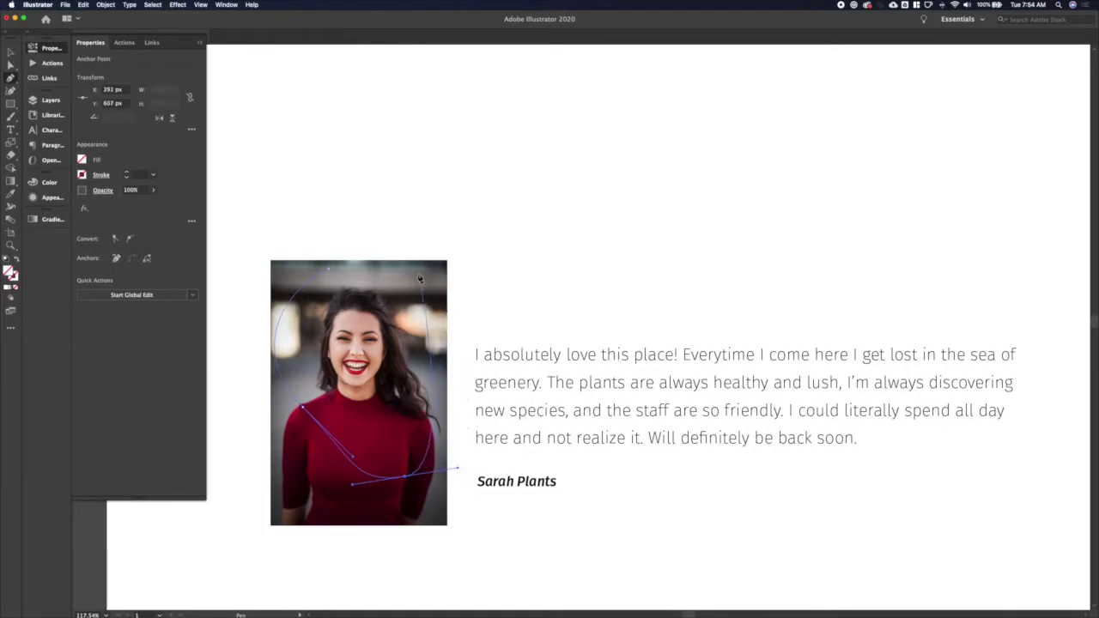
pyautogui.click(450, 318)
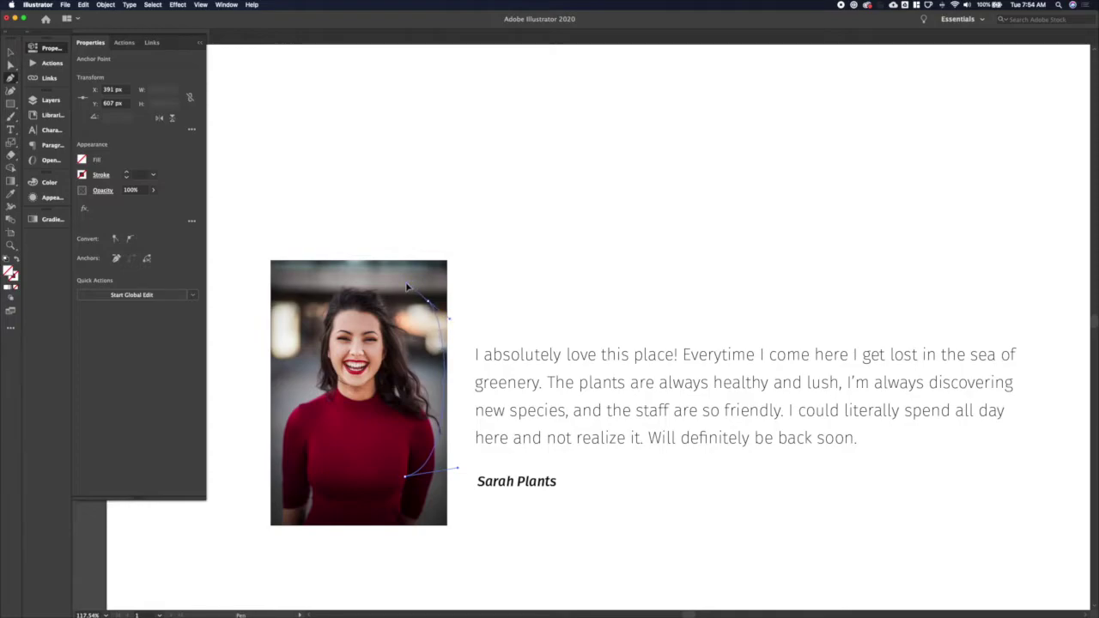
pyautogui.moveTo(328, 269); pyautogui.dragTo(287, 283)
pyautogui.click(428, 301)
# Lengthen the direction handle of the blob's top anchor point up and to the right so its right side bulges outward.
pyautogui.press('a')
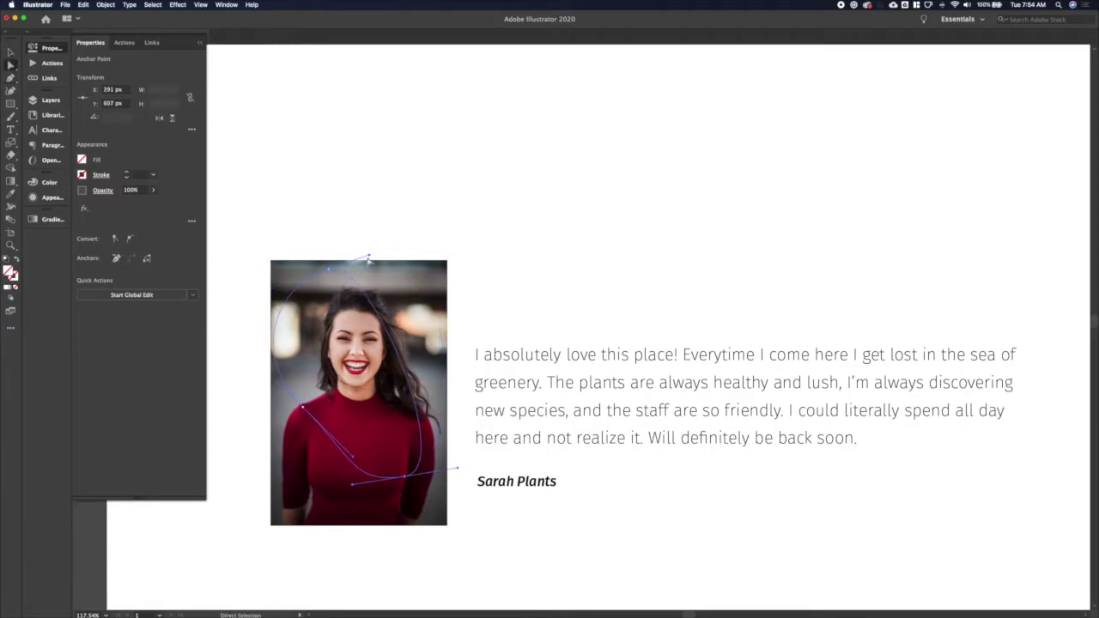
pyautogui.click(377, 258)
pyautogui.click(327, 271)
pyautogui.click(329, 270)
pyautogui.moveTo(369, 255); pyautogui.dragTo(462, 241)
# Clip the portrait photo to the blob path with a clipping mask.
pyautogui.press('v')
pyautogui.moveTo(336, 231); pyautogui.dragTo(408, 354)
pyautogui.rightClick(407, 353)
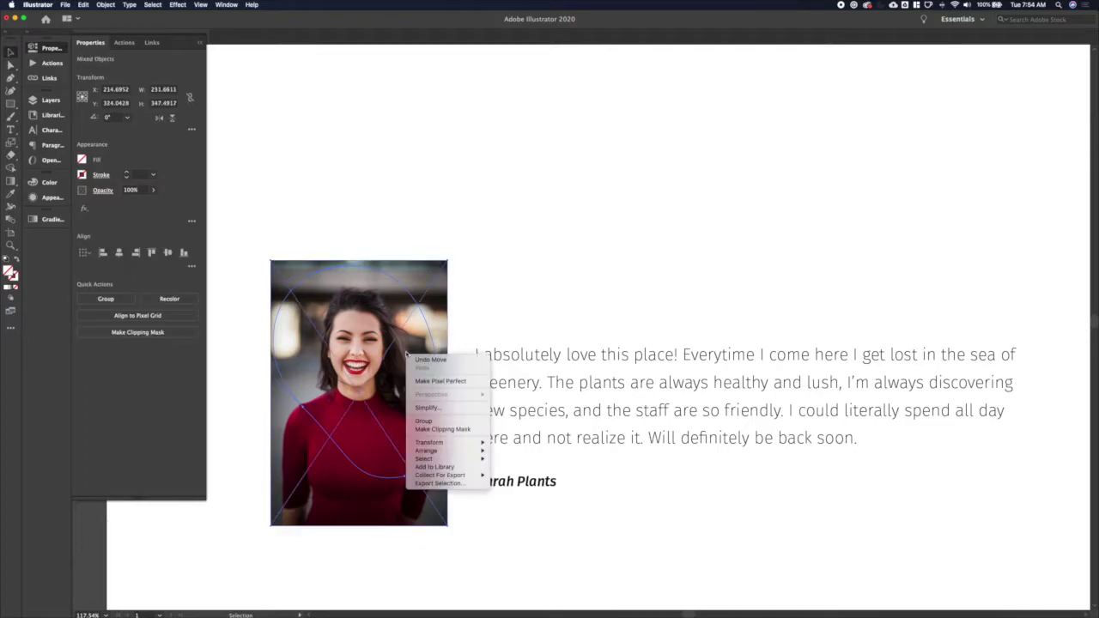
pyautogui.click(440, 429)
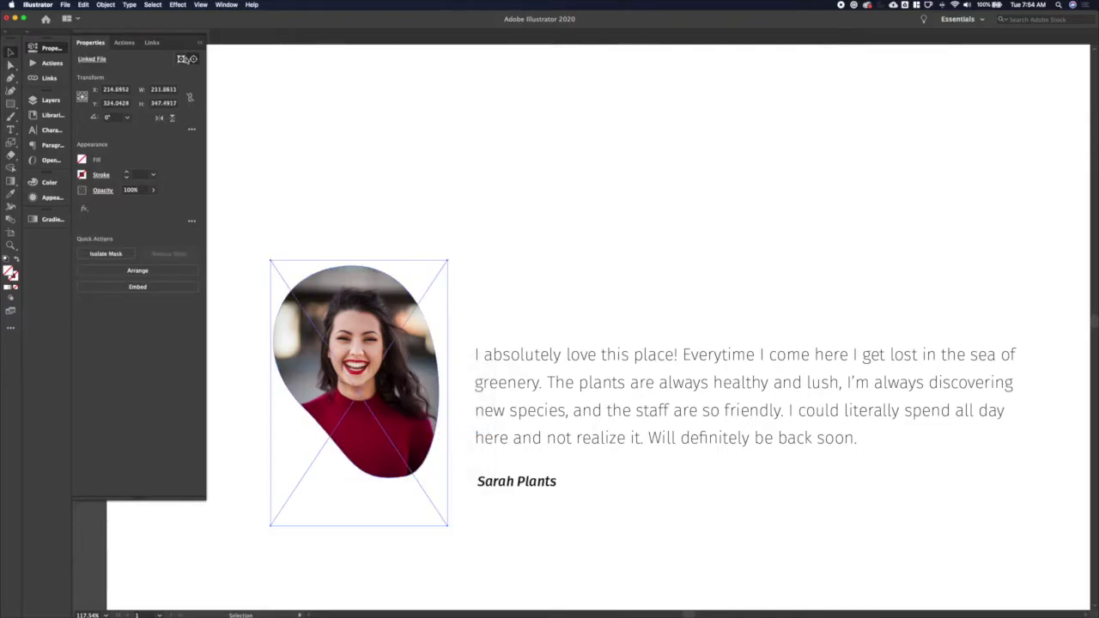
# Adjust the direction handles of the mask's left and bottom anchor points to curve its lower-left edge inward.
pyautogui.press('a')
pyautogui.click(405, 479)
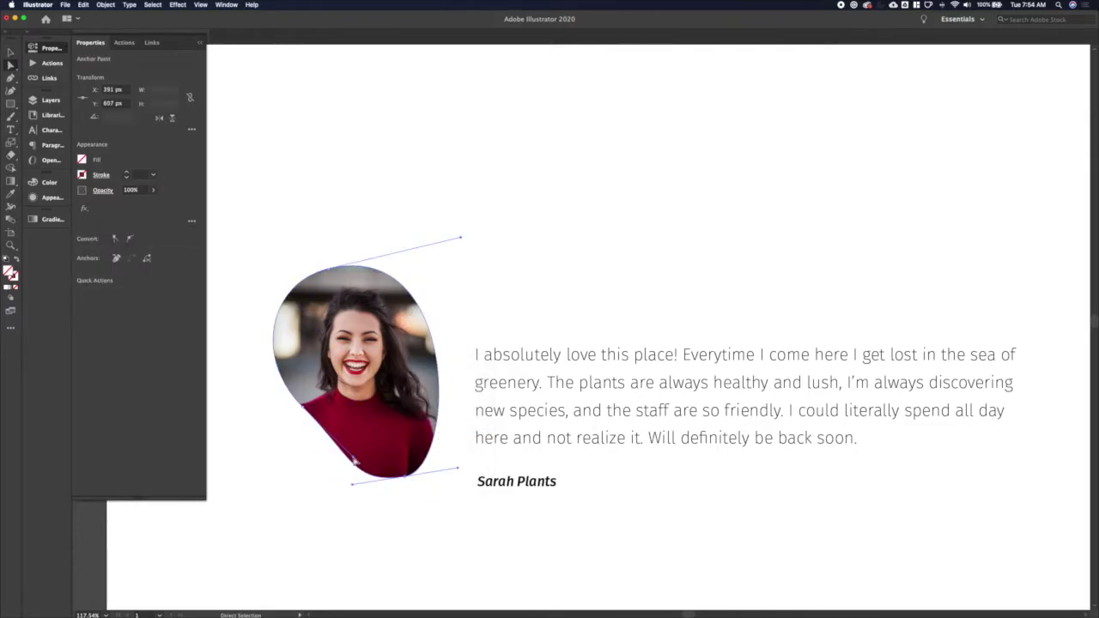
pyautogui.moveTo(365, 471); pyautogui.dragTo(372, 443)
pyautogui.moveTo(353, 488)
pyautogui.mouseDown()
pyautogui.moveTo(338, 490)
pyautogui.moveTo(338, 479)
pyautogui.moveTo(362, 483)
pyautogui.mouseUp()
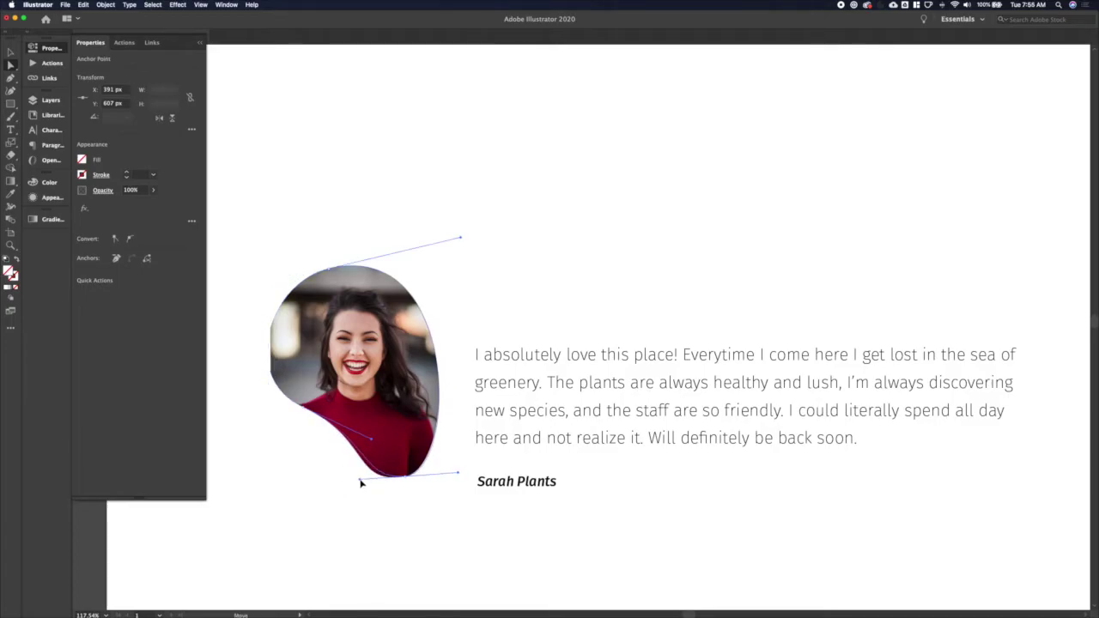
# Nudge the mask's bottom anchor point left to X 367 px and flatten the top anchor's handle out to the right.
pyautogui.press('Left')
pyautogui.press('Left')
pyautogui.press('Left')
pyautogui.press('Left')
pyautogui.press('Left')
pyautogui.press('Left')
pyautogui.press('Left')
pyautogui.press('Left')
pyautogui.press('Left')
pyautogui.press('Left')
pyautogui.press('Left')
pyautogui.press('Left')
pyautogui.press('Left')
pyautogui.press('Left')
pyautogui.press('Left')
pyautogui.press('Left')
pyautogui.press('Left')
pyautogui.press('Left')
pyautogui.press('Left')
pyautogui.press('Left')
pyautogui.press('Left')
pyautogui.press('Left')
pyautogui.press('Left')
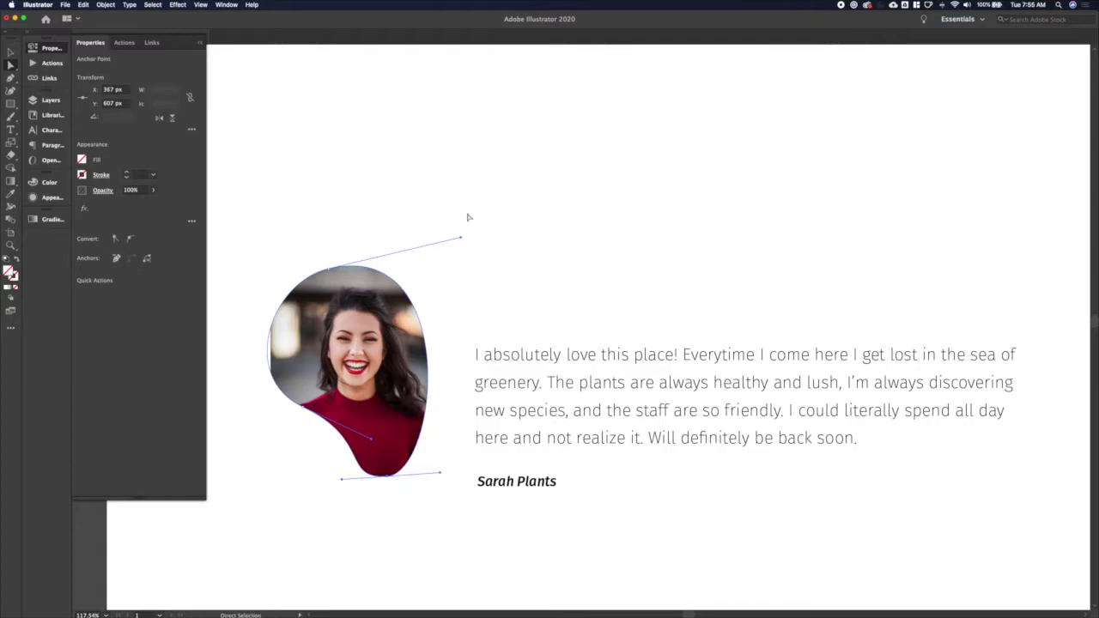
pyautogui.moveTo(462, 240); pyautogui.dragTo(481, 263)
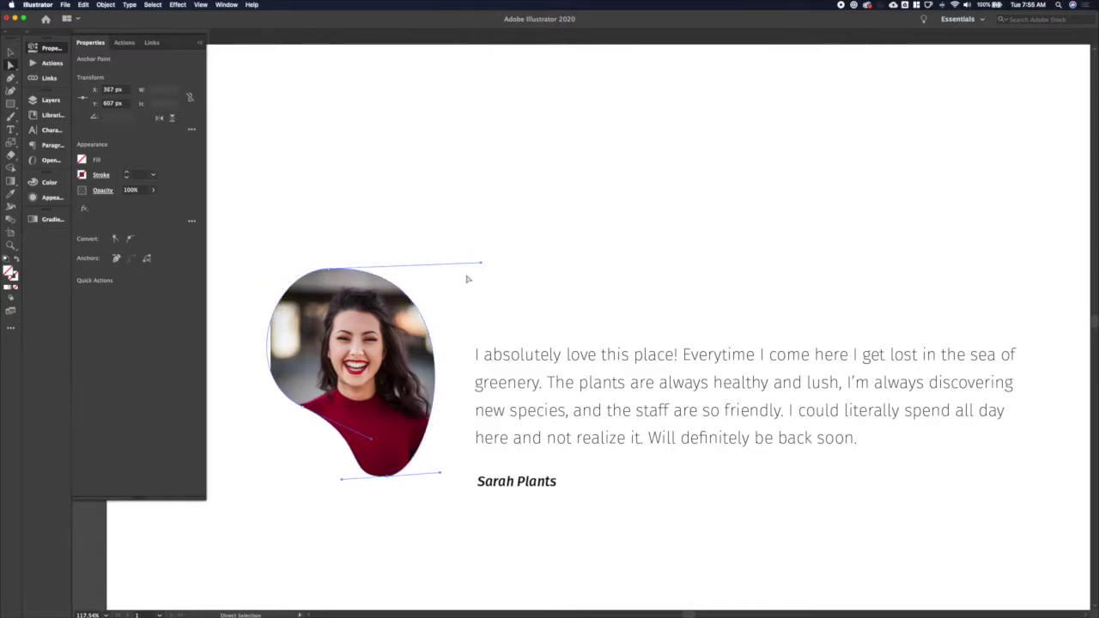
pyautogui.click(355, 195)
# Shift the photo inside its mask left and up to about X 198.7, Y 304 px.
pyautogui.press('v')
pyautogui.click(351, 296)
pyautogui.click(194, 60)
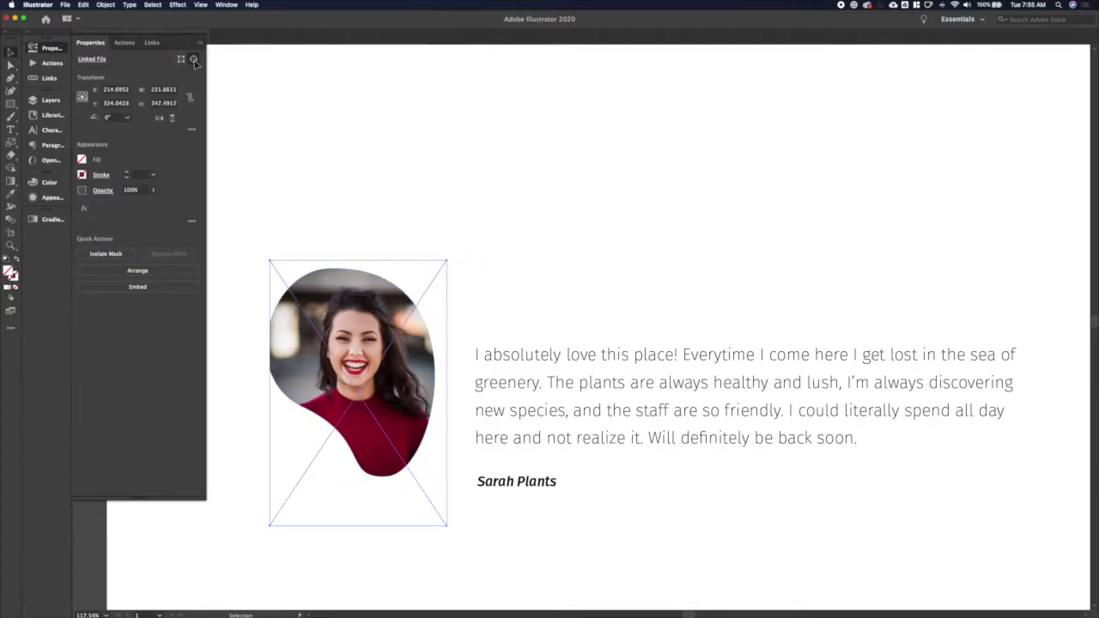
pyautogui.press('Left')
pyautogui.press('Left')
pyautogui.press('Left')
pyautogui.press('Left')
pyautogui.press('Left')
pyautogui.press('Left')
pyautogui.press('Left')
pyautogui.hotkey('shift', 'Left')
pyautogui.hotkey('shift', 'Up')
pyautogui.hotkey('shift', 'Up')
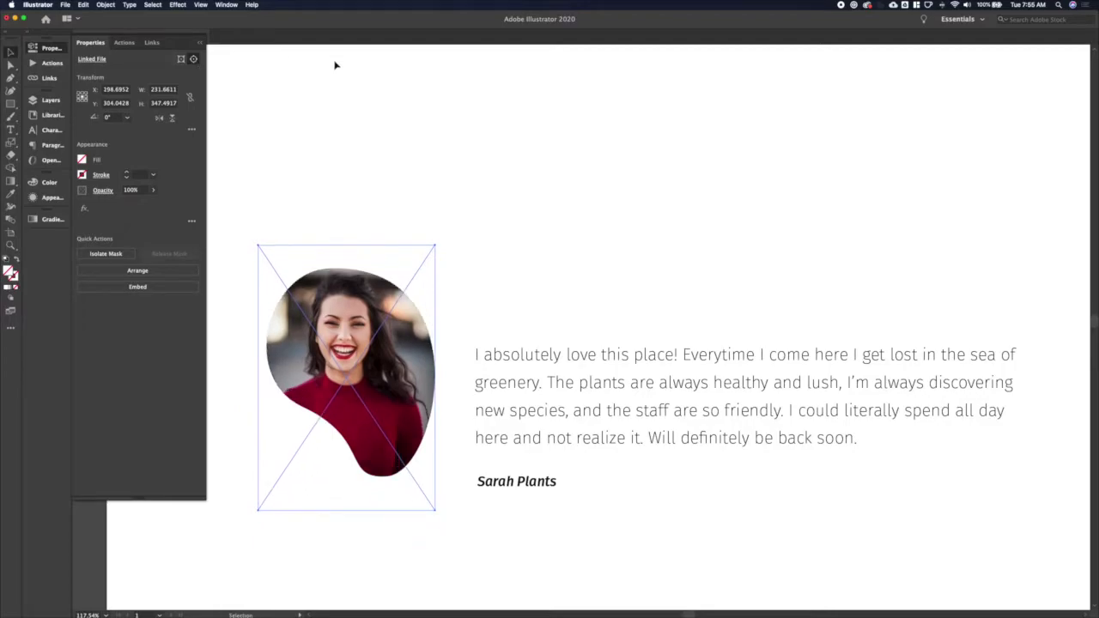
# Reflect only the clipping path across the vertical axis.
pyautogui.click(180, 58)
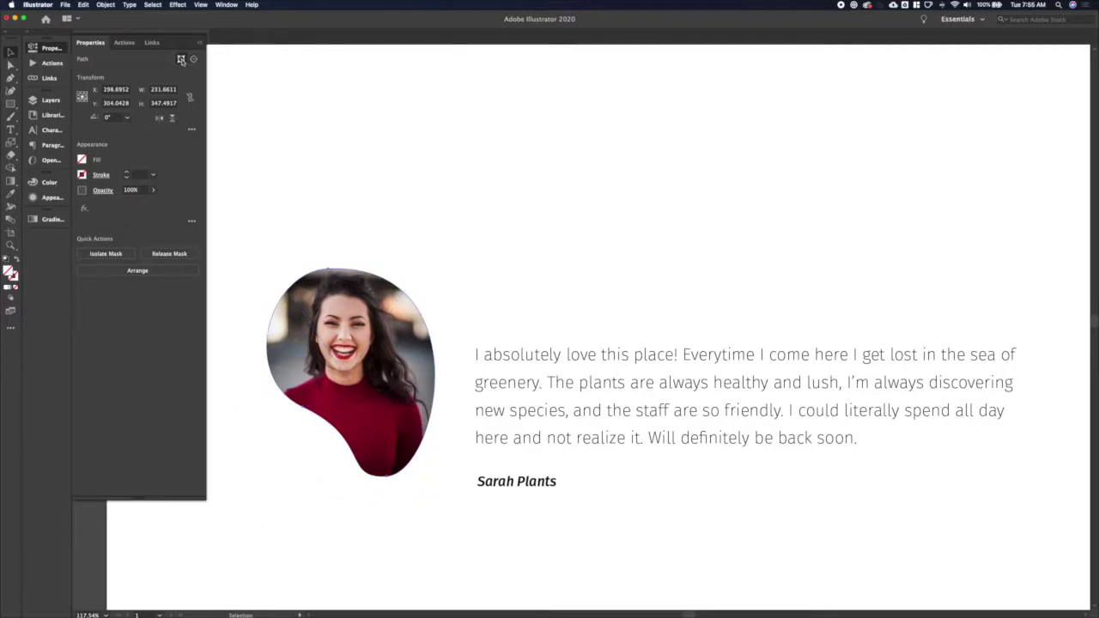
pyautogui.rightClick(329, 275)
pyautogui.moveTo(378, 403)
pyautogui.click(464, 438)
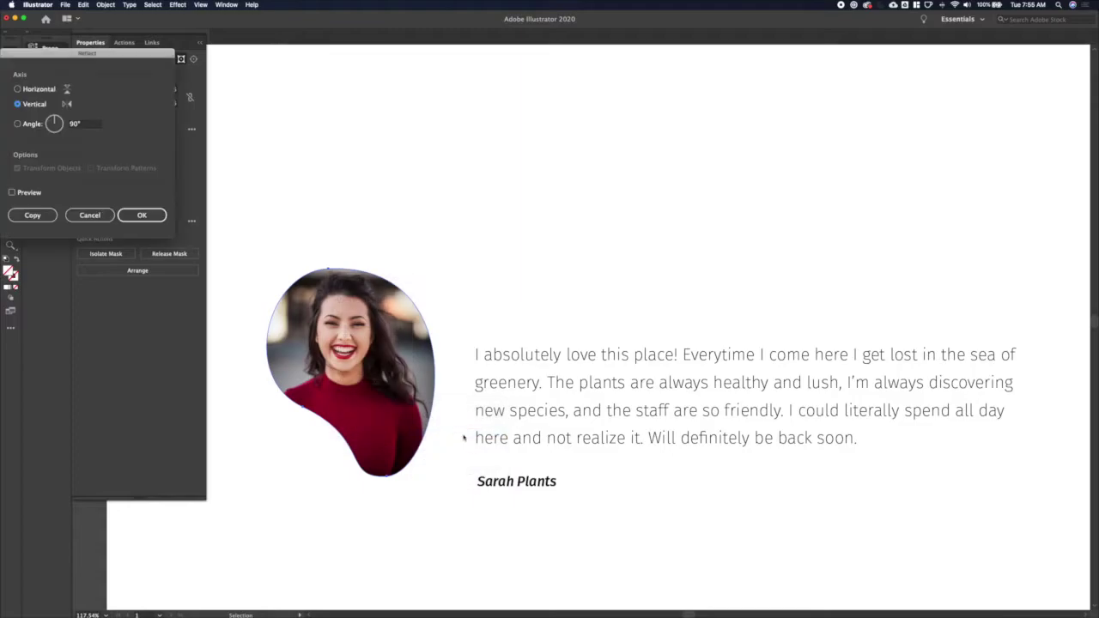
pyautogui.click(143, 215)
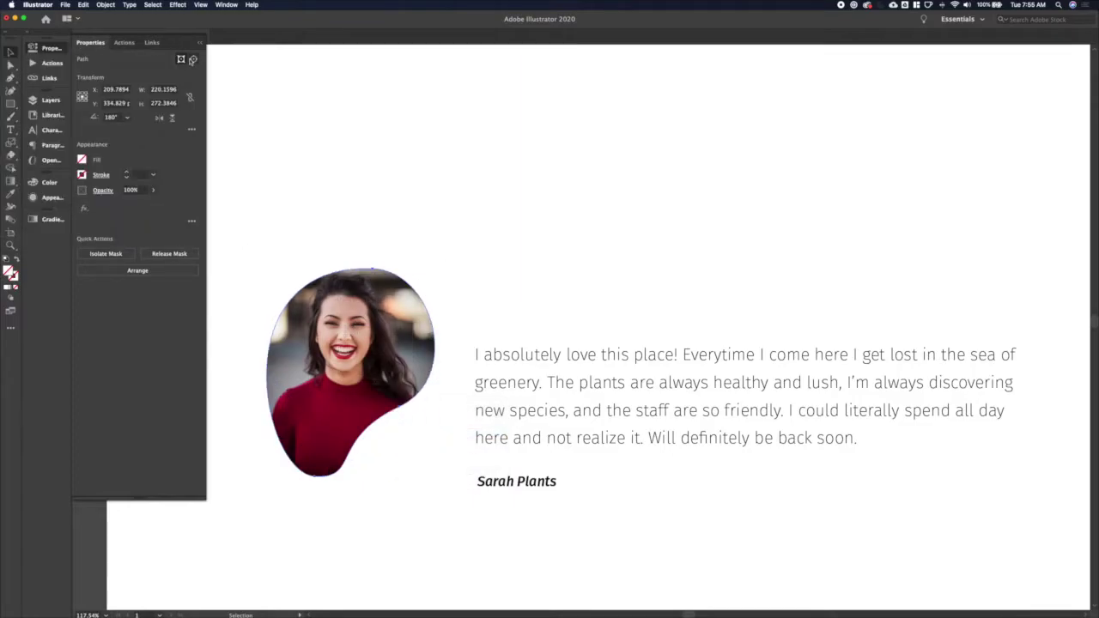
# Reposition the photo inside the reflected mask at about X 207.7 px and 7 px lower.
pyautogui.click(192, 59)
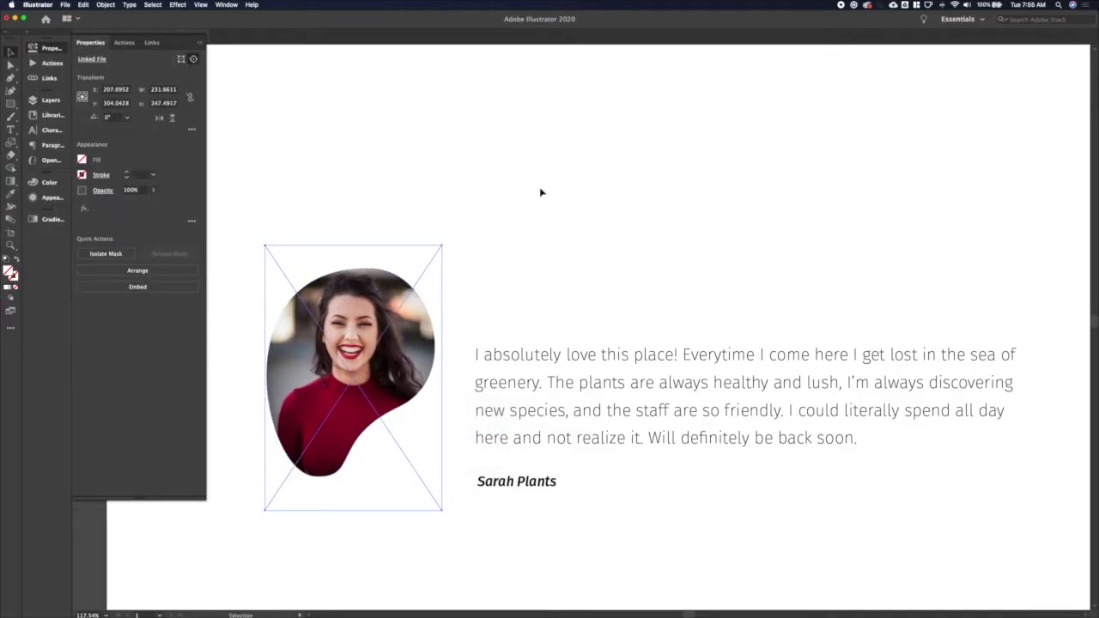
pyautogui.hotkey('shift', 'Down')
pyautogui.press('Up')
pyautogui.press('Up')
pyautogui.press('Up')
# Move the masked portrait up and right to about X 290, Y 280 px and rotate only its clipping path counterclockwise by about 17°.
pyautogui.click(442, 303)
pyautogui.moveTo(427, 338); pyautogui.dragTo(489, 296)
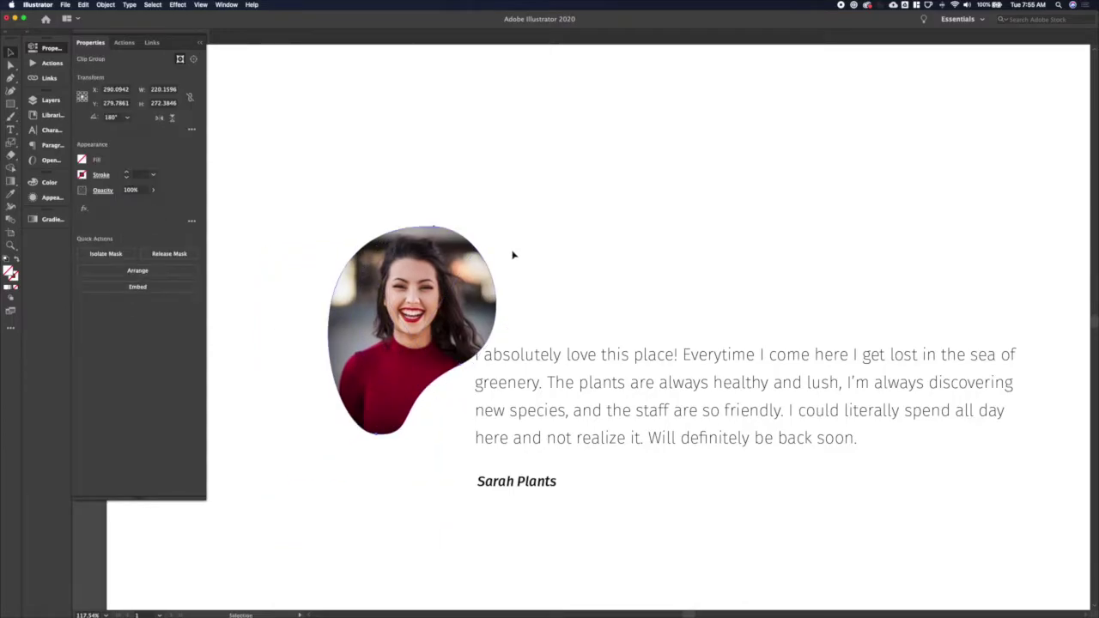
pyautogui.click(180, 58)
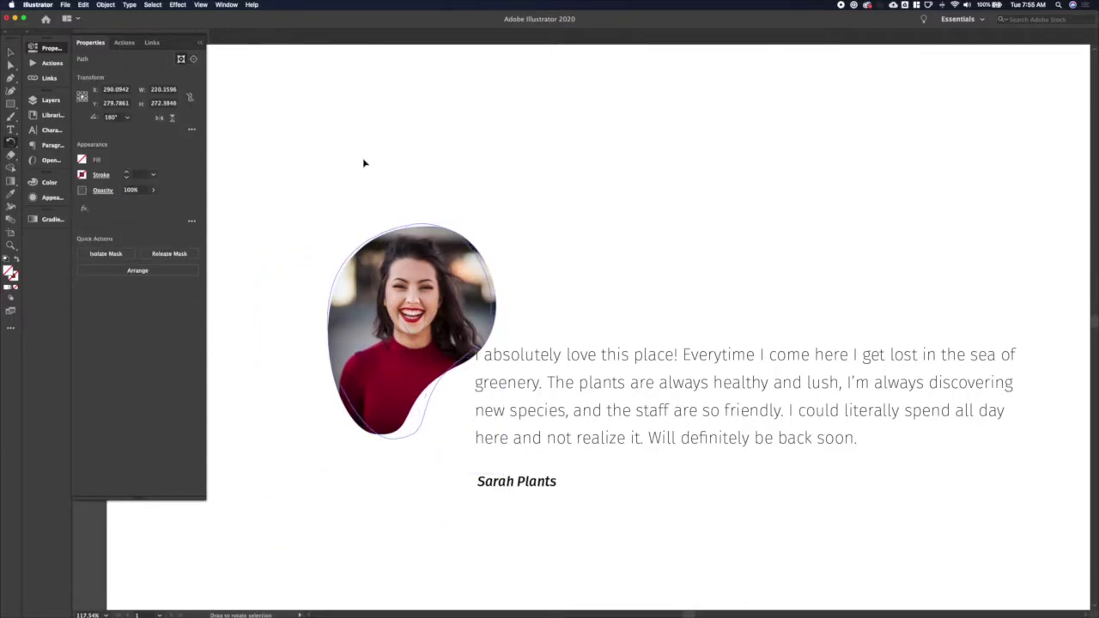
pyautogui.moveTo(363, 164); pyautogui.dragTo(346, 167)
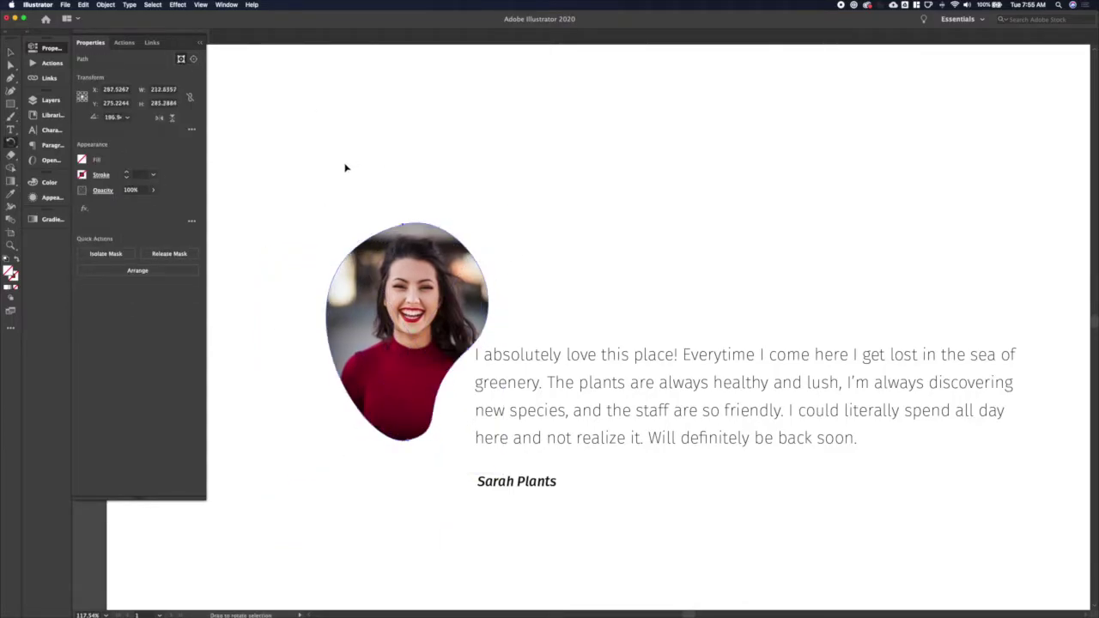
# Move the whole masked portrait 10 px left and 10 px down, and deselect it.
pyautogui.press('v')
pyautogui.click(544, 260)
pyautogui.click(436, 323)
pyautogui.hotkey('shift', 'Left')
pyautogui.hotkey('shift', 'Down')
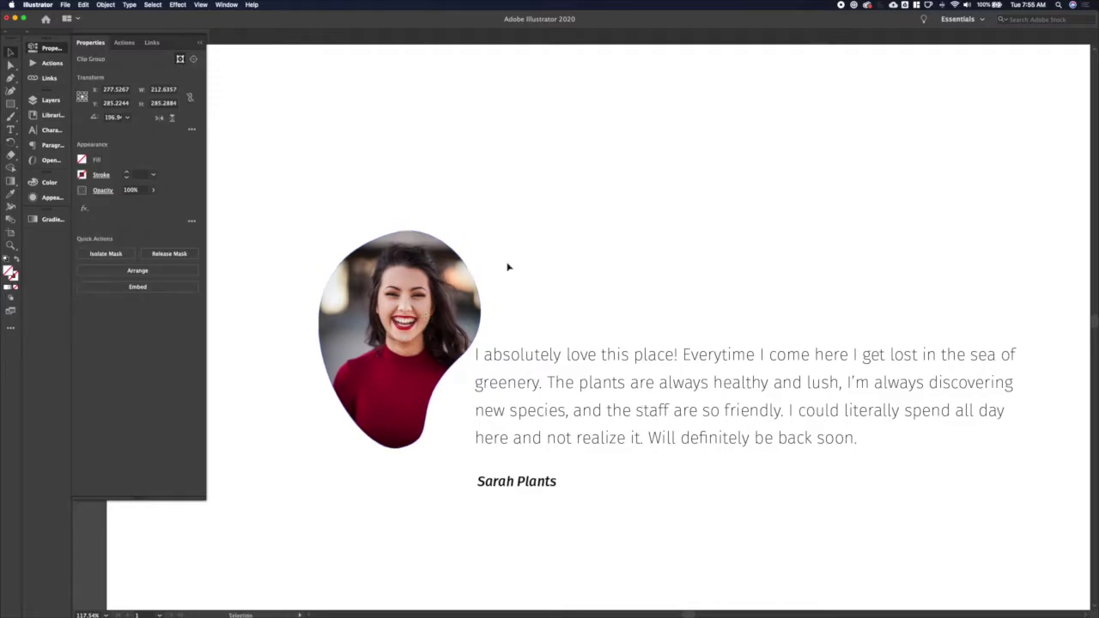
pyautogui.click(508, 267)
# Draw a closed organic shape about 267 by 300 px over the portrait's lower left with the Pen tool.
pyautogui.press('p')
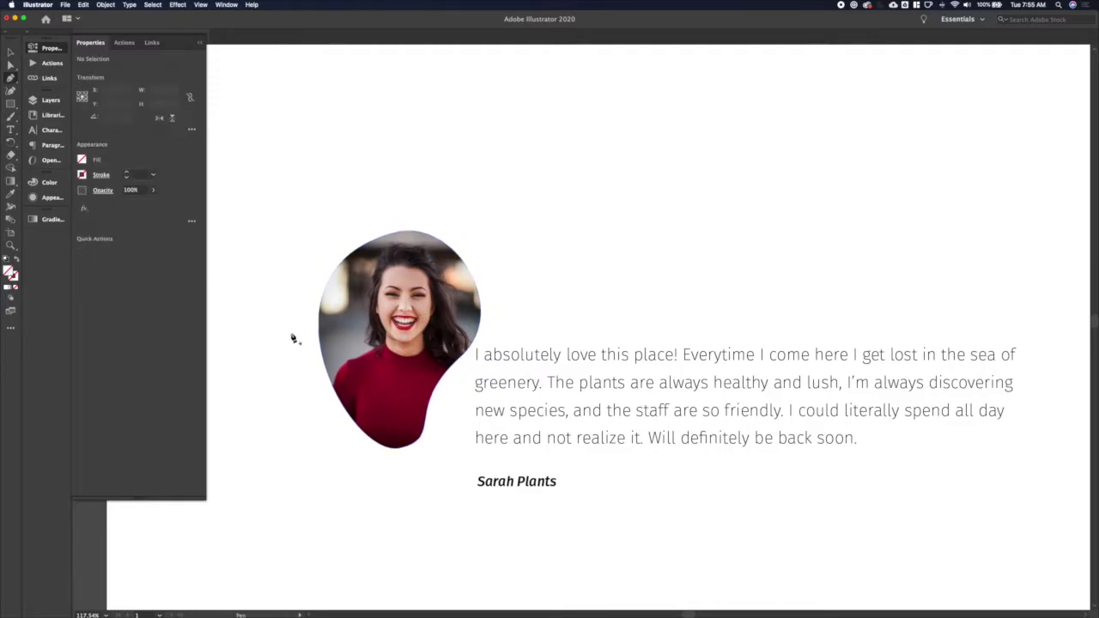
pyautogui.moveTo(312, 286); pyautogui.dragTo(264, 304)
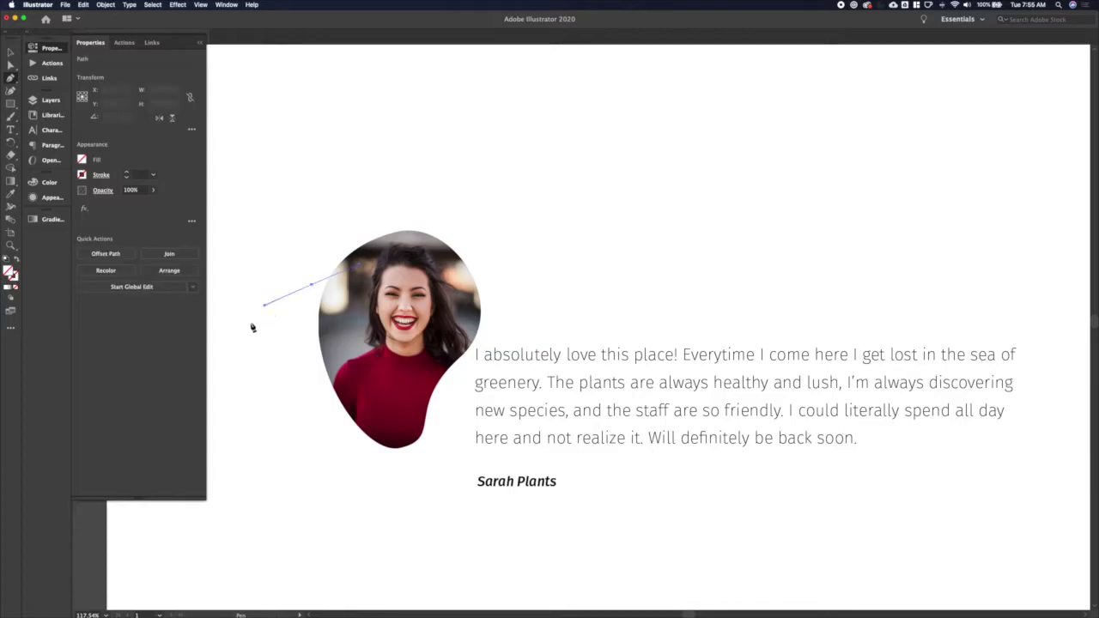
pyautogui.moveTo(270, 440); pyautogui.dragTo(307, 495)
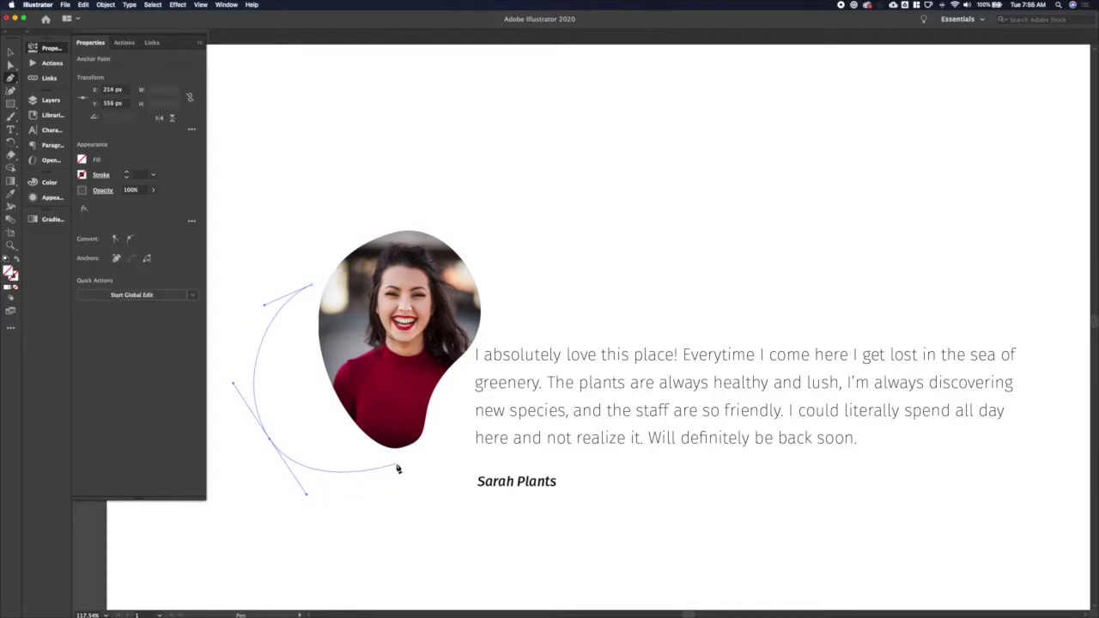
pyautogui.moveTo(381, 512); pyautogui.dragTo(420, 507)
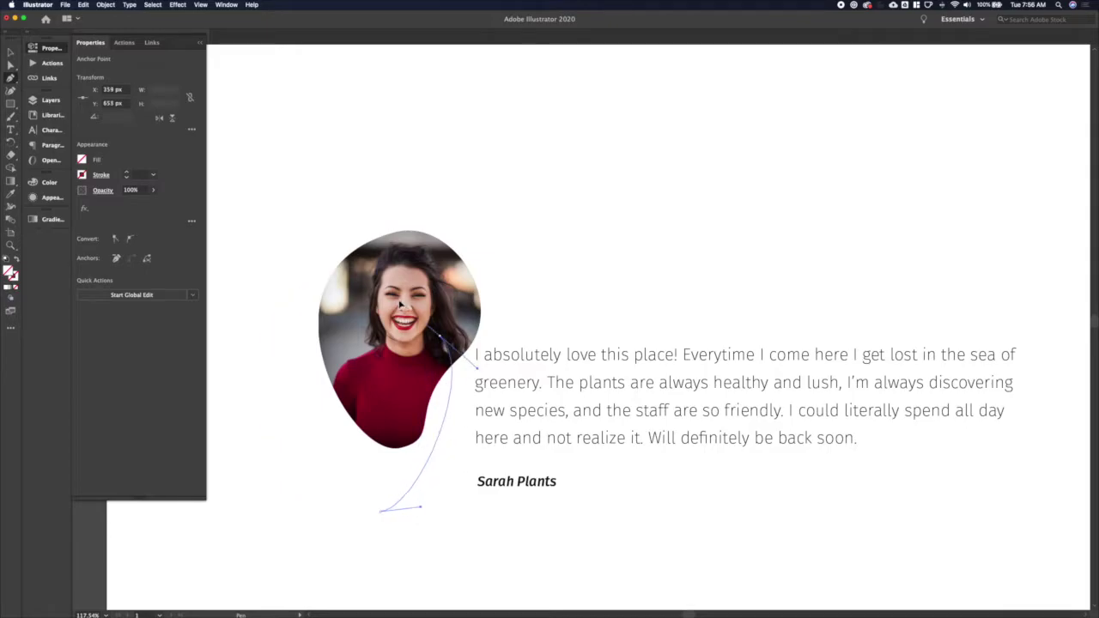
pyautogui.moveTo(311, 285); pyautogui.dragTo(262, 269)
# Fill the organic shape with a green swatch and send it behind the portrait.
pyautogui.press('v')
pyautogui.click(82, 161)
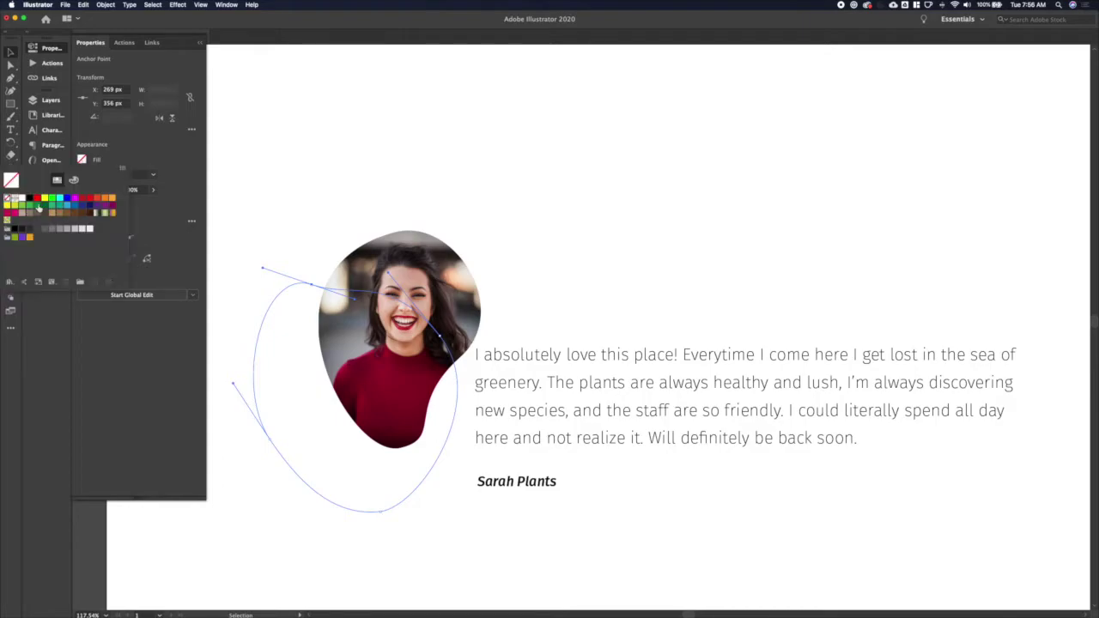
pyautogui.click(39, 209)
pyautogui.click(373, 373)
pyautogui.hscroll(-2, 364, 383)
pyautogui.hotkey('ctrl', 'shift', '[')
pyautogui.scroll(3, 365, 382)
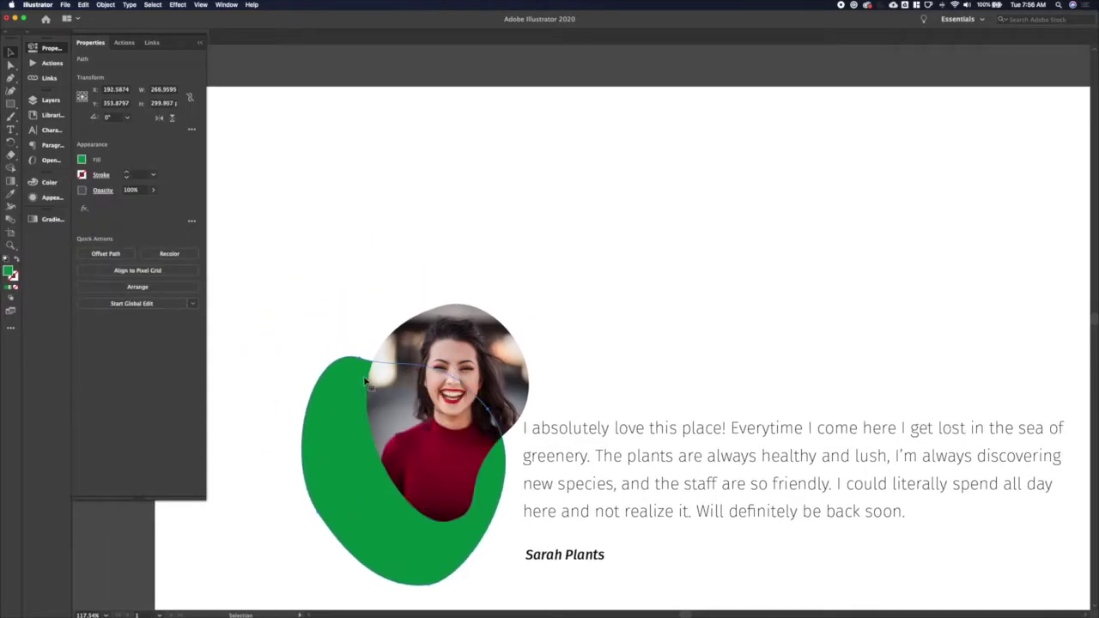
pyautogui.hscroll(2, 326, 447)
# Refine the green shape's lower-left curve by adjusting the direction handle of its left anchor point.
pyautogui.press('a')
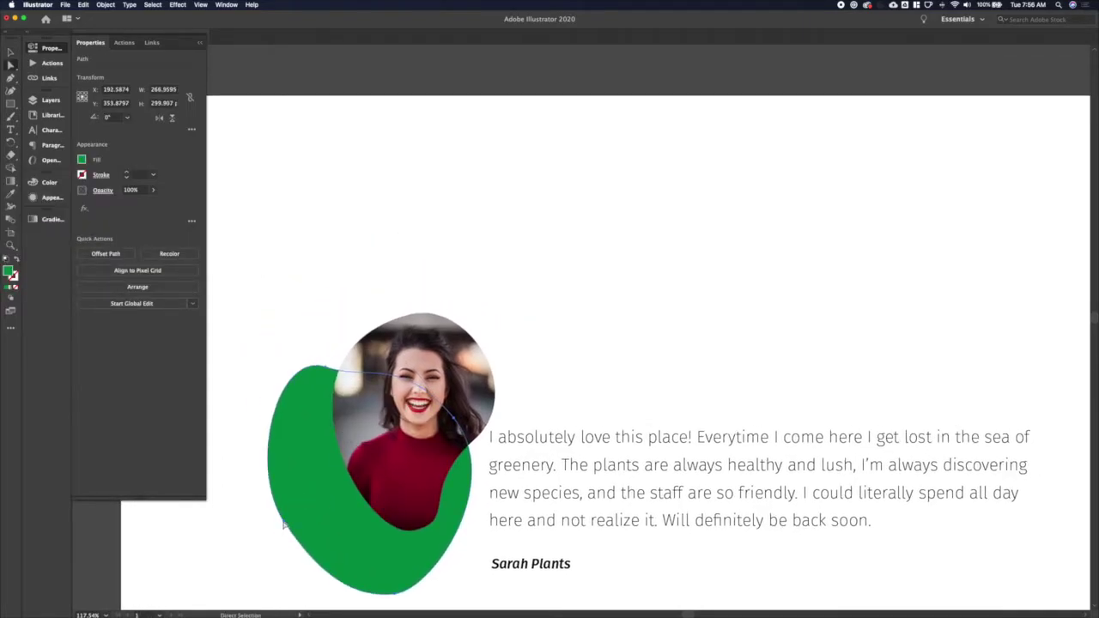
pyautogui.click(283, 525)
pyautogui.moveTo(318, 581); pyautogui.dragTo(312, 576)
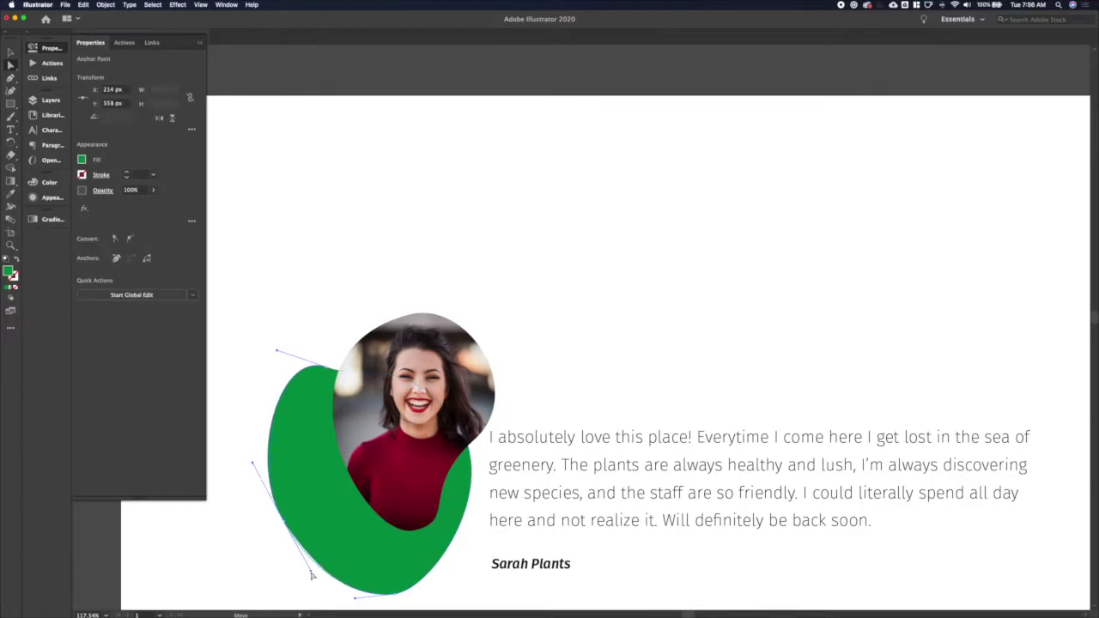
pyautogui.click(263, 550)
pyautogui.press('v')
pyautogui.click(339, 509)
# Move the testimonial quote and the reviewer's name down together by 20 px.
pyautogui.click(596, 475)
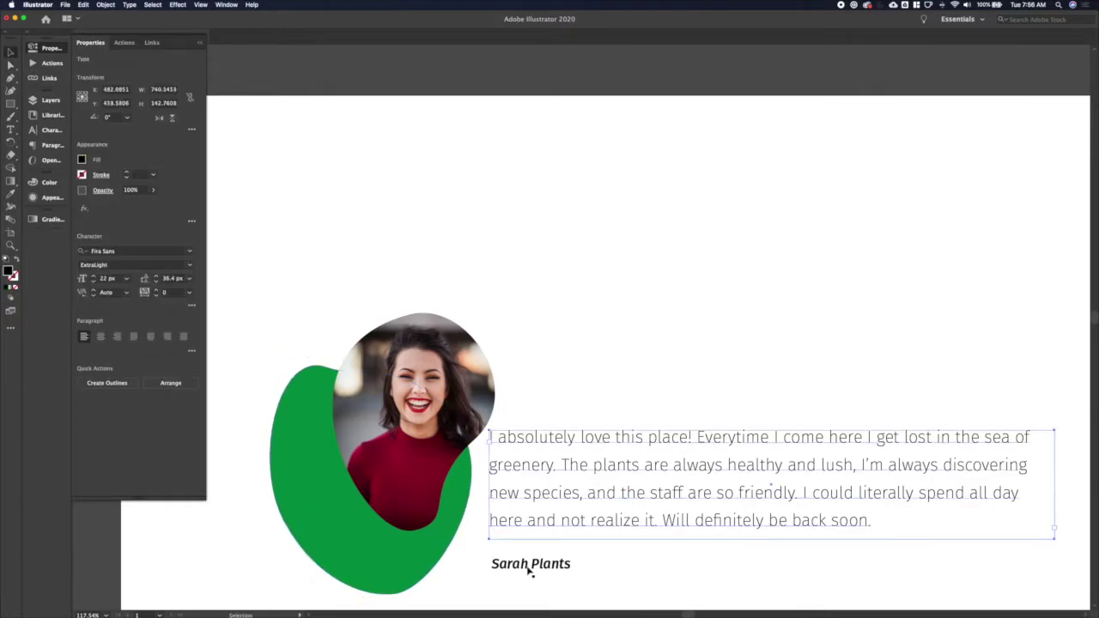
pyautogui.keyDown('shift'); pyautogui.click(528, 568); pyautogui.keyUp('shift')
pyautogui.hotkey('shift', 'Down')
pyautogui.hotkey('shift', 'Down')
pyautogui.click(517, 375)
# Draw a 92 by 92 px square above the portrait and place a copy beside it to the right.
pyautogui.hscroll(-2, 517, 375)
pyautogui.scroll(-1, 517, 376)
pyautogui.scroll(6, 332, 420)
pyautogui.press('m')
pyautogui.moveTo(358, 195)
pyautogui.mouseDown()
pyautogui.moveTo(428, 264)
pyautogui.moveTo(420, 424)
pyautogui.moveTo(508, 424)
pyautogui.mouseUp()
pyautogui.press('v')
pyautogui.hscroll(-3, 507, 425)
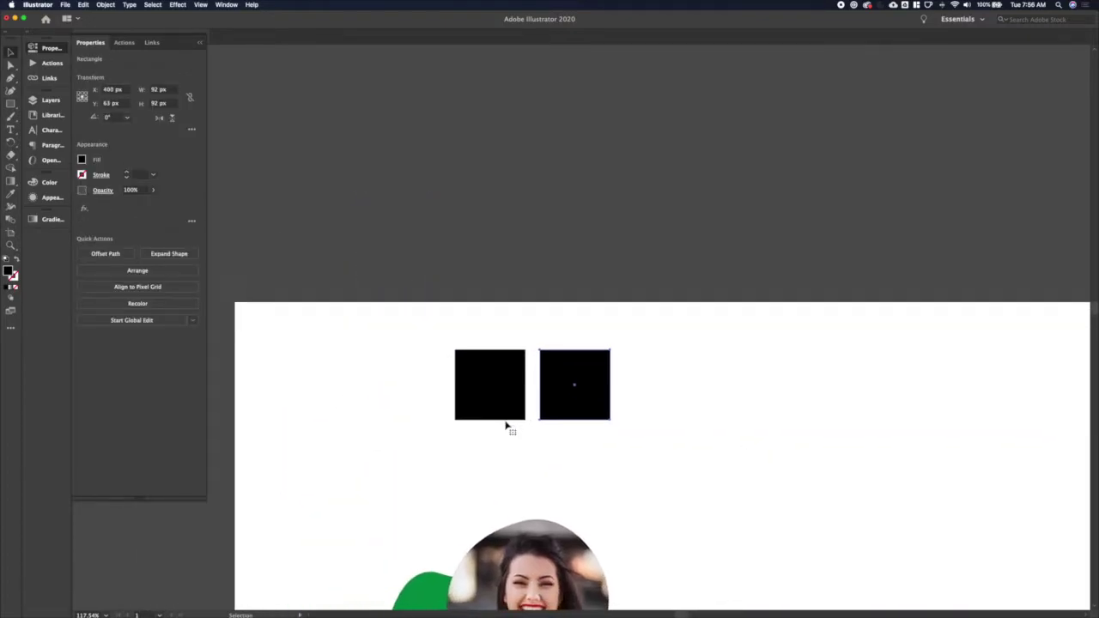
# Fill the left square with a bright green swatch.
pyautogui.scroll(5, 506, 427)
pyautogui.click(403, 368)
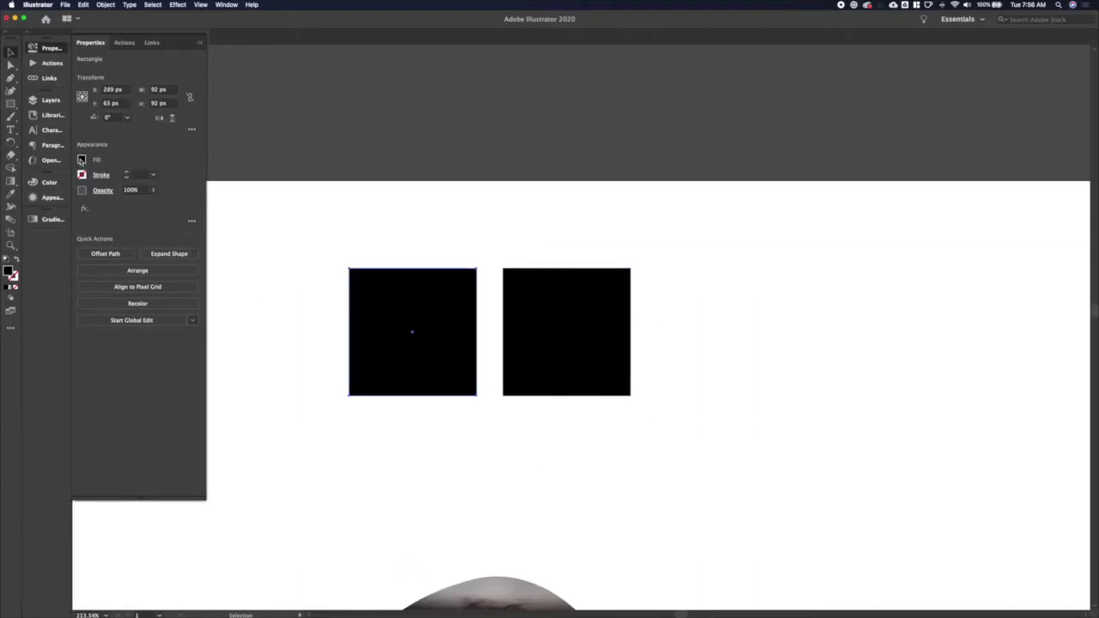
pyautogui.click(81, 159)
pyautogui.click(29, 206)
pyautogui.click(115, 143)
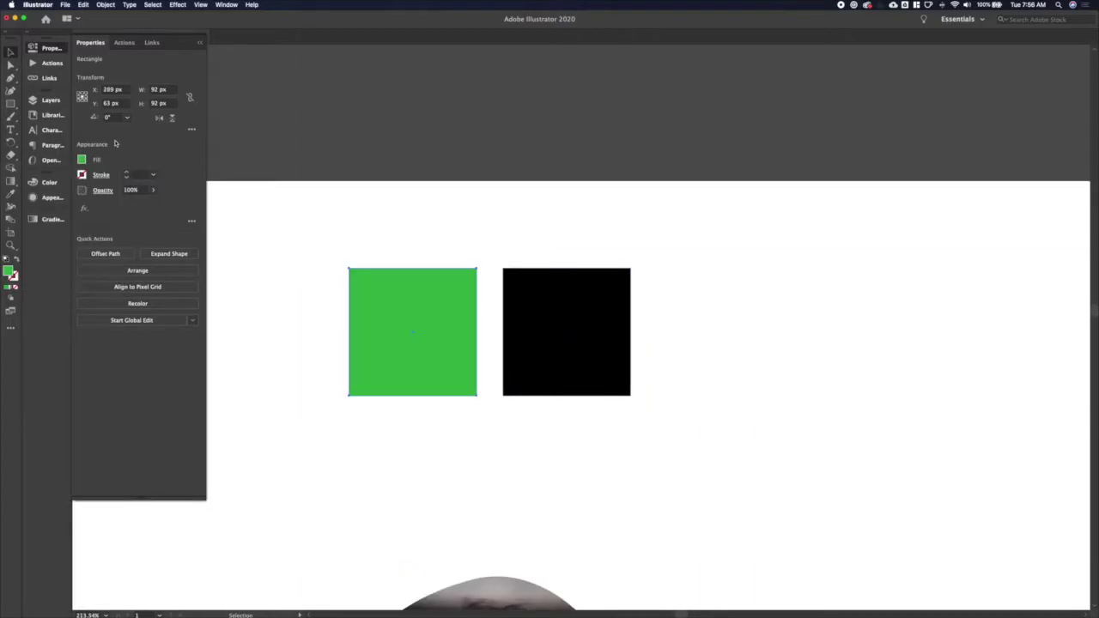
# Switch the color sliders to HSB and set the left square's hue to about 140° and saturation to 100%.
pyautogui.click(51, 184)
pyautogui.click(197, 178)
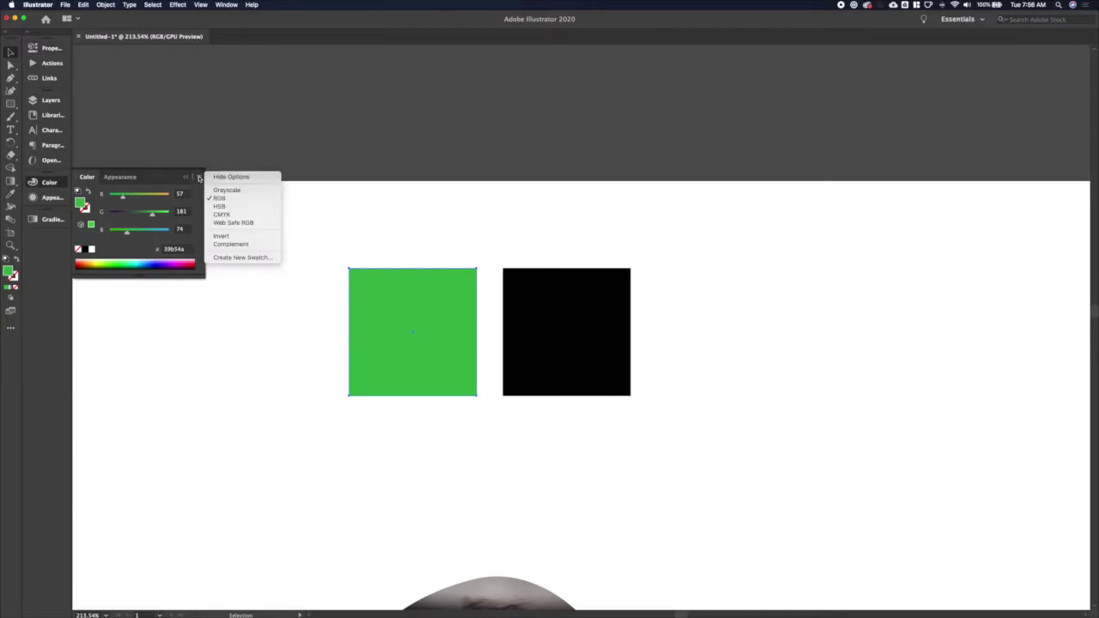
pyautogui.click(215, 196)
pyautogui.click(184, 194)
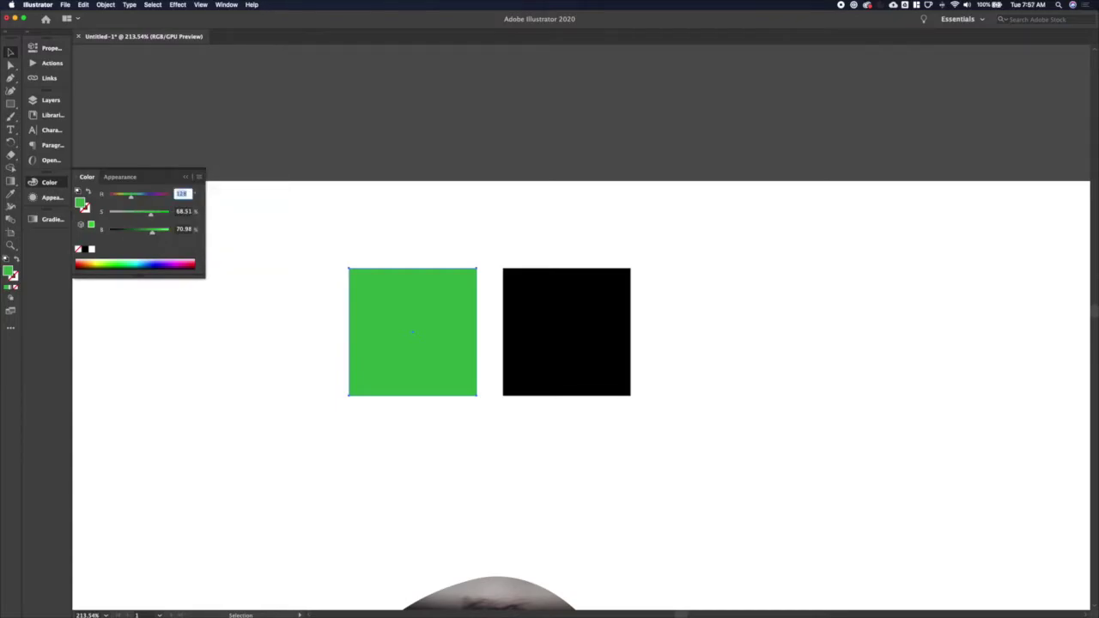
pyautogui.hotkey('shift', 'Up')
pyautogui.press('Tab')
pyautogui.write('100')
pyautogui.press('Return')
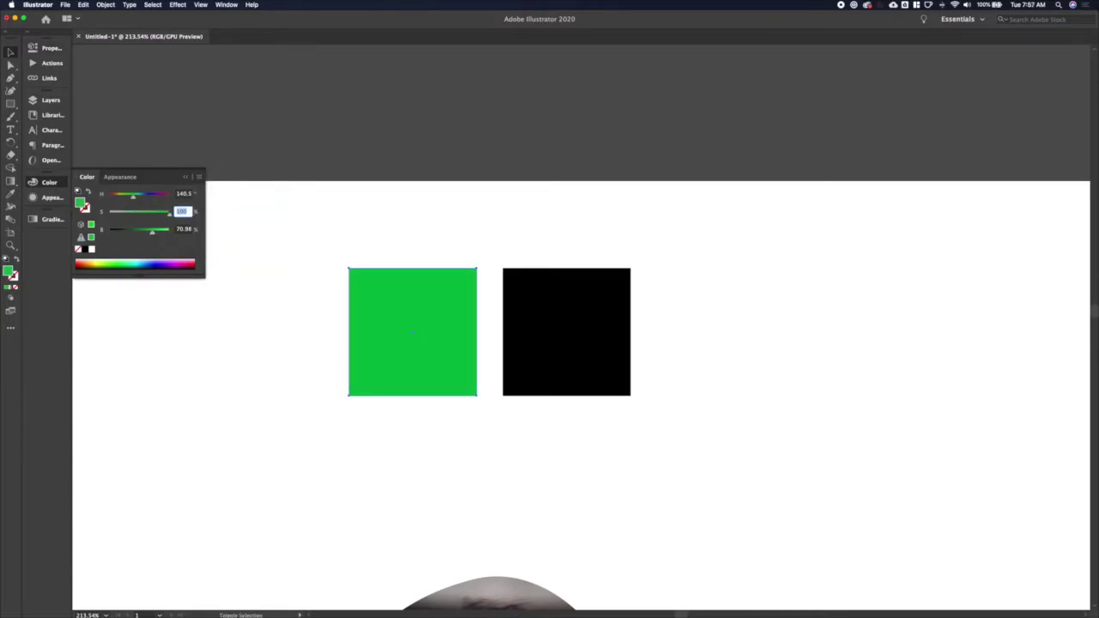
# Try other greens on the left square, ending with a hue of about 130° and 70% brightness.
pyautogui.press('Tab')
pyautogui.write('90')
pyautogui.press('Return')
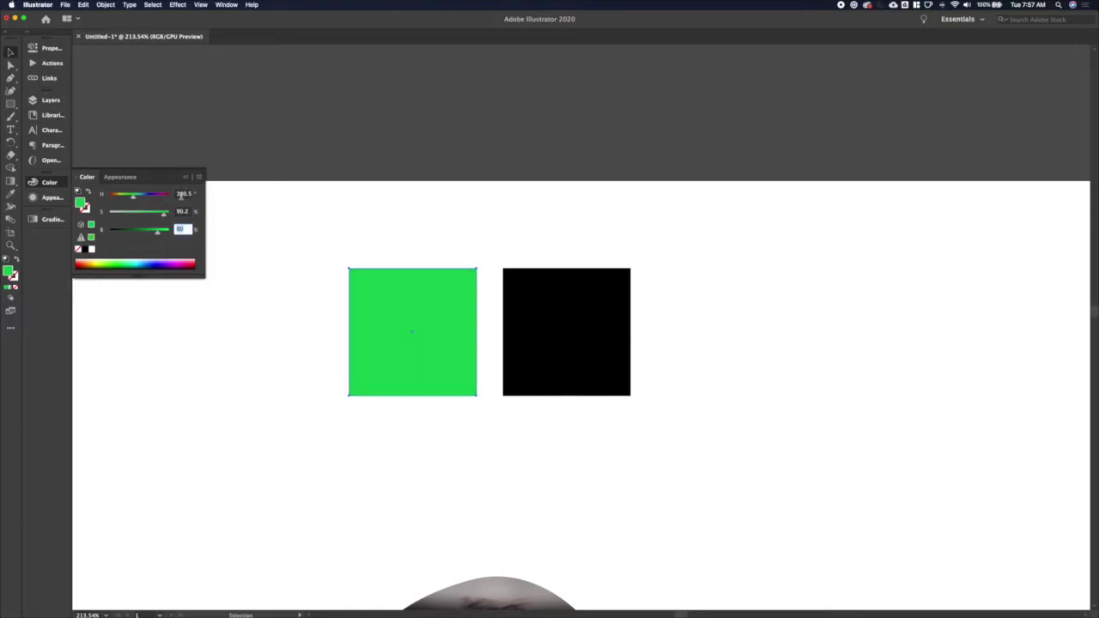
pyautogui.click(181, 196)
pyautogui.write('150')
pyautogui.press('Return')
pyautogui.press('Tab')
pyautogui.click(185, 229)
pyautogui.write('70')
pyautogui.press('Return')
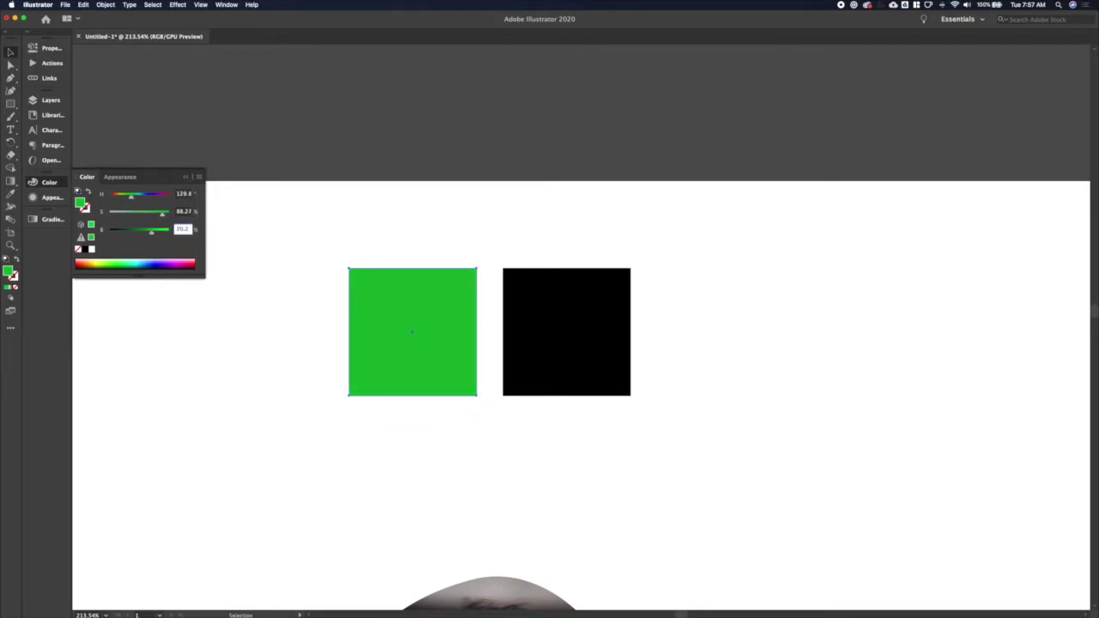
# Shift the left square's hue toward a more bluish green.
pyautogui.click(183, 211)
pyautogui.press('Up')
pyautogui.press('Up')
pyautogui.press('Up')
pyautogui.write('140')
pyautogui.press('Return')
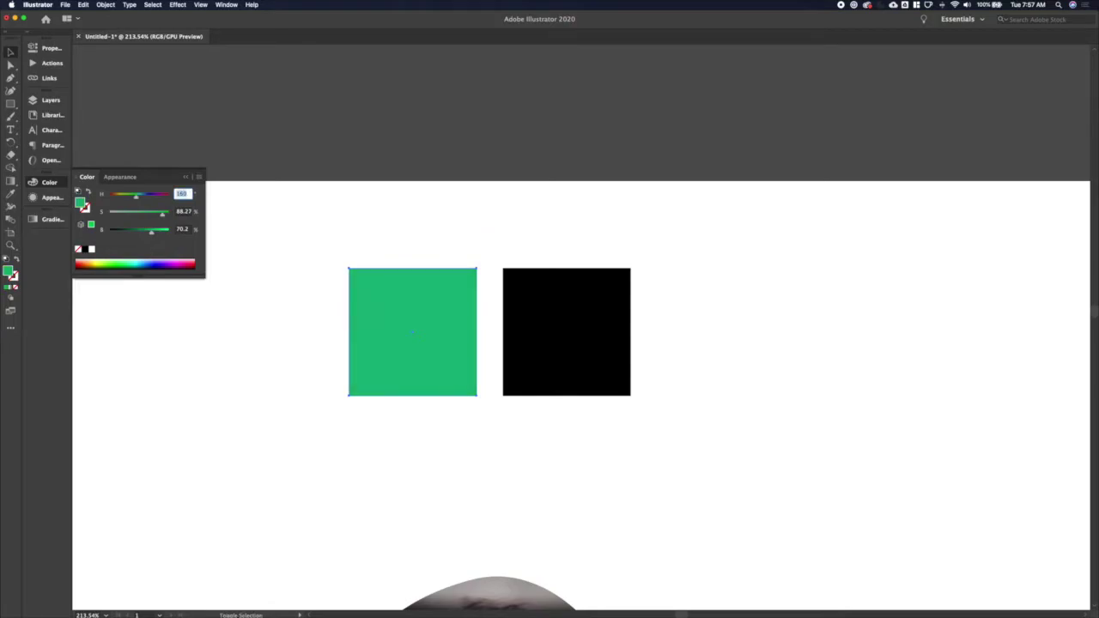
# Run through further hues for the left square, settle on about 140°, and lower its brightness to about 63%.
pyautogui.hotkey('shift', 'Up')
pyautogui.hotkey('shift', 'Up')
pyautogui.hotkey('shift', 'Up')
pyautogui.hotkey('shift', 'Up')
pyautogui.hotkey('shift', 'Up')
pyautogui.hotkey('shift', 'Up')
pyautogui.hotkey('shift', 'Up')
pyautogui.hotkey('shift', 'Up')
pyautogui.hotkey('shift', 'Down')
pyautogui.hotkey('shift', 'Down')
pyautogui.hotkey('shift', 'Down')
pyautogui.hotkey('shift', 'Down')
pyautogui.hotkey('shift', 'Down')
pyautogui.hotkey('shift', 'Down')
pyautogui.click(187, 229)
pyautogui.write('60')
pyautogui.press('Return')
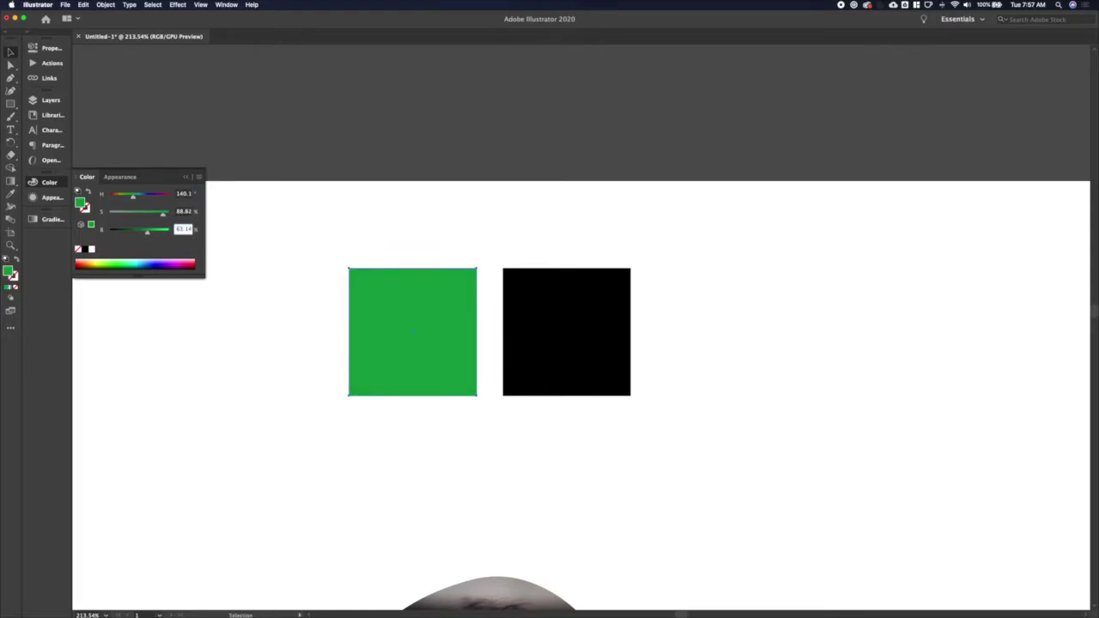
# Set the left square's saturation to 100% and its brightness to 65%.
pyautogui.click(183, 211)
pyautogui.write('100')
pyautogui.press('Tab')
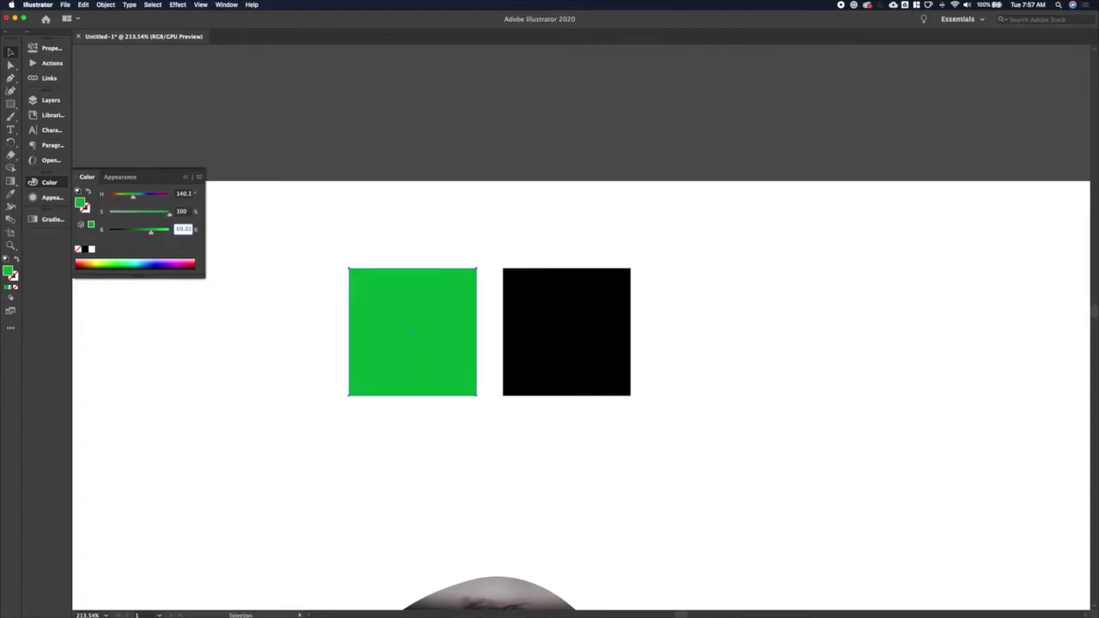
pyautogui.write('60')
pyautogui.press('Return')
pyautogui.press('super+z')
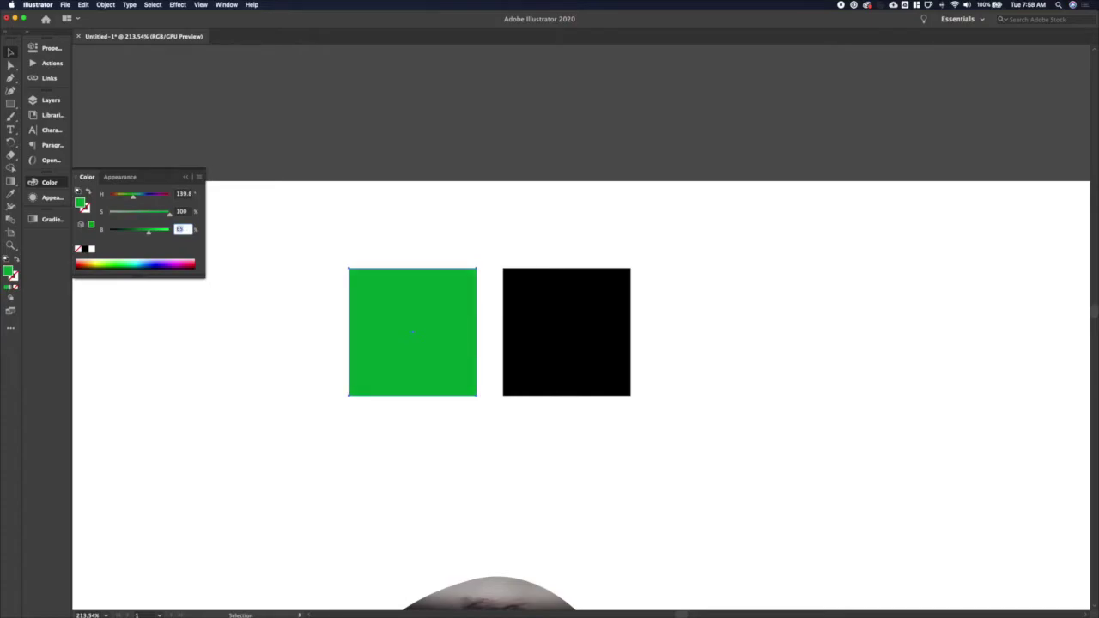
pyautogui.press('Tab')
# Sample the left square's green into the right square and apply Invert, Complement and Invert again to get a dark magenta.
pyautogui.click(562, 335)
pyautogui.press('i')
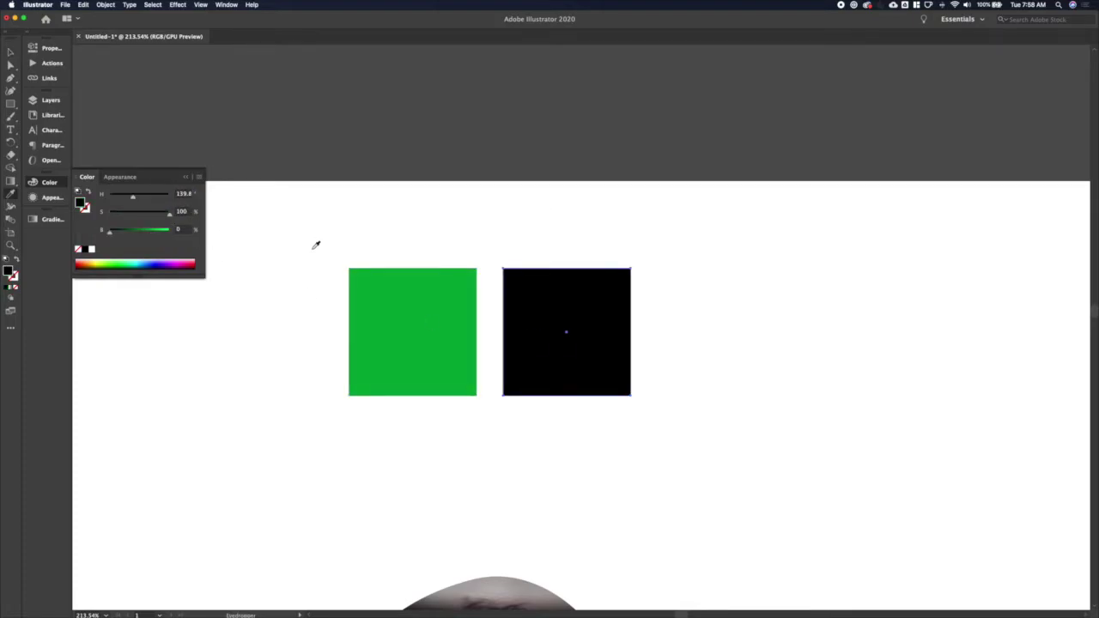
pyautogui.click(401, 304)
pyautogui.click(198, 177)
pyautogui.click(225, 235)
pyautogui.click(199, 177)
pyautogui.click(230, 244)
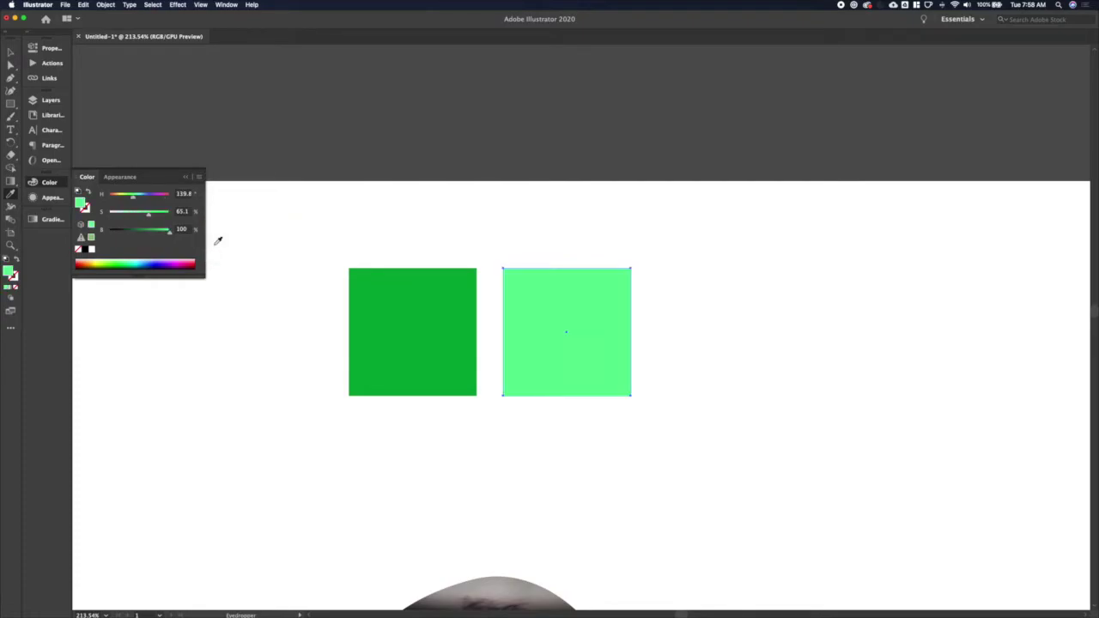
pyautogui.click(199, 178)
pyautogui.click(222, 236)
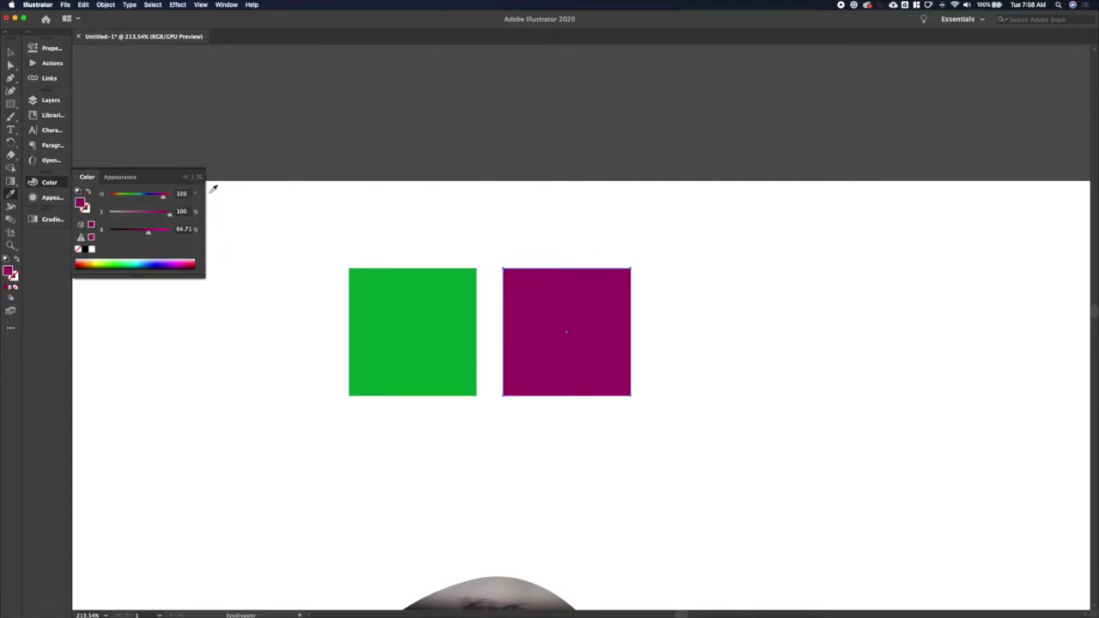
# Raise the right square's brightness to 90% and reduce its saturation to about 50%.
pyautogui.doubleClick(187, 230)
pyautogui.write('90.2')
pyautogui.click(189, 212)
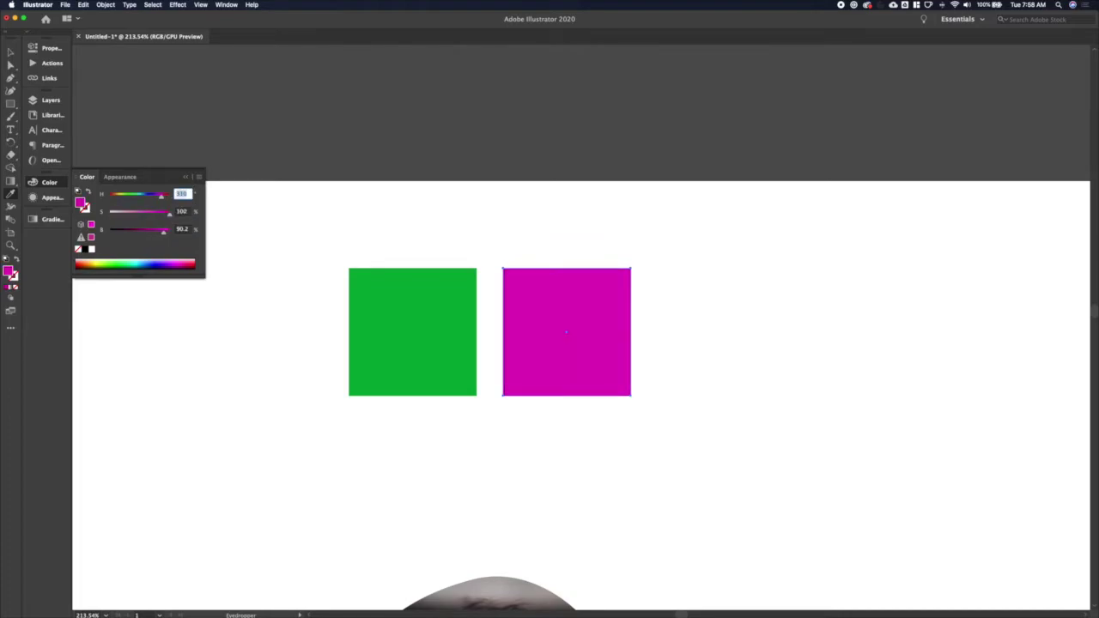
pyautogui.click(186, 215)
pyautogui.hotkey('shift', 'Down')
pyautogui.hotkey('shift', 'Down')
pyautogui.hotkey('shift', 'Down')
pyautogui.hotkey('shift', 'Down')
pyautogui.hotkey('shift', 'Down')
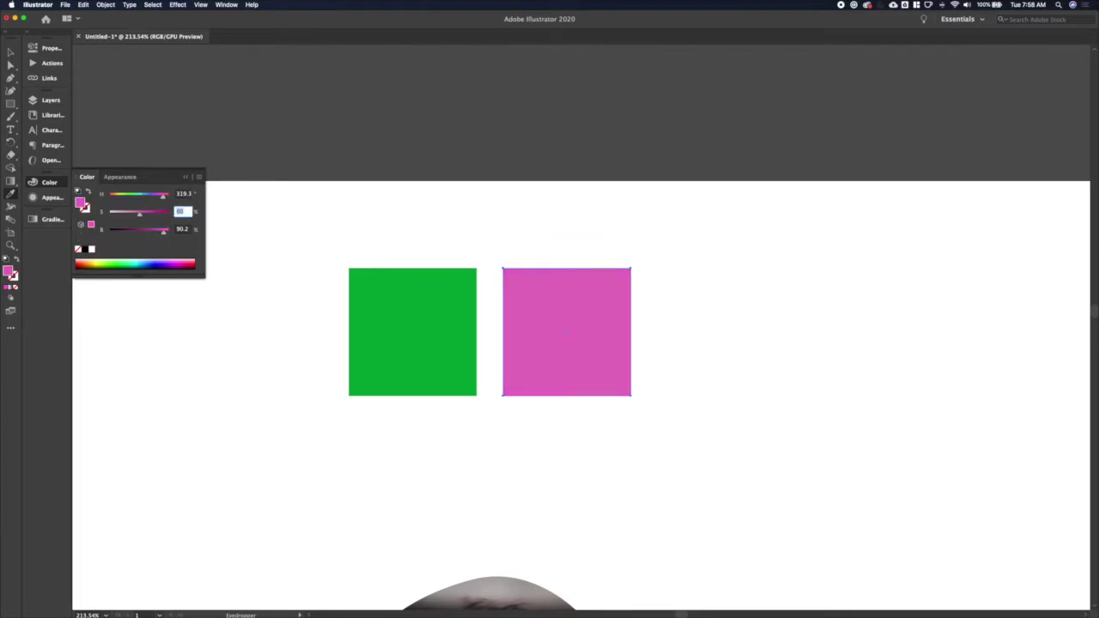
# Soften the right square to a light pink with hue 331.5°, 40% saturation and 95% brightness, and deselect it.
pyautogui.click(184, 194)
pyautogui.click(186, 212)
pyautogui.hotkey('shift', 'Down')
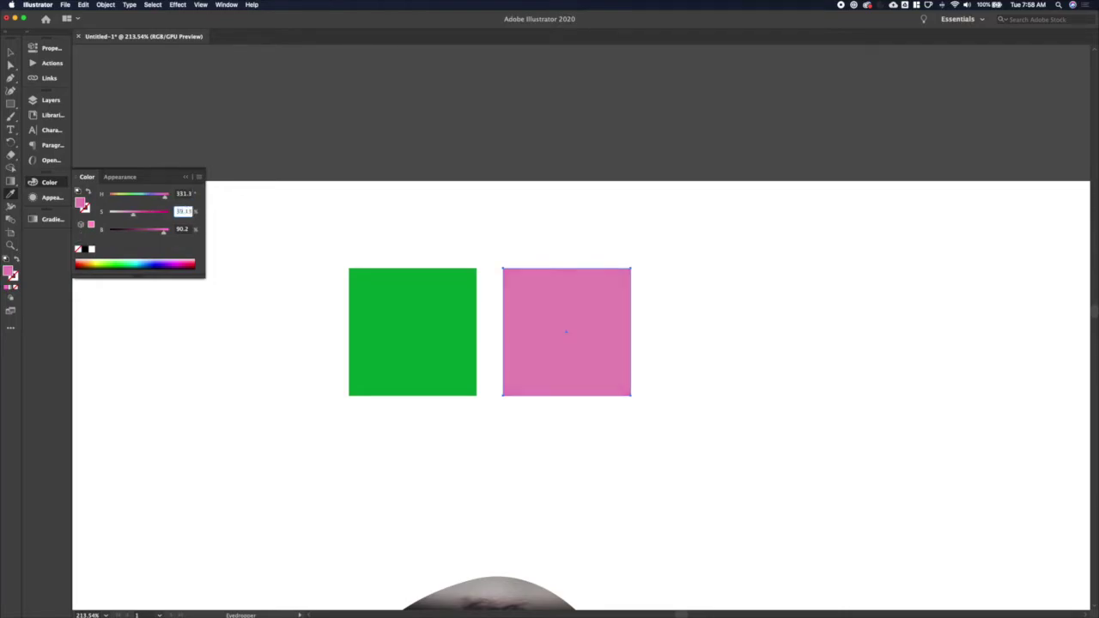
pyautogui.click(190, 229)
pyautogui.hotkey('shift', 'Up')
pyautogui.click(187, 210)
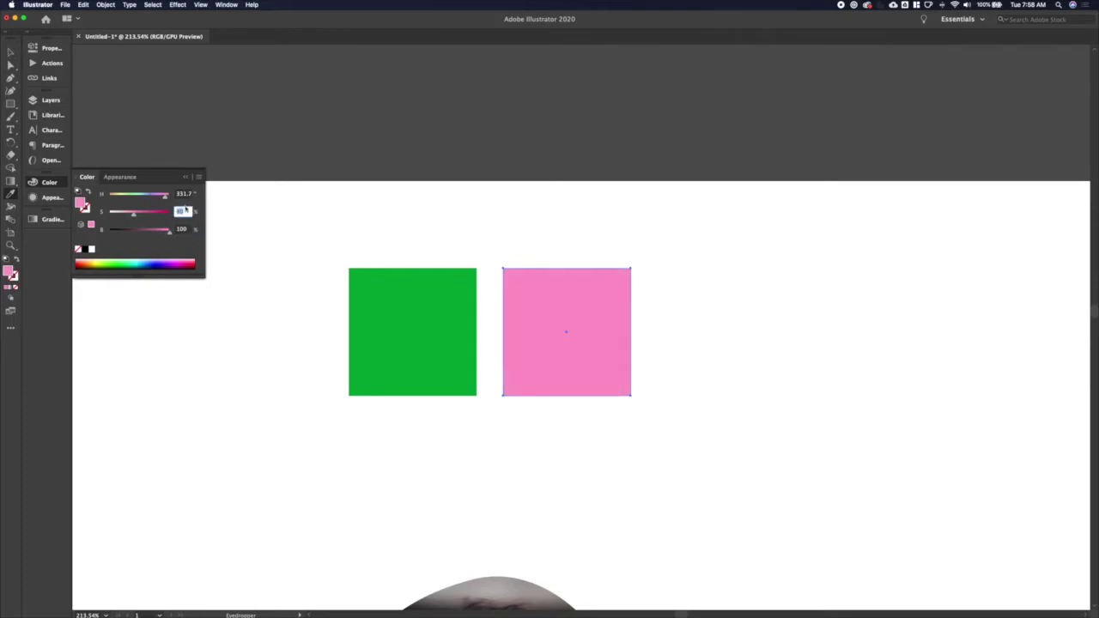
pyautogui.press('Tab')
pyautogui.click(182, 195)
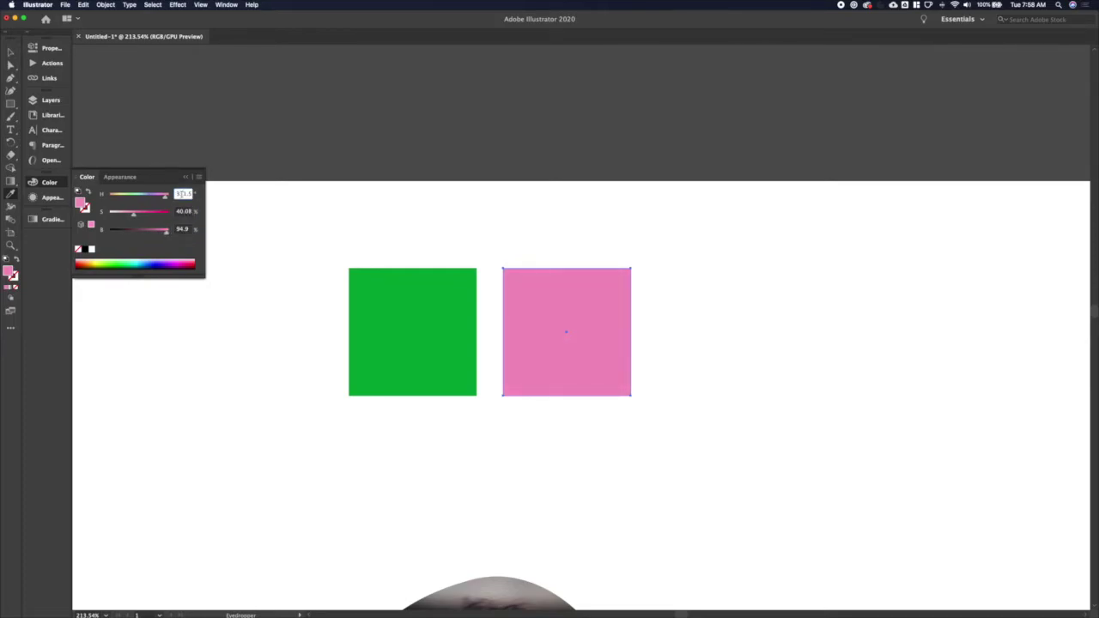
pyautogui.click(379, 203)
pyautogui.press('super+z')
pyautogui.press('v')
pyautogui.click(436, 202)
pyautogui.scroll(-3, 590, 223)
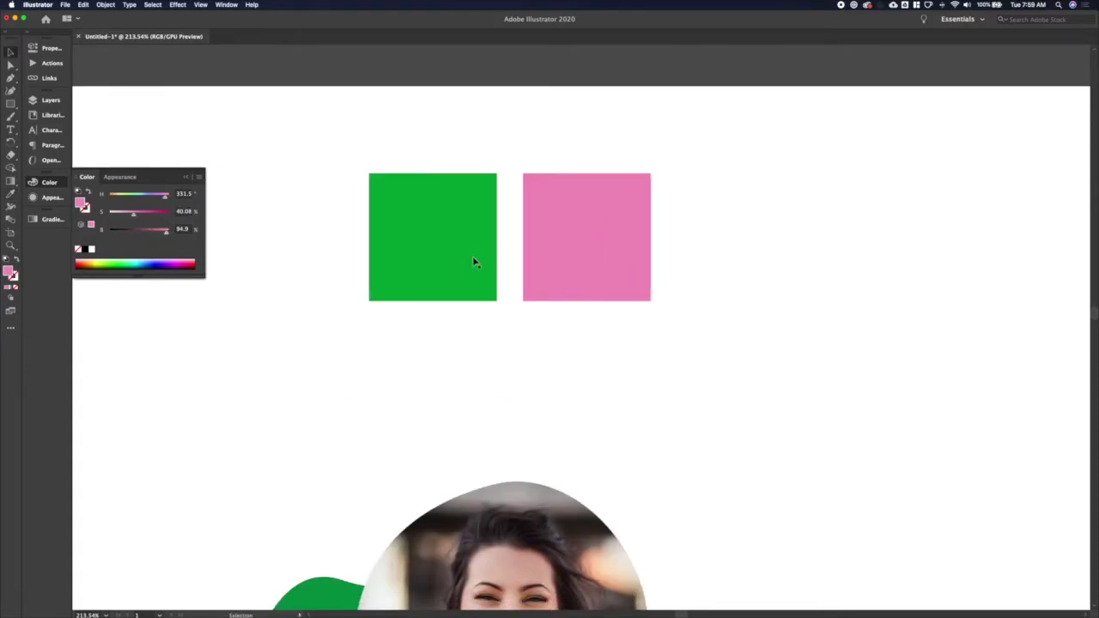
# Switch to Google Chrome, load coolors.co and open its palette generator.
pyautogui.press('super+space')
pyautogui.write('chrome')
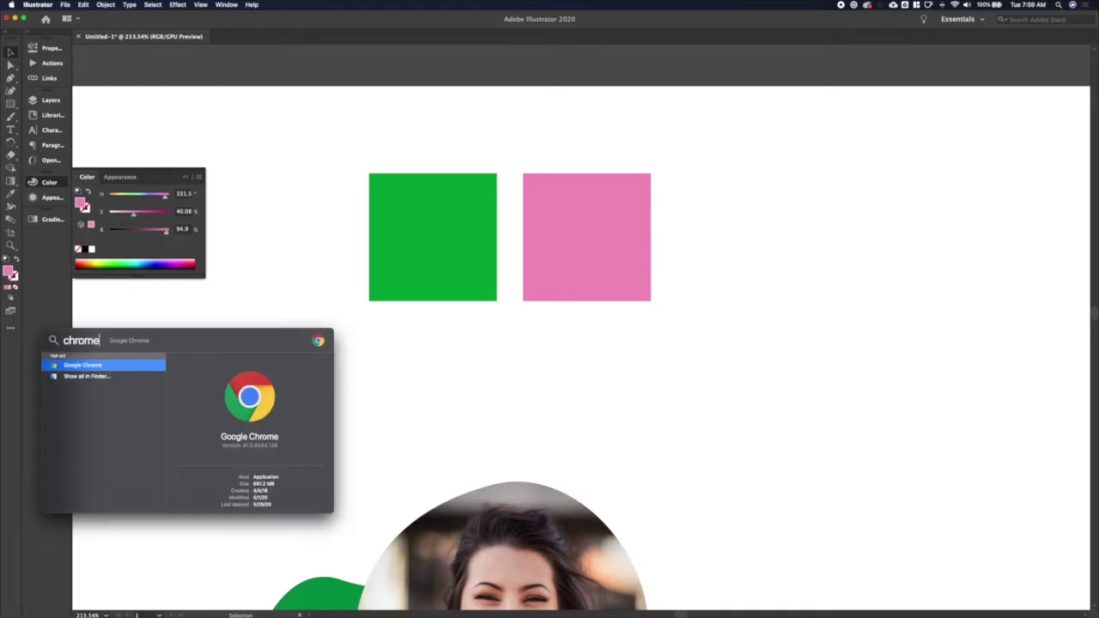
pyautogui.press('Return')
pyautogui.click(256, 36)
pyautogui.write('coolors.co')
pyautogui.press('Return')
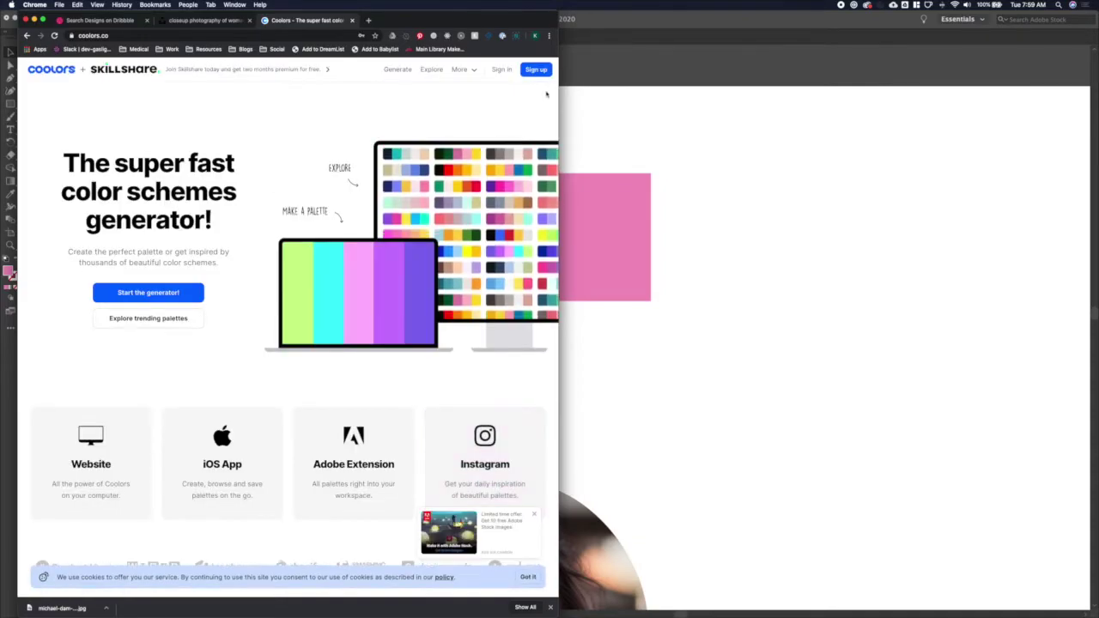
pyautogui.click(400, 69)
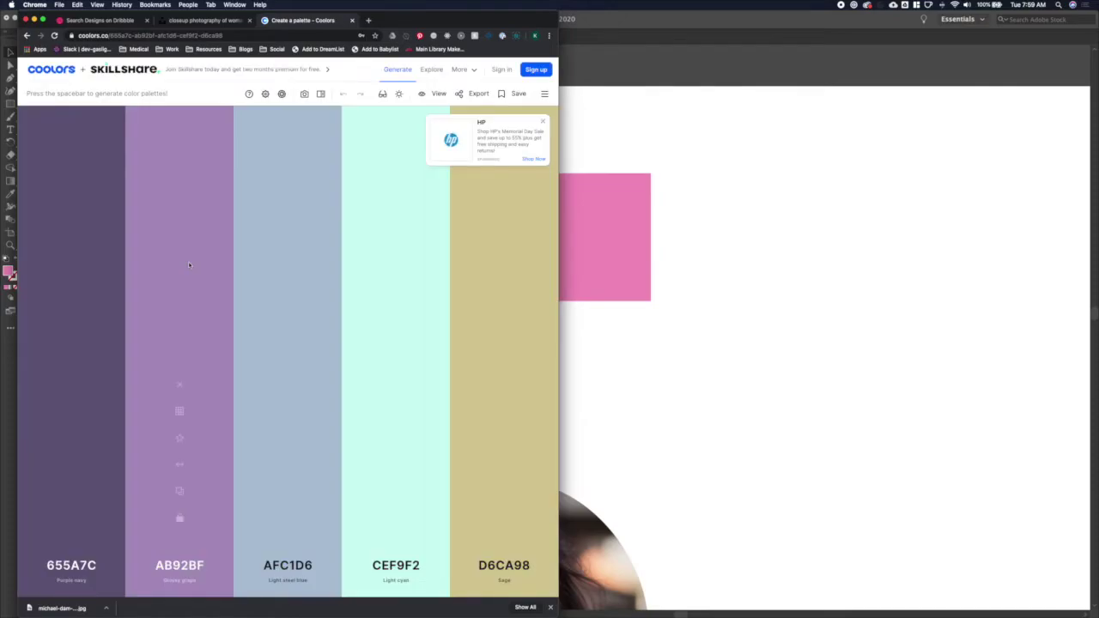
# Generate new palettes, locking the light coral EE7674 and the Hooker green 3F6C51 as they turn up.
pyautogui.press('space')
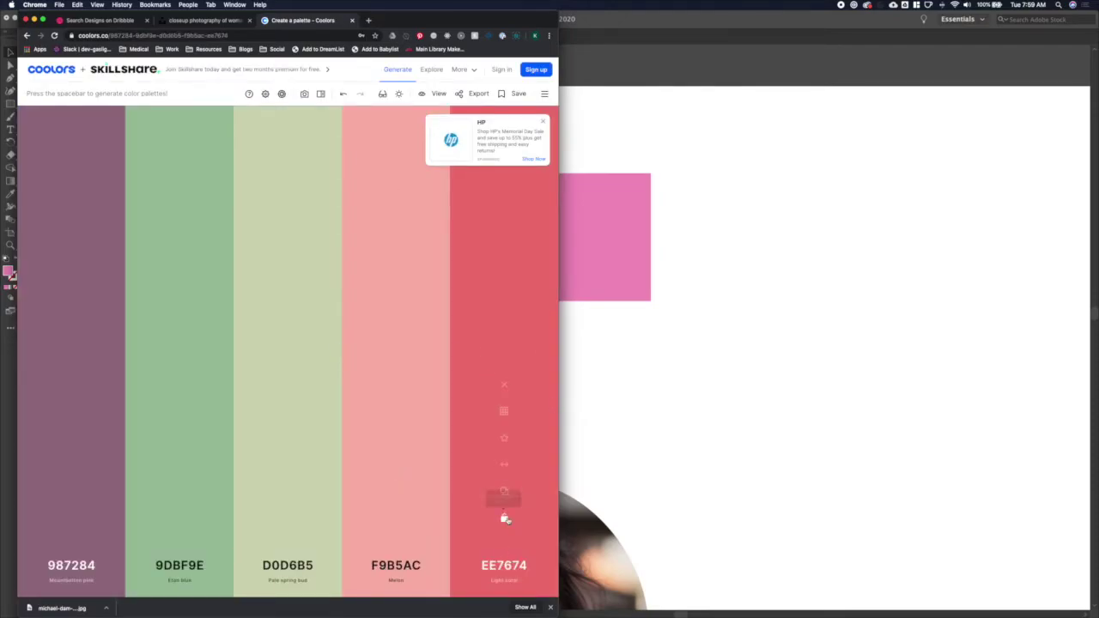
pyautogui.click(504, 518)
pyautogui.press('space')
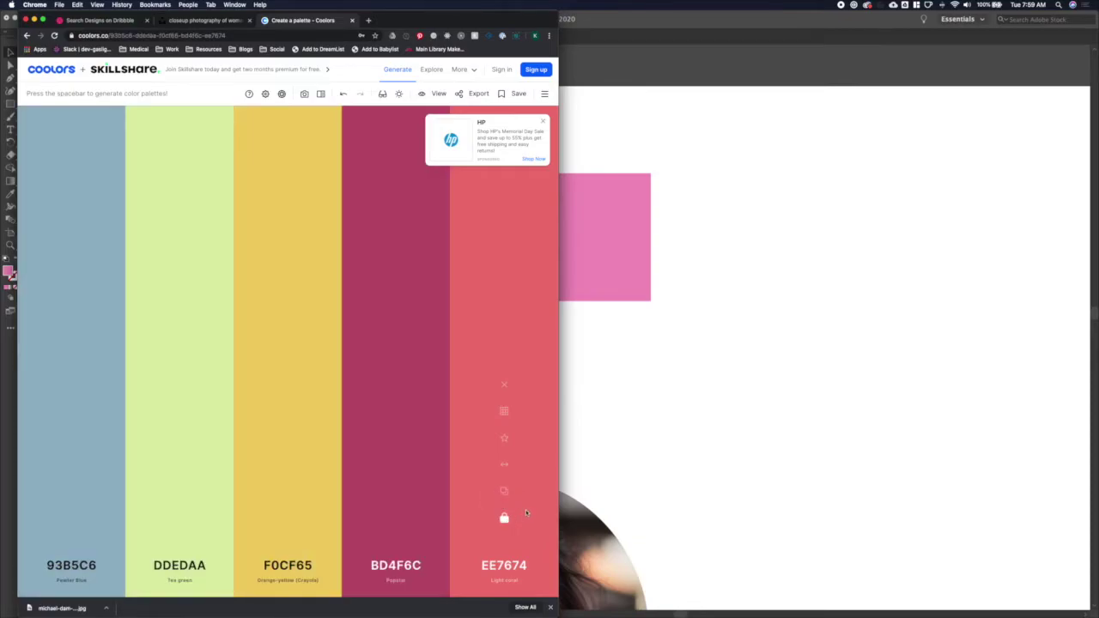
pyautogui.press('space')
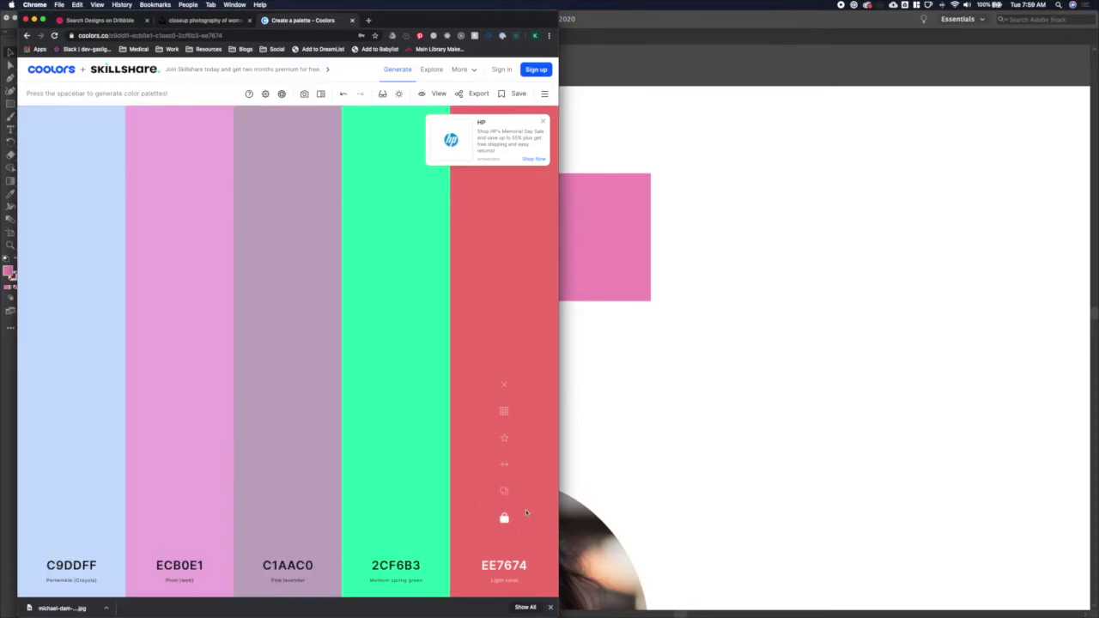
pyautogui.press('space')
pyautogui.press('space')
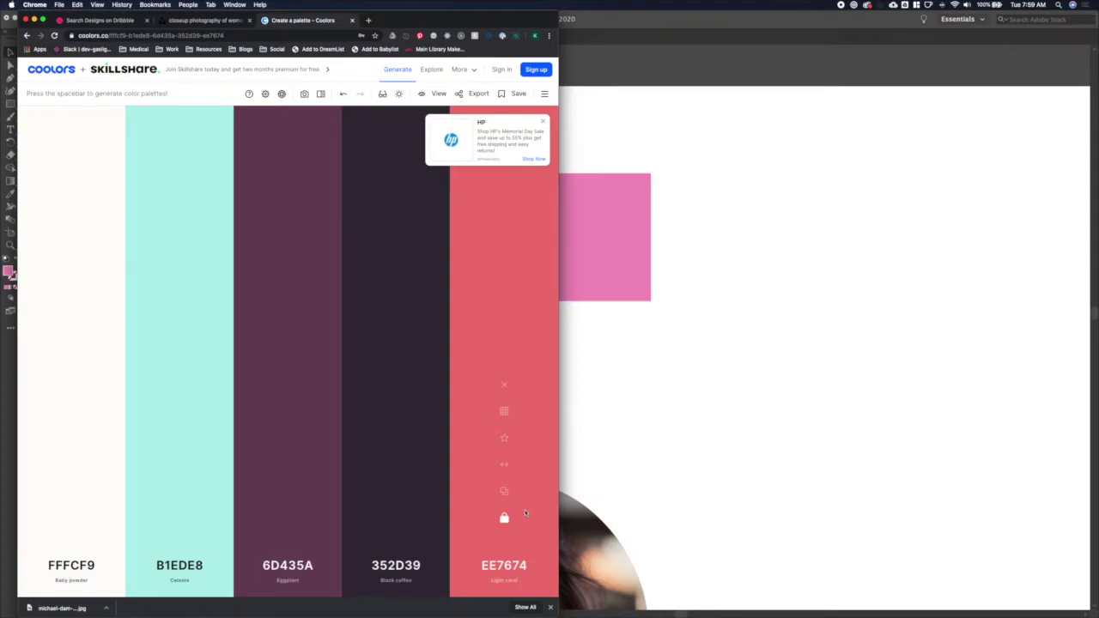
pyautogui.press('space')
pyautogui.press('space')
pyautogui.press('space')
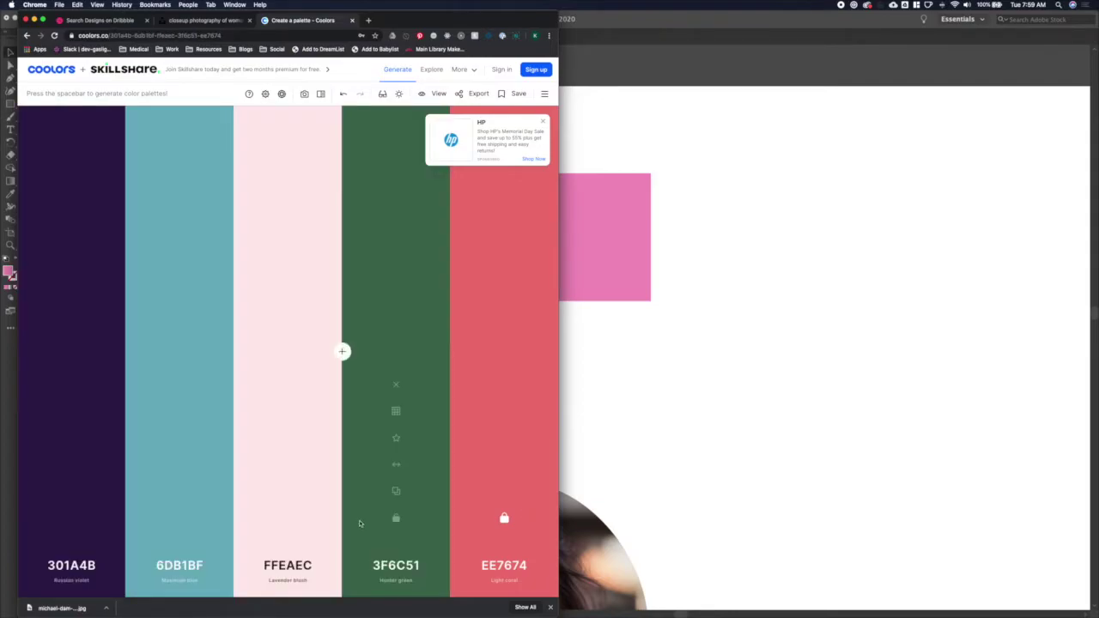
pyautogui.click(396, 518)
# Regenerate the unlocked colors, lock the Spanish pink FBC3BC, and move it beside the locked green.
pyautogui.press('space')
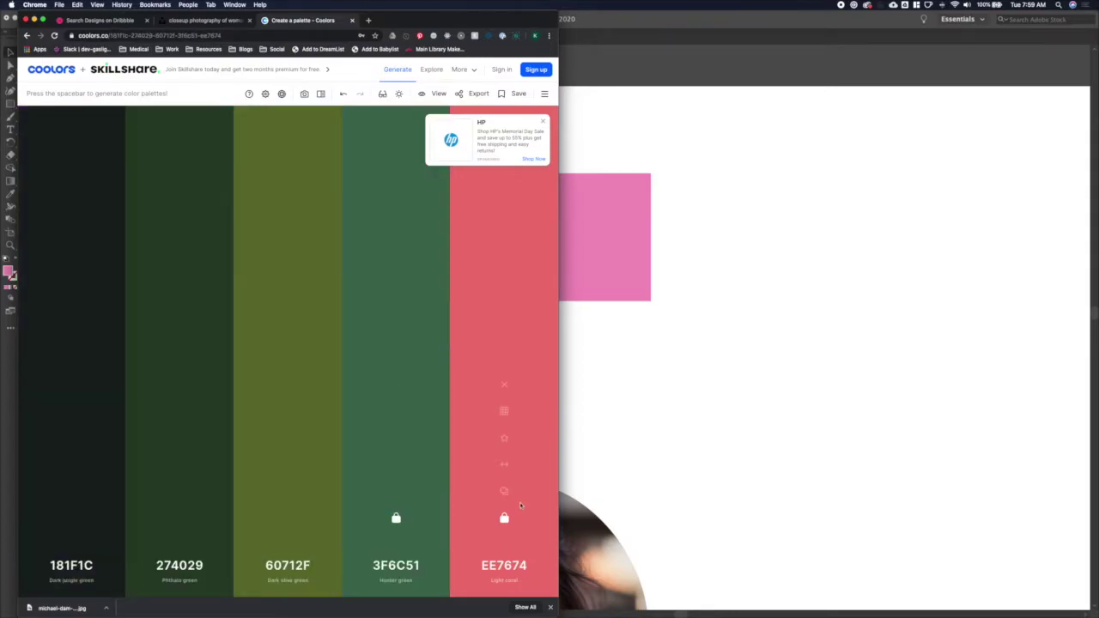
pyautogui.press('space')
pyautogui.press('space')
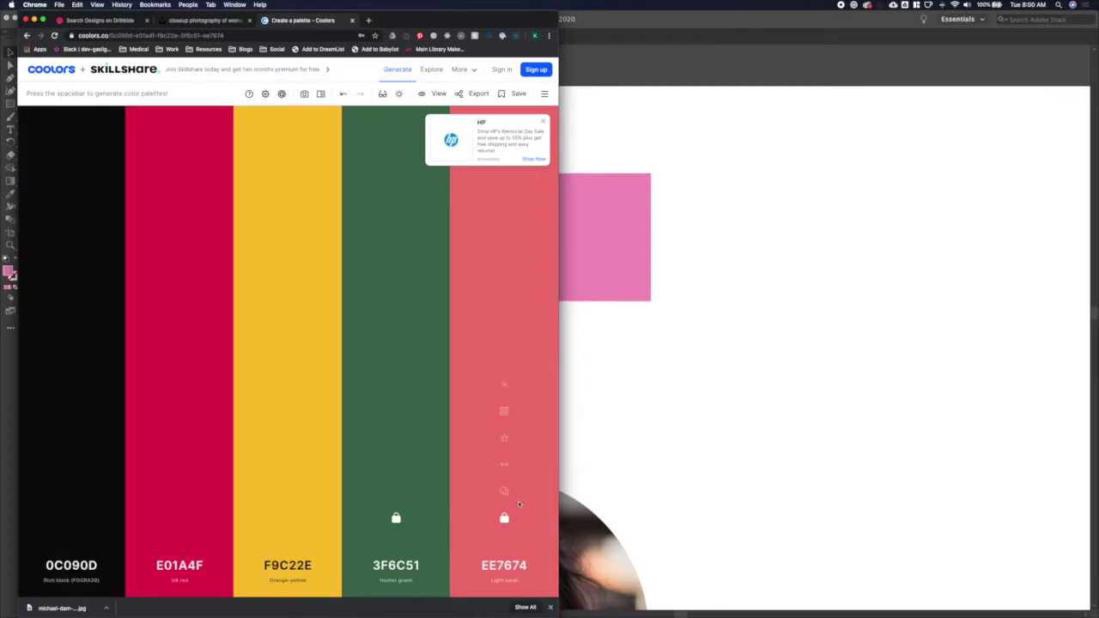
pyautogui.press('space')
pyautogui.press('space')
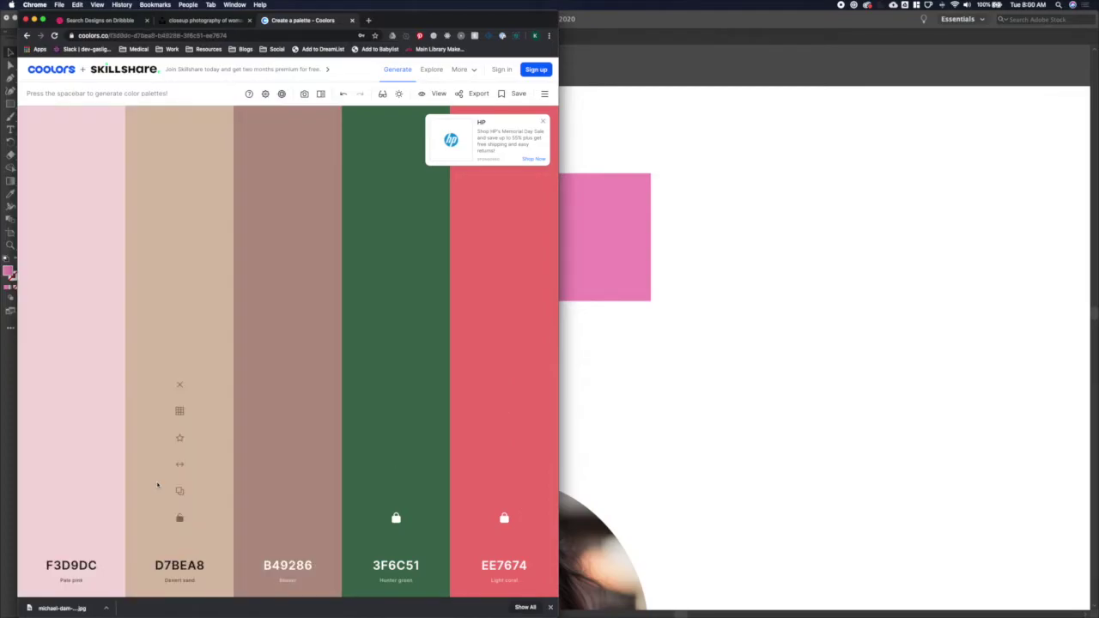
pyautogui.press('space')
pyautogui.press('space')
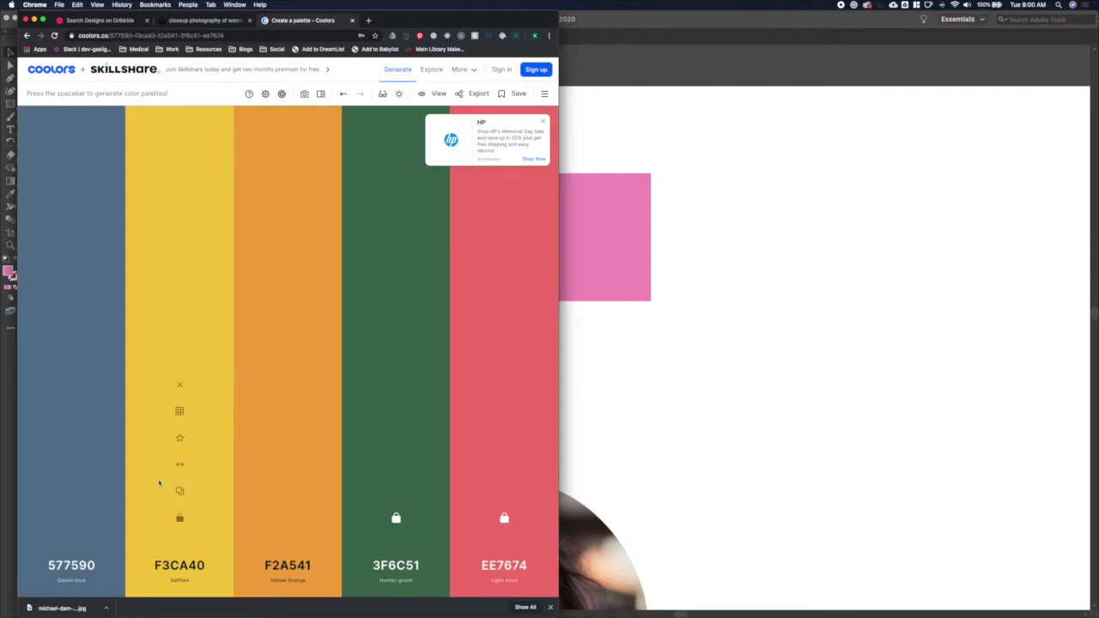
pyautogui.press('space')
pyautogui.press('space')
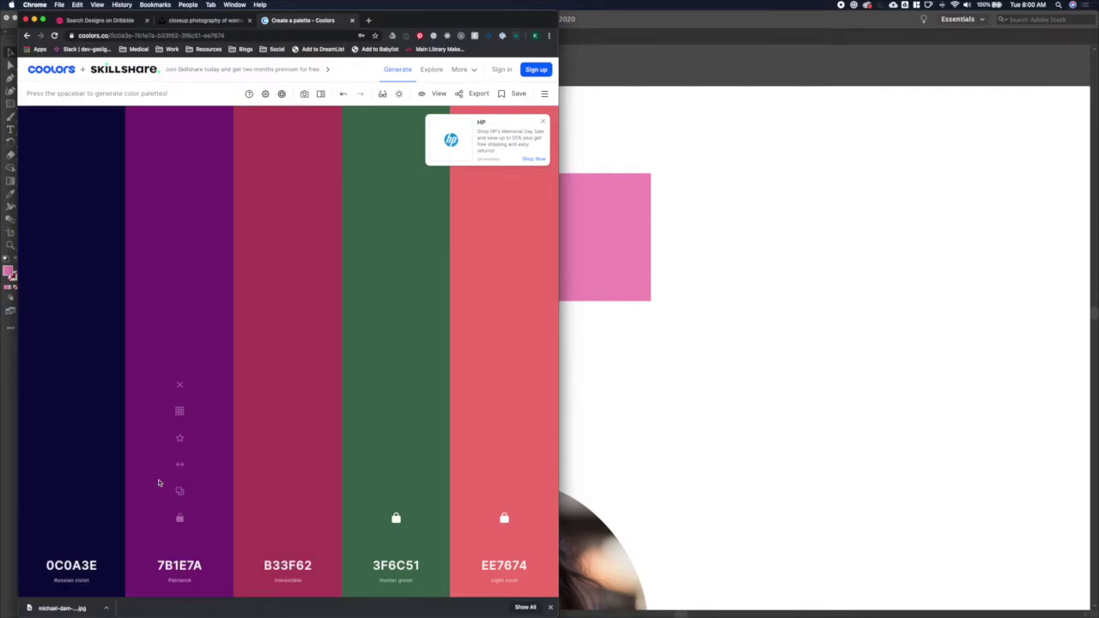
pyautogui.press('space')
pyautogui.click(180, 518)
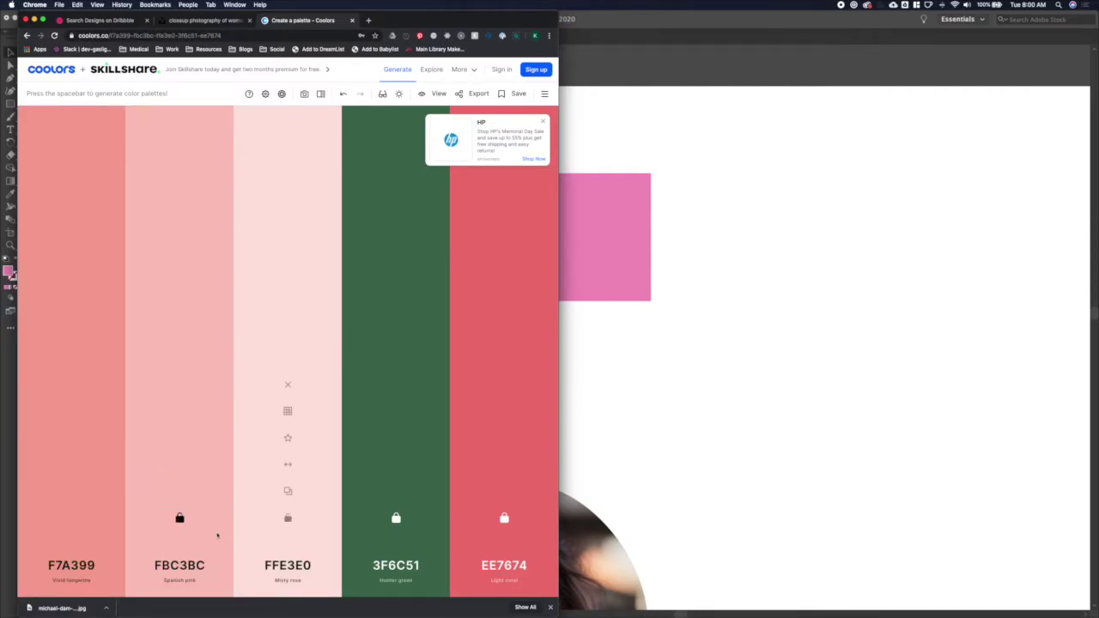
pyautogui.moveTo(179, 462); pyautogui.dragTo(288, 462)
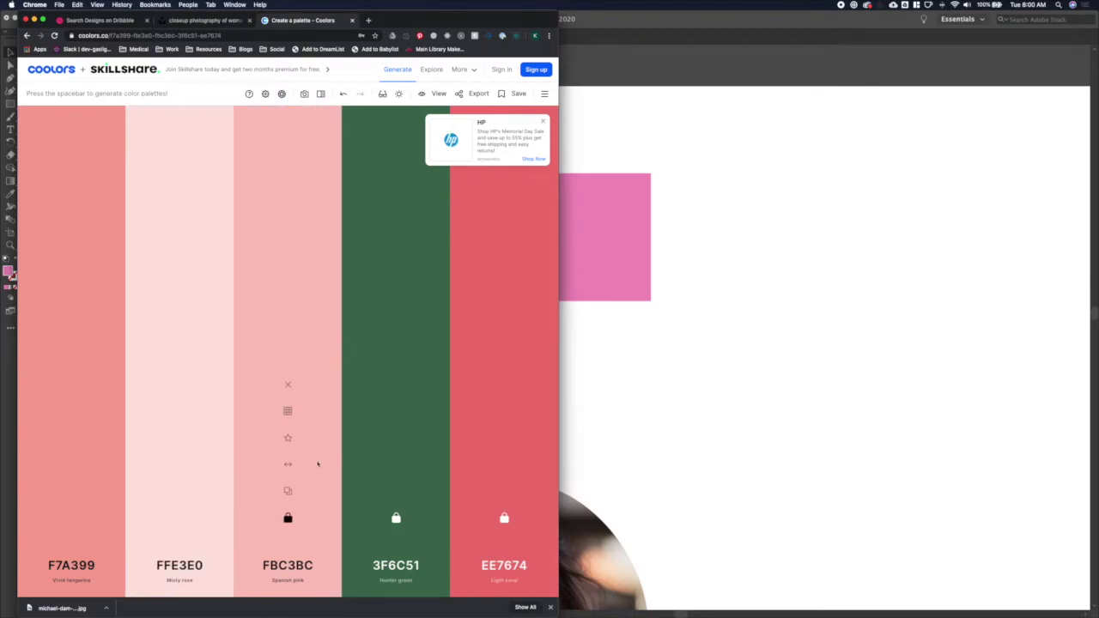
# Copy the Hooker green hex code, switch to Illustrator, and set the left square's fill to 3F6C51 using RGB color mode.
pyautogui.click(396, 565)
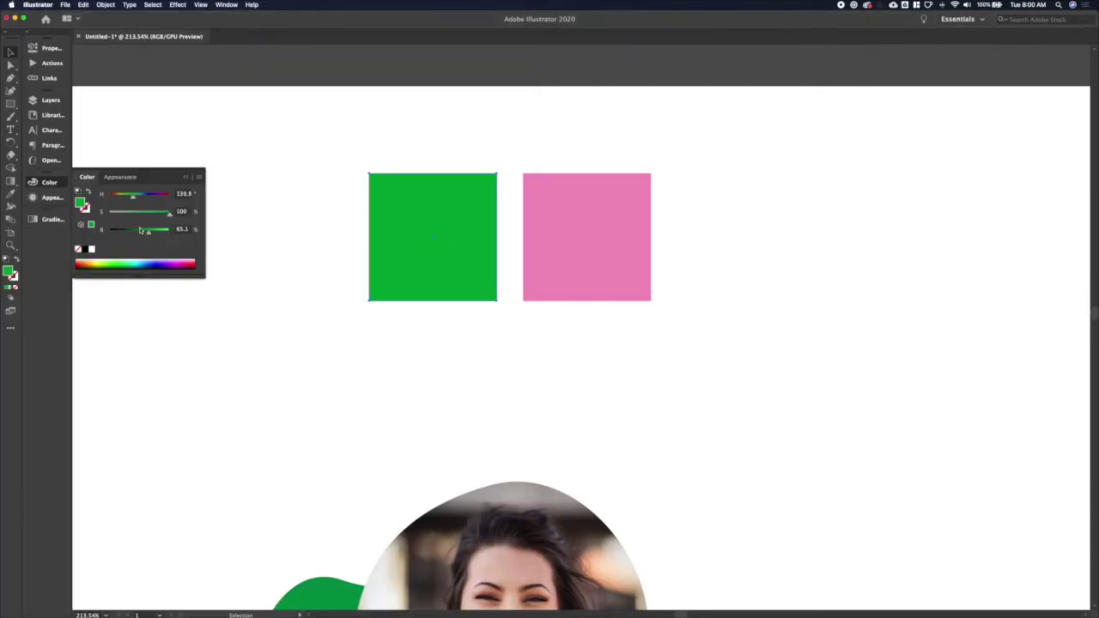
pyautogui.click(199, 177)
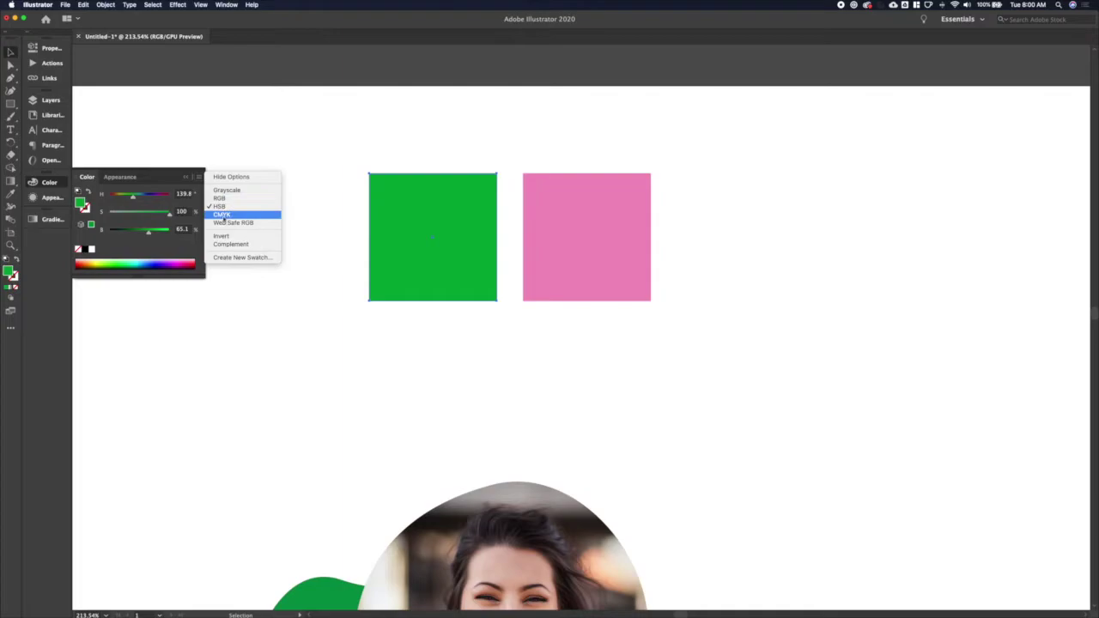
pyautogui.click(228, 197)
pyautogui.write('3F6C51')
pyautogui.press('Return')
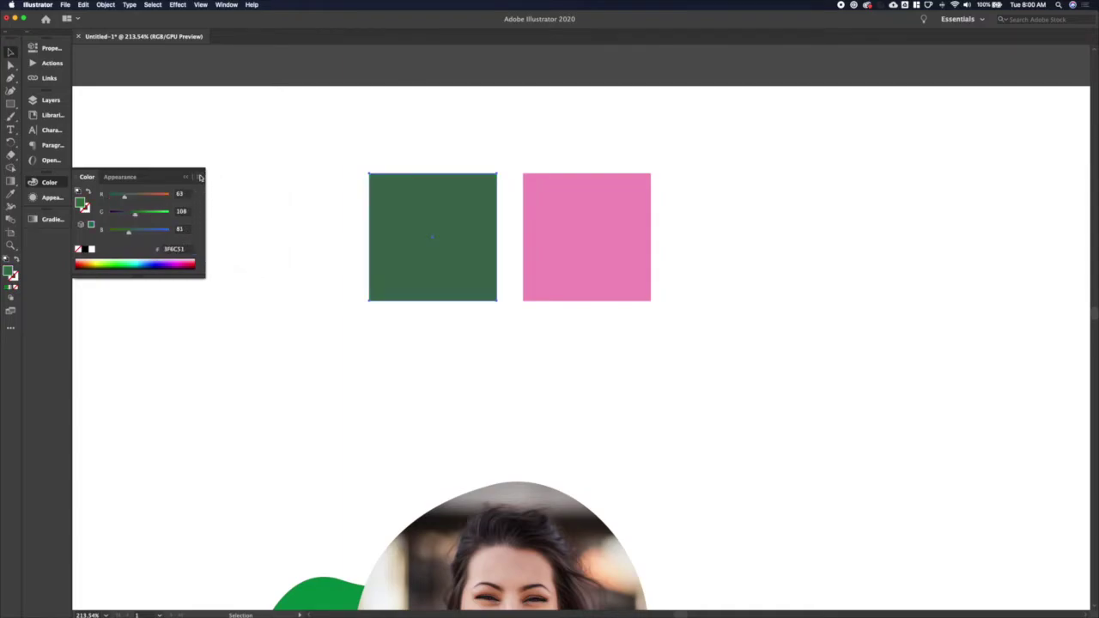
# Brighten the green square to 50% brightness using the HSB color mode.
pyautogui.click(200, 177)
pyautogui.click(196, 180)
pyautogui.click(198, 177)
pyautogui.click(239, 207)
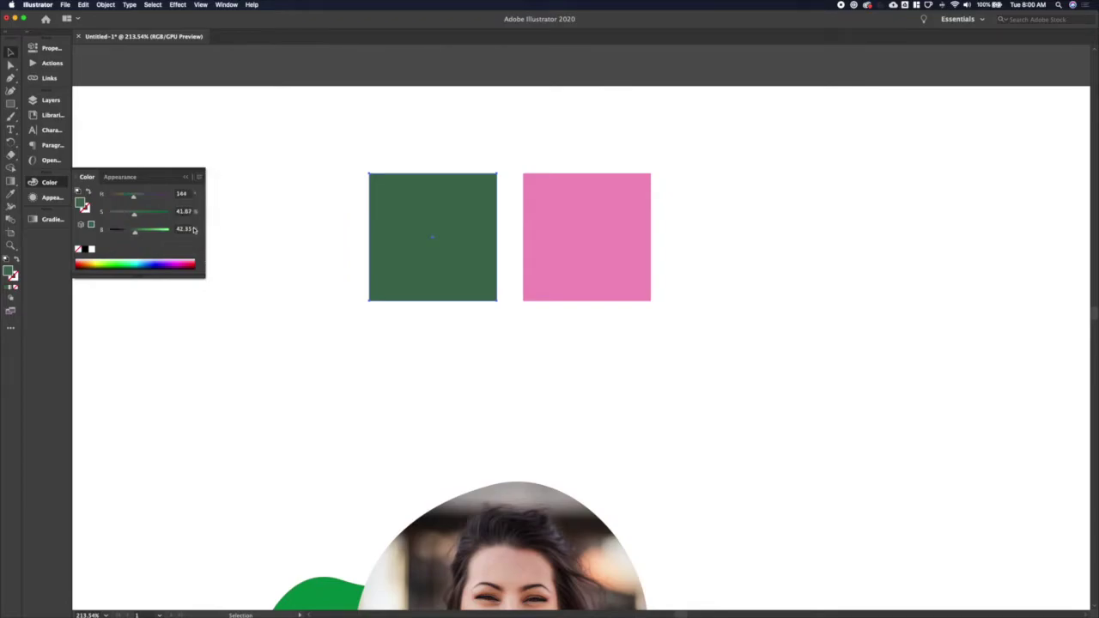
pyautogui.click(193, 229)
pyautogui.write('50')
pyautogui.press('Return')
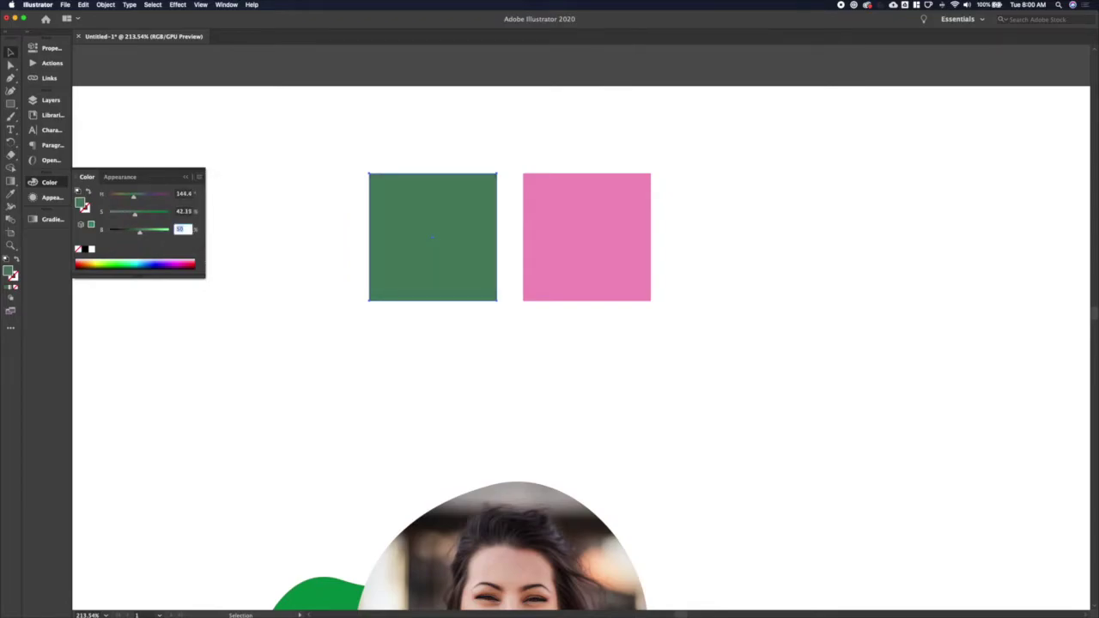
# Save the green square's color as a global process color swatch under the suggested name.
pyautogui.click(198, 177)
pyautogui.click(243, 256)
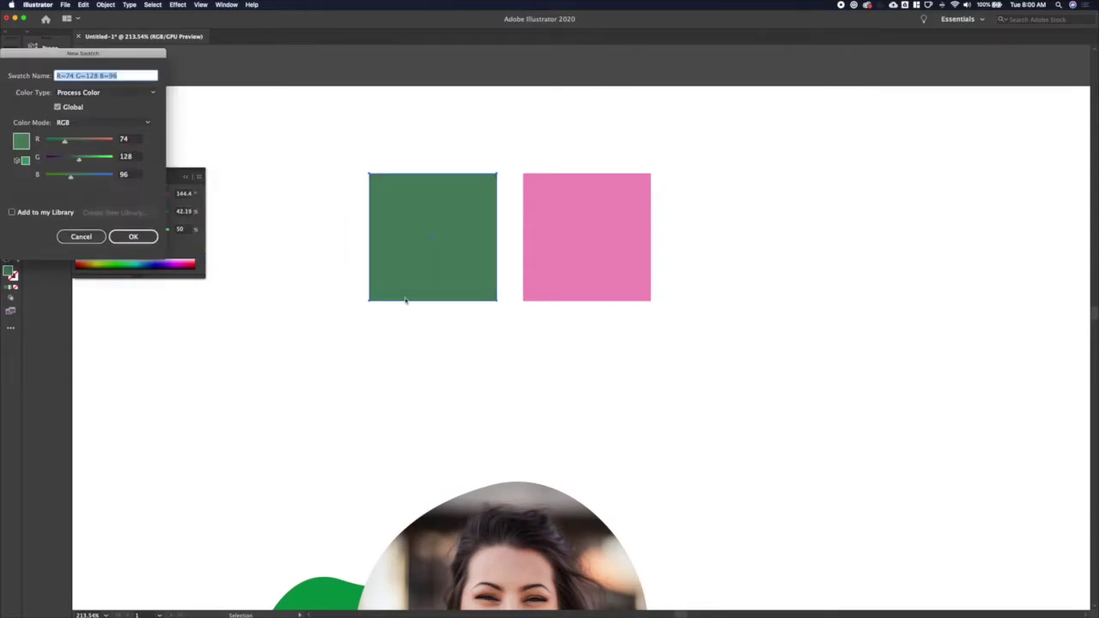
pyautogui.click(147, 237)
# Copy the Spanish pink hex code from Coolors in Google Chrome and apply FBC3BC to the right square in Illustrator.
pyautogui.hotkey('ctrl', 'Up')
pyautogui.click(284, 344)
pyautogui.click(288, 493)
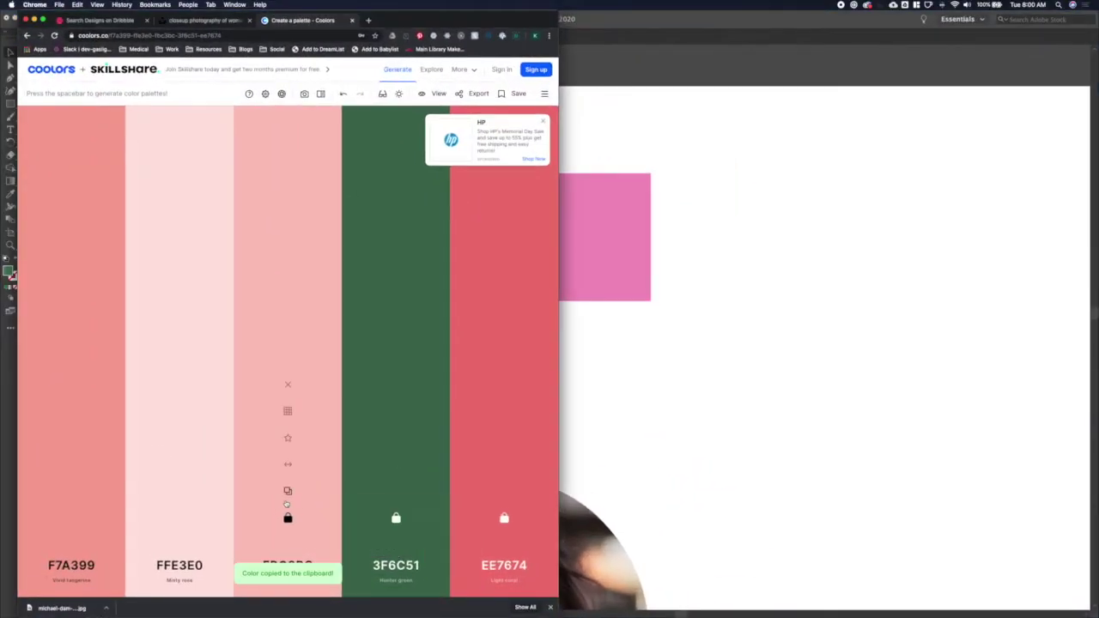
pyautogui.click(582, 245)
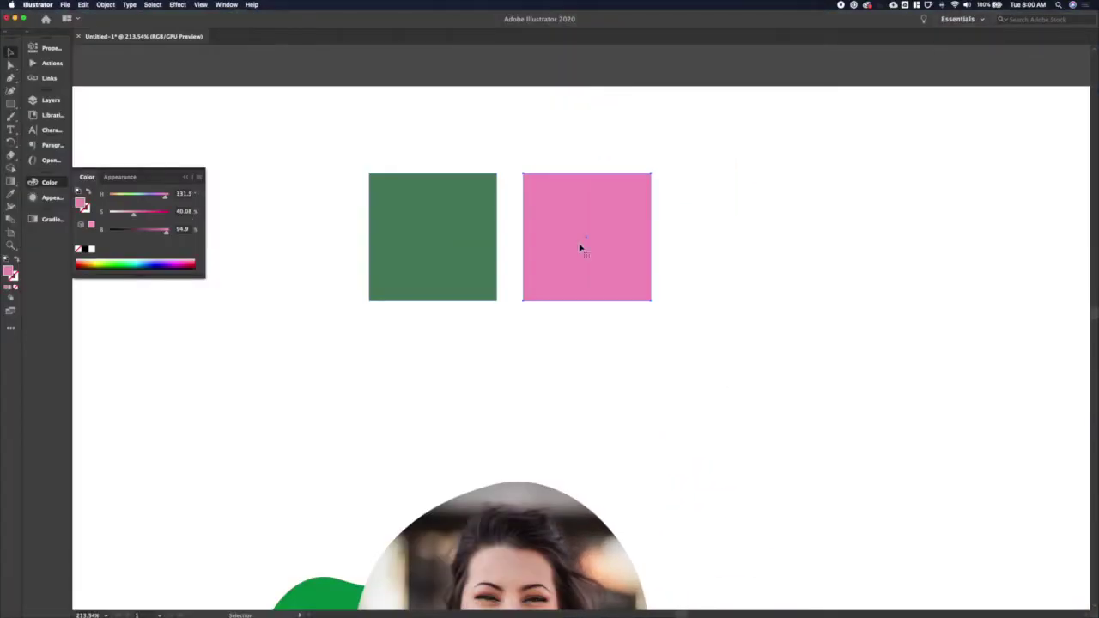
pyautogui.click(198, 177)
pyautogui.click(219, 197)
pyautogui.click(174, 248)
pyautogui.press('super+v')
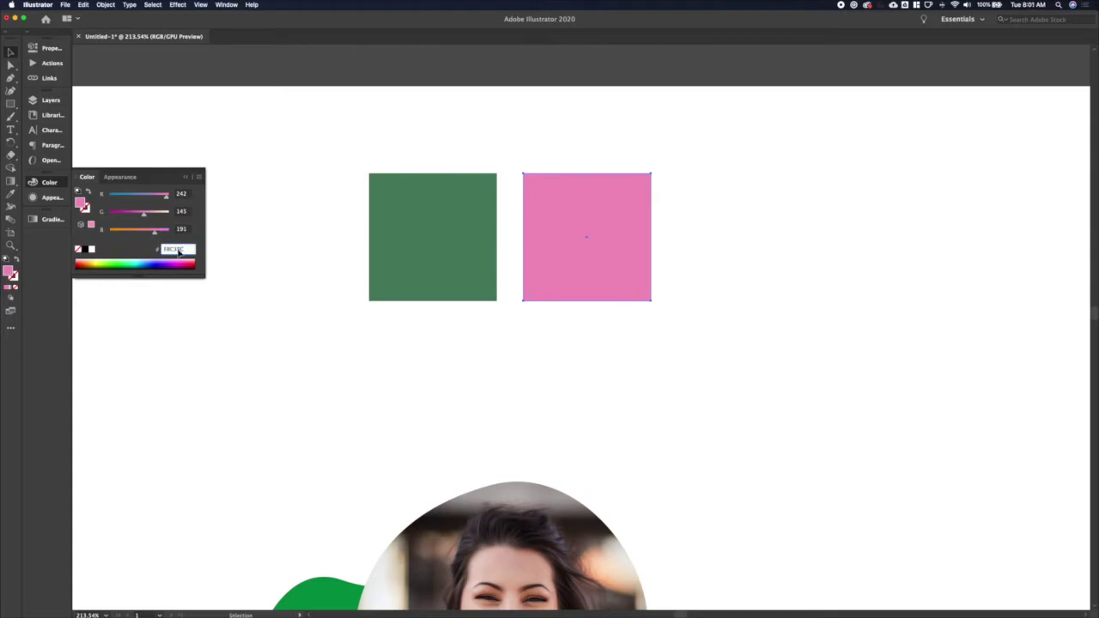
pyautogui.press('Return')
# Save the right square's pink as a new color swatch and deselect the square.
pyautogui.click(199, 179)
pyautogui.click(244, 258)
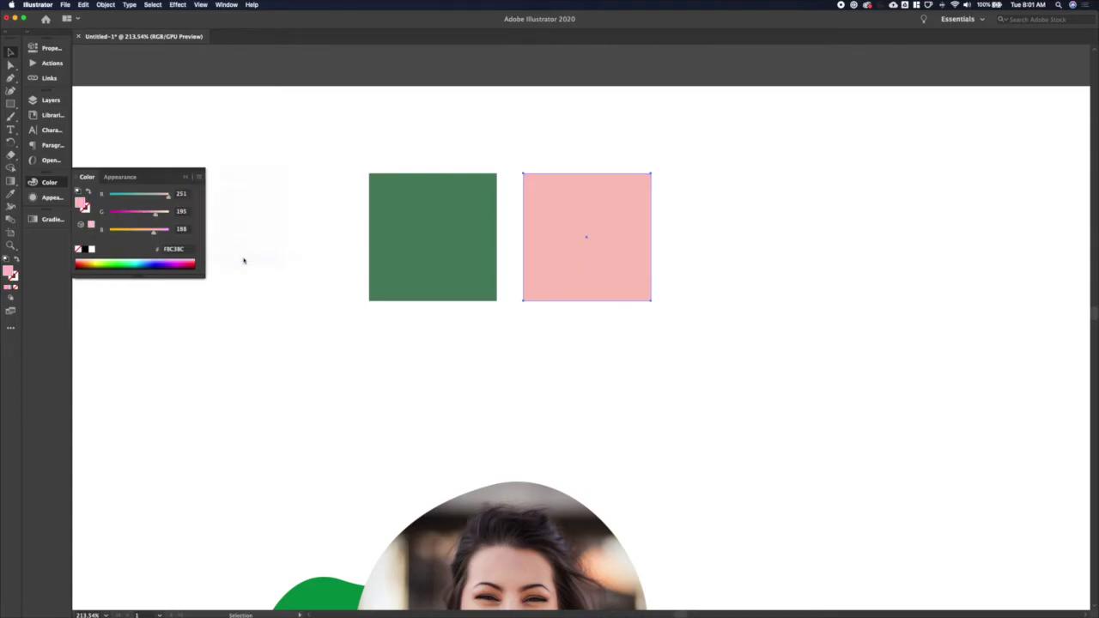
pyautogui.click(141, 236)
pyautogui.click(344, 233)
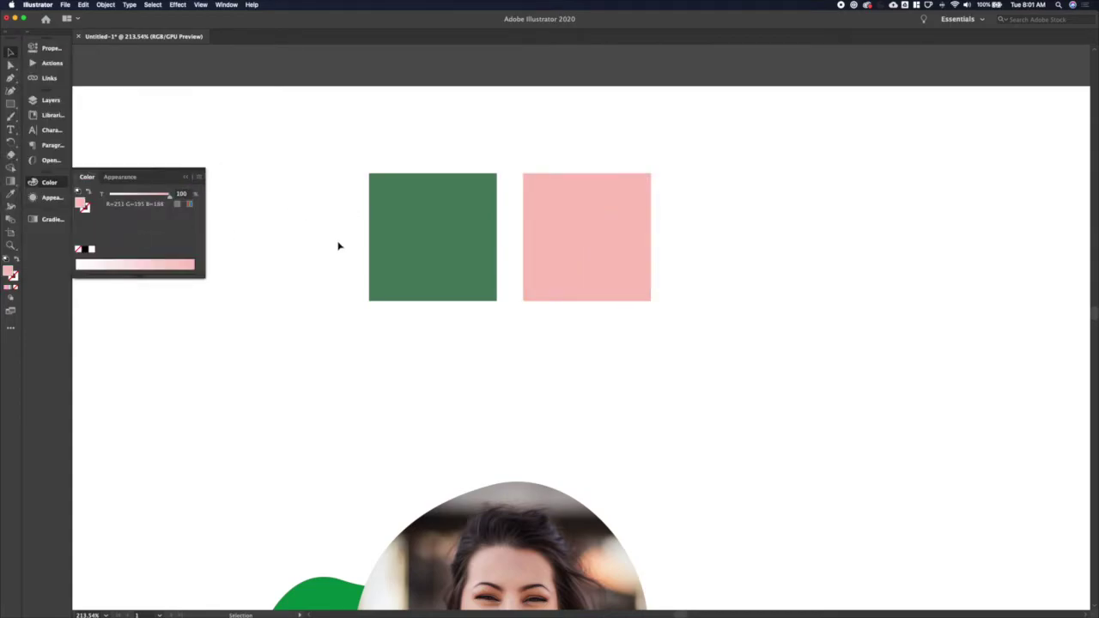
# Recolor the backing shape behind the portrait with the green sampled from the left square.
pyautogui.scroll(-4, 340, 246)
pyautogui.scroll(-3, 340, 246)
pyautogui.click(309, 418)
pyautogui.press('i')
pyautogui.click(364, 152)
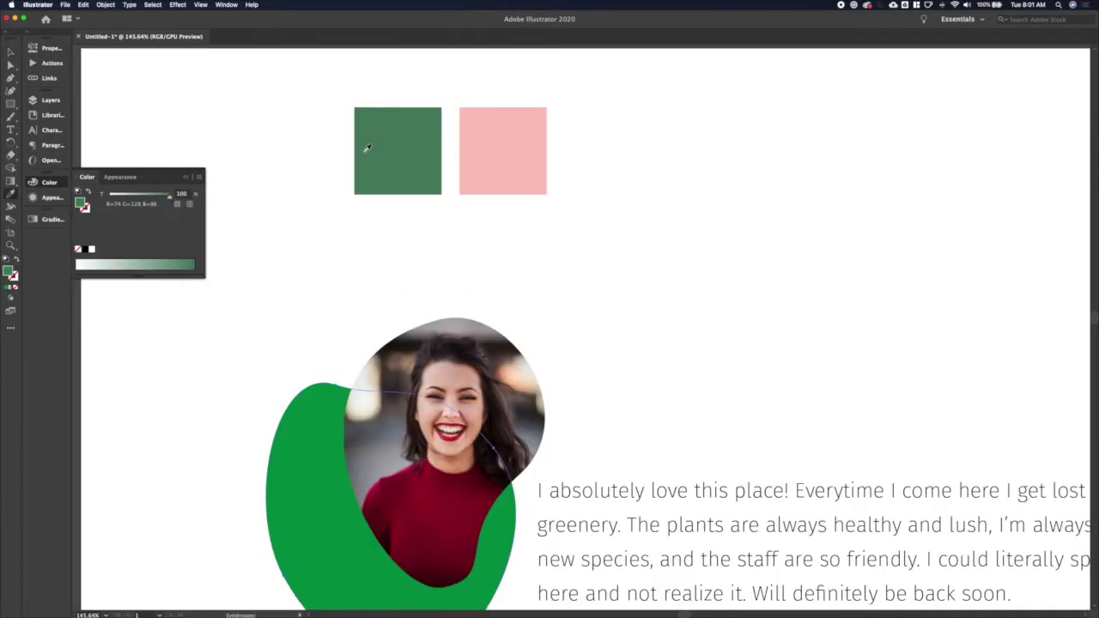
pyautogui.press('v')
# Move the green and pink squares together off the artboard, just above its upper edge, and deselect them.
pyautogui.scroll(2, 367, 219)
pyautogui.scroll(-5, 367, 218)
pyautogui.click(365, 225)
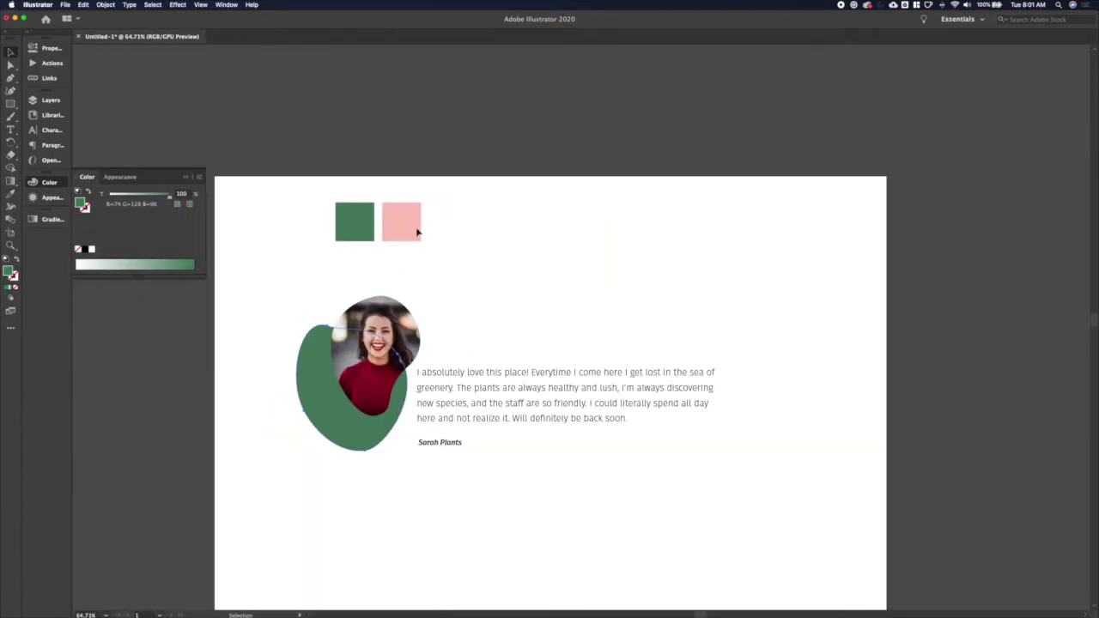
pyautogui.keyDown('shift'); pyautogui.click(416, 230); pyautogui.keyUp('shift')
pyautogui.moveTo(402, 220); pyautogui.dragTo(405, 138)
pyautogui.click(402, 223)
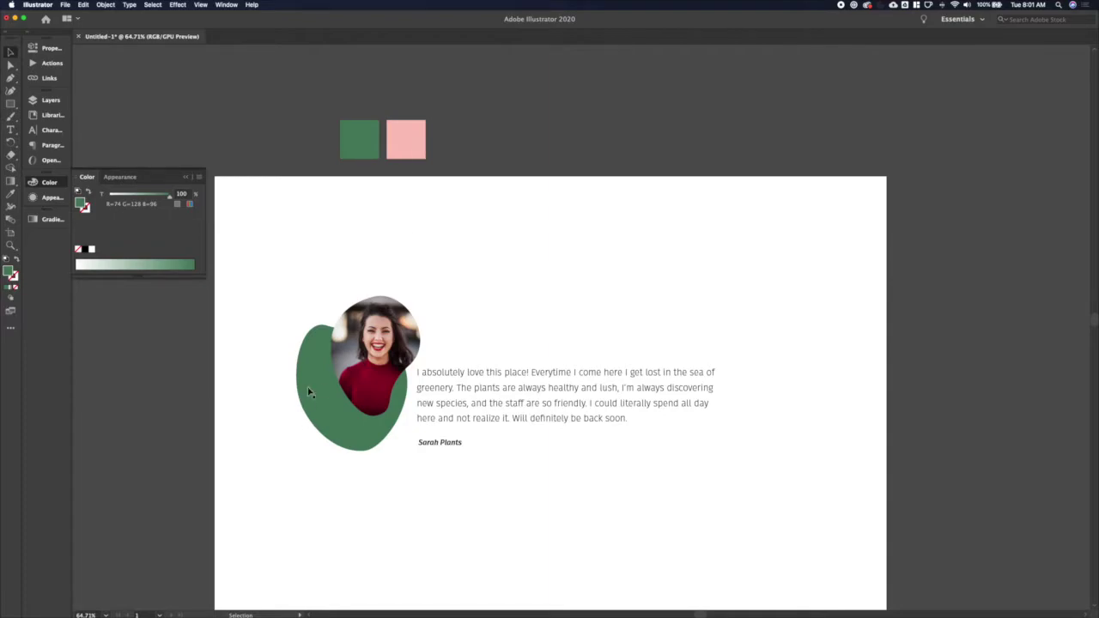
# Duplicate the green backing shape up and to the left, scale the copy down, and fill it with the sampled pink.
pyautogui.moveTo(312, 399); pyautogui.dragTo(298, 321)
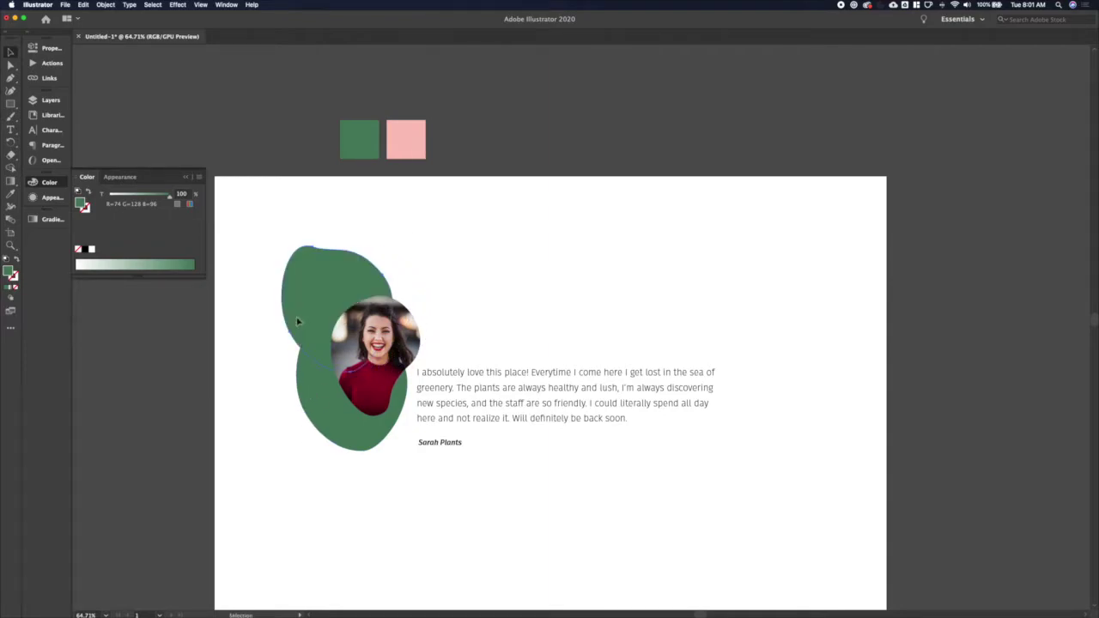
pyautogui.press('s')
pyautogui.moveTo(391, 242); pyautogui.dragTo(375, 277)
pyautogui.press('i')
pyautogui.click(406, 128)
pyautogui.press('v')
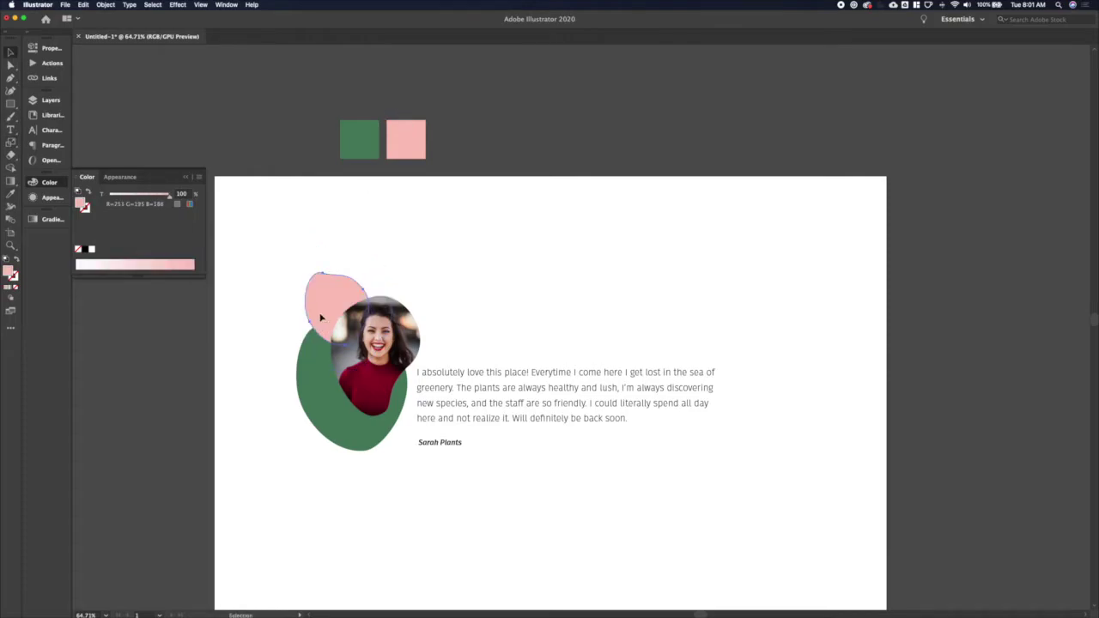
# Move the pink shape closer behind the portrait's upper-left edge and rotate it clockwise.
pyautogui.moveTo(320, 316); pyautogui.dragTo(326, 328)
pyautogui.press('r')
pyautogui.moveTo(367, 263); pyautogui.dragTo(404, 301)
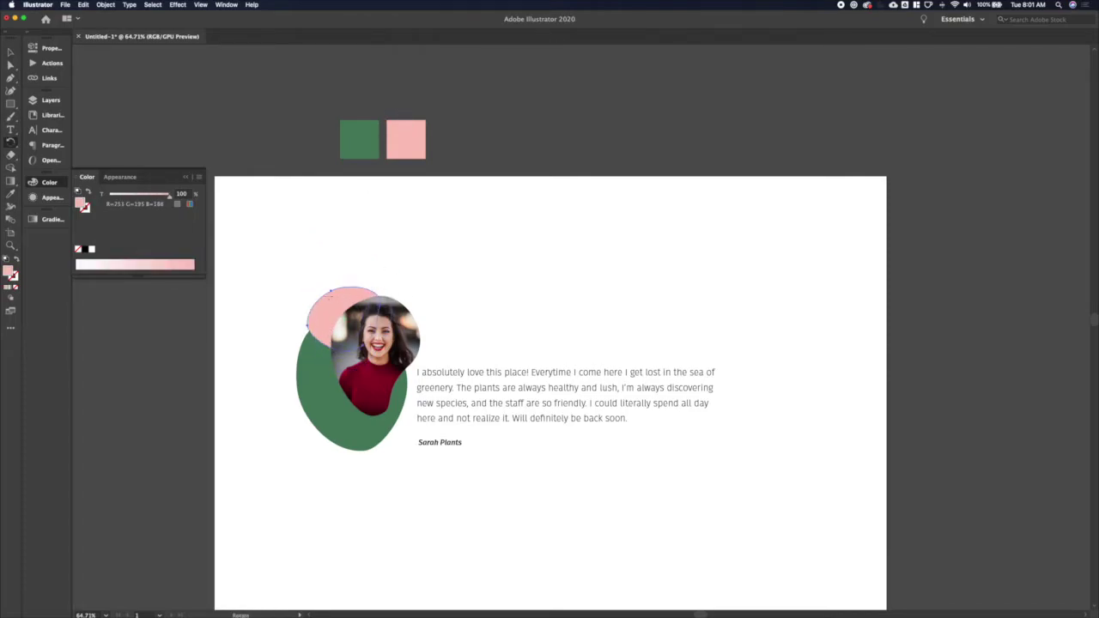
# Reshape the pink shape by moving its anchor points and handles, giving it a narrow upper lobe and an inward-curving outer edge.
pyautogui.press('a')
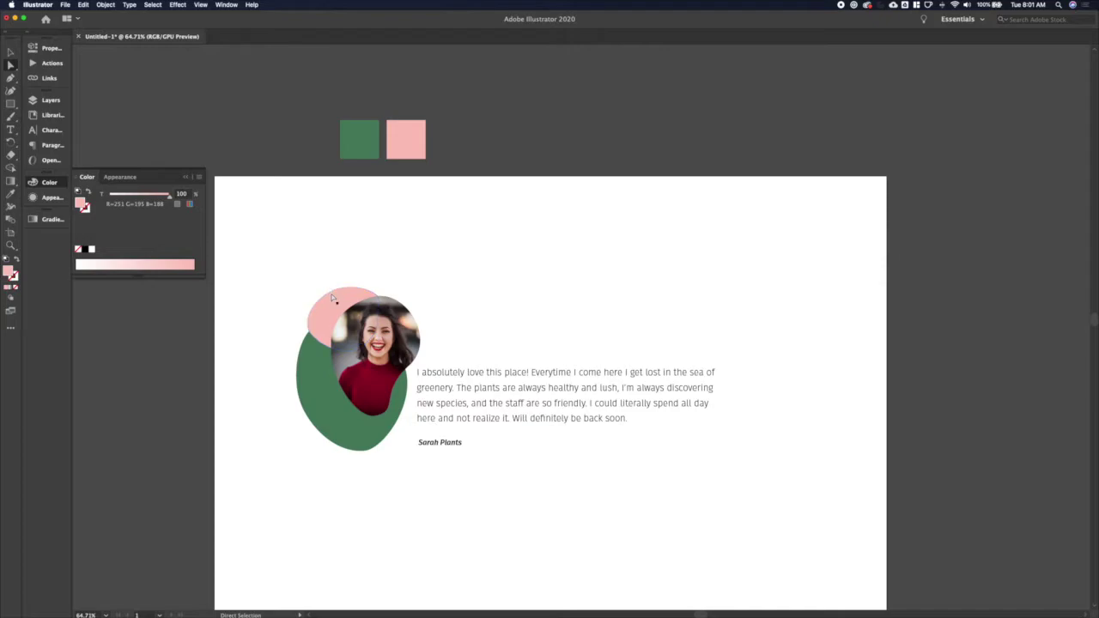
pyautogui.click(333, 294)
pyautogui.scroll(4, 356, 298)
pyautogui.moveTo(372, 290); pyautogui.dragTo(352, 278)
pyautogui.moveTo(414, 320); pyautogui.dragTo(380, 352)
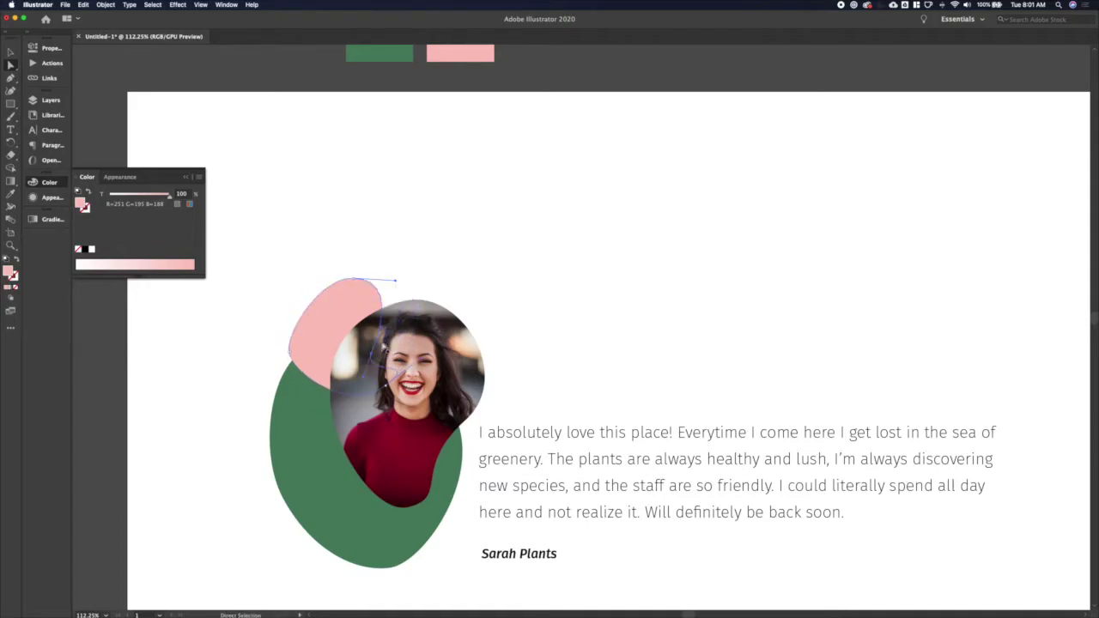
pyautogui.click(289, 329)
pyautogui.moveTo(289, 333); pyautogui.dragTo(336, 323)
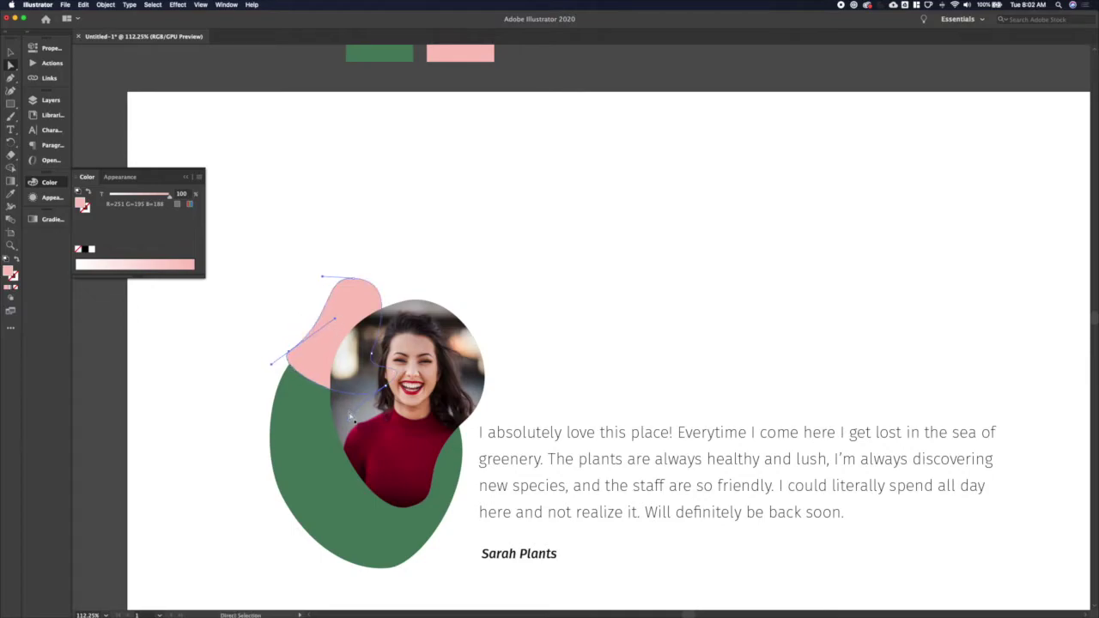
pyautogui.moveTo(351, 417); pyautogui.dragTo(296, 445)
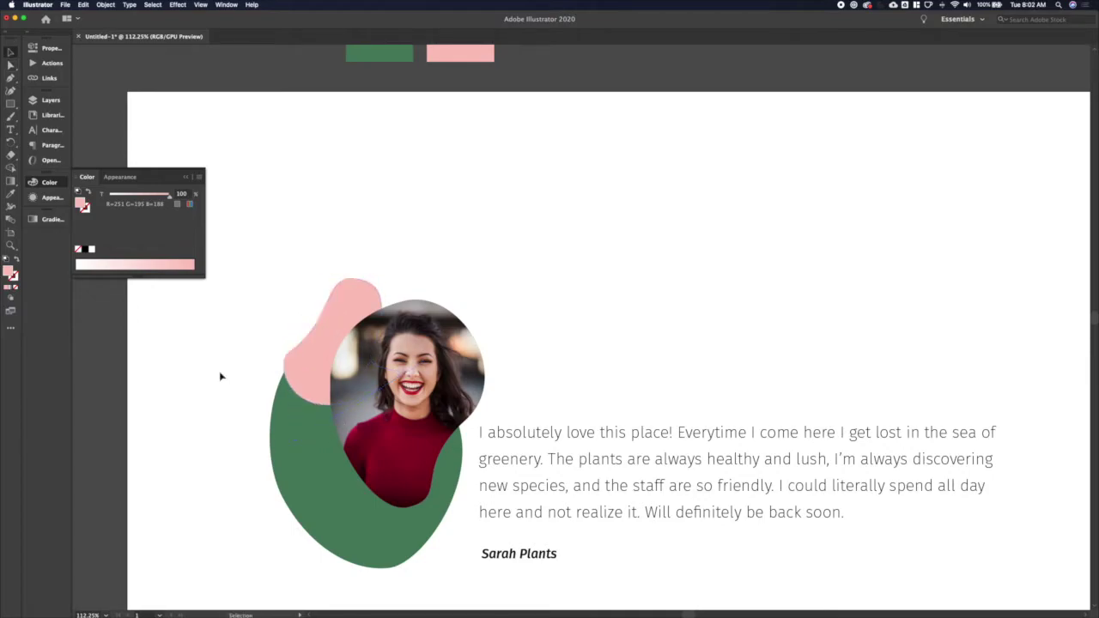
# Shift the pink shape up and to the right along the portrait's upper-left edge and rotate it clockwise.
pyautogui.moveTo(308, 371); pyautogui.dragTo(335, 346)
pyautogui.press('r')
pyautogui.moveTo(393, 232); pyautogui.dragTo(438, 249)
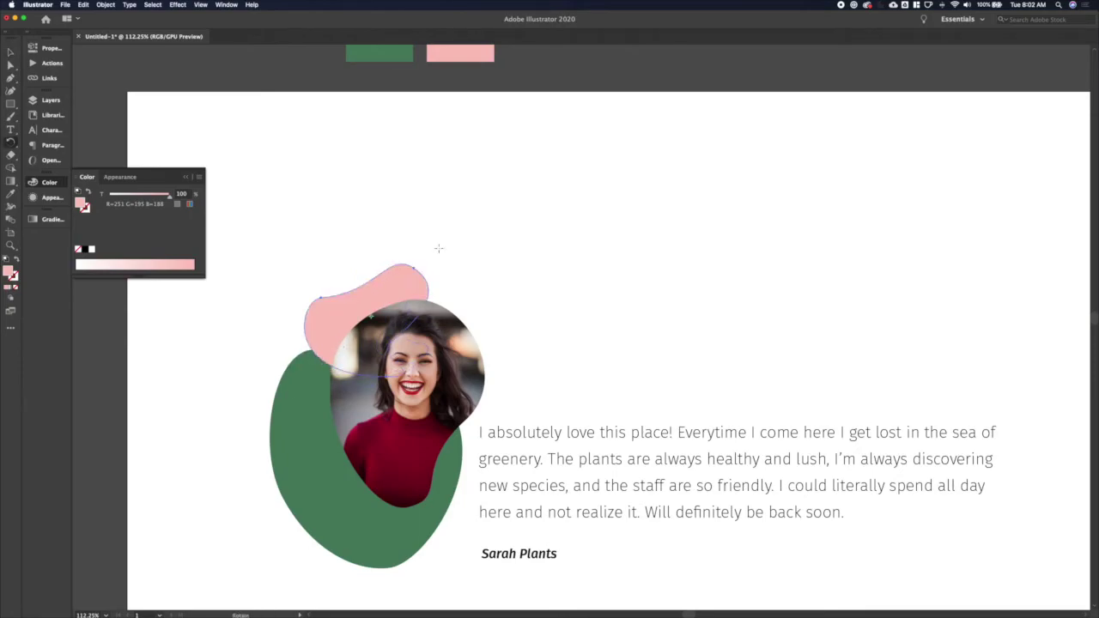
# Send the pink shape backward behind the green shape, nudge it left and slightly down, and deselect it.
pyautogui.press('super+[')
pyautogui.hotkey('shift', 'Left')
pyautogui.hotkey('shift', 'Left')
pyautogui.hotkey('shift', 'Down')
pyautogui.press('v')
pyautogui.click(439, 249)
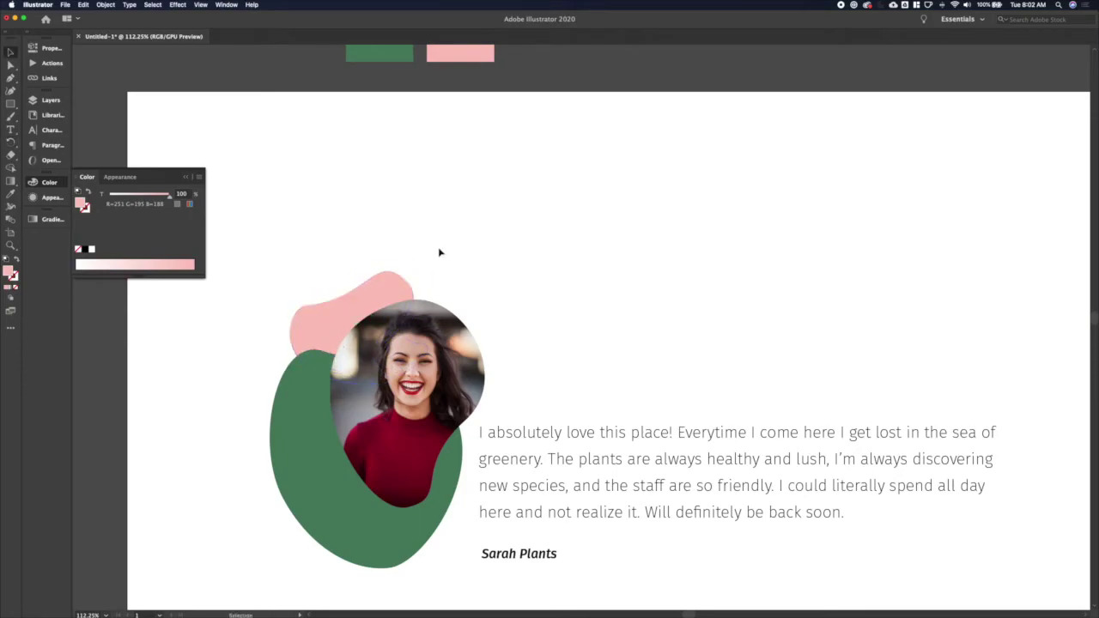
# Reposition the pink shape down and to the right so only a thin edge shows behind the portrait and green shape.
pyautogui.moveTo(356, 299)
pyautogui.mouseDown()
pyautogui.moveTo(356, 264)
pyautogui.moveTo(348, 307)
pyautogui.mouseUp()
pyautogui.click(491, 262)
pyautogui.scroll(-2, 446, 271)
pyautogui.click(320, 428)
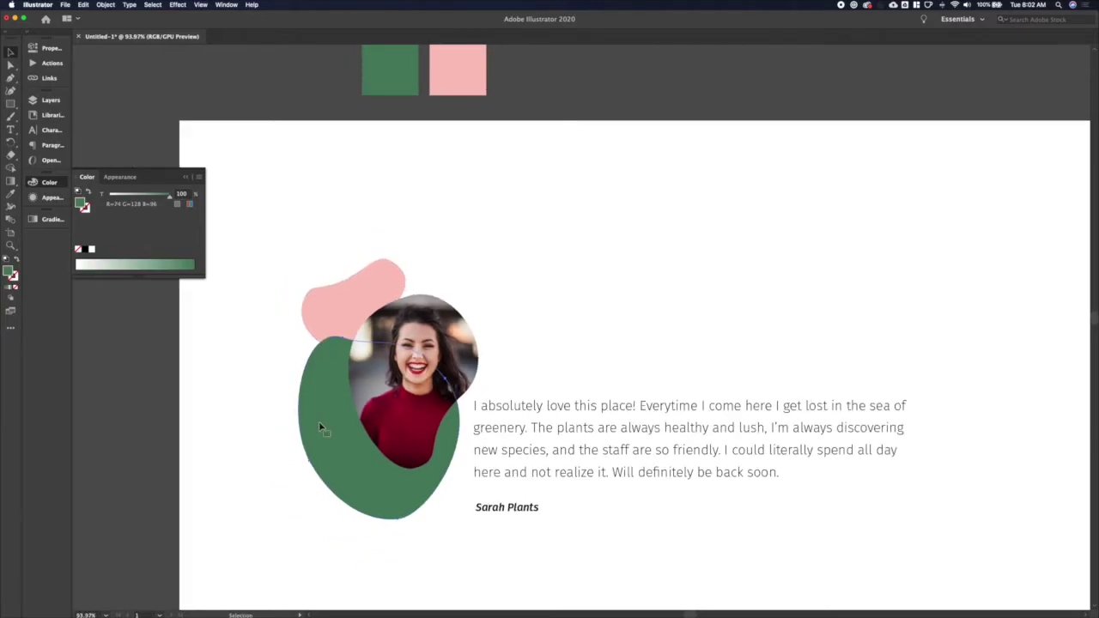
pyautogui.click(510, 310)
pyautogui.moveTo(321, 309); pyautogui.dragTo(337, 341)
pyautogui.click(321, 282)
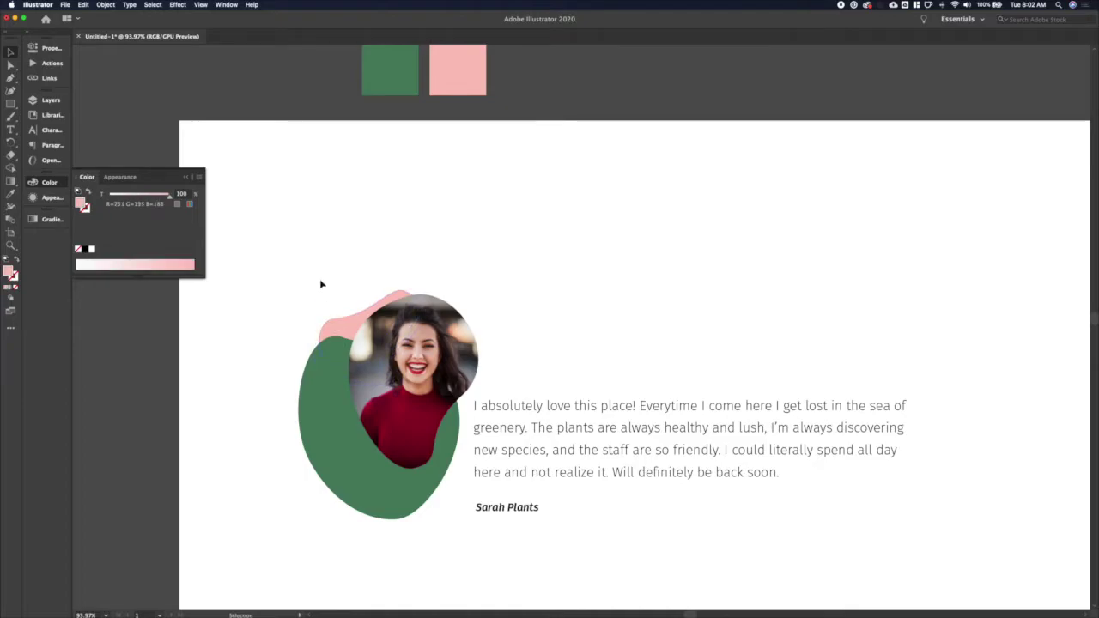
# Rotate the pink shape slightly counterclockwise behind the portrait's upper-left edge.
pyautogui.click(344, 327)
pyautogui.press('r')
pyautogui.moveTo(307, 296); pyautogui.dragTo(299, 311)
pyautogui.press('v')
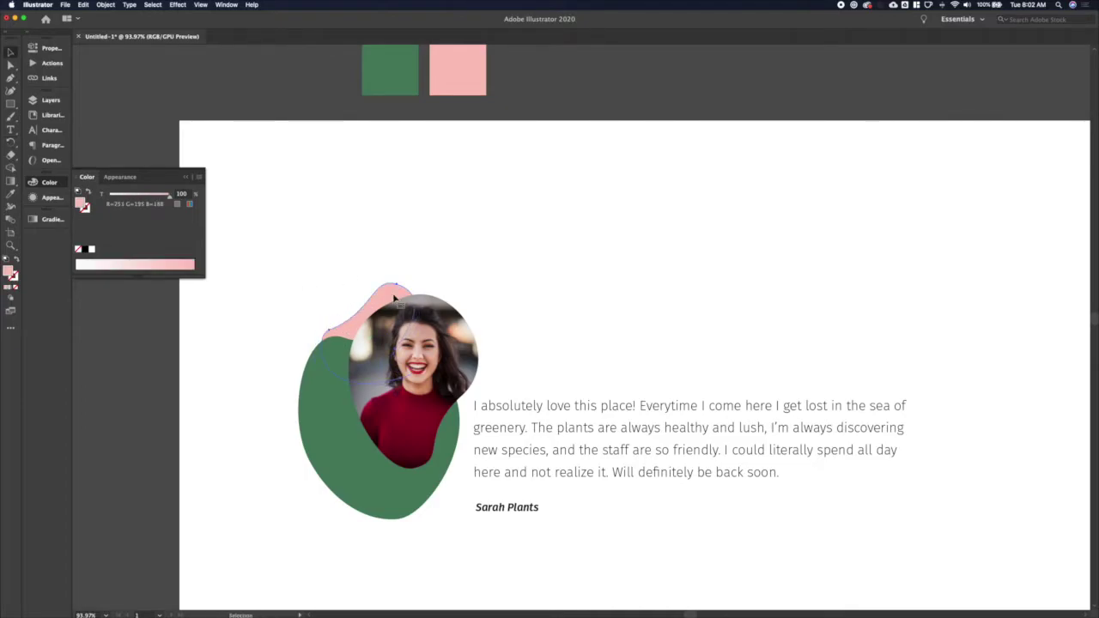
# Try moving the pink shape left and the portrait down to the lower left, and undo both moves.
pyautogui.moveTo(395, 298); pyautogui.dragTo(349, 288)
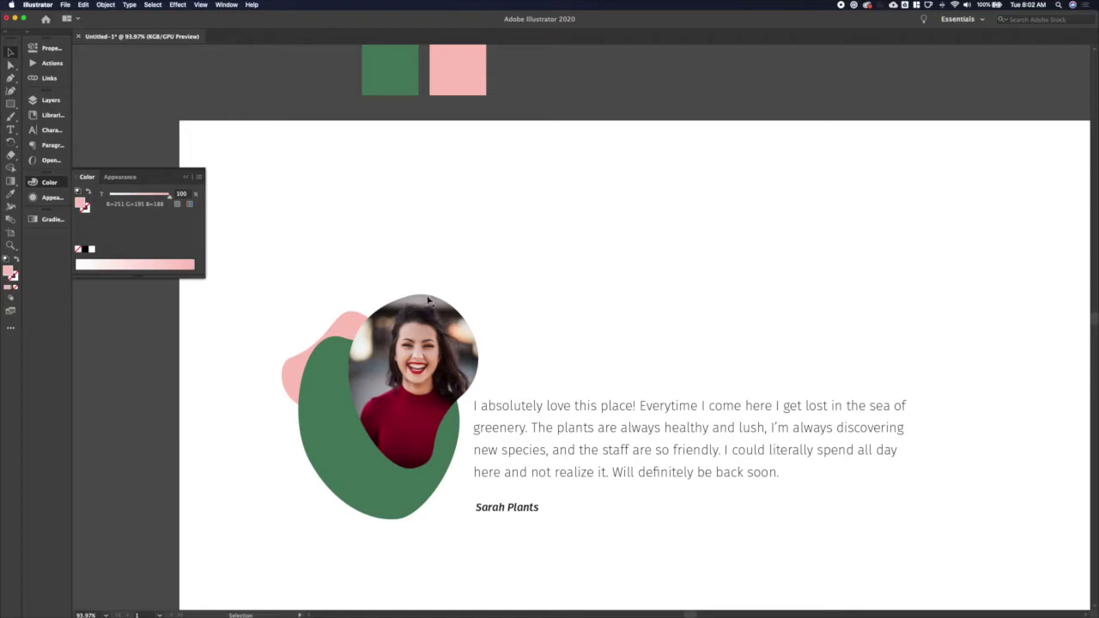
pyautogui.moveTo(429, 300); pyautogui.dragTo(379, 375)
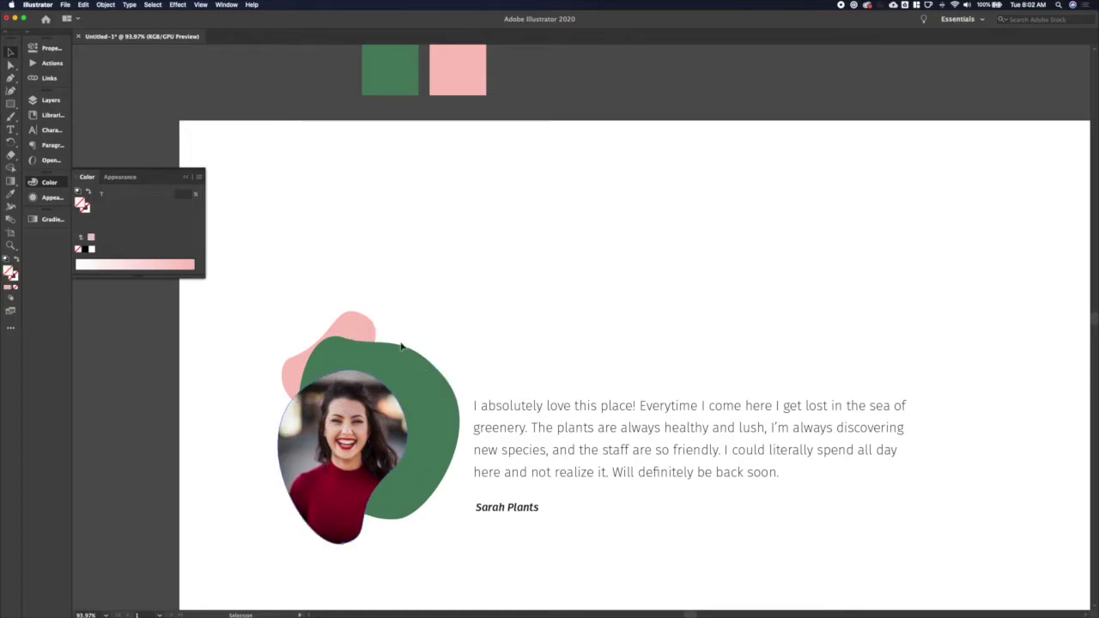
pyautogui.press('super+z')
pyautogui.press('super+z')
pyautogui.press('super+z')
pyautogui.press('super+z')
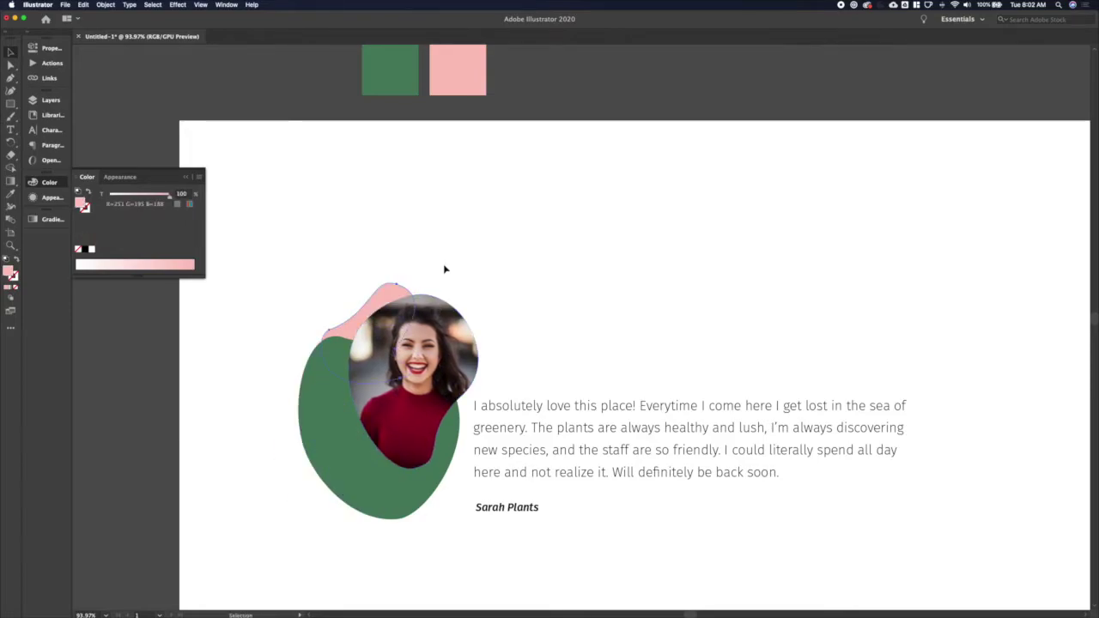
# Move the pink shape to the portrait's lower-right edge and bring it forward in front of the green shape.
pyautogui.moveTo(398, 295); pyautogui.dragTo(453, 386)
pyautogui.click(518, 351)
pyautogui.click(544, 313)
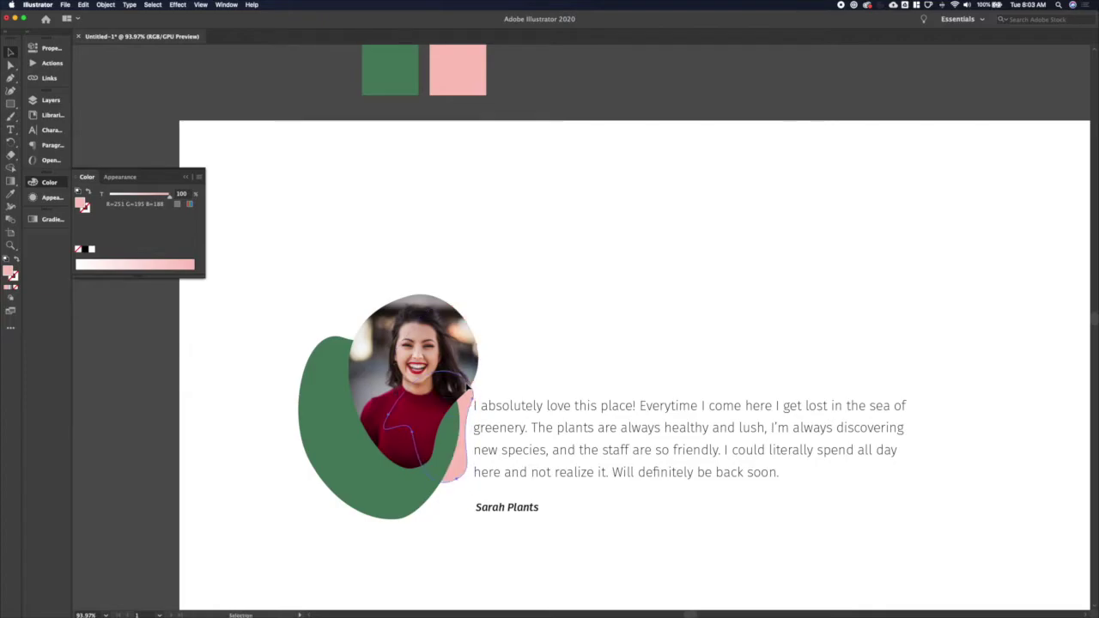
pyautogui.press('super+]')
pyautogui.click(545, 336)
# Rotate the pink shape at the portrait's lower right, nudge it right and up, and deselect it.
pyautogui.click(463, 460)
pyautogui.press('r')
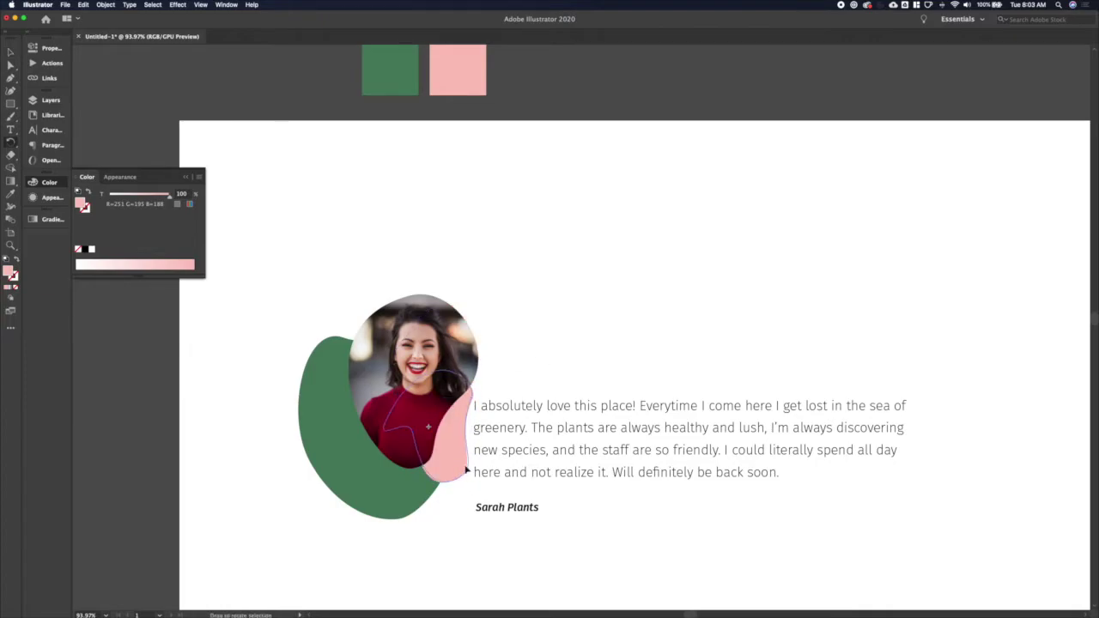
pyautogui.moveTo(466, 468); pyautogui.dragTo(435, 334)
pyautogui.hotkey('shift', 'Right')
pyautogui.hotkey('shift', 'Up')
pyautogui.hotkey('shift', 'Up')
pyautogui.hotkey('shift', 'Up')
pyautogui.hotkey('shift', 'Right')
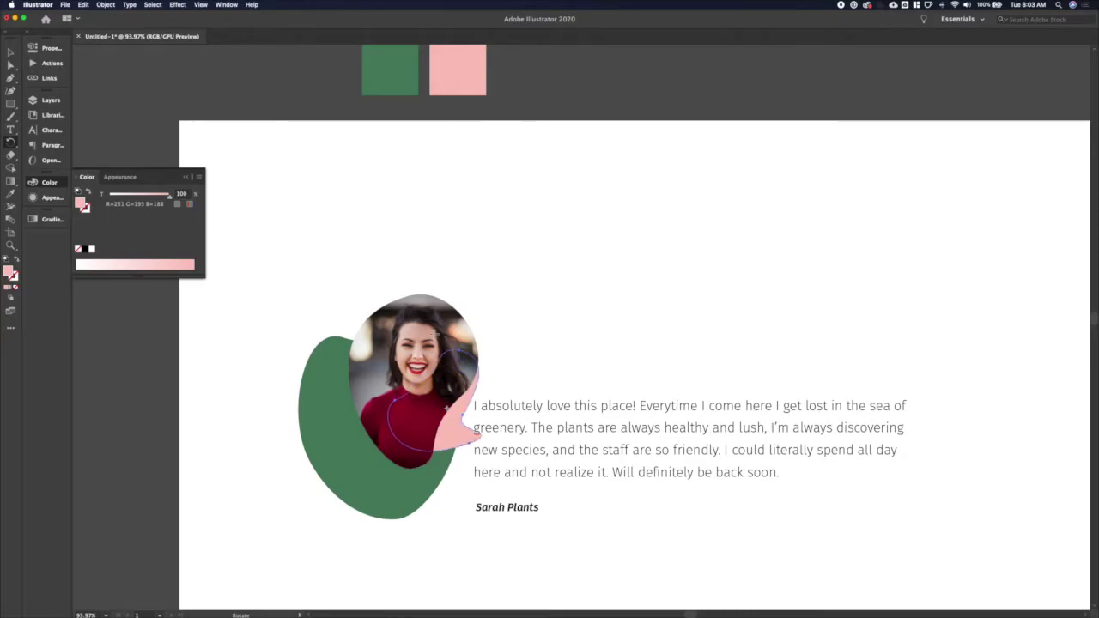
pyautogui.press('v')
pyautogui.click(554, 320)
# Rotate the pink shape again and nudge it up and left to extend beyond the portrait's upper-left edge, undoing excess nudges, and deselect it.
pyautogui.click(453, 443)
pyautogui.press('r')
pyautogui.moveTo(453, 444); pyautogui.dragTo(358, 474)
pyautogui.hotkey('shift', 'Left')
pyautogui.hotkey('shift', 'Left')
pyautogui.hotkey('shift', 'Left')
pyautogui.hotkey('shift', 'Left')
pyautogui.hotkey('shift', 'Left')
pyautogui.hotkey('shift', 'Up')
pyautogui.hotkey('shift', 'Up')
pyautogui.hotkey('shift', 'Up')
pyautogui.hotkey('shift', 'Up')
pyautogui.hotkey('shift', 'Up')
pyautogui.hotkey('shift', 'Up')
pyautogui.hotkey('shift', 'Up')
pyautogui.hotkey('shift', 'Up')
pyautogui.hotkey('shift', 'Up')
pyautogui.hotkey('shift', 'Up')
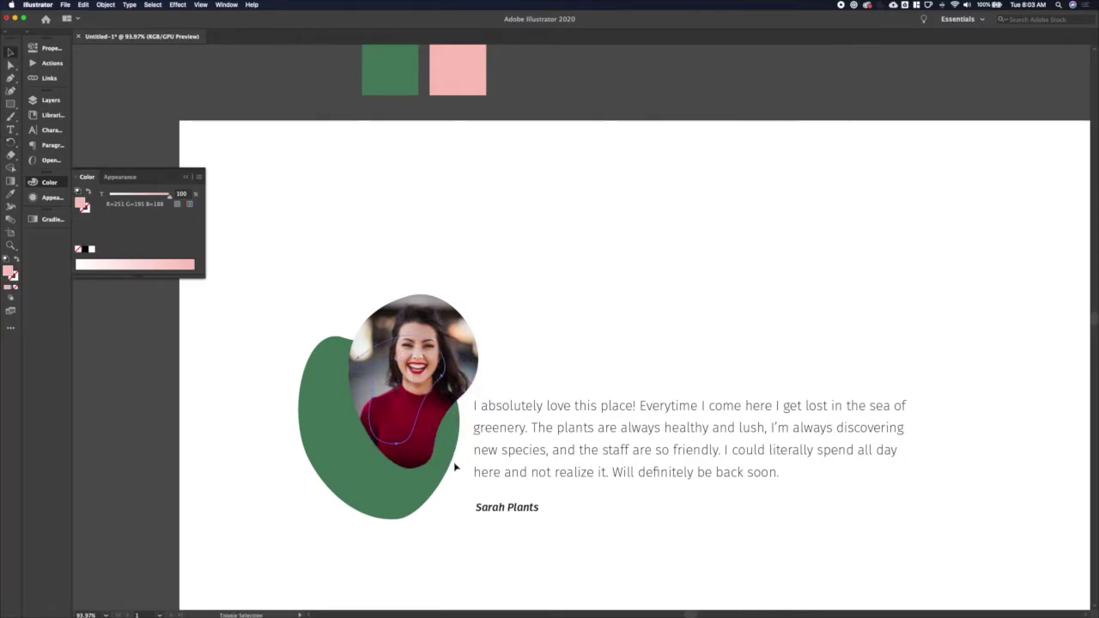
pyautogui.hotkey('shift', 'Left')
pyautogui.hotkey('shift', 'Left')
pyautogui.hotkey('shift', 'Left')
pyautogui.hotkey('shift', 'Left')
pyautogui.hotkey('shift', 'Left')
pyautogui.press('super+z')
pyautogui.press('super+z')
pyautogui.press('super+z')
pyautogui.press('super+z')
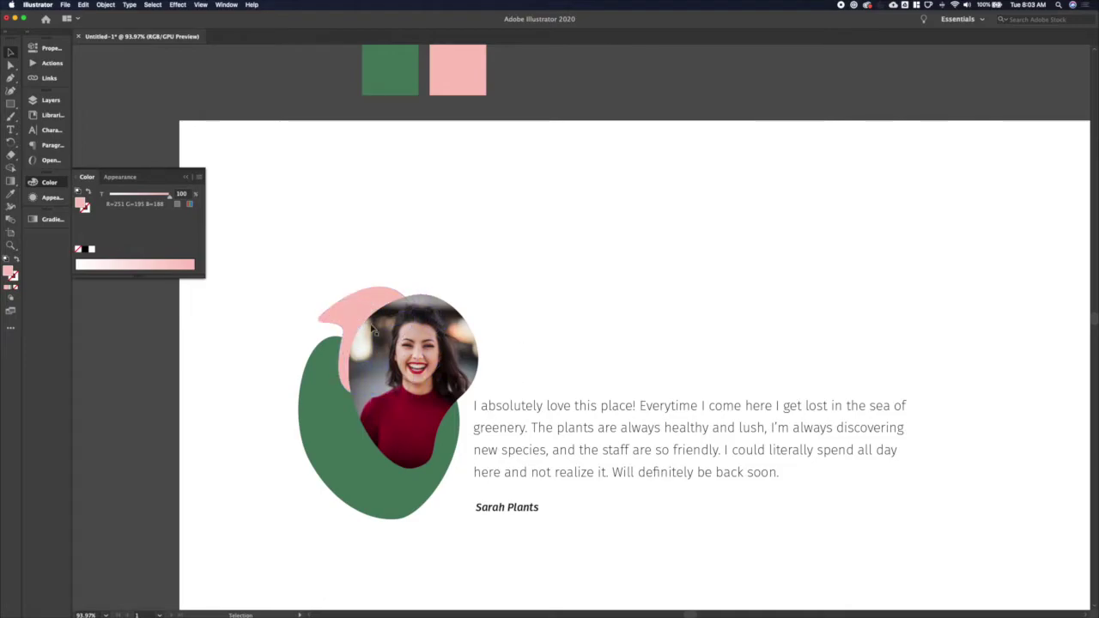
pyautogui.click(528, 461)
pyautogui.click(413, 549)
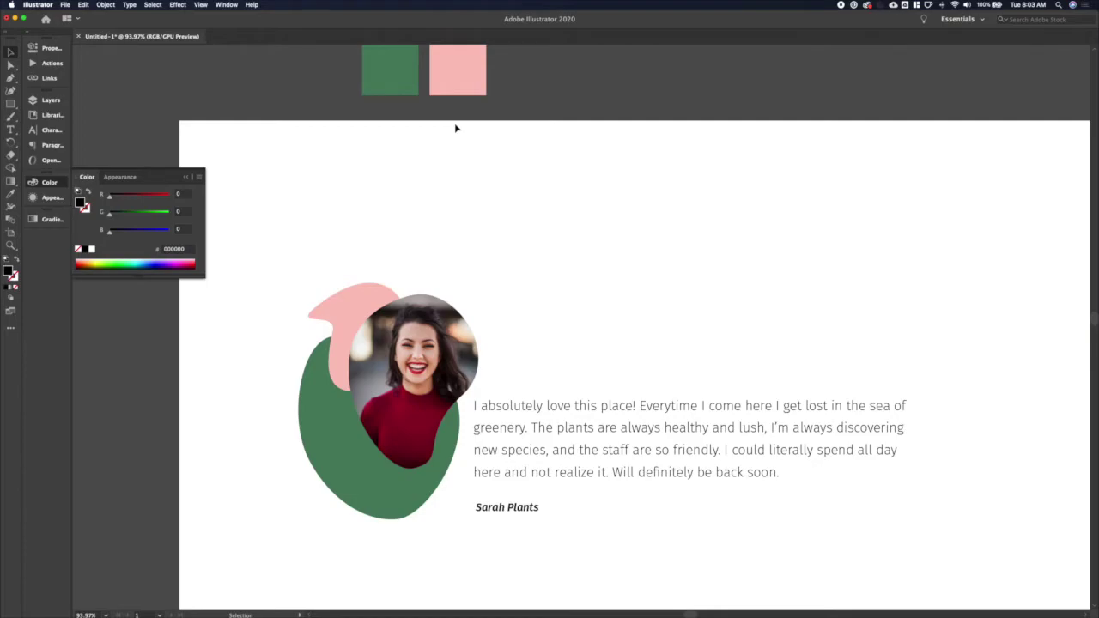
# Color the reviewer's name below the quote with the green of the backing shape, enlarge it to 24 px and nudge it up.
pyautogui.scroll(-3, 584, 346)
pyautogui.click(515, 426)
pyautogui.press('i')
pyautogui.click(377, 391)
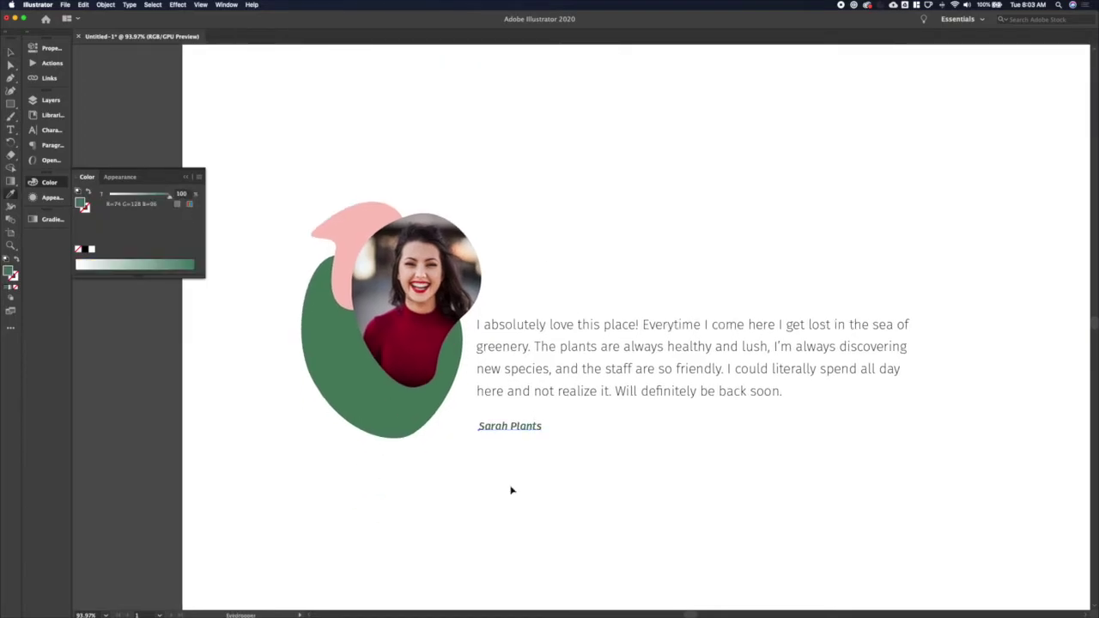
pyautogui.press('v')
pyautogui.press('shift+super+period')
pyautogui.press('shift+super+period')
pyautogui.press('shift+super+period')
pyautogui.hotkey('shift', 'Up')
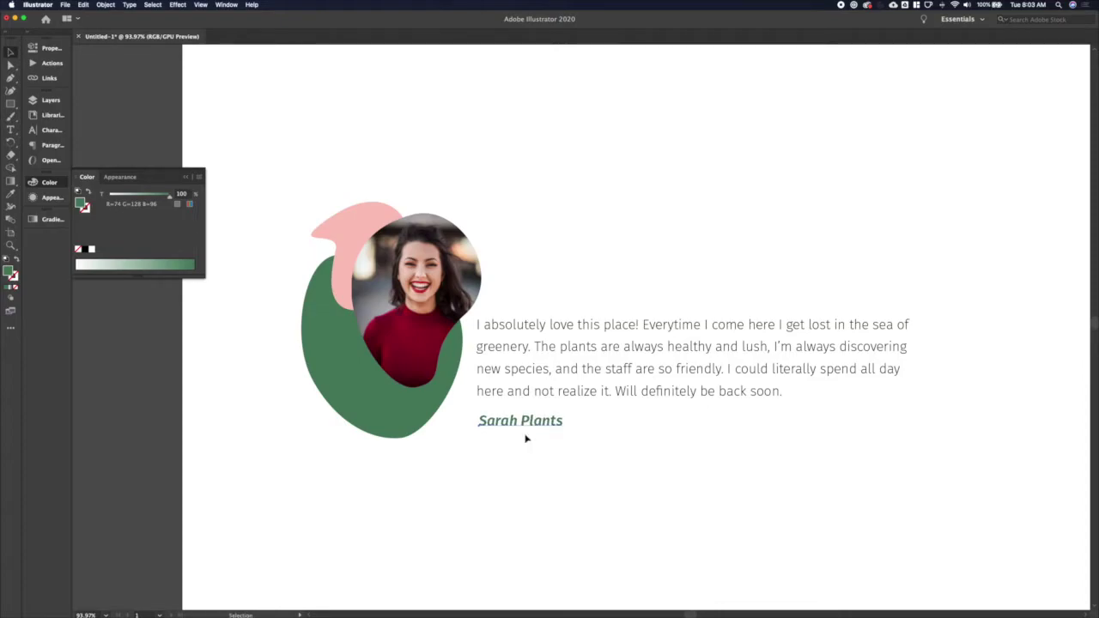
# Move the reviewer's name into the quote's text box as its last line, extending the box downward to fit it.
pyautogui.click(498, 356)
pyautogui.tripleClick(521, 422)
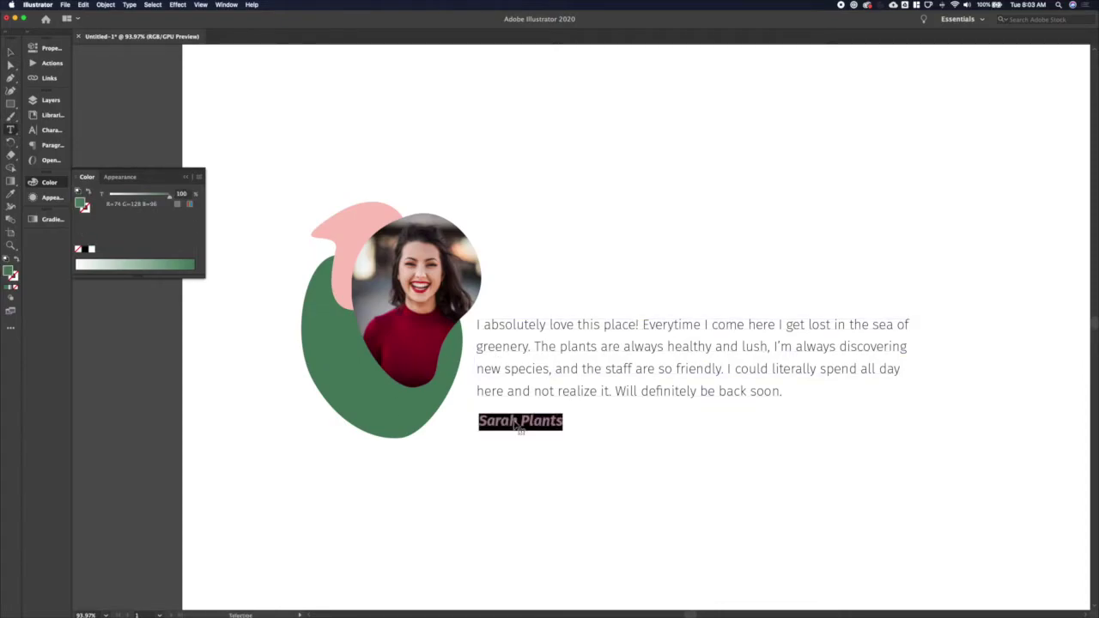
pyautogui.press('BackSpace')
pyautogui.click(10, 54)
pyautogui.doubleClick(738, 359)
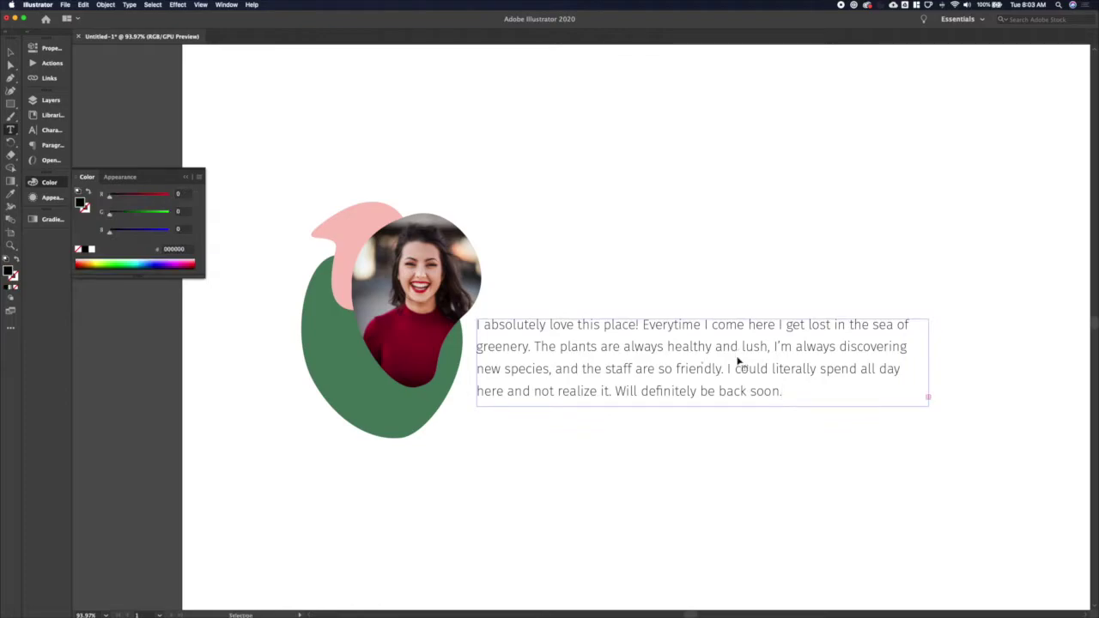
pyautogui.press('v')
pyautogui.click(928, 402)
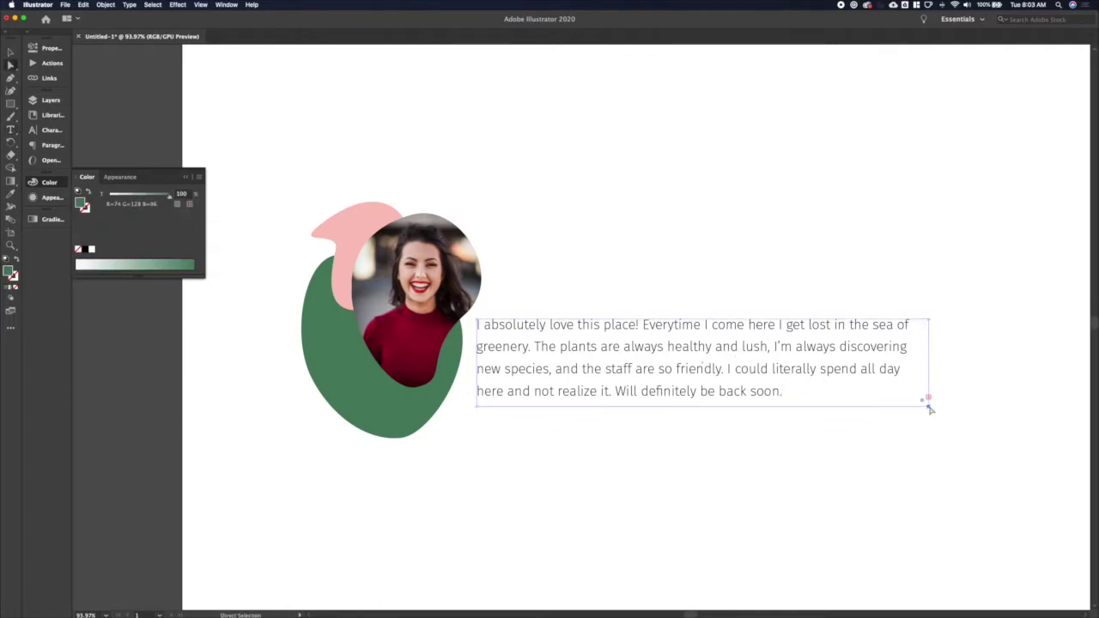
pyautogui.moveTo(477, 407); pyautogui.dragTo(478, 444)
pyautogui.doubleClick(492, 412)
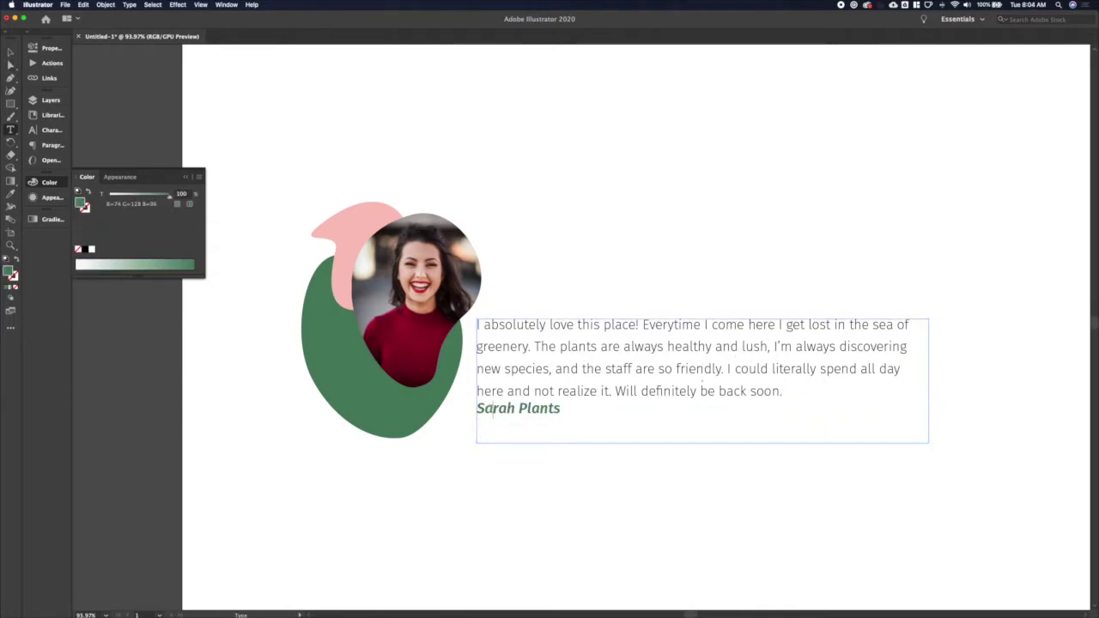
# Set the space before the reviewer's name paragraph to 25 px.
pyautogui.click(38, 50)
pyautogui.click(191, 350)
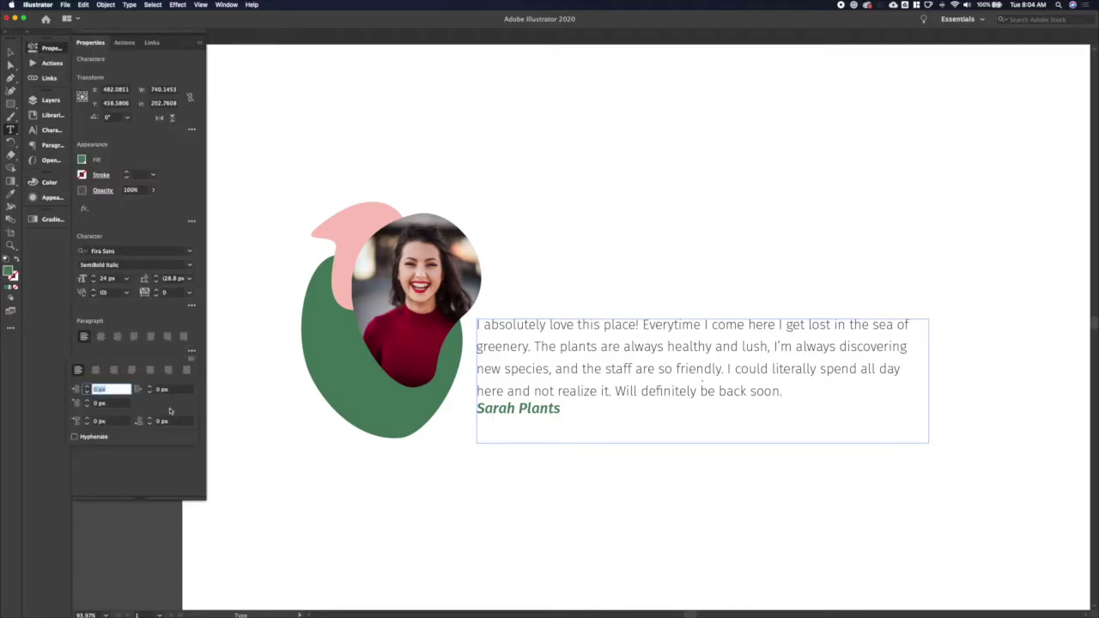
pyautogui.click(99, 422)
pyautogui.hotkey('shift', 'Up')
pyautogui.hotkey('shift', 'Up')
pyautogui.hotkey('shift', 'Up')
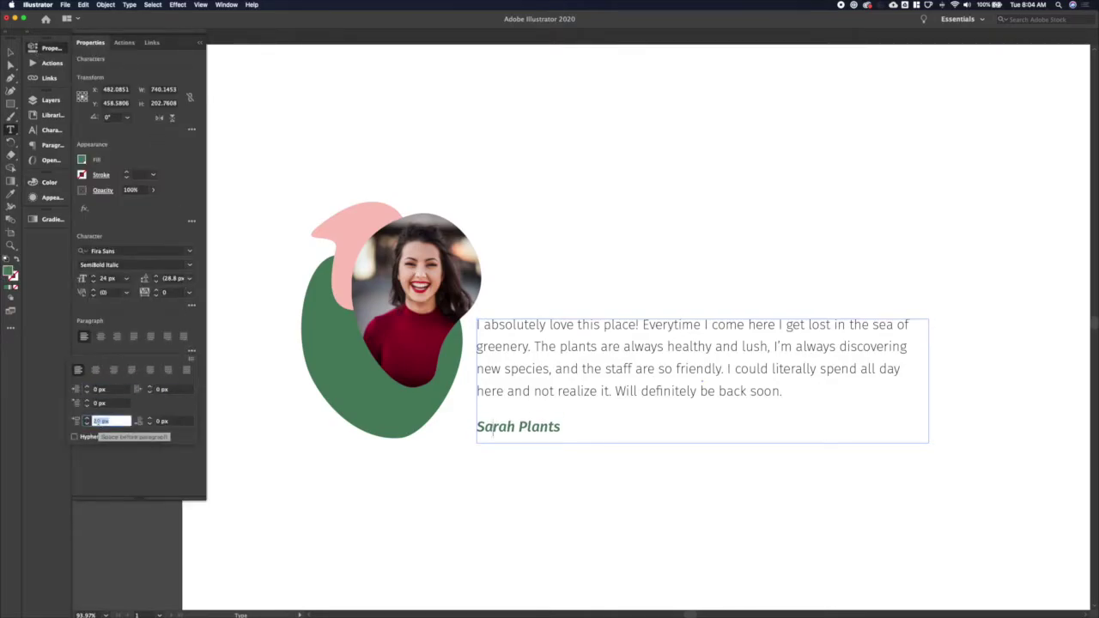
pyautogui.press('Down')
pyautogui.press('Down')
pyautogui.press('Down')
pyautogui.press('Down')
pyautogui.press('Down')
pyautogui.press('Escape')
pyautogui.press('Escape')
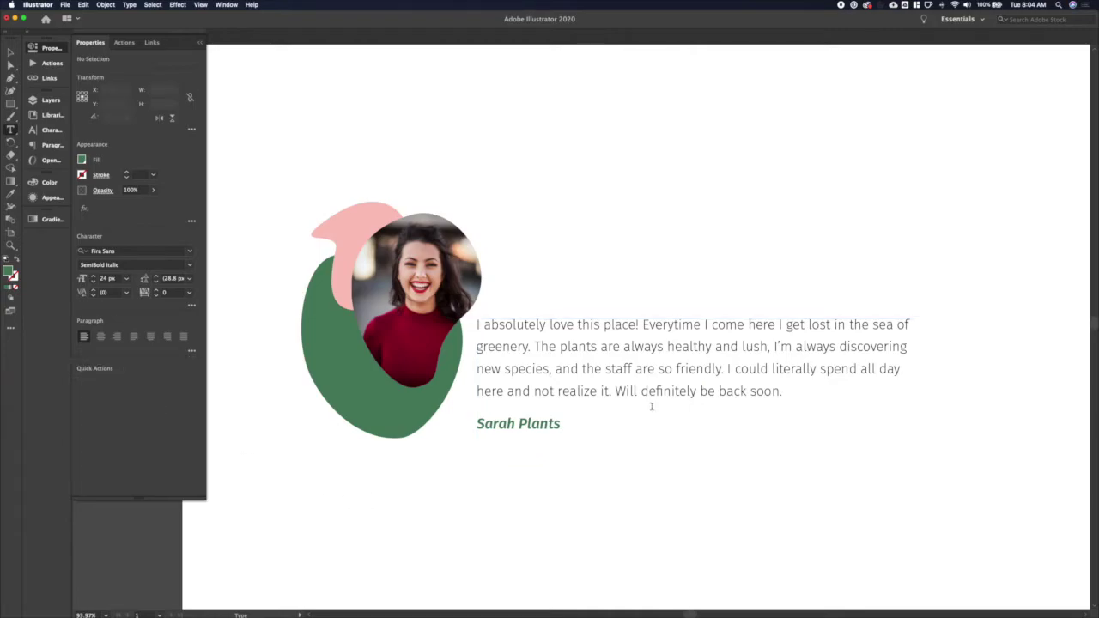
# Narrow the testimonial text box to about 680 px wide by moving its right edge inward.
pyautogui.scroll(-3, 685, 456)
pyautogui.press('a')
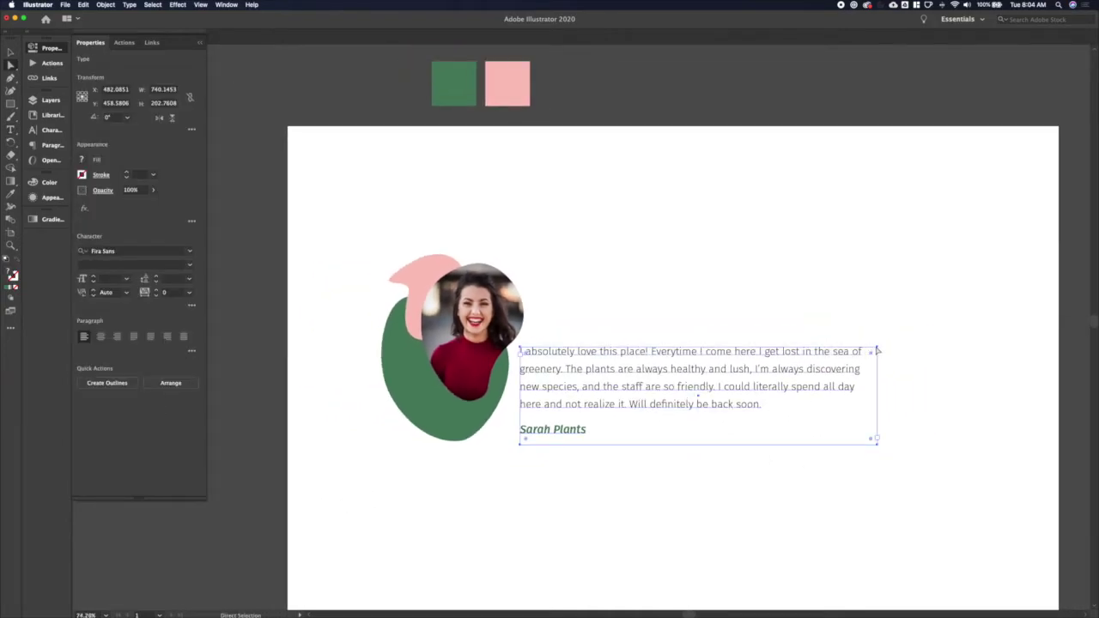
pyautogui.click(877, 347)
pyautogui.keyDown('shift'); pyautogui.click(878, 445); pyautogui.keyUp('shift')
pyautogui.hotkey('shift', 'Left')
pyautogui.hotkey('shift', 'Left')
pyautogui.hotkey('shift', 'Left')
pyautogui.hotkey('shift', 'Left')
pyautogui.hotkey('shift', 'Left')
pyautogui.hotkey('shift', 'Left')
pyautogui.hotkey('shift', 'Left')
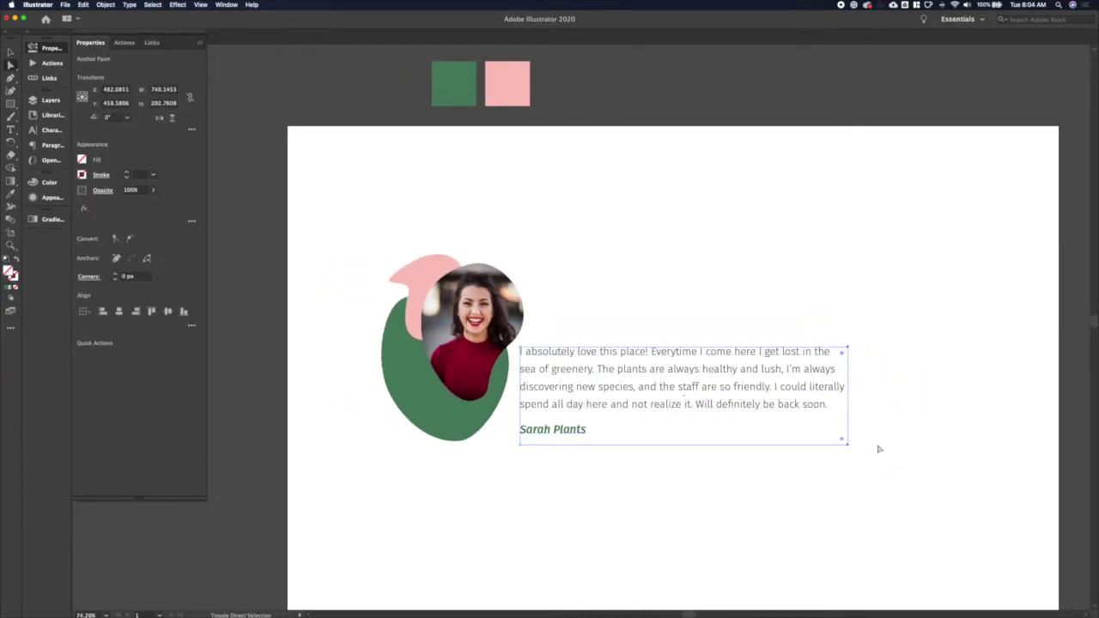
pyautogui.hotkey('shift', 'Right')
pyautogui.press('v')
pyautogui.click(894, 448)
# Move the testimonial text box up and slightly right so it sits beside the portrait.
pyautogui.click(716, 378)
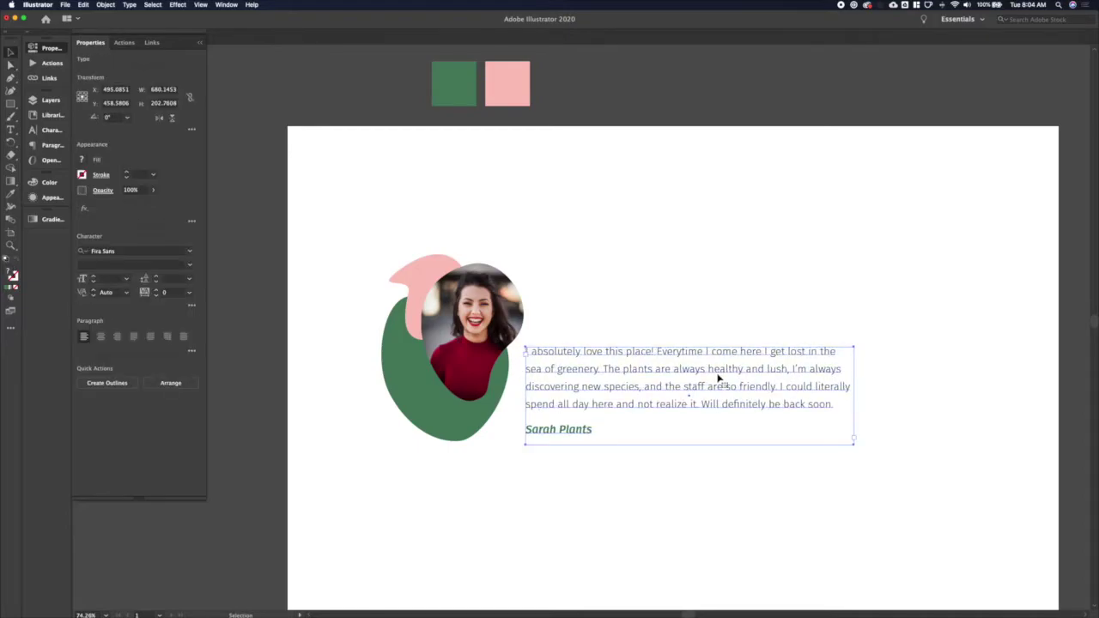
pyautogui.scroll(-1, 729, 418)
pyautogui.hscroll(1, 729, 418)
pyautogui.hotkey('shift', 'Up')
pyautogui.hotkey('shift', 'Up')
pyautogui.hotkey('shift', 'Up')
pyautogui.hotkey('shift', 'Up')
pyautogui.hotkey('shift', 'Up')
pyautogui.hotkey('shift', 'Up')
pyautogui.hotkey('shift', 'Up')
pyautogui.hotkey('shift', 'Up')
pyautogui.hotkey('shift', 'Up')
pyautogui.hotkey('shift', 'Right')
pyautogui.hotkey('shift', 'Right')
pyautogui.hotkey('shift', 'Right')
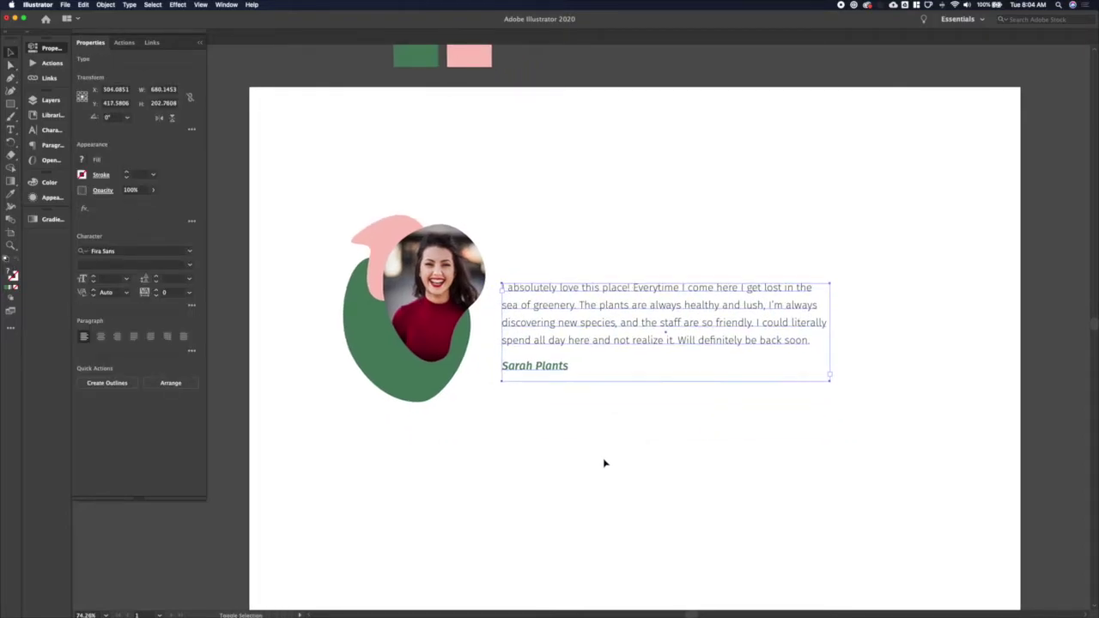
pyautogui.hotkey('shift', 'Up')
pyautogui.hotkey('shift', 'Up')
pyautogui.hotkey('shift', 'Left')
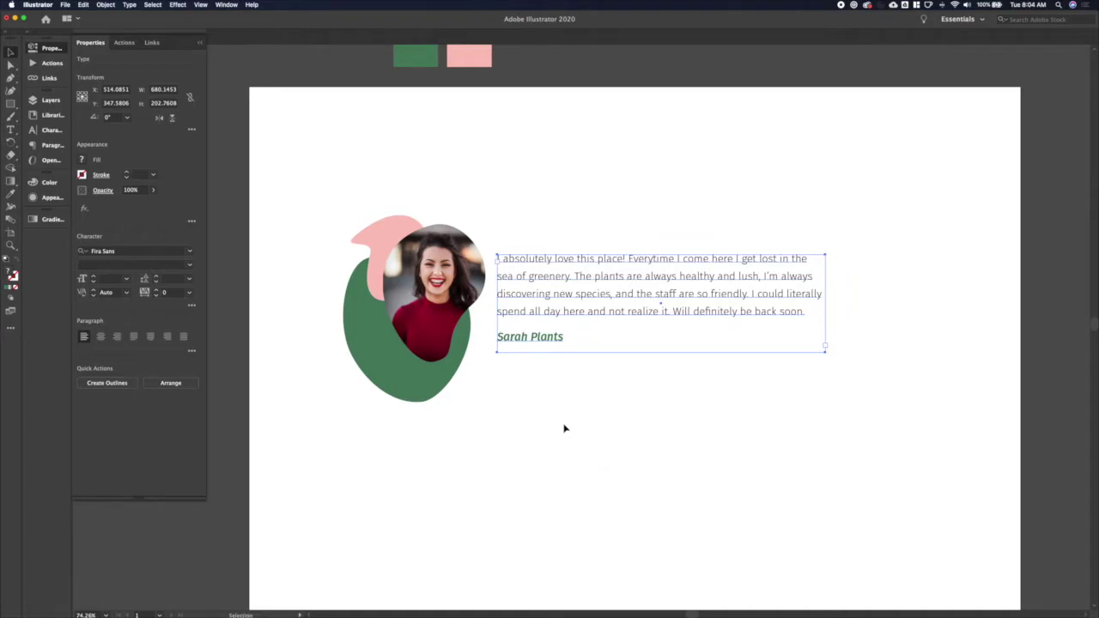
# Reshape the green shape's lower edge so it curves inward at the bottom and bulges out at the lower right.
pyautogui.click(565, 428)
pyautogui.press('a')
pyautogui.click(416, 397)
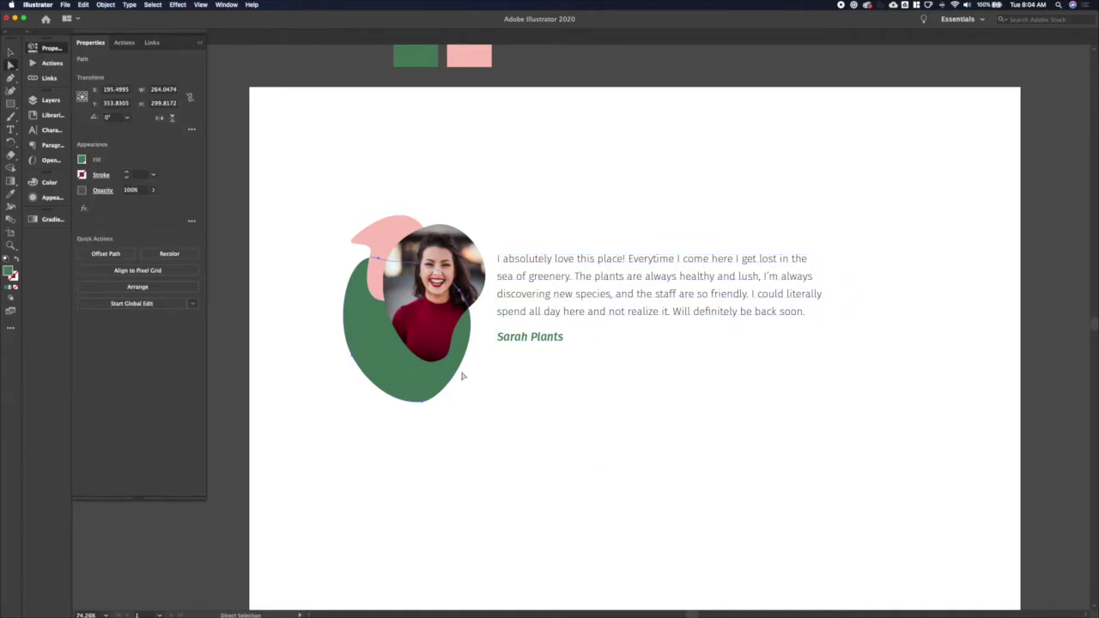
pyautogui.click(462, 372)
pyautogui.moveTo(462, 372); pyautogui.dragTo(478, 384)
pyautogui.press('super+z')
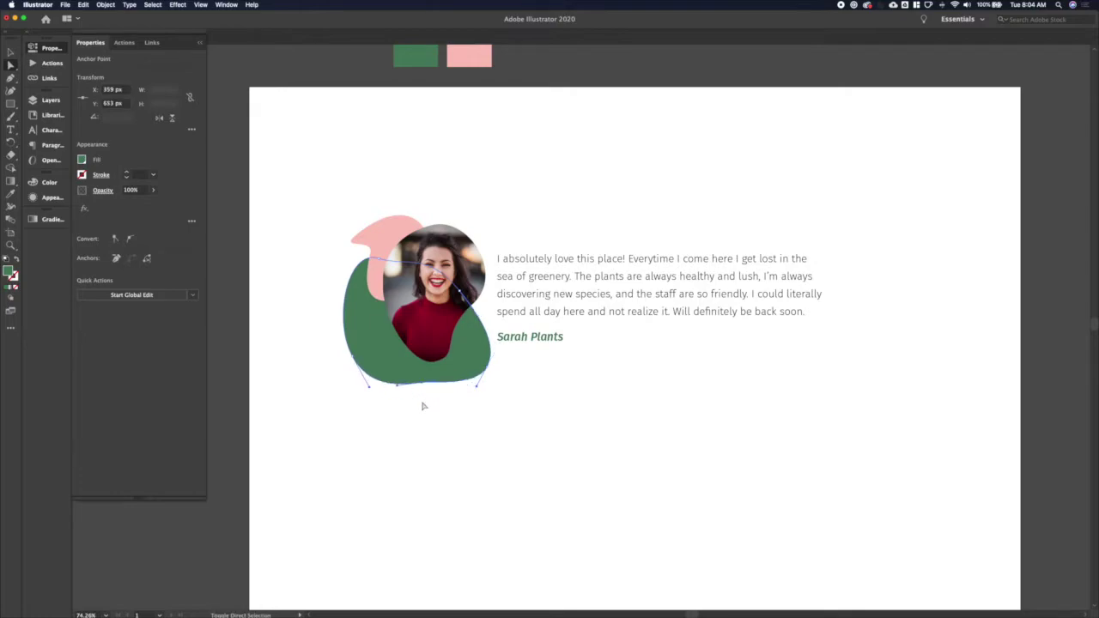
pyautogui.moveTo(487, 369); pyautogui.dragTo(454, 378)
pyautogui.press('v')
pyautogui.click(452, 418)
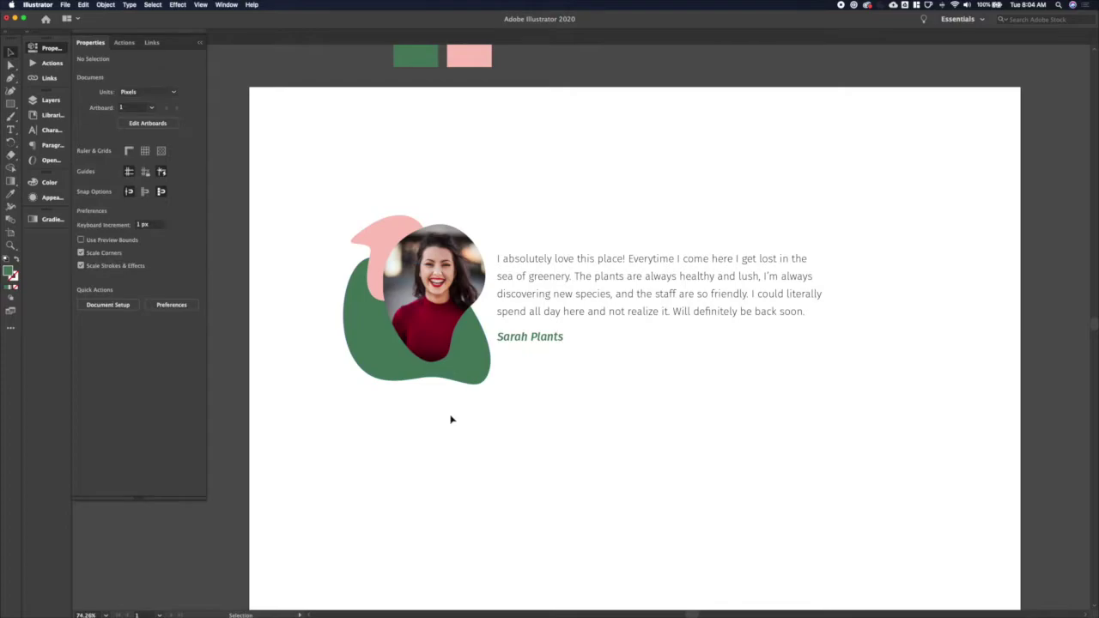
# Nudge the green shape 20 px to the left.
pyautogui.click(461, 372)
pyautogui.hotkey('shift', 'Left')
pyautogui.hotkey('shift', 'Left')
pyautogui.click(463, 431)
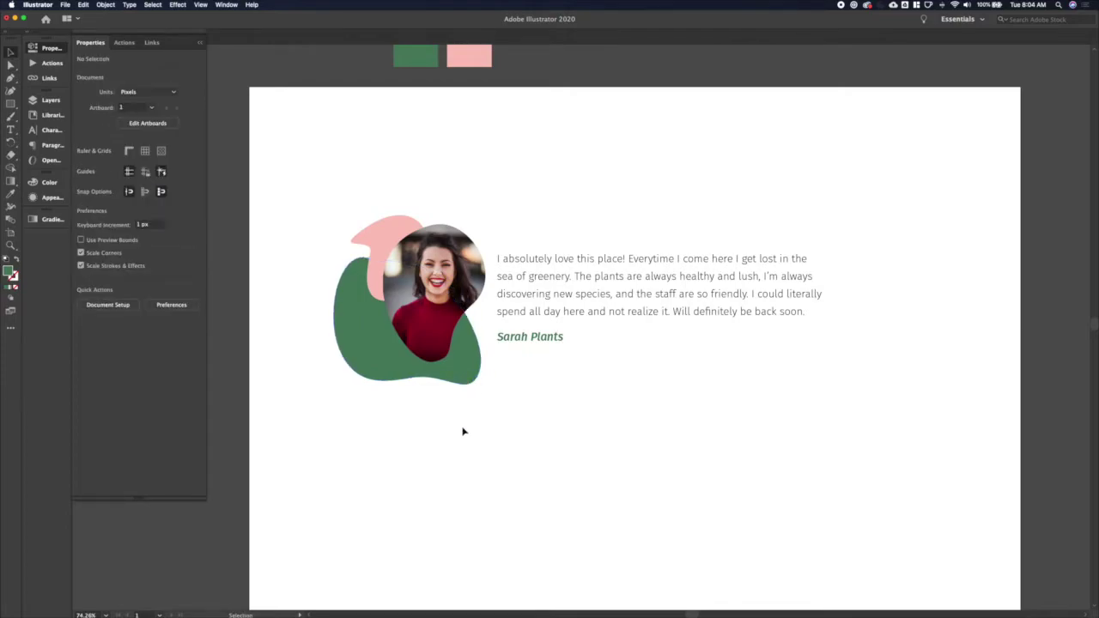
# Move the testimonial text down about 30 px to balance it vertically against the portrait.
pyautogui.click(532, 317)
pyautogui.hotkey('shift', 'Down')
pyautogui.hotkey('shift', 'Down')
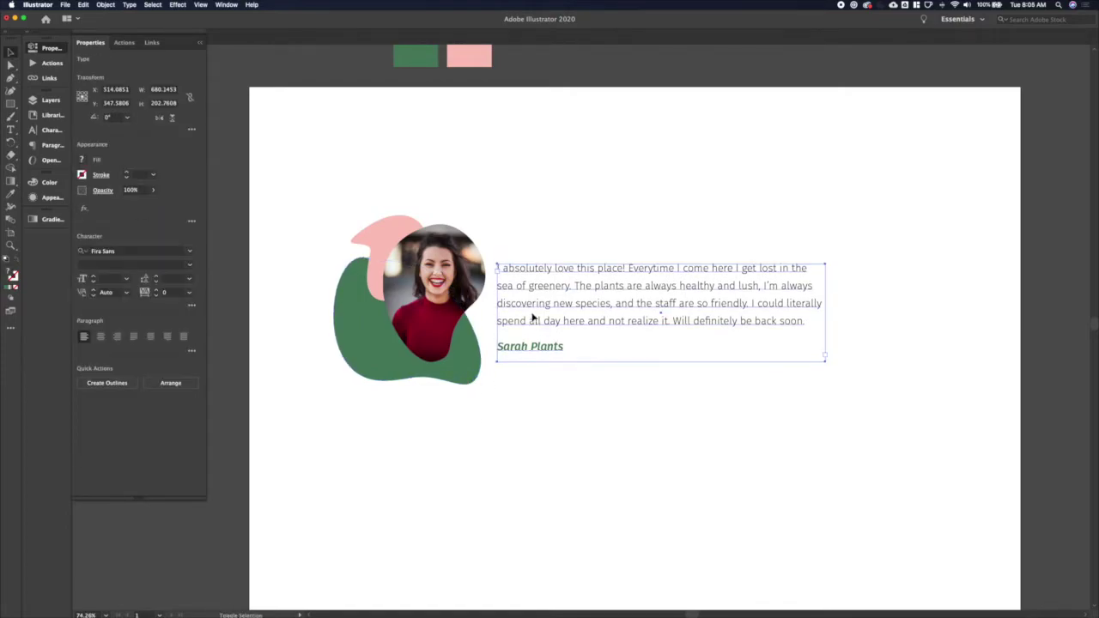
pyautogui.click(520, 390)
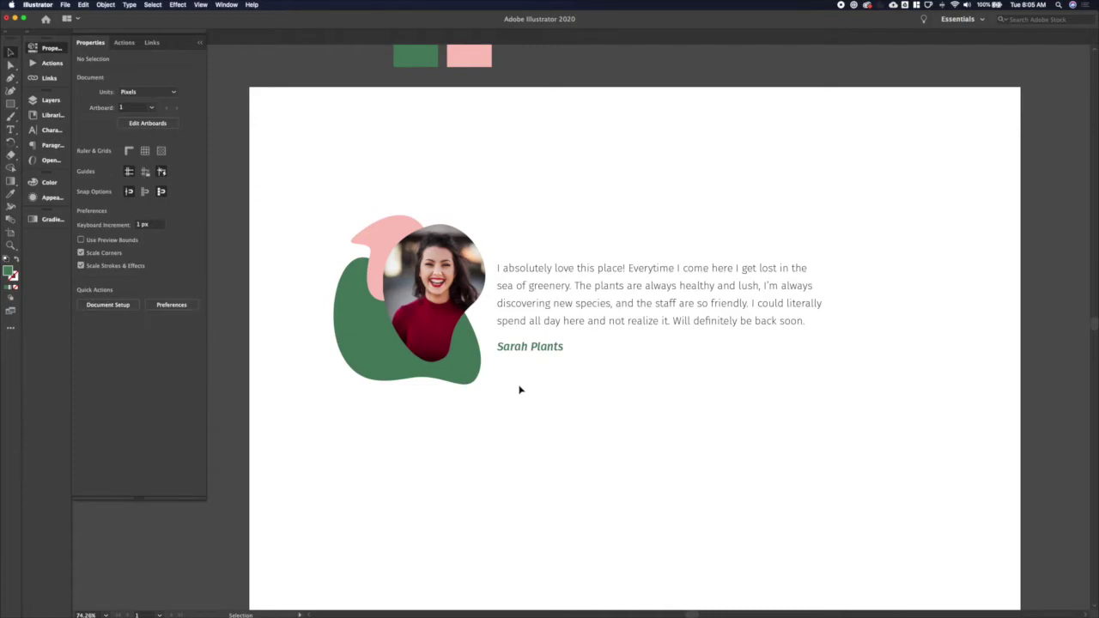
pyautogui.click(522, 346)
pyautogui.press('Down')
pyautogui.press('Down')
pyautogui.press('Down')
pyautogui.press('Down')
pyautogui.press('Down')
pyautogui.press('Down')
pyautogui.click(555, 410)
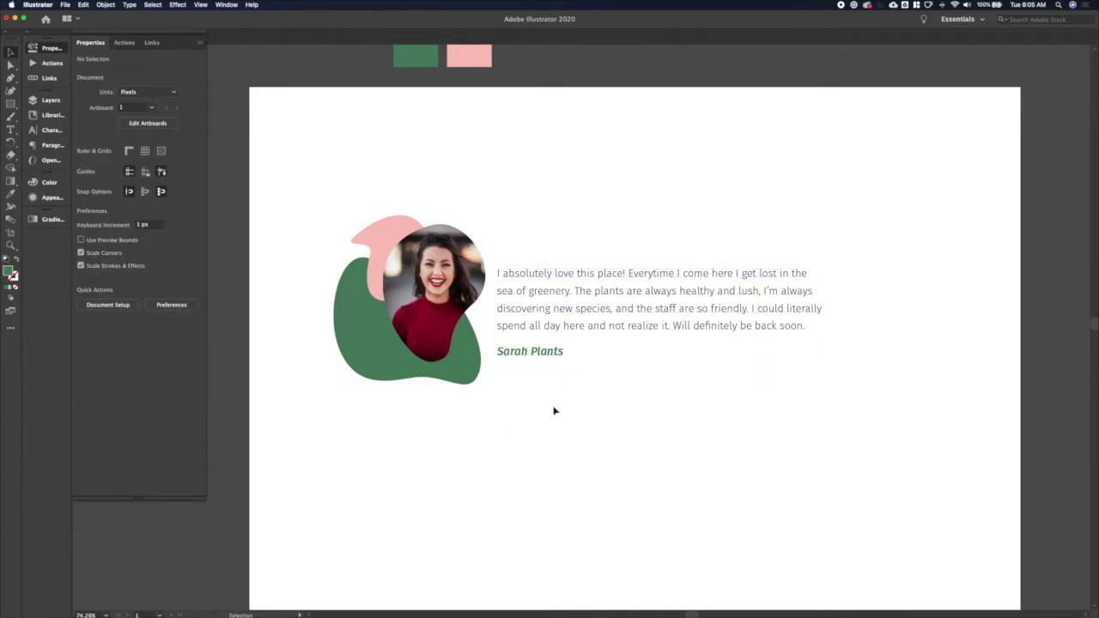
# Draw a white rectangle about 1079 by 445 px around the testimonial and send it behind all other objects.
pyautogui.press('m')
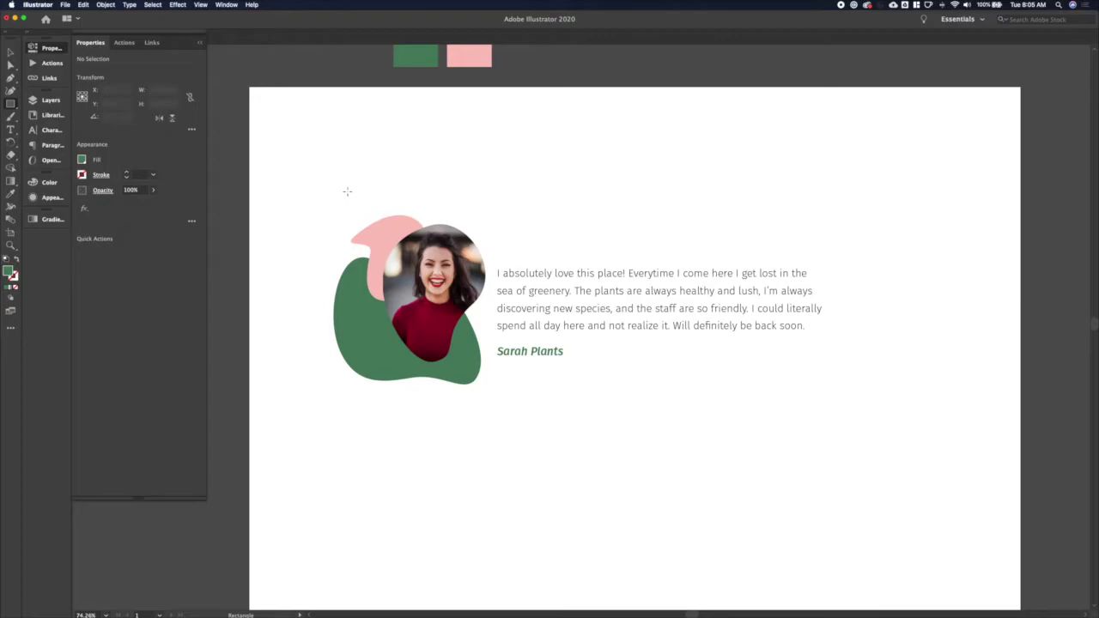
pyautogui.moveTo(343, 200); pyautogui.dragTo(864, 414)
pyautogui.press('v')
pyautogui.click(83, 159)
pyautogui.click(23, 200)
pyautogui.press('Escape')
pyautogui.press('super+shift+[')
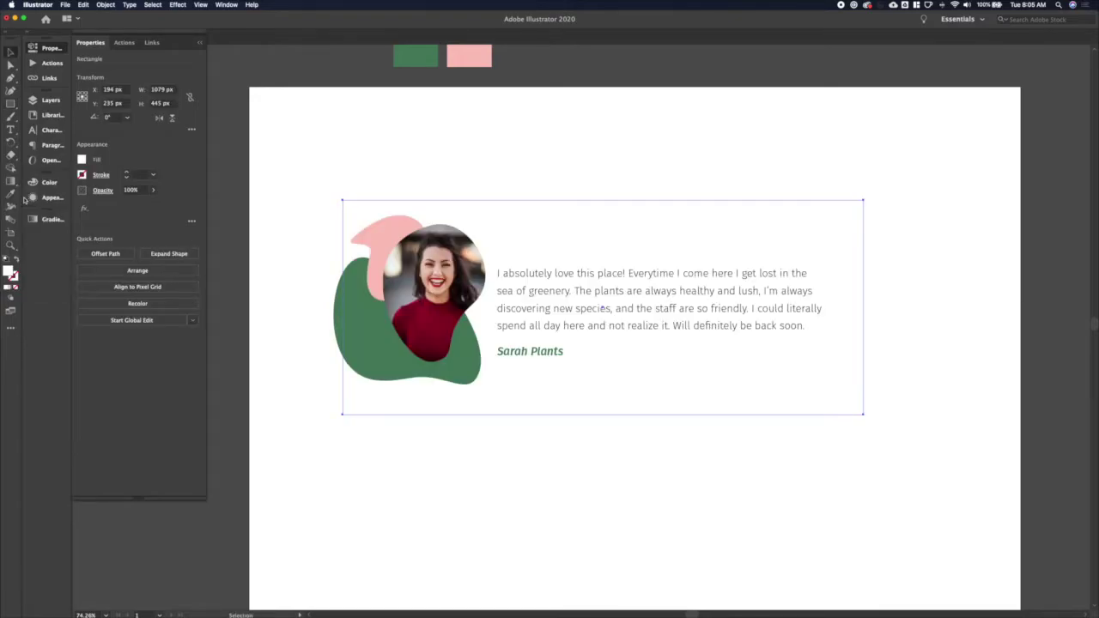
# Apply a Multiply drop shadow to the white rectangle with 20% opacity, 0 px X and Y offsets and 30 px blur.
pyautogui.click(178, 4)
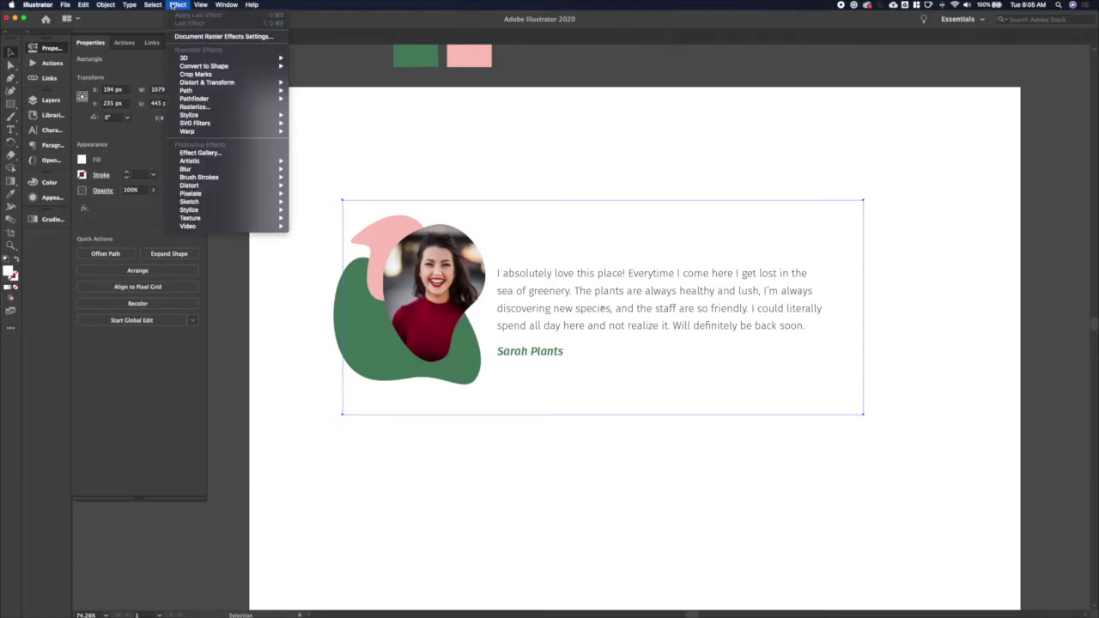
pyautogui.click(335, 115)
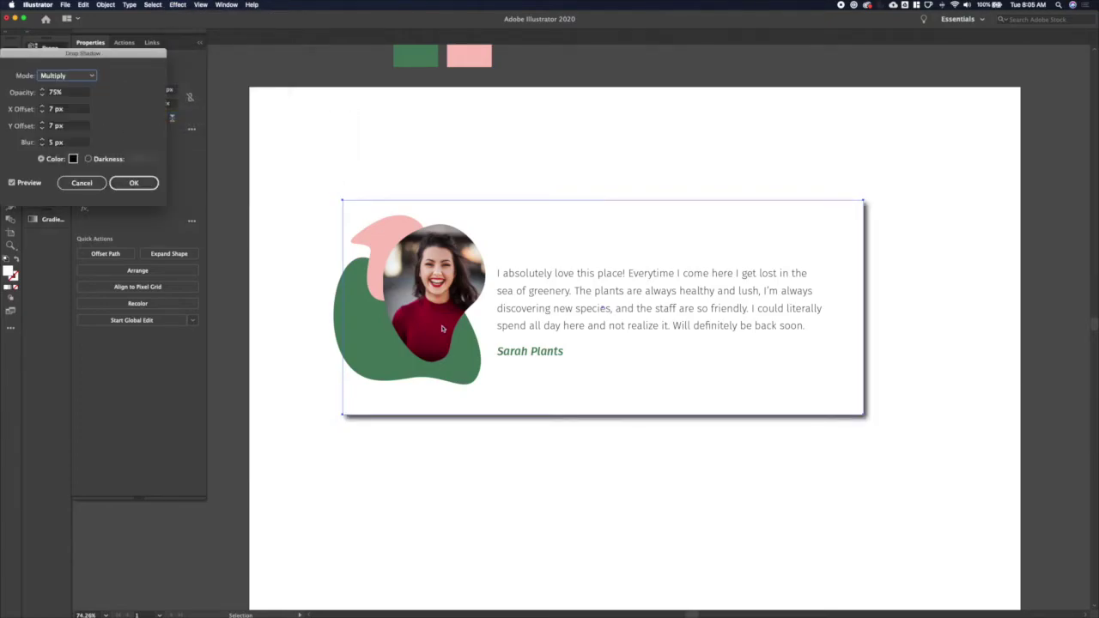
pyautogui.write('30')
pyautogui.press('Tab')
pyautogui.write('0')
pyautogui.press('Tab')
pyautogui.write('0')
pyautogui.press('Tab')
pyautogui.write('30')
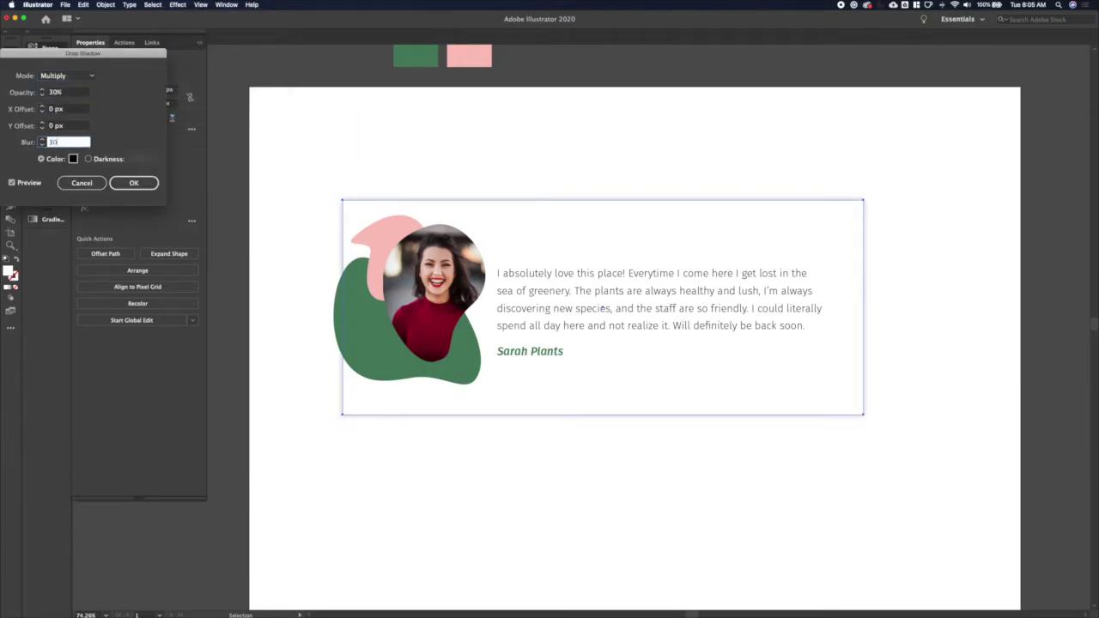
pyautogui.press('Tab')
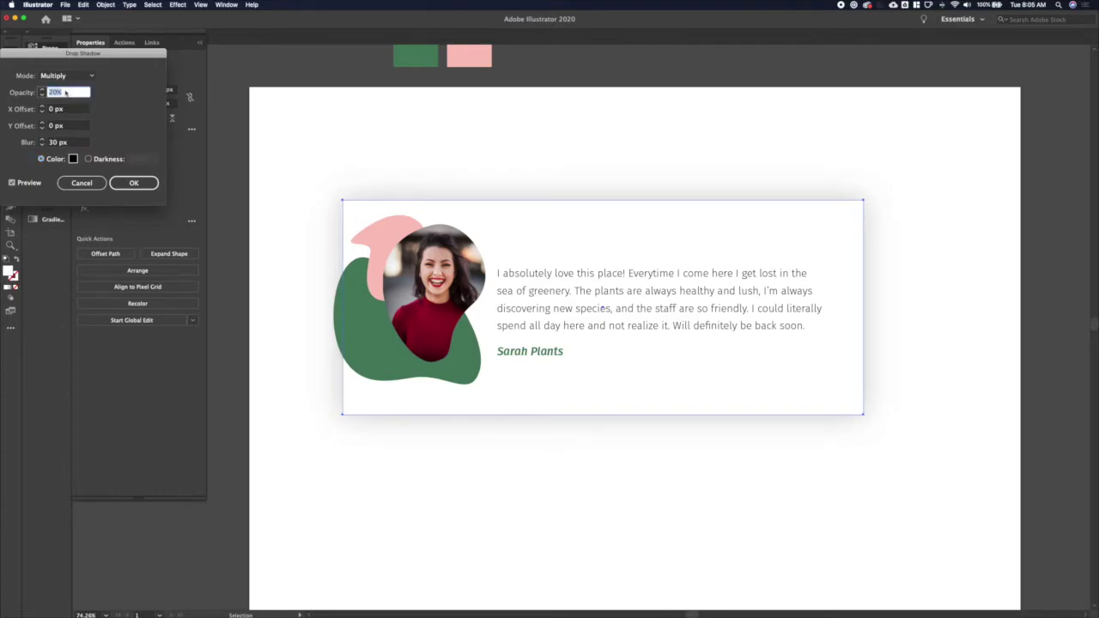
pyautogui.press('Return')
pyautogui.click(794, 462)
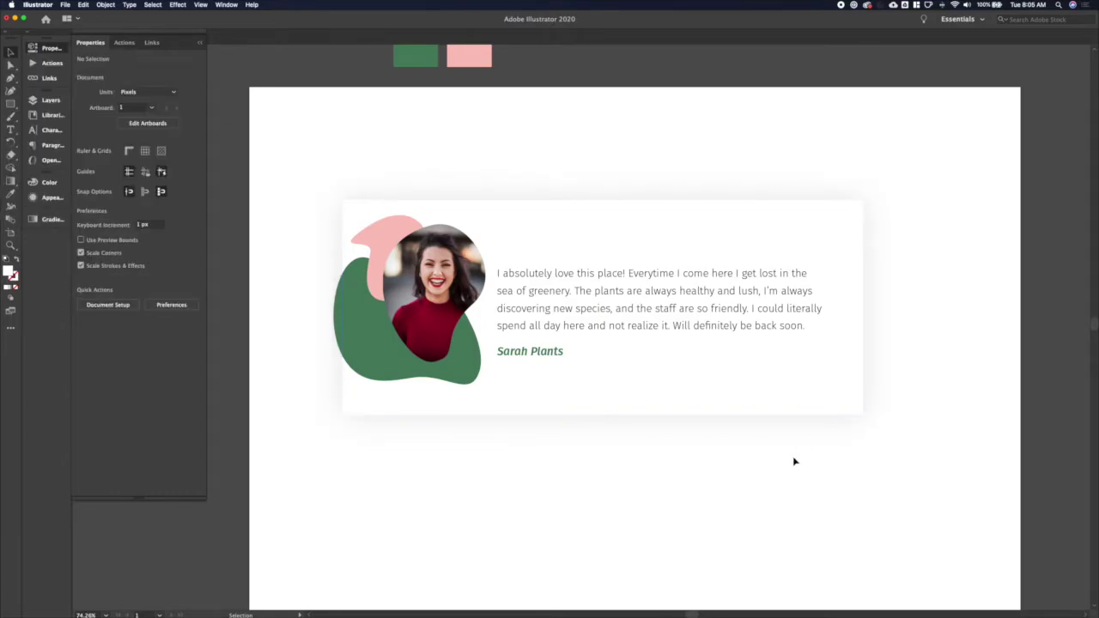
# Scale the green and pink shapes up together to about 489 by 562 px and shift them beyond the card's left edge.
pyautogui.click(383, 362)
pyautogui.keyDown('shift'); pyautogui.click(368, 246); pyautogui.keyUp('shift')
pyautogui.press('s')
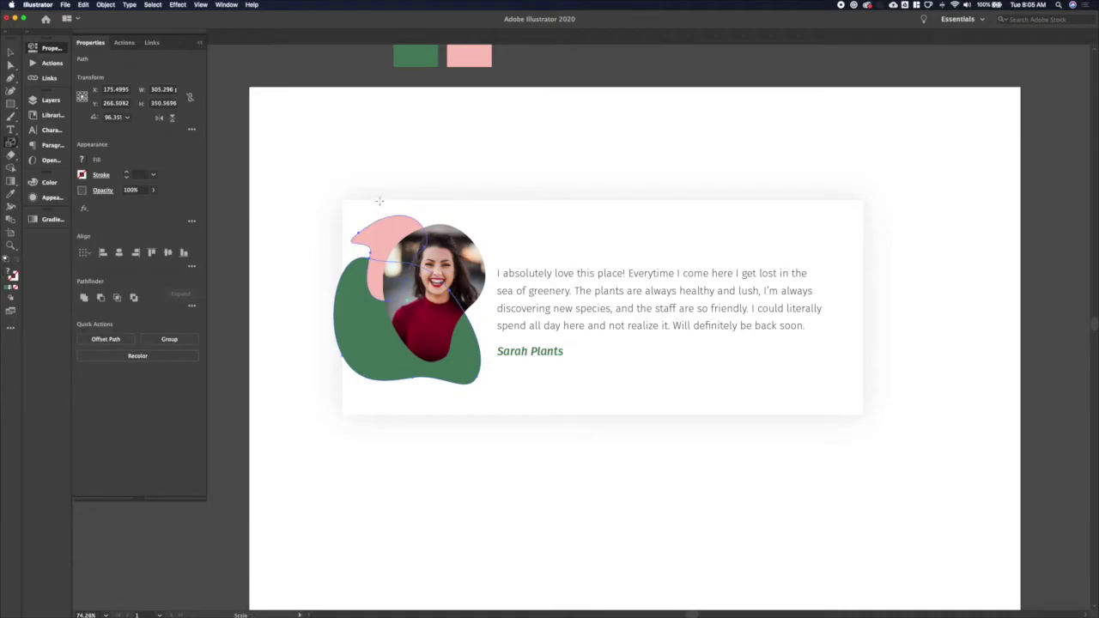
pyautogui.moveTo(376, 211); pyautogui.dragTo(345, 181)
pyautogui.hotkey('shift', 'Left')
pyautogui.hotkey('shift', 'Down')
pyautogui.hotkey('shift', 'Down')
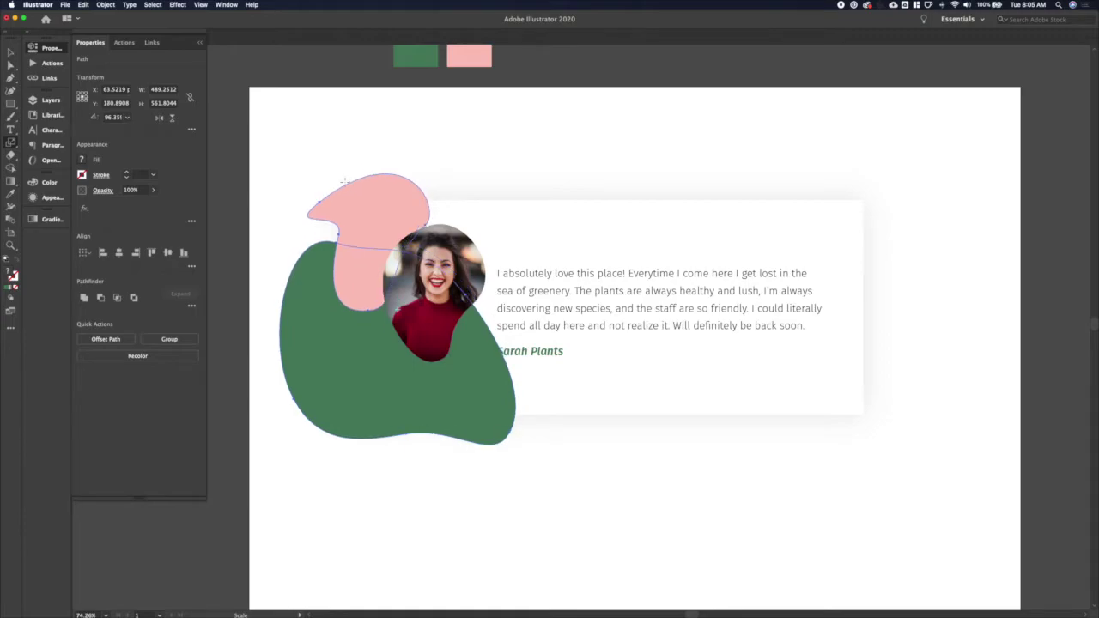
pyautogui.press('v')
# Clip the testimonial layout with the white rectangle, and place the enlarged green and pink shapes outside the mask at the back.
pyautogui.click(626, 404)
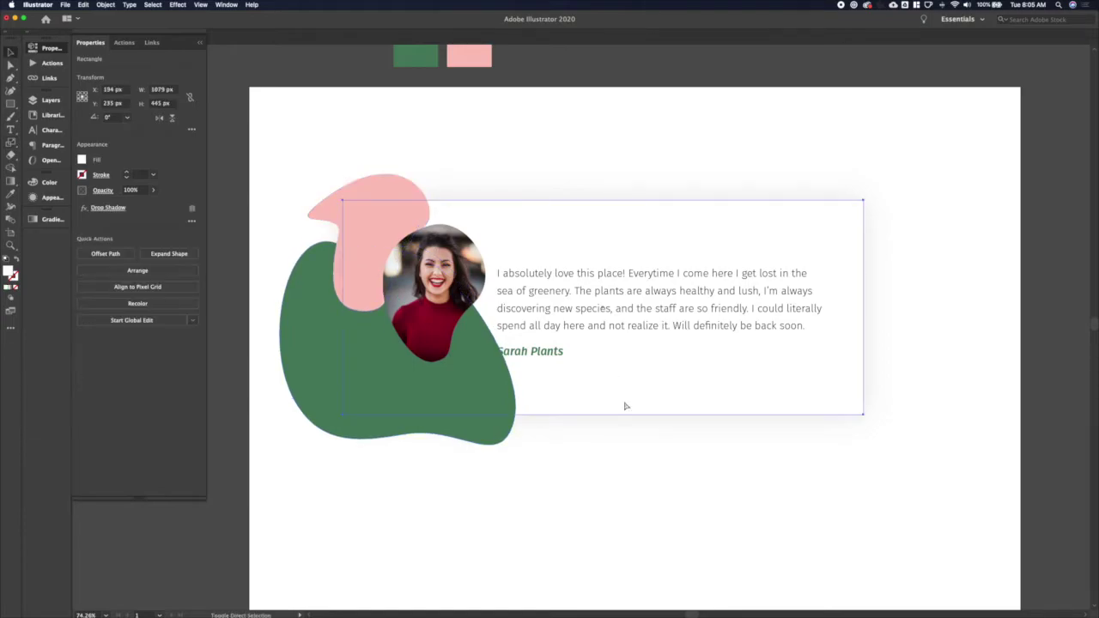
pyautogui.press('super+shift+bracketright')
pyautogui.press('super+a')
pyautogui.rightClick(351, 208)
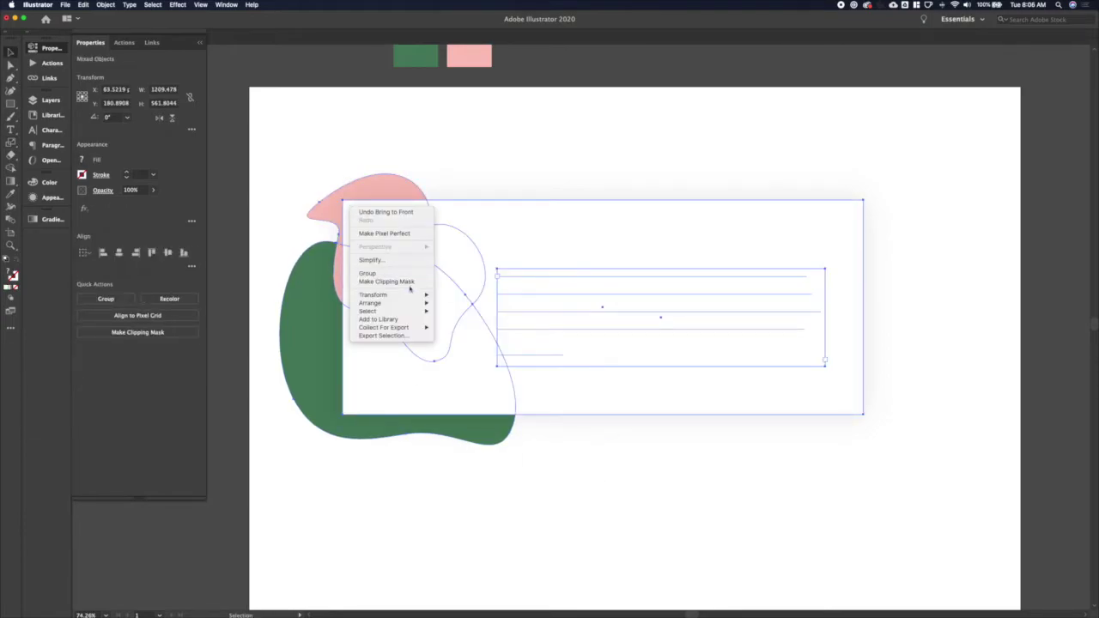
pyautogui.click(410, 284)
pyautogui.press('super+f')
pyautogui.press('super+shift+bracketleft')
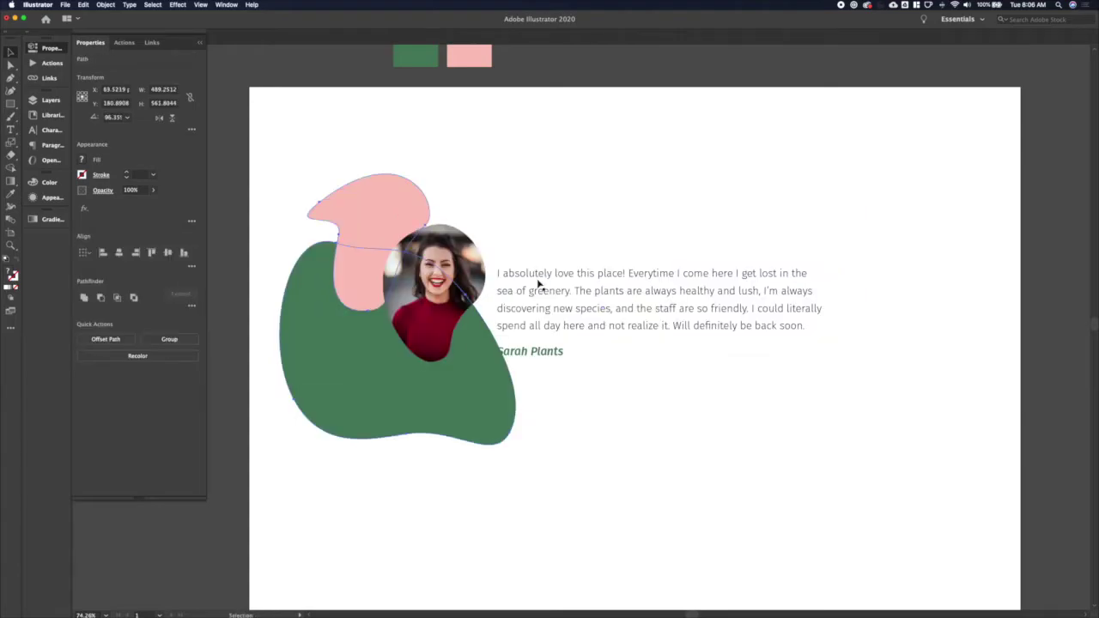
# Select the clipping path of the masked testimonial and give it a white fill.
pyautogui.click(539, 282)
pyautogui.click(193, 57)
pyautogui.click(82, 160)
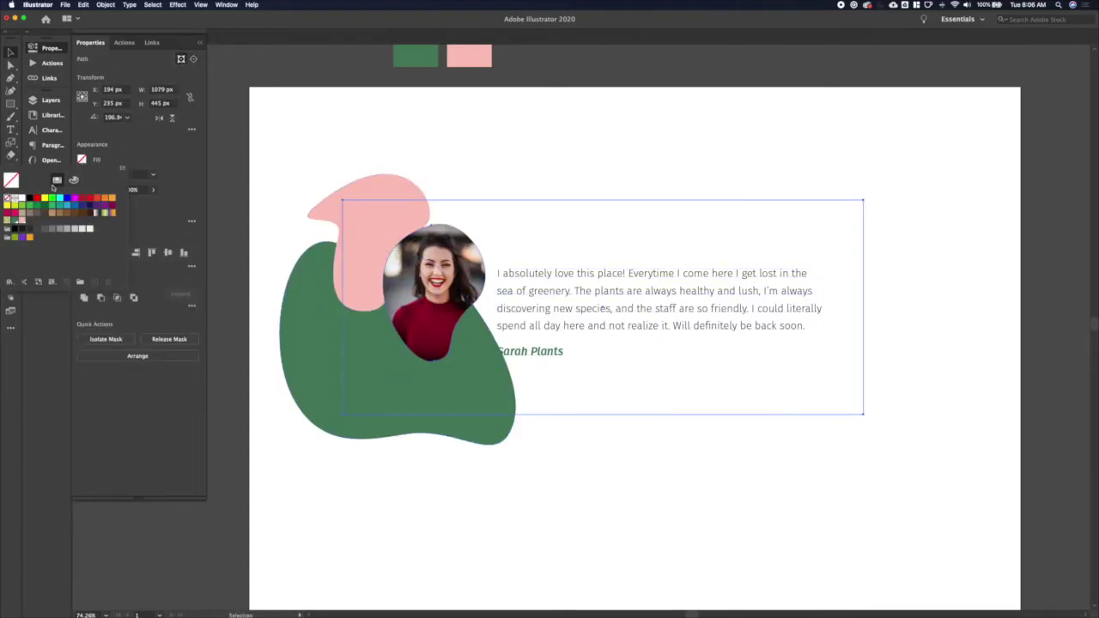
pyautogui.click(21, 200)
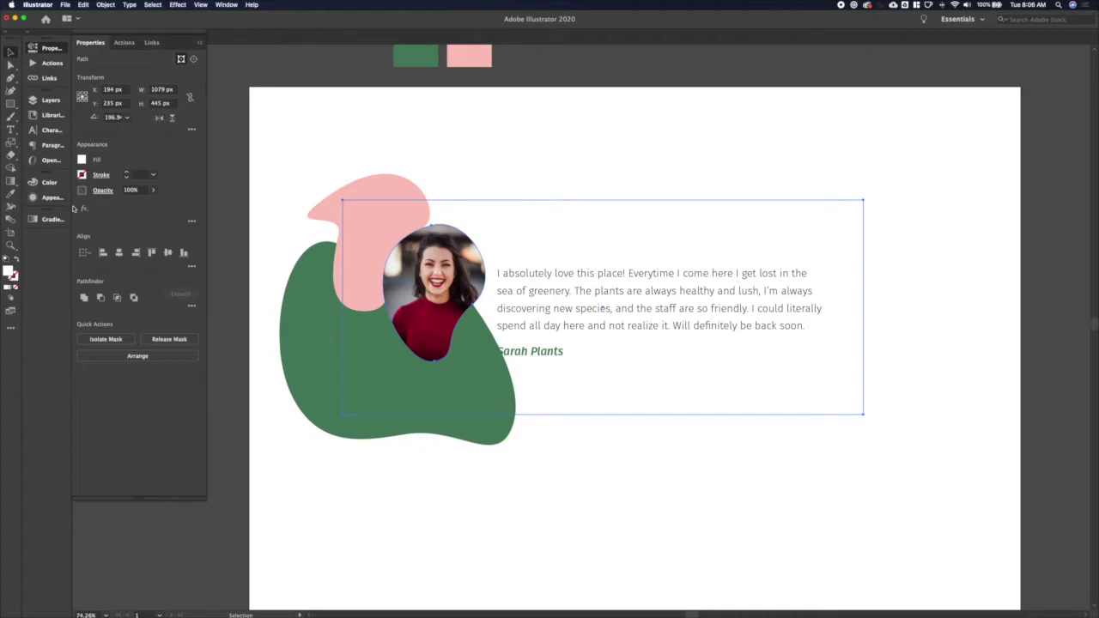
# Try to apply a Multiply drop shadow with 0 px offsets and 30 px blur directly to the card's clipping path.
pyautogui.click(83, 208)
pyautogui.moveTo(129, 276)
pyautogui.click(176, 283)
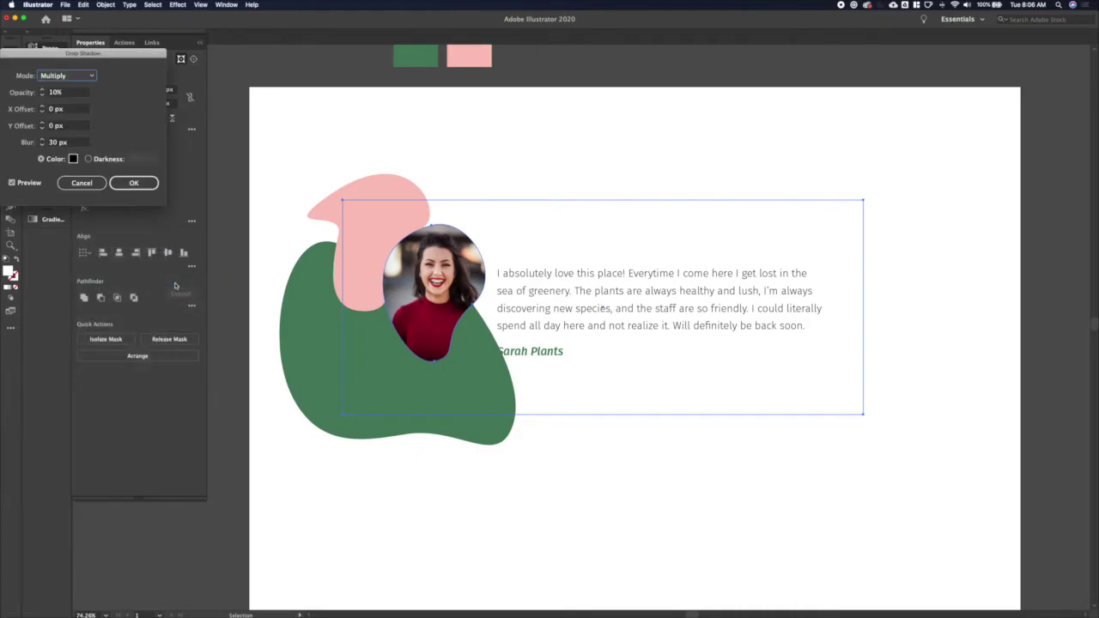
pyautogui.press('Tab')
pyautogui.press('Tab')
pyautogui.press('Tab')
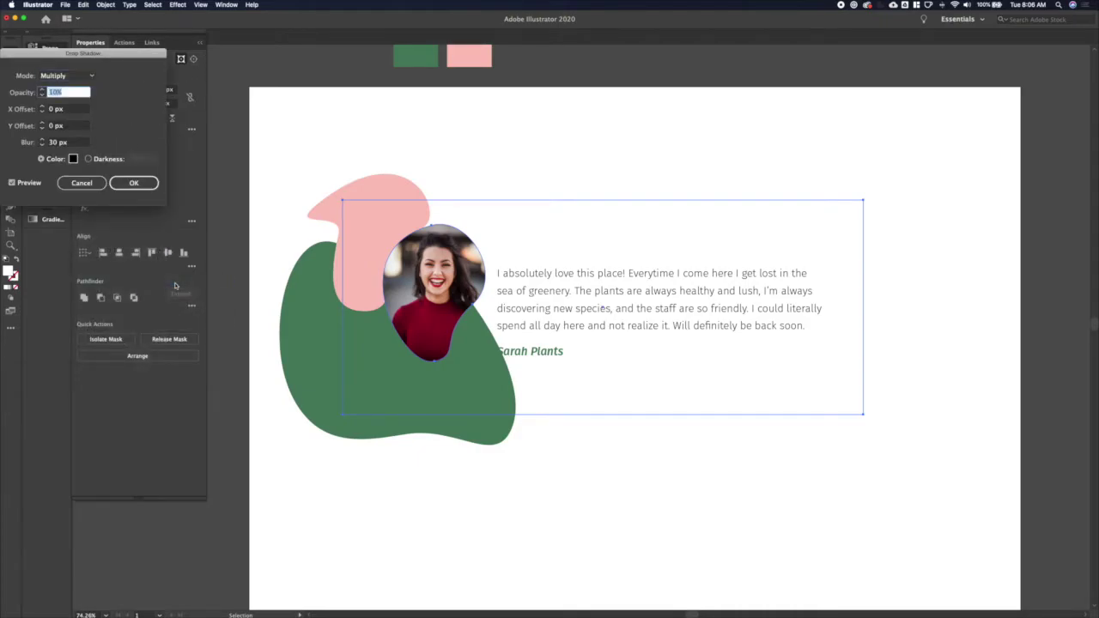
pyautogui.click(78, 93)
pyautogui.press('Return')
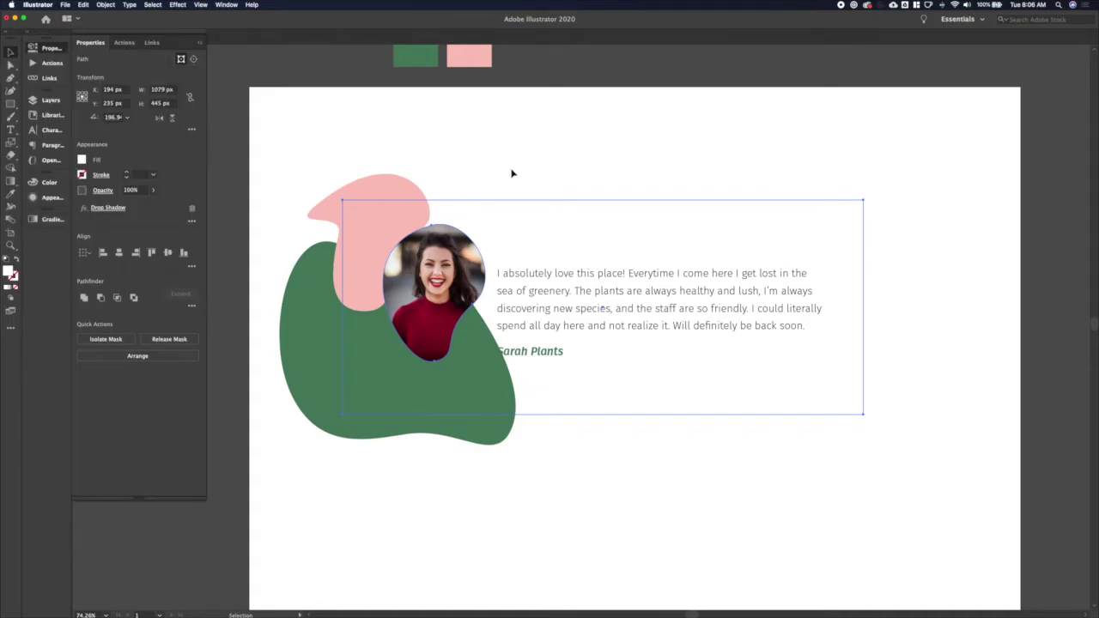
# Select only the outer rectangular clipping path of the card and fill it with the White swatch.
pyautogui.press('a')
pyautogui.click(194, 59)
pyautogui.click(544, 186)
pyautogui.press('a')
pyautogui.click(538, 202)
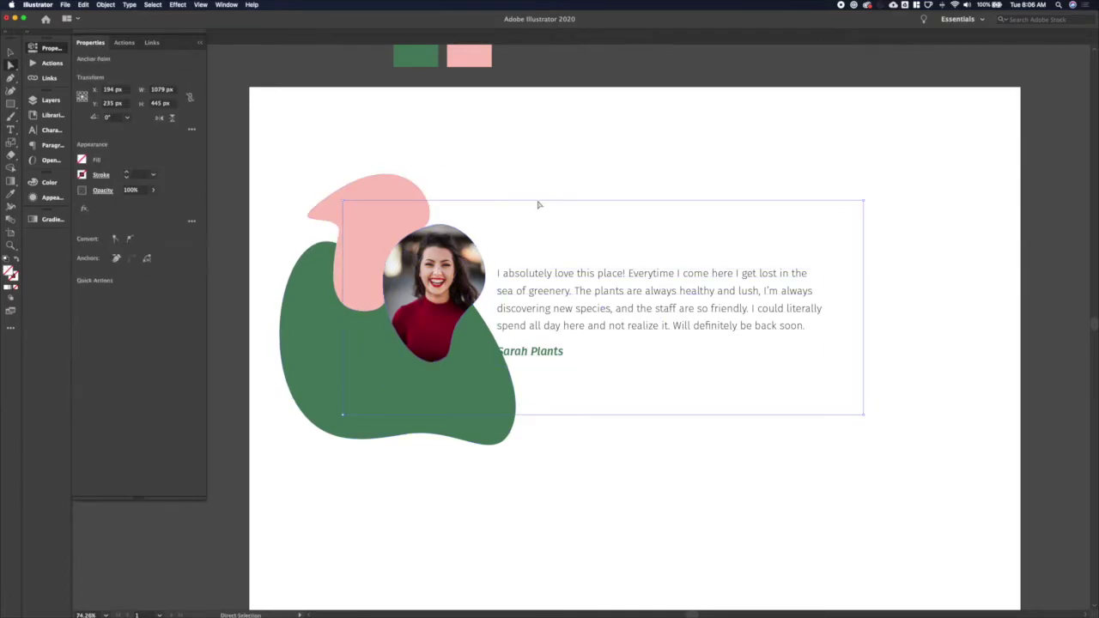
pyautogui.click(81, 160)
pyautogui.click(21, 200)
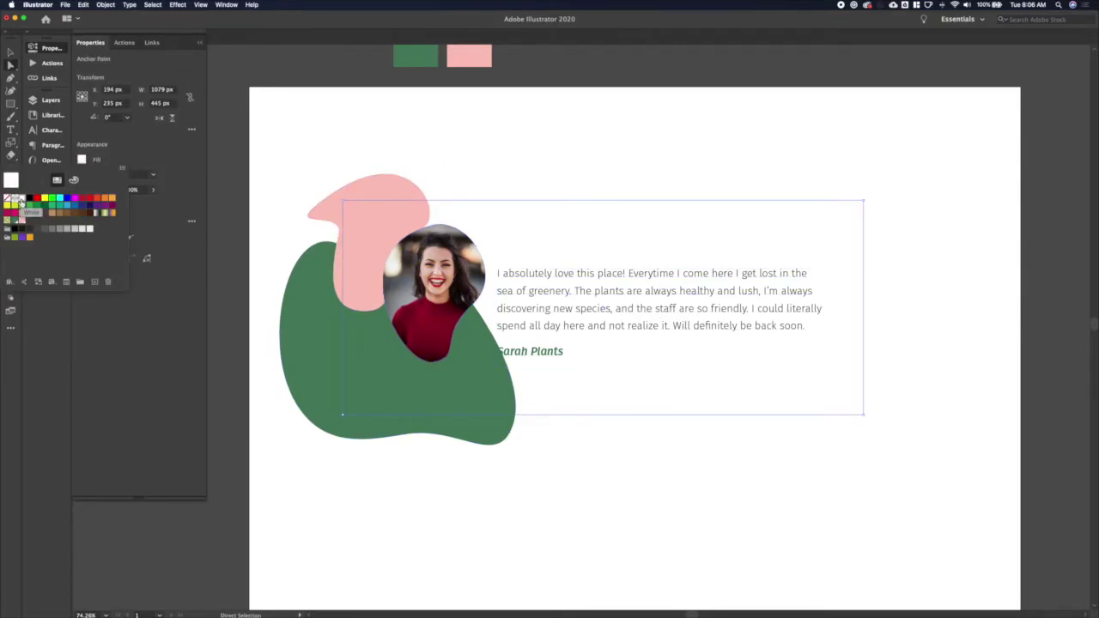
pyautogui.click(259, 156)
# Apply a Multiply drop shadow to the whole card clip group with 30% opacity, 0 px X and Y offsets and 30 px blur.
pyautogui.press('v')
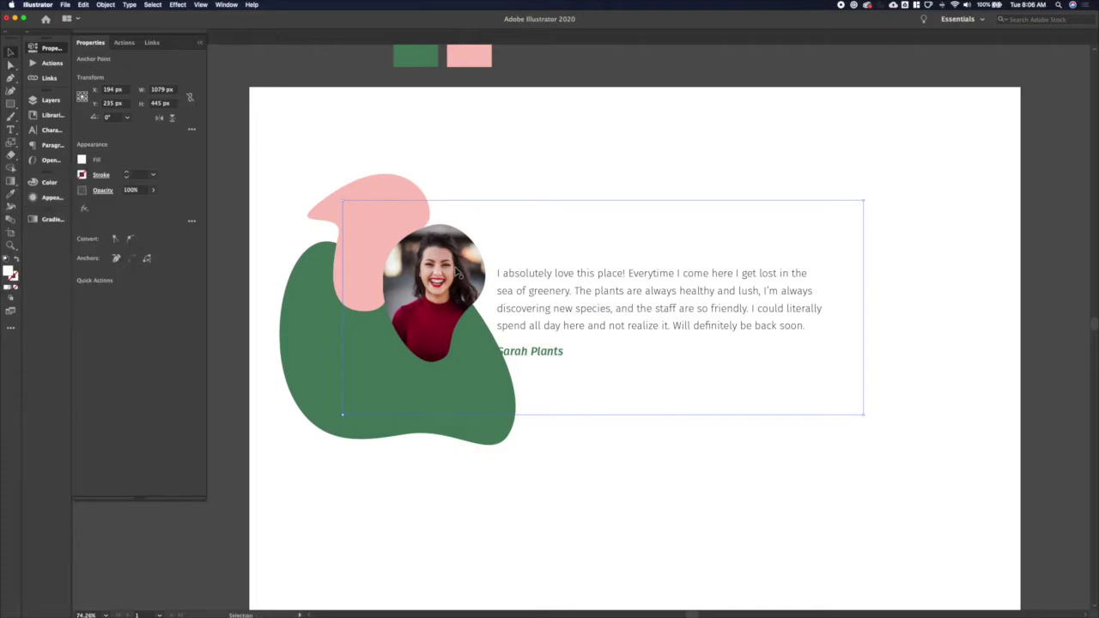
pyautogui.click(481, 176)
pyautogui.moveTo(475, 243); pyautogui.dragTo(470, 243)
pyautogui.hotkey('shift', 'Right')
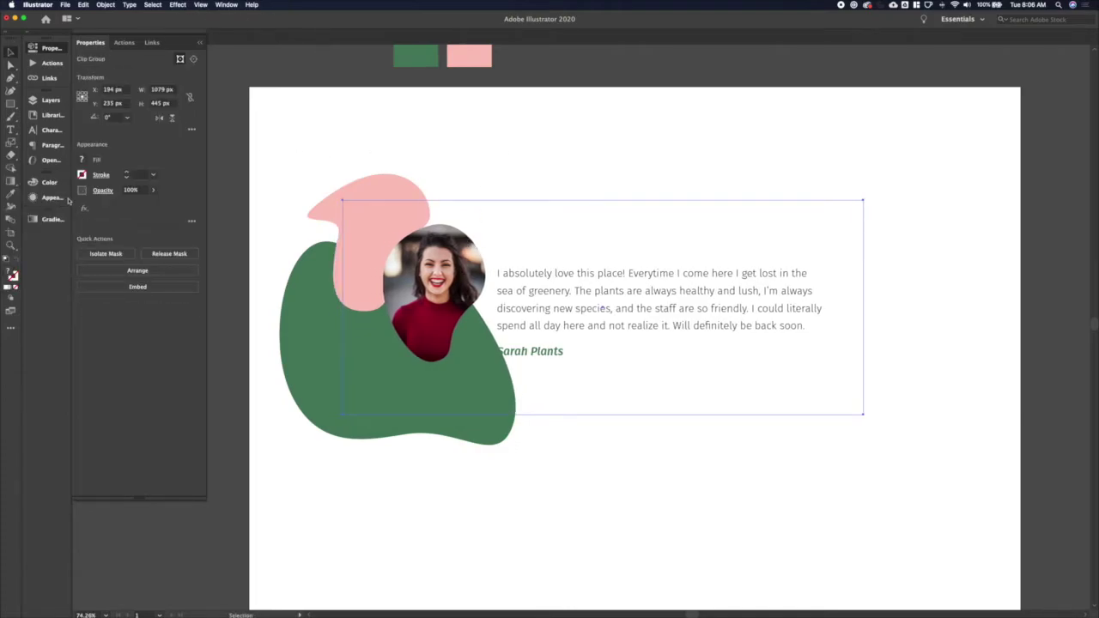
pyautogui.click(83, 208)
pyautogui.moveTo(96, 282)
pyautogui.click(179, 283)
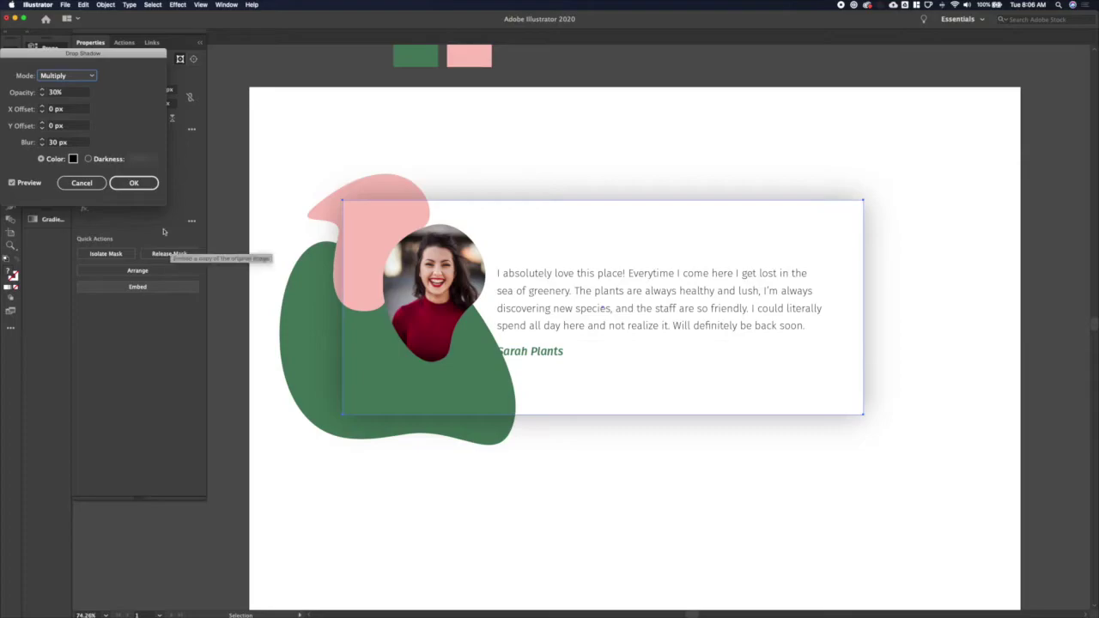
pyautogui.press('Return')
pyautogui.click(356, 164)
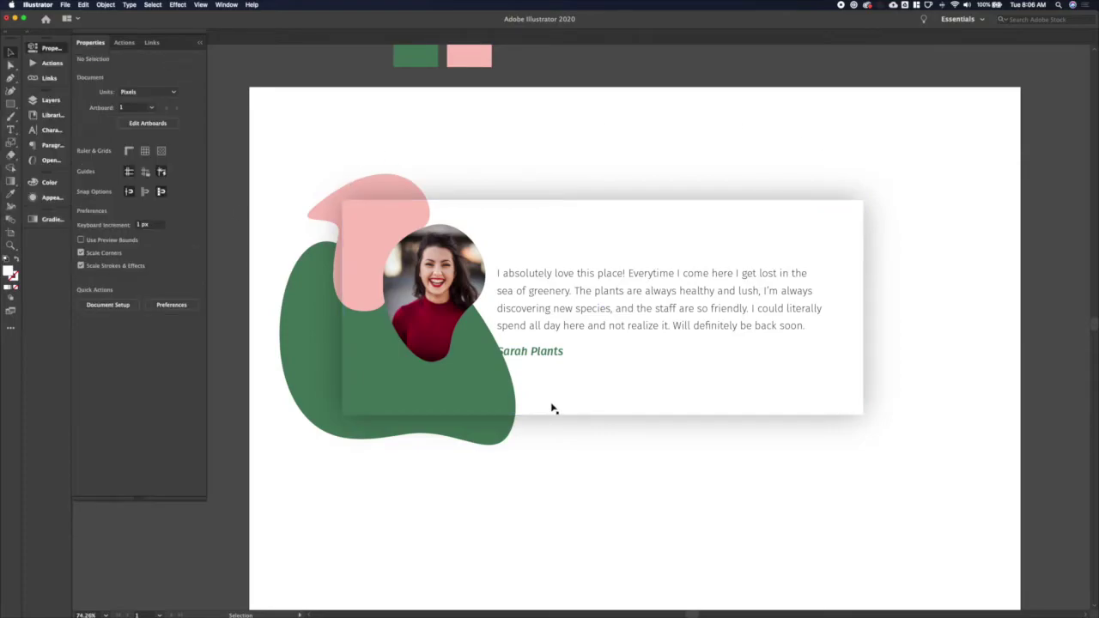
# Nudge the outer green shape and its clipped copy left by the same amount so they clear the reviewer's name.
pyautogui.click(548, 355)
pyautogui.press('a')
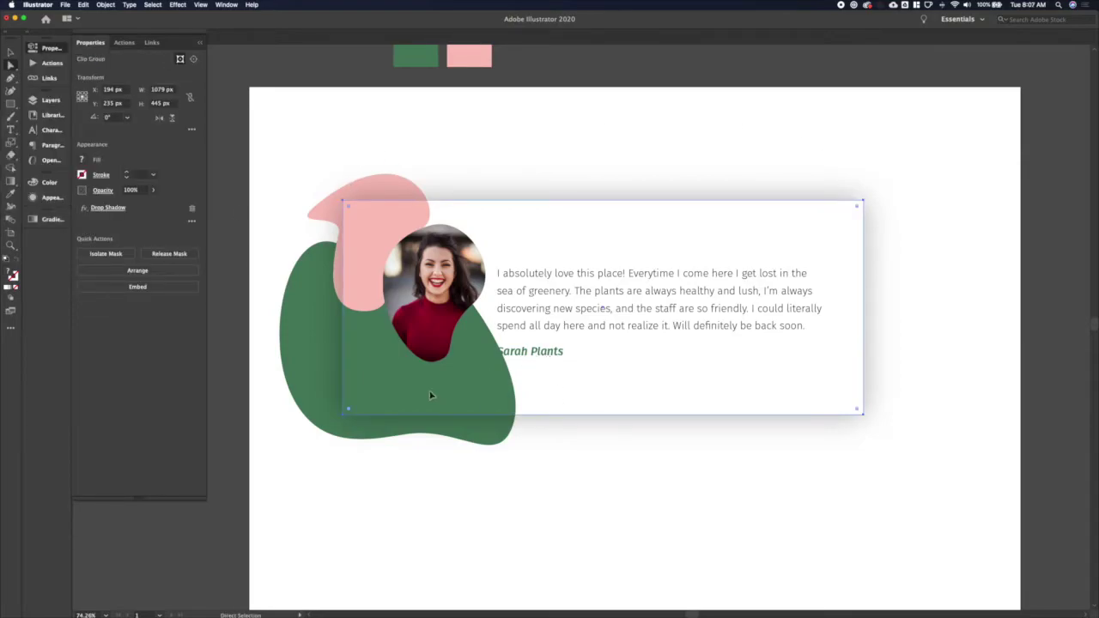
pyautogui.click(286, 336)
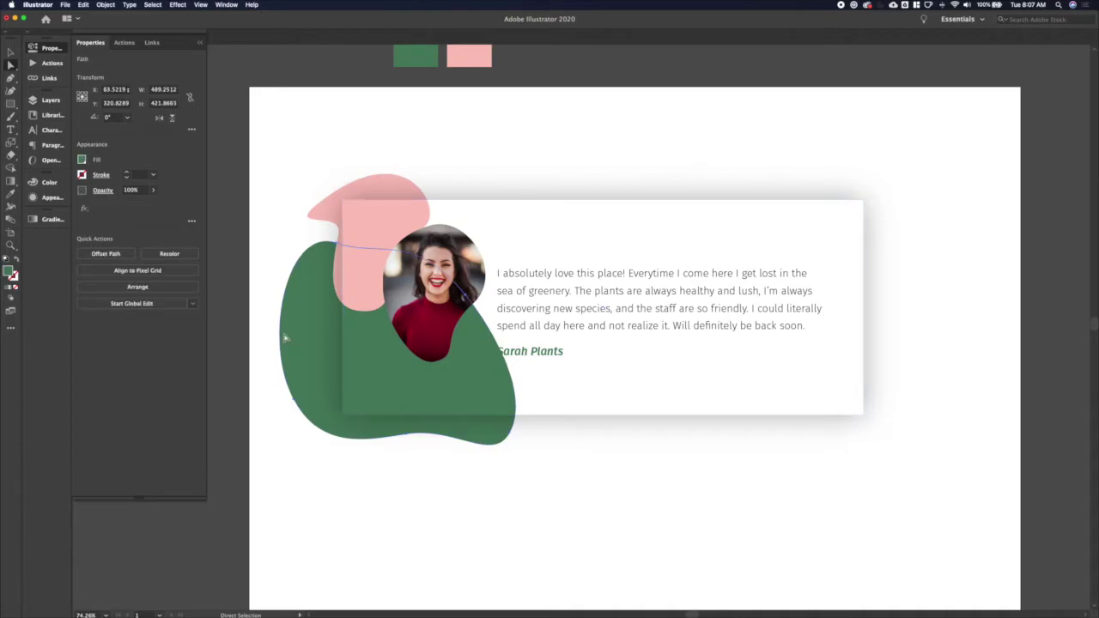
pyautogui.hotkey('shift', 'Left')
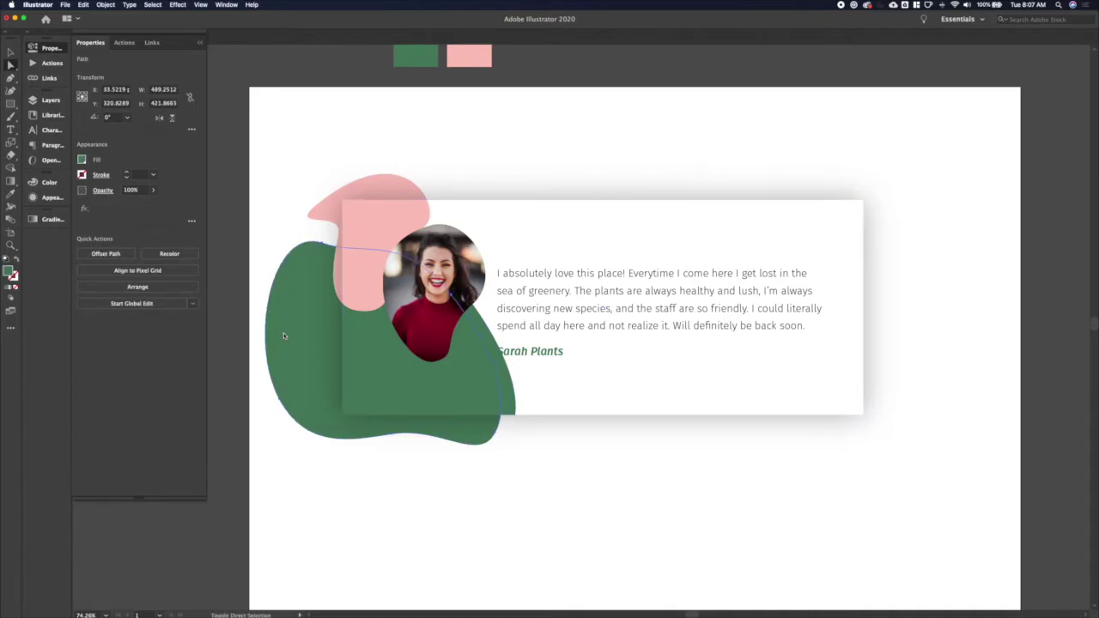
pyautogui.hotkey('shift', 'Left')
pyautogui.click(490, 332)
pyautogui.hotkey('shift', 'Left')
pyautogui.hotkey('shift', 'Left')
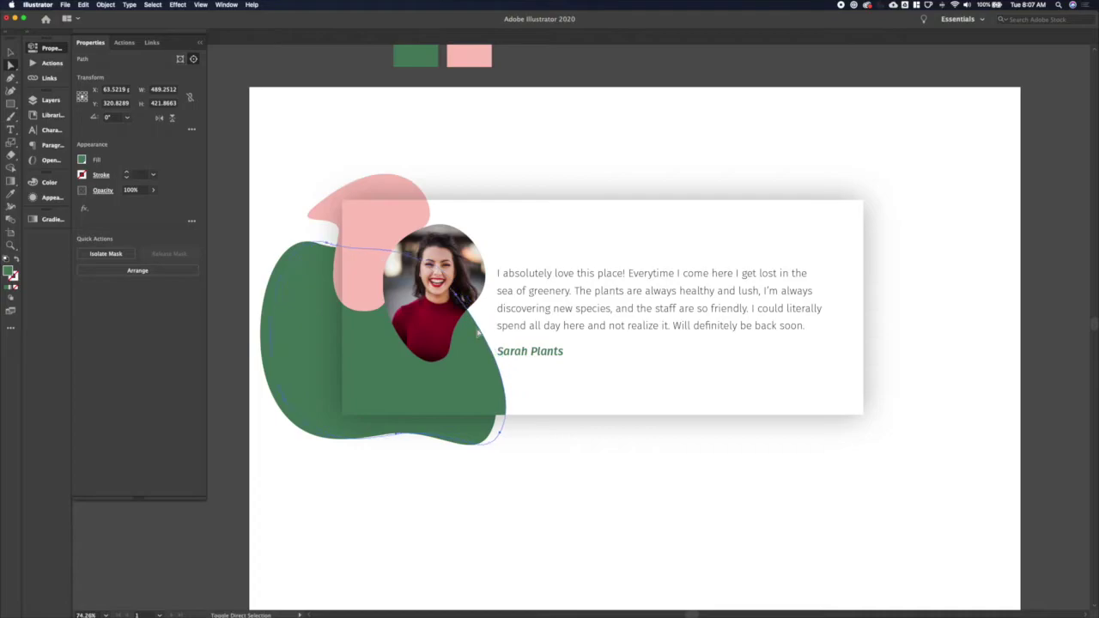
pyautogui.hotkey('shift', 'Left')
pyautogui.hotkey('shift', 'Left')
pyautogui.press('v')
pyautogui.click(613, 483)
# Open the card's clip group in isolation mode with nothing selected.
pyautogui.click(573, 281)
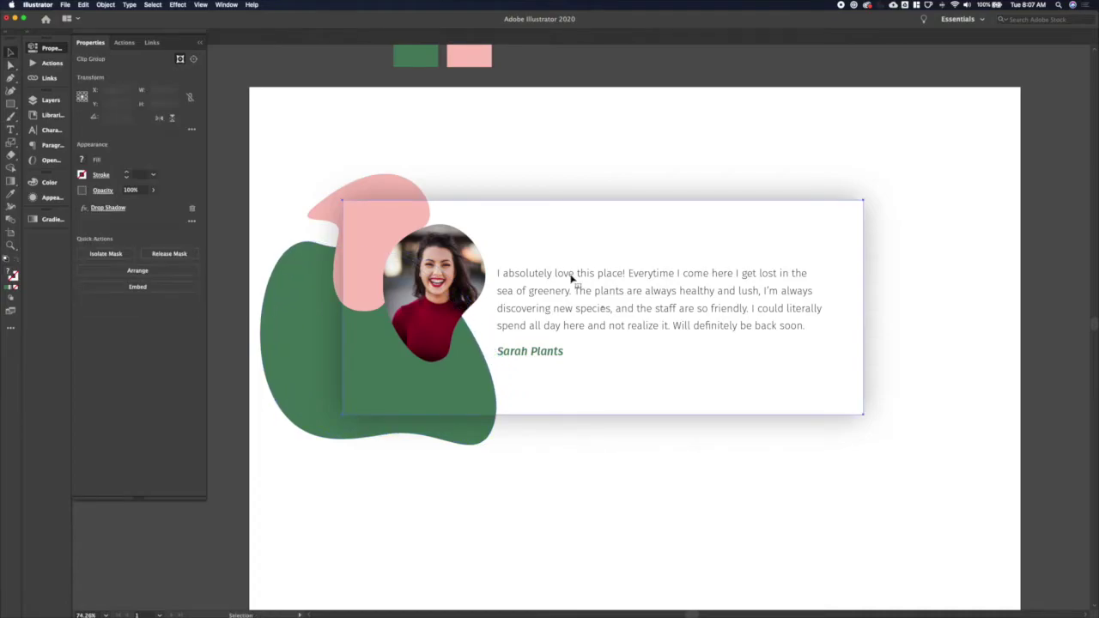
pyautogui.doubleClick(540, 304)
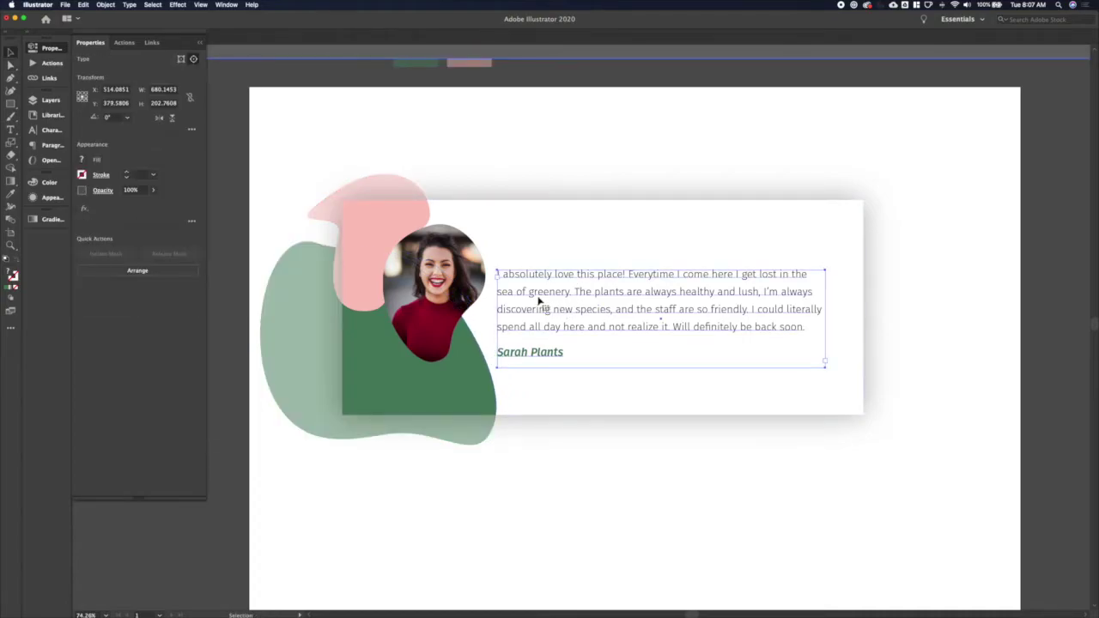
pyautogui.hscroll(-10, 714, 579)
pyautogui.click(859, 486)
pyautogui.hscroll(10, 859, 487)
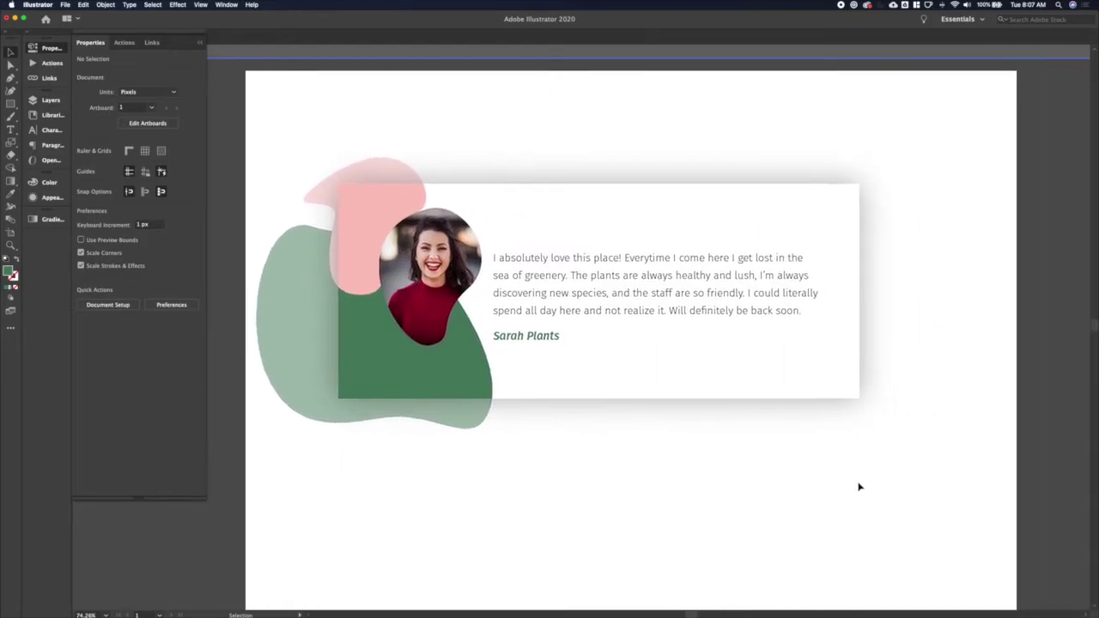
pyautogui.hscroll(1, 859, 487)
# Try rounding the card's corners with different radii, then undo the corner changes.
pyautogui.click(734, 400)
pyautogui.press('a')
pyautogui.moveTo(834, 397)
pyautogui.mouseDown()
pyautogui.moveTo(802, 381)
pyautogui.moveTo(821, 386)
pyautogui.mouseUp()
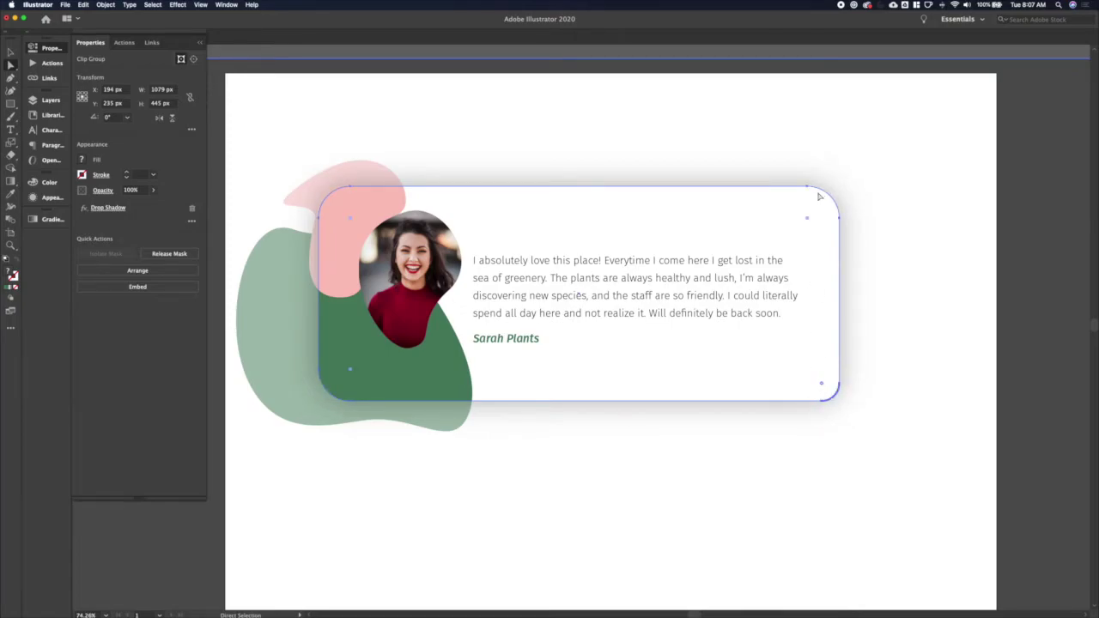
pyautogui.moveTo(809, 219); pyautogui.dragTo(759, 256)
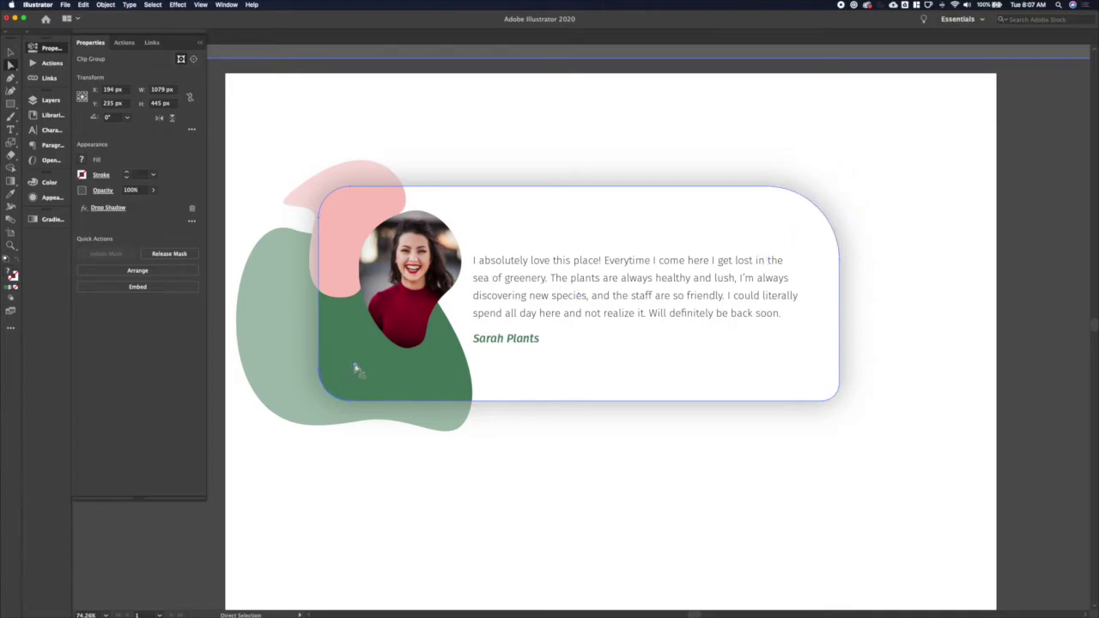
pyautogui.moveTo(356, 368); pyautogui.dragTo(424, 296)
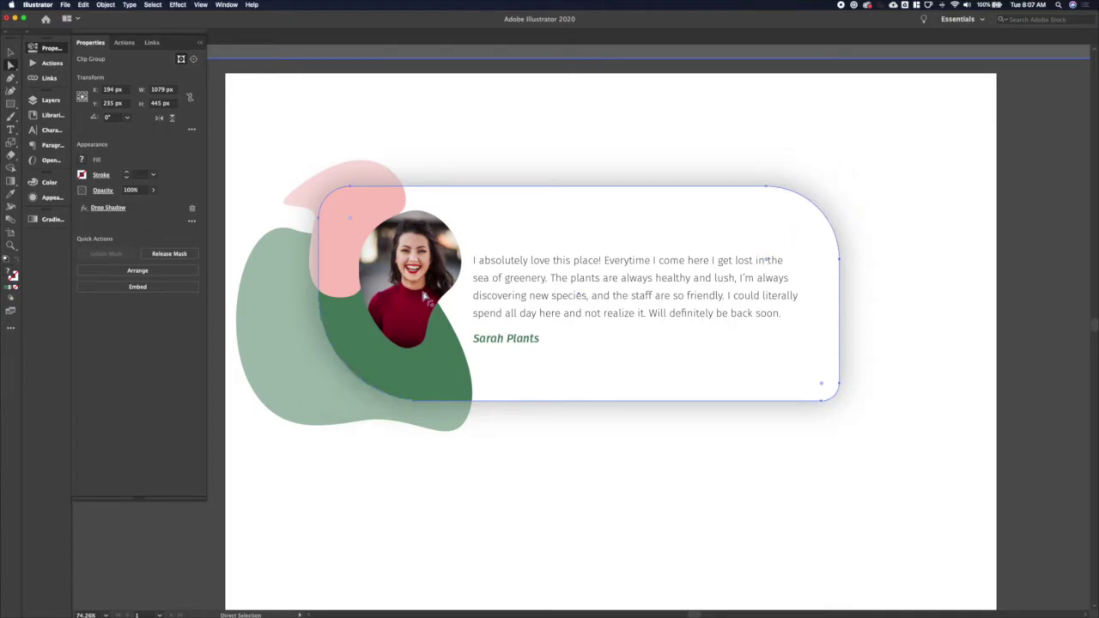
pyautogui.press('super+z')
pyautogui.press('super+z')
pyautogui.press('super+z')
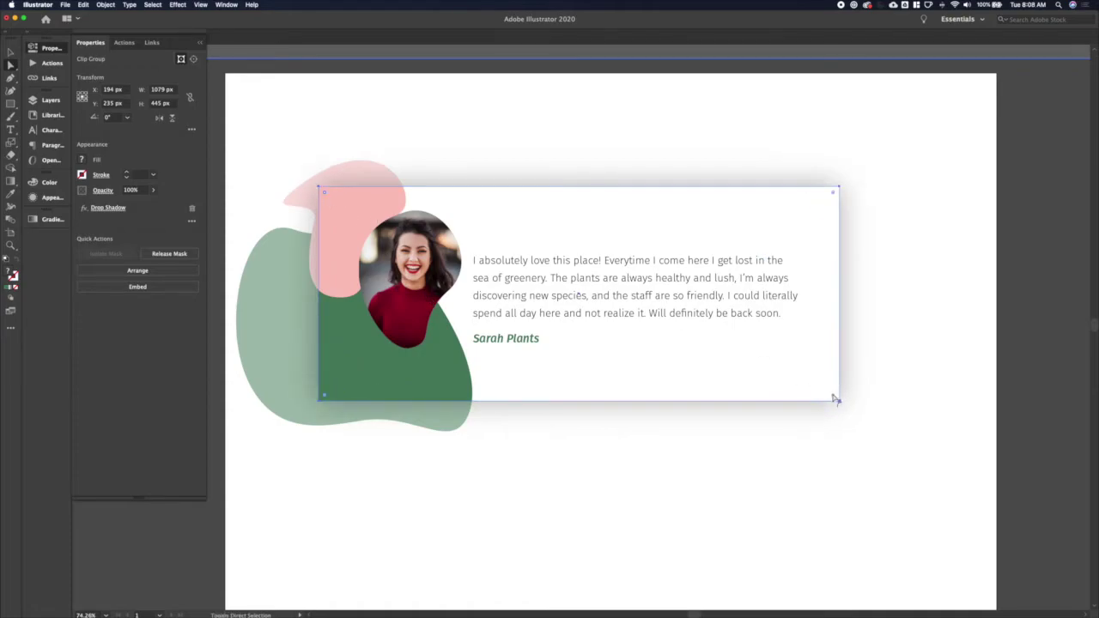
# Round the card's corners with larger radii at upper left and lower right and smaller ones at the other two, then leave isolation mode.
pyautogui.moveTo(832, 395); pyautogui.dragTo(766, 331)
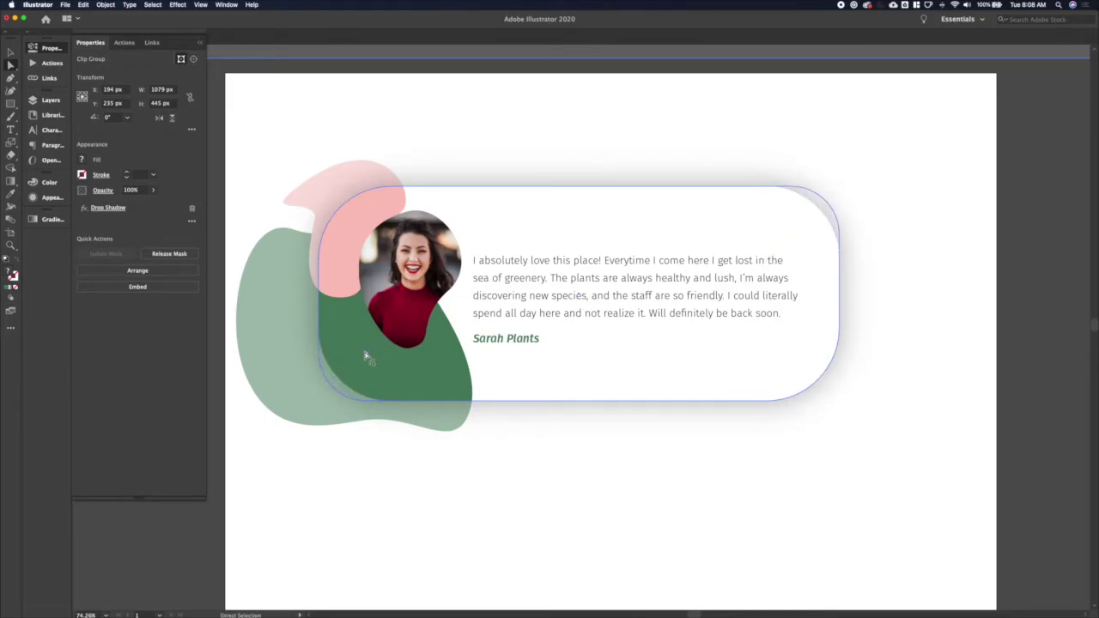
pyautogui.click(912, 229)
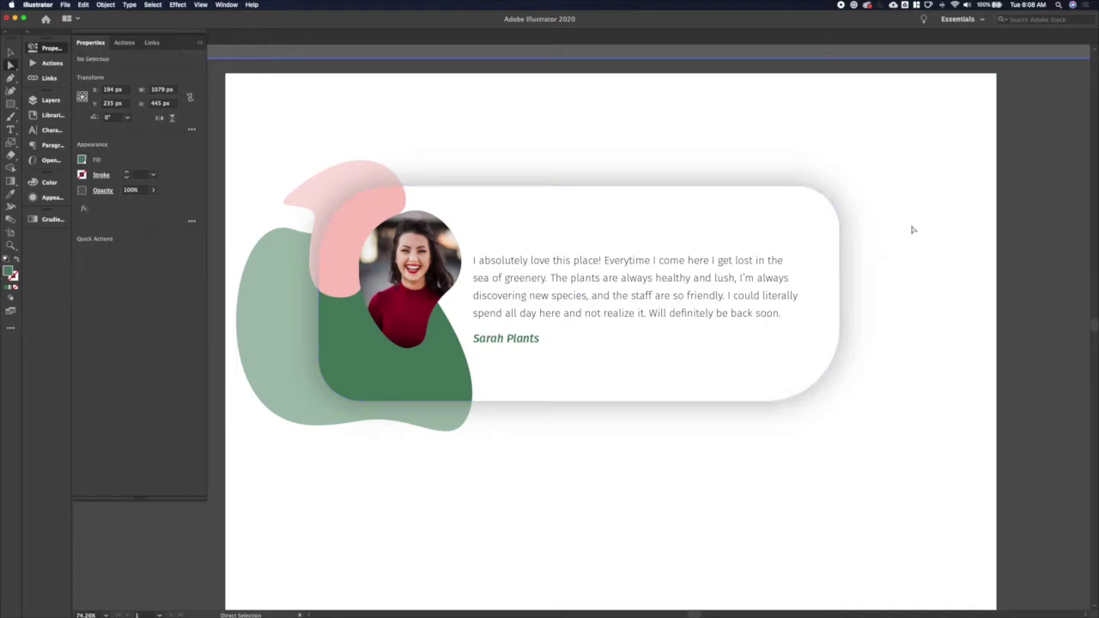
pyautogui.press('v')
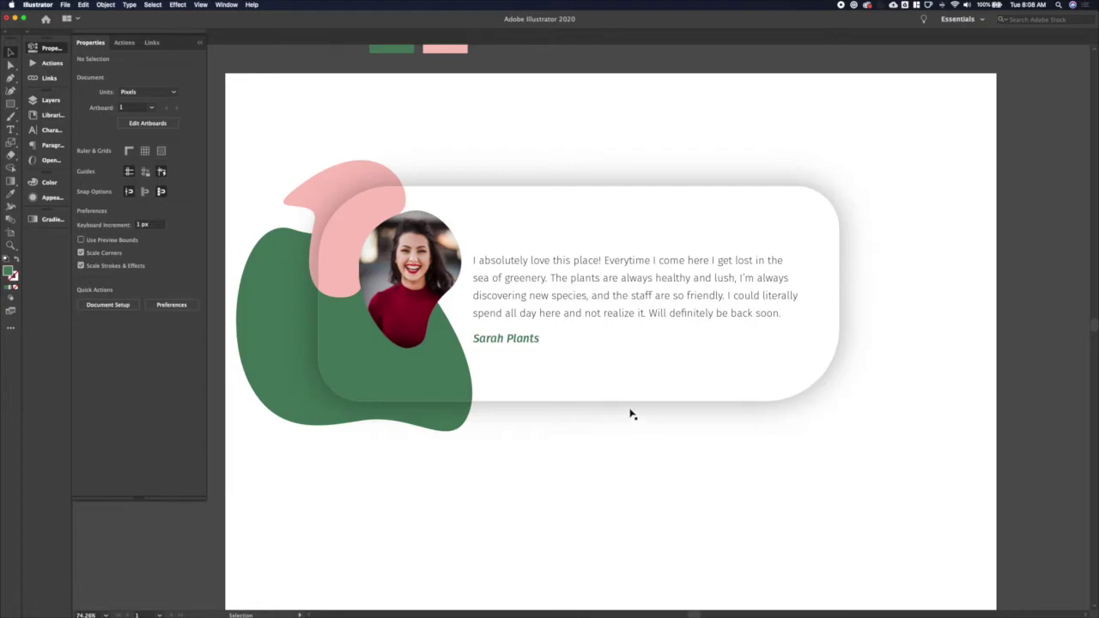
# Draw a 14 px circle below the reviewer's name and give it the pink of the organic shape.
pyautogui.press('l')
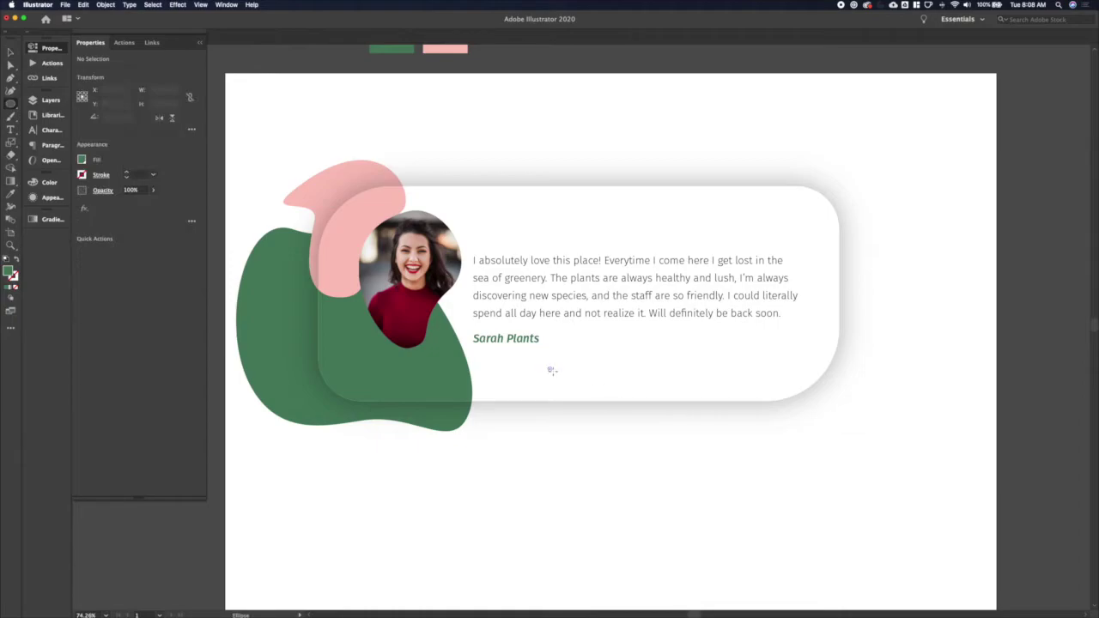
pyautogui.moveTo(550, 369); pyautogui.dragTo(552, 372)
pyautogui.scroll(5, 555, 378)
pyautogui.hscroll(-5, 555, 378)
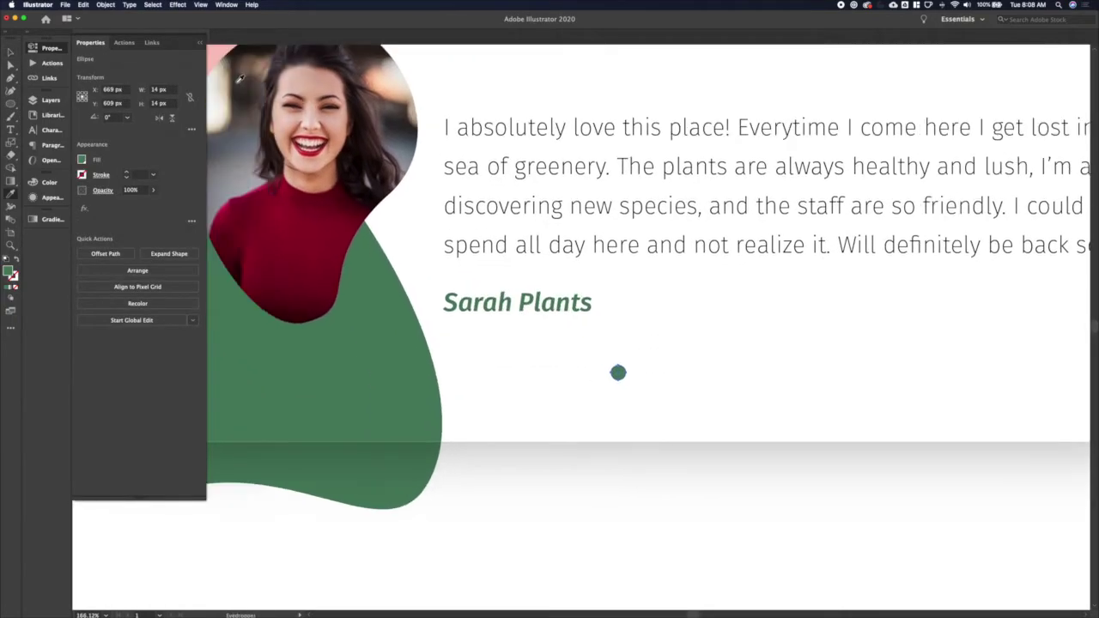
pyautogui.scroll(2, 555, 378)
pyautogui.press('i')
pyautogui.click(239, 80)
pyautogui.press('v')
# Duplicate the pink circle into a horizontal row of four dots and distribute them evenly by their centers.
pyautogui.moveTo(680, 396); pyautogui.dragTo(649, 420)
pyautogui.moveTo(649, 420); pyautogui.dragTo(712, 419)
pyautogui.keyDown('shift'); pyautogui.click(679, 419); pyautogui.keyUp('shift')
pyautogui.keyDown('shift'); pyautogui.click(645, 419); pyautogui.keyUp('shift')
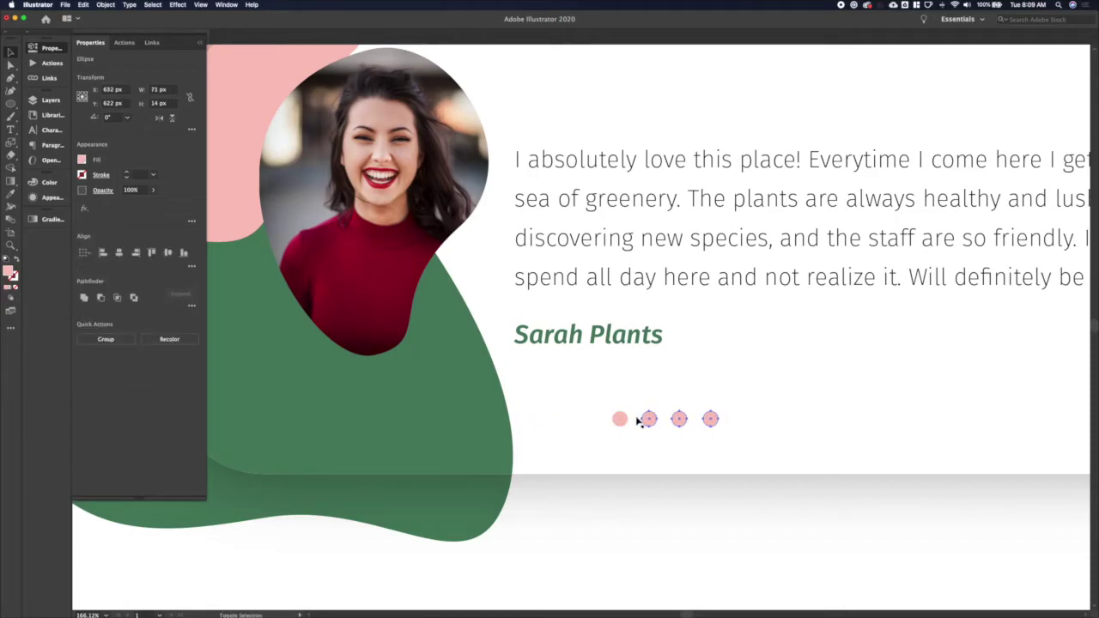
pyautogui.keyDown('shift'); pyautogui.click(620, 419); pyautogui.keyUp('shift')
pyautogui.click(191, 268)
pyautogui.click(168, 327)
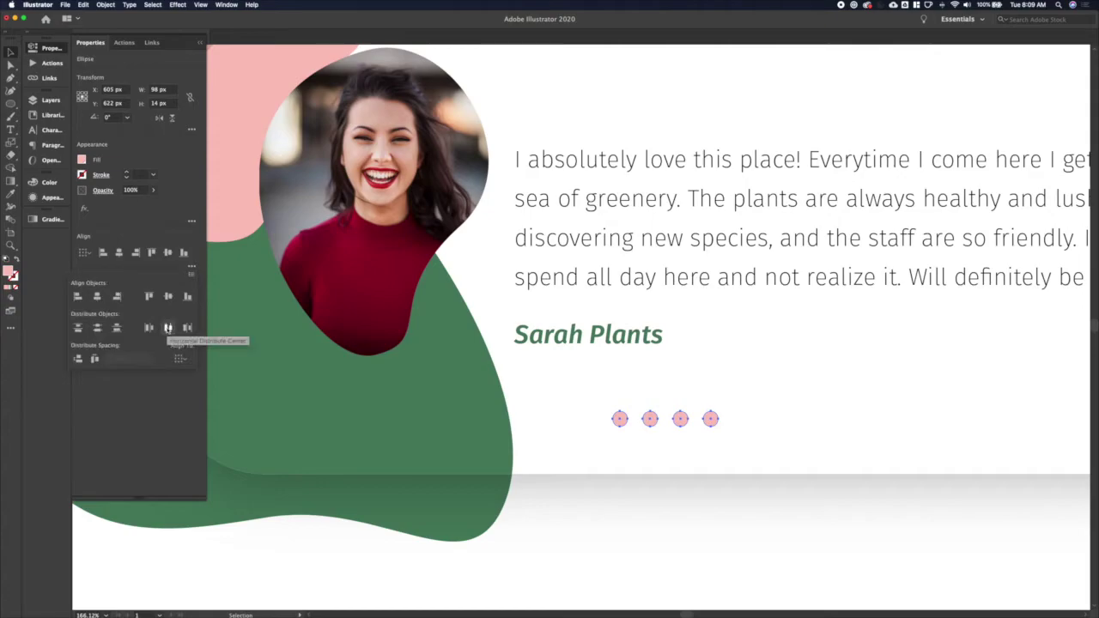
# Set the first, third and fourth dots to 50% opacity, keeping the second one fully opaque.
pyautogui.click(654, 424)
pyautogui.keyDown('shift'); pyautogui.click(653, 423); pyautogui.keyUp('shift')
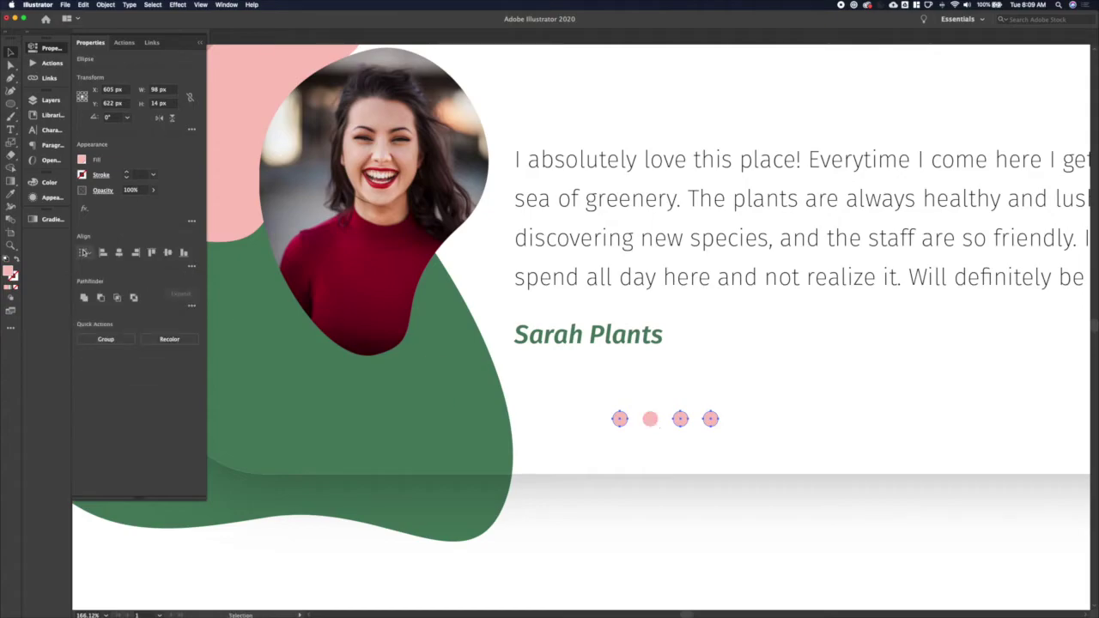
pyautogui.click(136, 190)
pyautogui.hotkey('shift', 'Down')
pyautogui.hotkey('shift', 'Down')
pyautogui.hotkey('shift', 'Down')
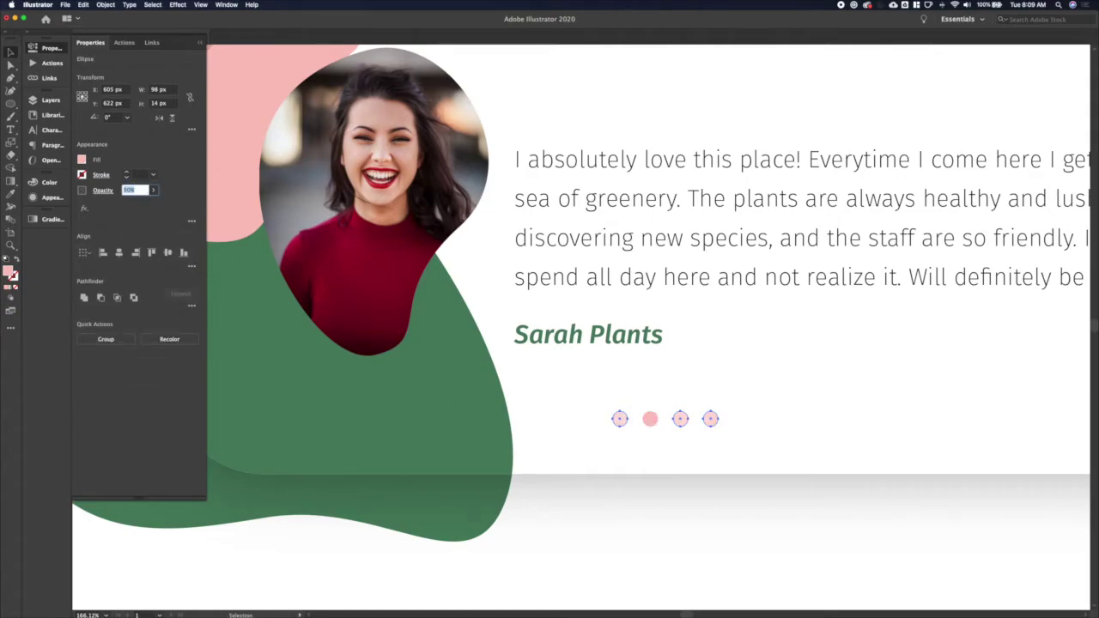
pyautogui.press('Return')
pyautogui.keyDown('shift'); pyautogui.click(650, 421); pyautogui.keyUp('shift')
pyautogui.click(665, 533)
# Group the four pink pagination dots.
pyautogui.click(621, 420)
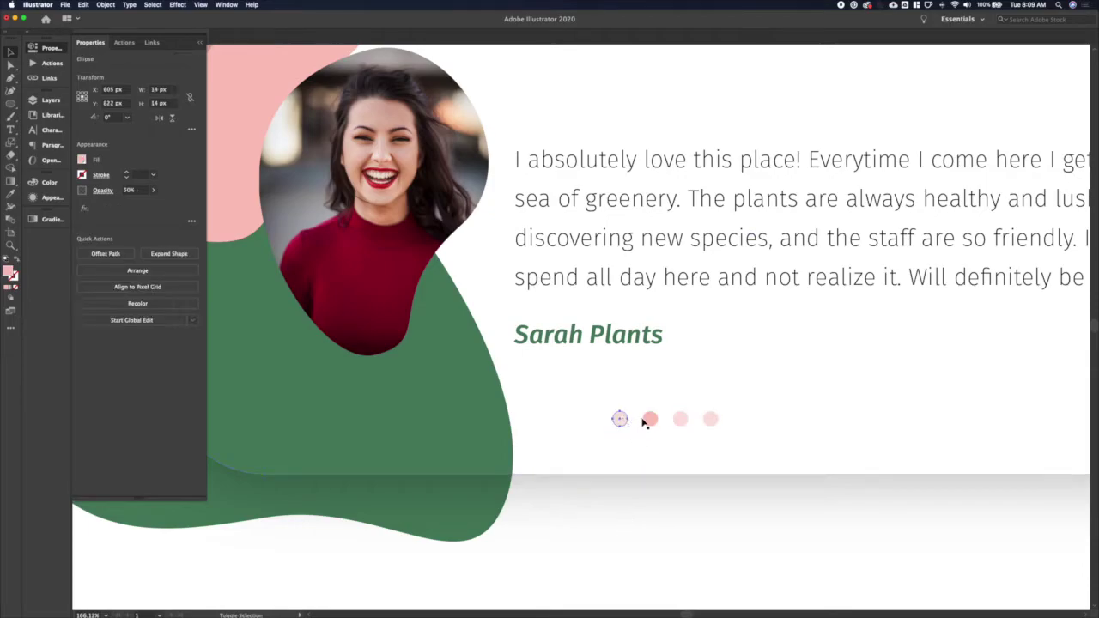
pyautogui.keyDown('shift'); pyautogui.click(649, 422); pyautogui.keyUp('shift')
pyautogui.keyDown('shift'); pyautogui.click(684, 422); pyautogui.keyUp('shift')
pyautogui.keyDown('shift'); pyautogui.click(713, 421); pyautogui.keyUp('shift')
pyautogui.press('super+g')
# Move the group of dots inside the card, above the testimonial quote.
pyautogui.scroll(-5, 714, 423)
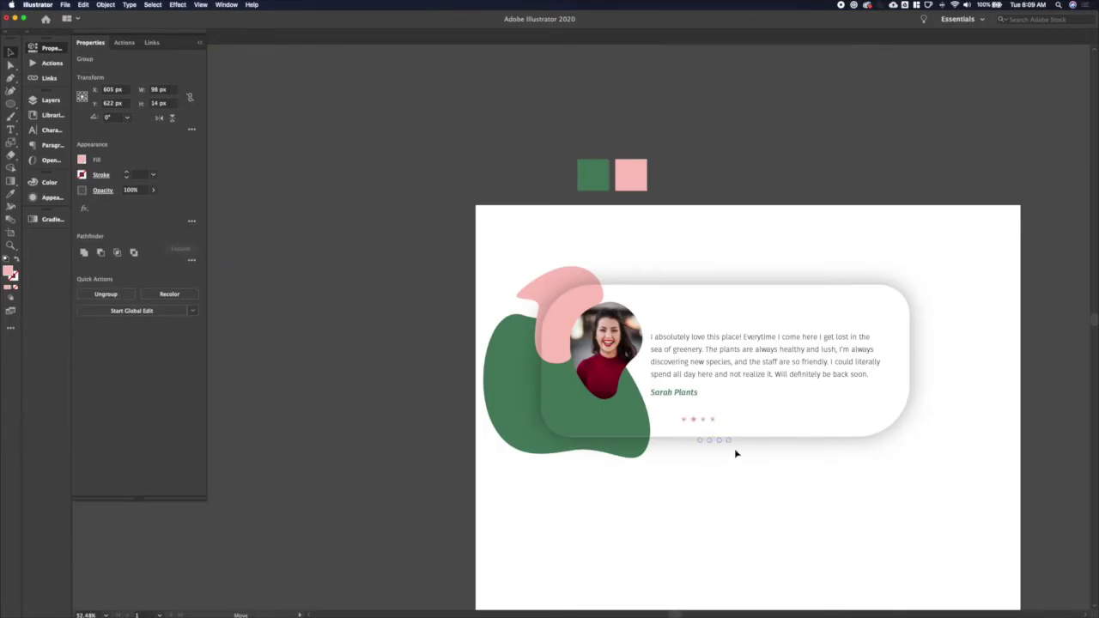
pyautogui.moveTo(736, 454); pyautogui.dragTo(740, 469)
pyautogui.hscroll(5, 740, 468)
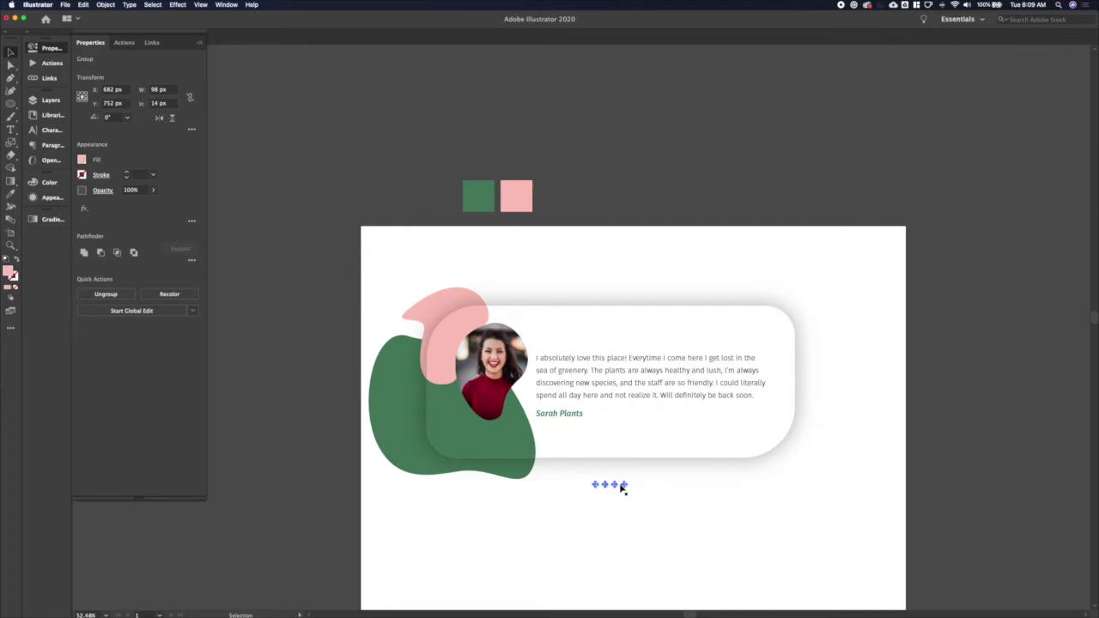
pyautogui.click(610, 564)
pyautogui.scroll(2, 656, 542)
pyautogui.moveTo(621, 474); pyautogui.dragTo(612, 287)
pyautogui.click(636, 197)
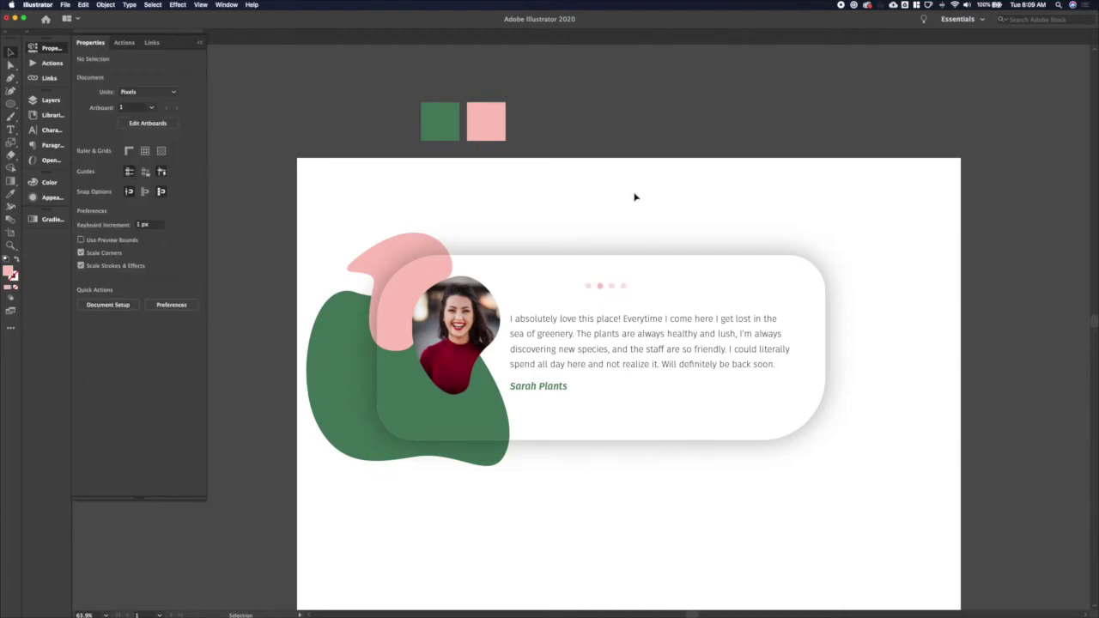
# Turn the dot group into a vertical column scaled to about 8 by 58 px and place it just right of the quote.
pyautogui.click(602, 291)
pyautogui.press('r')
pyautogui.moveTo(589, 245); pyautogui.dragTo(647, 250)
pyautogui.press('v')
pyautogui.press('s')
pyautogui.press('v')
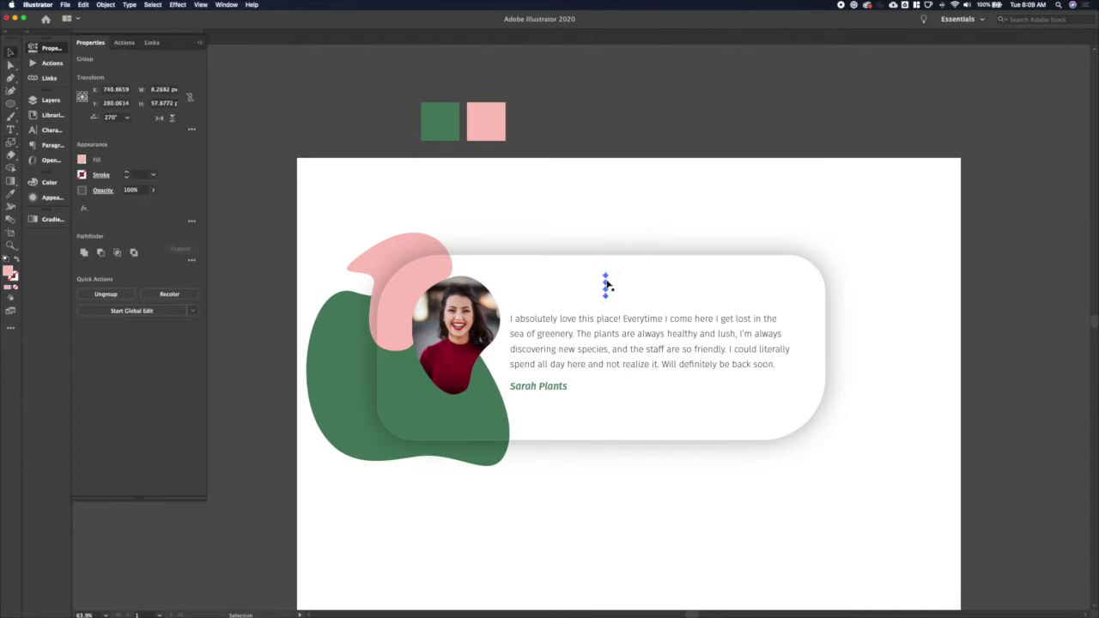
pyautogui.moveTo(794, 342); pyautogui.dragTo(795, 341)
pyautogui.click(765, 330)
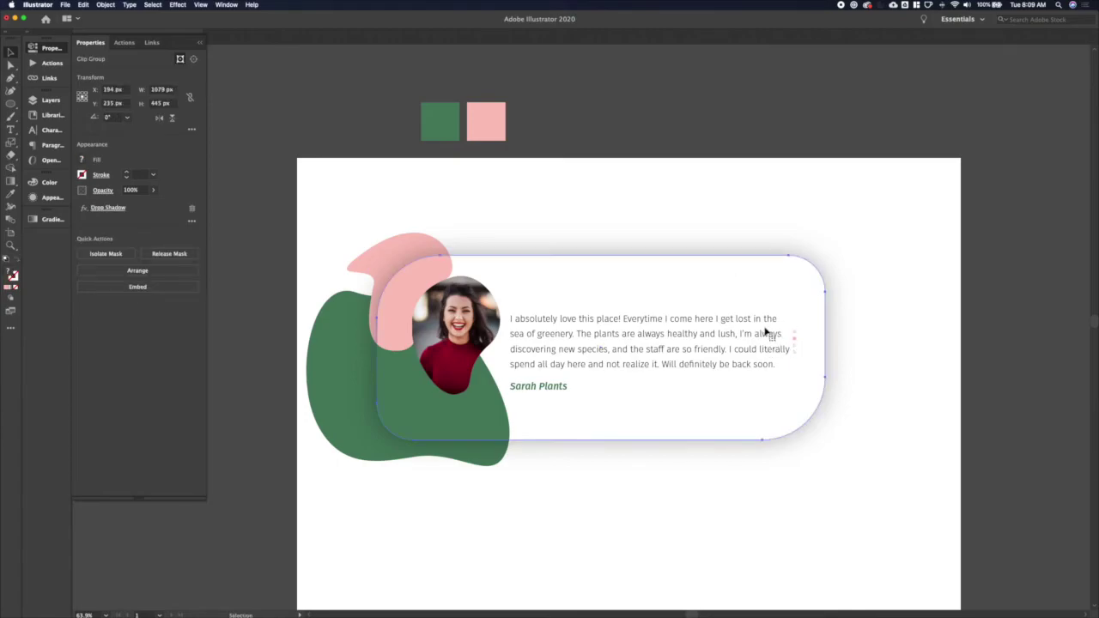
# Narrow the quote text frame to about 590 px wide by moving its right edge 90 px left.
pyautogui.press('a')
pyautogui.doubleClick(734, 335)
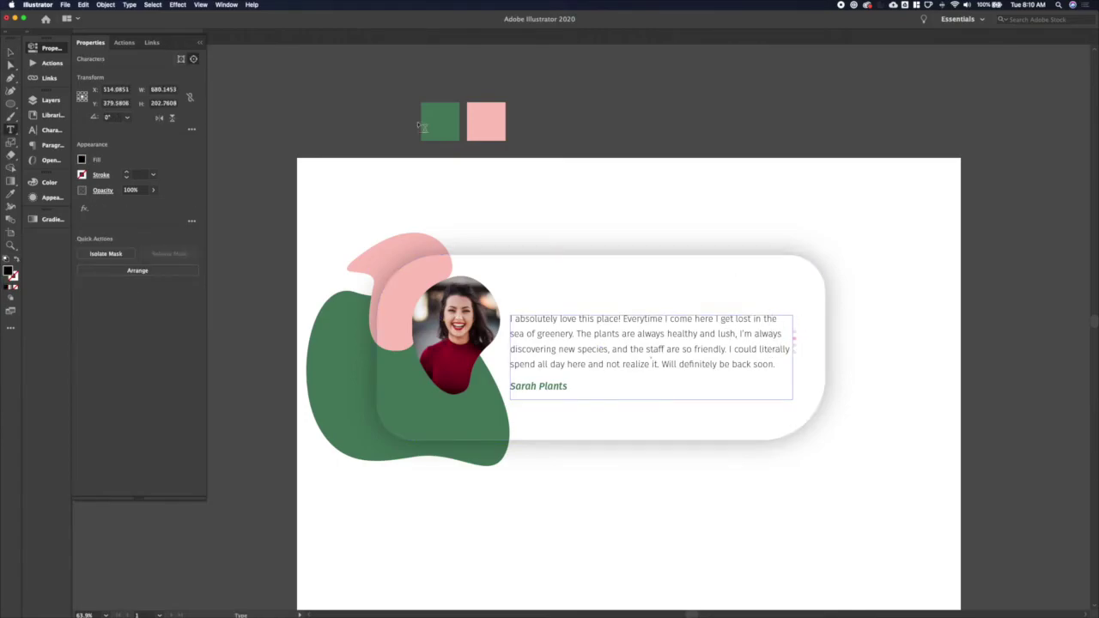
pyautogui.press('Escape')
pyautogui.click(792, 319)
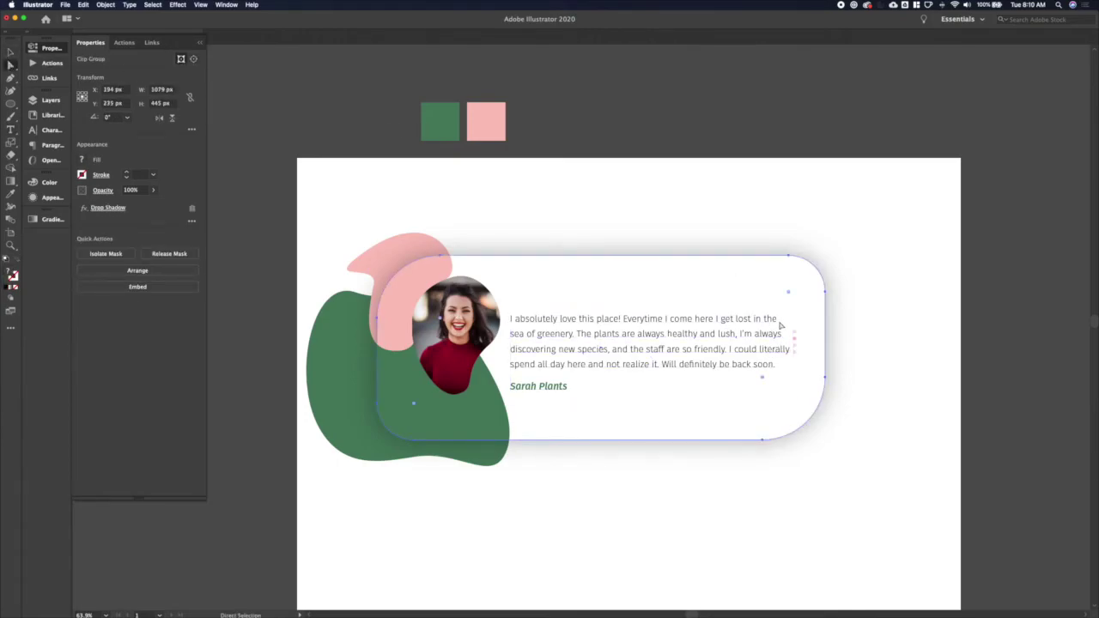
pyautogui.scroll(5, 779, 323)
pyautogui.doubleClick(756, 326)
pyautogui.click(756, 322)
pyautogui.click(11, 65)
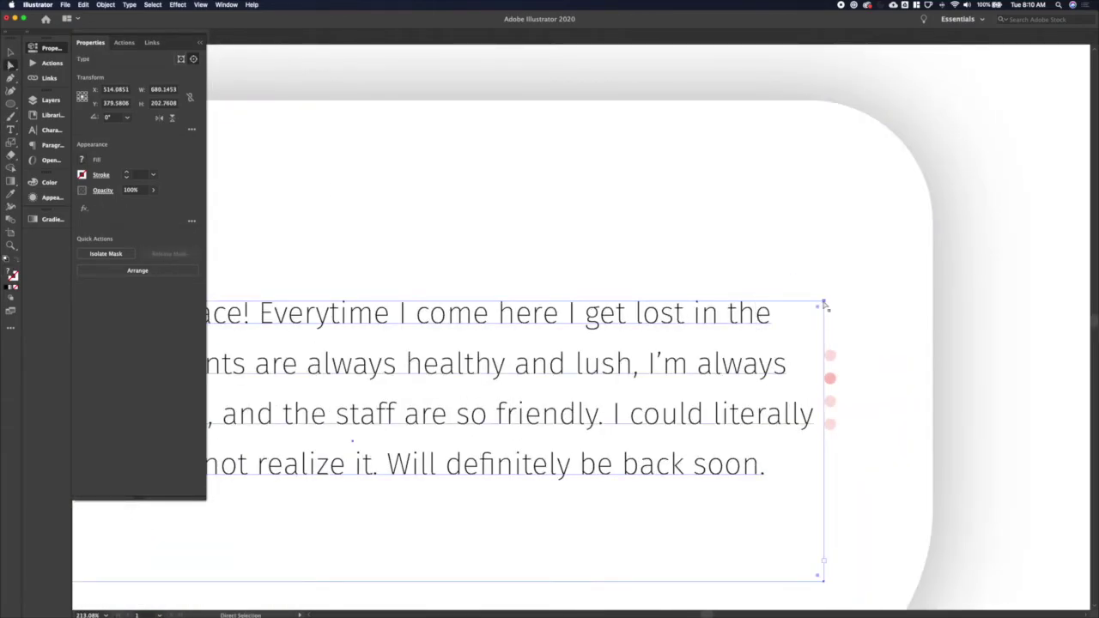
pyautogui.click(824, 301)
pyautogui.keyDown('shift'); pyautogui.click(825, 583); pyautogui.keyUp('shift')
pyautogui.hotkey('shift', 'Left')
pyautogui.hotkey('shift', 'Left')
pyautogui.hotkey('shift', 'Left')
pyautogui.hotkey('shift', 'Left')
pyautogui.hotkey('shift', 'Left')
pyautogui.hotkey('shift', 'Left')
pyautogui.hotkey('shift', 'Left')
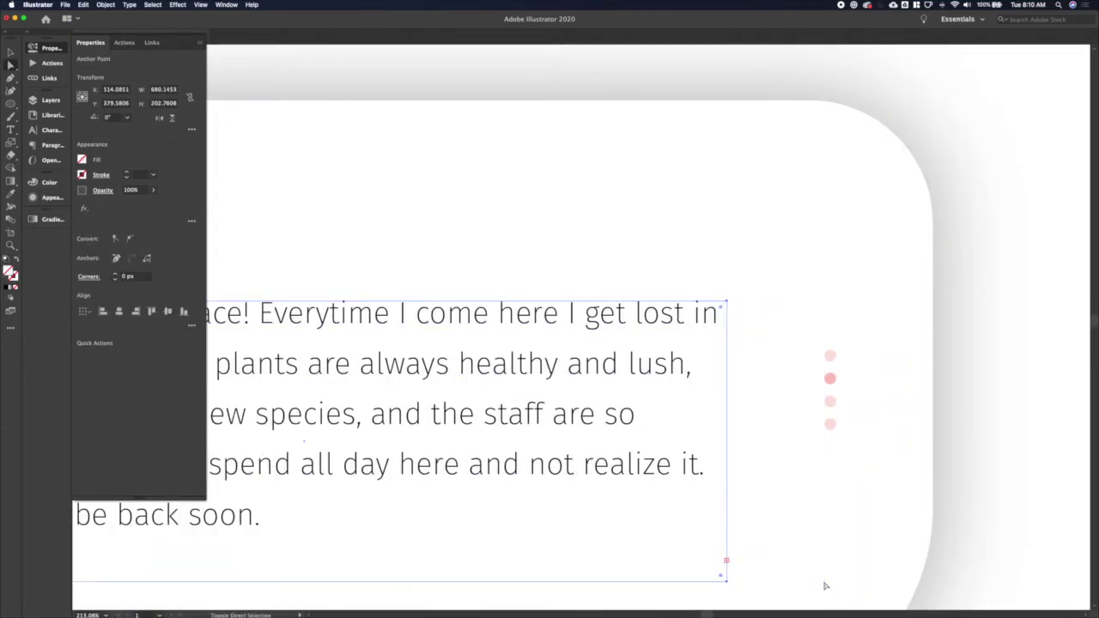
pyautogui.hotkey('shift', 'Left')
pyautogui.hotkey('shift', 'Left')
pyautogui.scroll(-5, 825, 586)
pyautogui.scroll(-2, 825, 588)
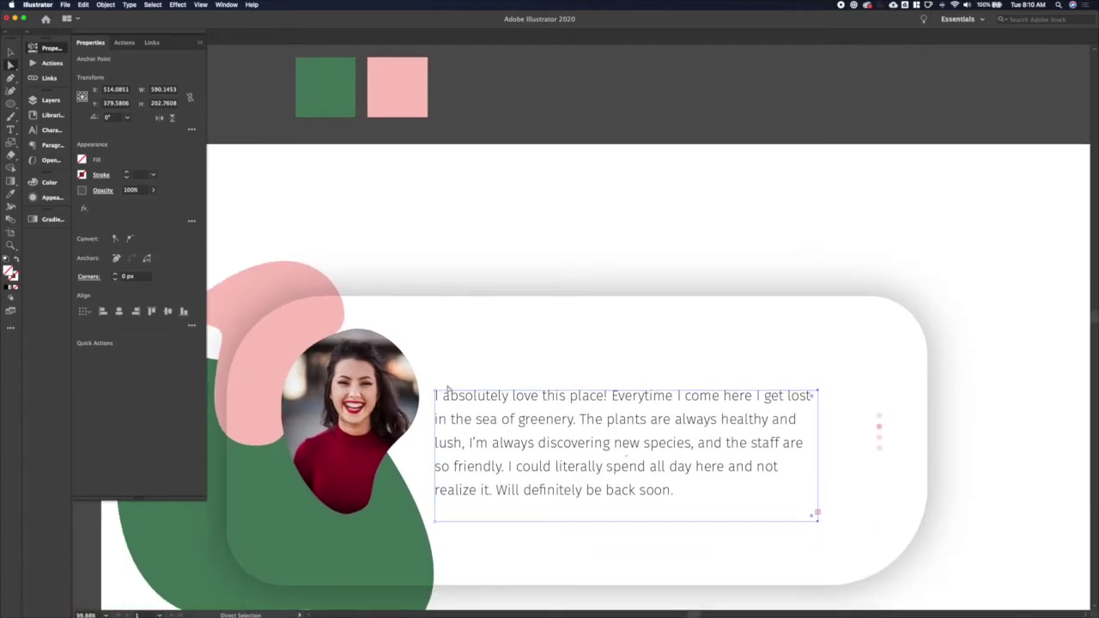
# Extend the top edge of the quote text frame upward by 25 px so the frame is about 228 px high.
pyautogui.click(436, 391)
pyautogui.keyDown('shift'); pyautogui.click(818, 391); pyautogui.keyUp('shift')
pyautogui.hotkey('shift', 'Up')
pyautogui.hotkey('shift', 'Up')
pyautogui.hotkey('shift', 'Up')
pyautogui.hotkey('shift', 'Up')
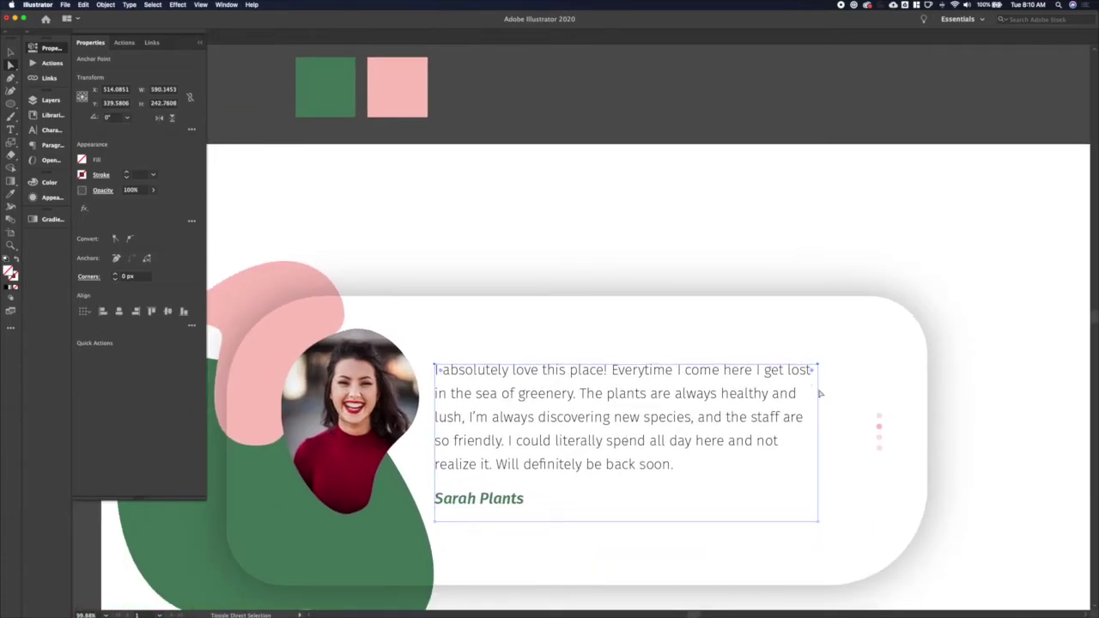
pyautogui.hotkey('shift', 'Down')
pyautogui.press('Down')
pyautogui.press('Down')
pyautogui.press('Down')
pyautogui.press('Down')
pyautogui.press('Down')
pyautogui.click(1003, 398)
pyautogui.press('v')
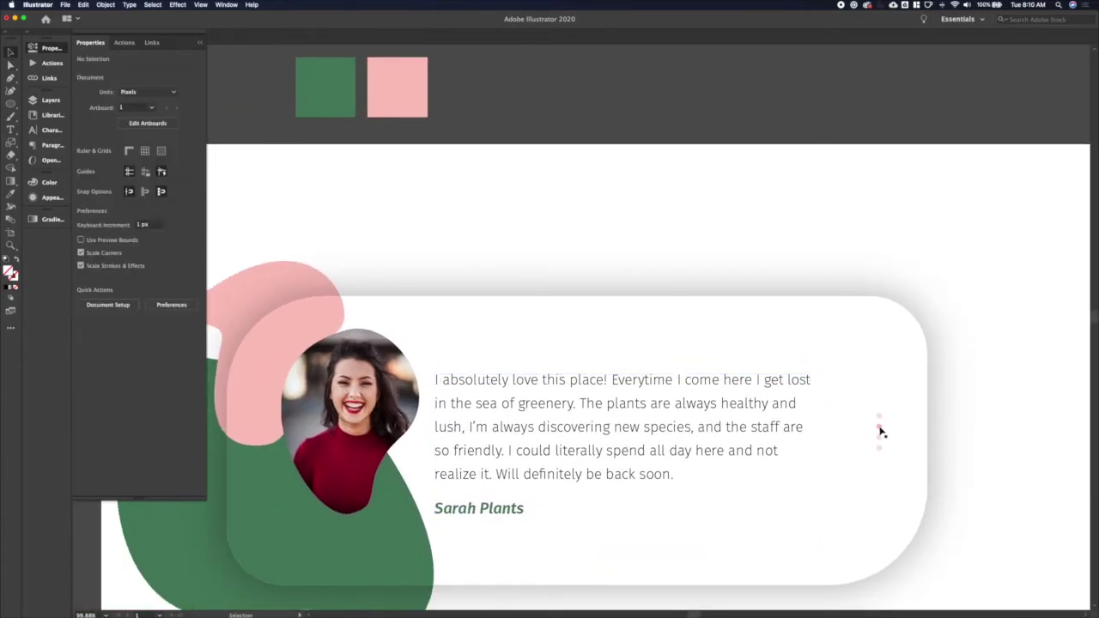
pyautogui.click(881, 432)
pyautogui.click(988, 427)
pyautogui.scroll(-3, 989, 427)
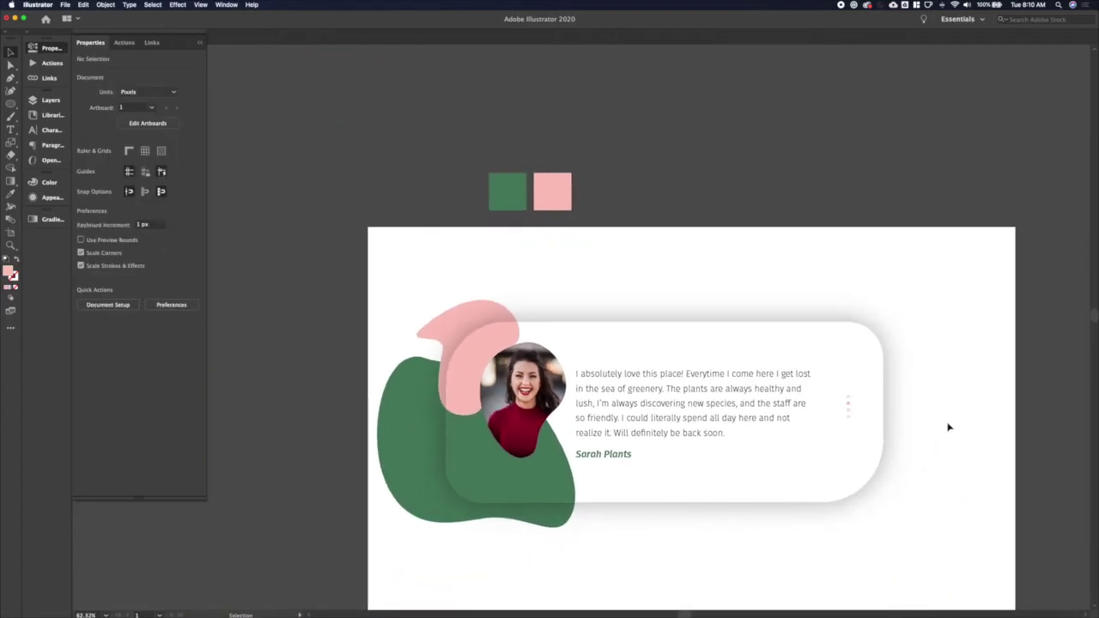
# Shift the quote text frame 14 px to the right, away from the portrait.
pyautogui.press('a')
pyautogui.click(674, 419)
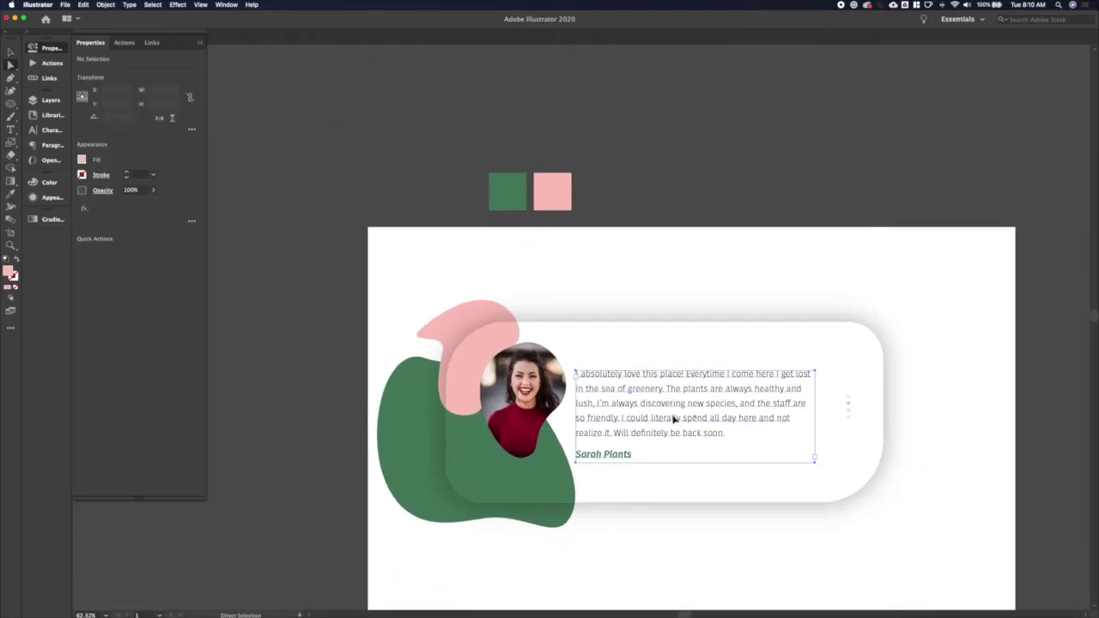
pyautogui.press('Right')
pyautogui.press('Right')
pyautogui.press('Right')
pyautogui.press('Right')
pyautogui.press('Right')
pyautogui.press('Right')
pyautogui.press('Right')
pyautogui.press('Right')
pyautogui.press('Right')
pyautogui.press('Right')
pyautogui.press('Right')
pyautogui.press('Right')
pyautogui.press('Right')
pyautogui.press('Right')
# Move the masked portrait down 28 px inside its clip group and exit isolation mode.
pyautogui.press('v')
pyautogui.doubleClick(510, 428)
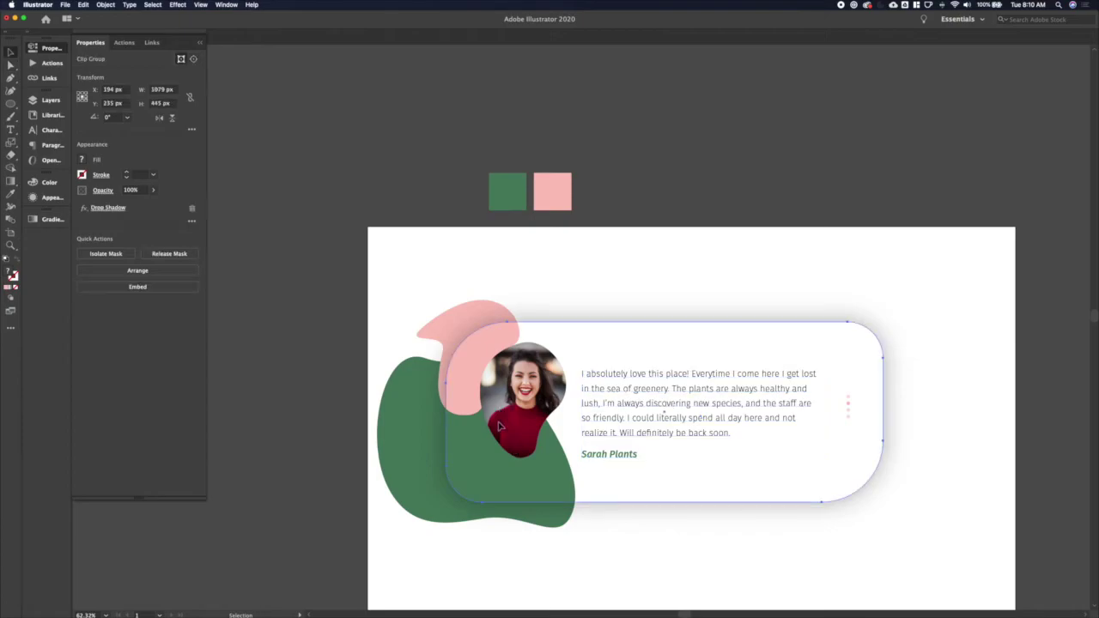
pyautogui.click(511, 429)
pyautogui.hotkey('shift', 'Down')
pyautogui.hotkey('shift', 'Down')
pyautogui.hotkey('shift', 'Down')
pyautogui.press('Up')
pyautogui.press('Up')
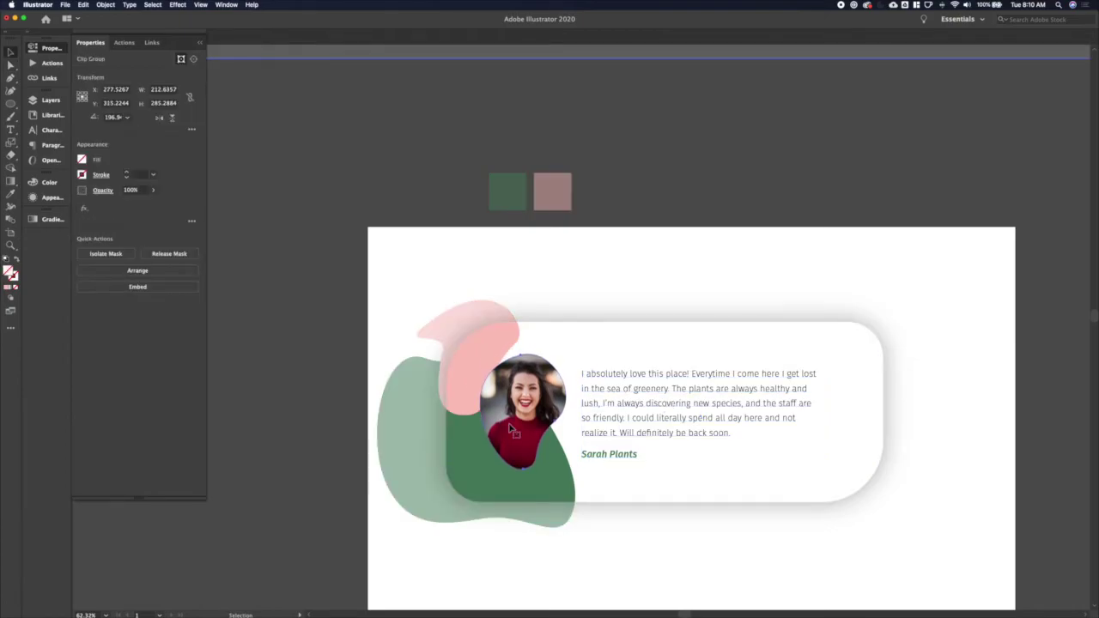
pyautogui.doubleClick(729, 221)
# Rotate the pink dot group into a horizontal row and place it beneath the author's name, near the quote's left edge.
pyautogui.hscroll(4, 880, 299)
pyautogui.scroll(-2, 880, 299)
pyautogui.scroll(-1, 880, 299)
pyautogui.hscroll(1, 880, 300)
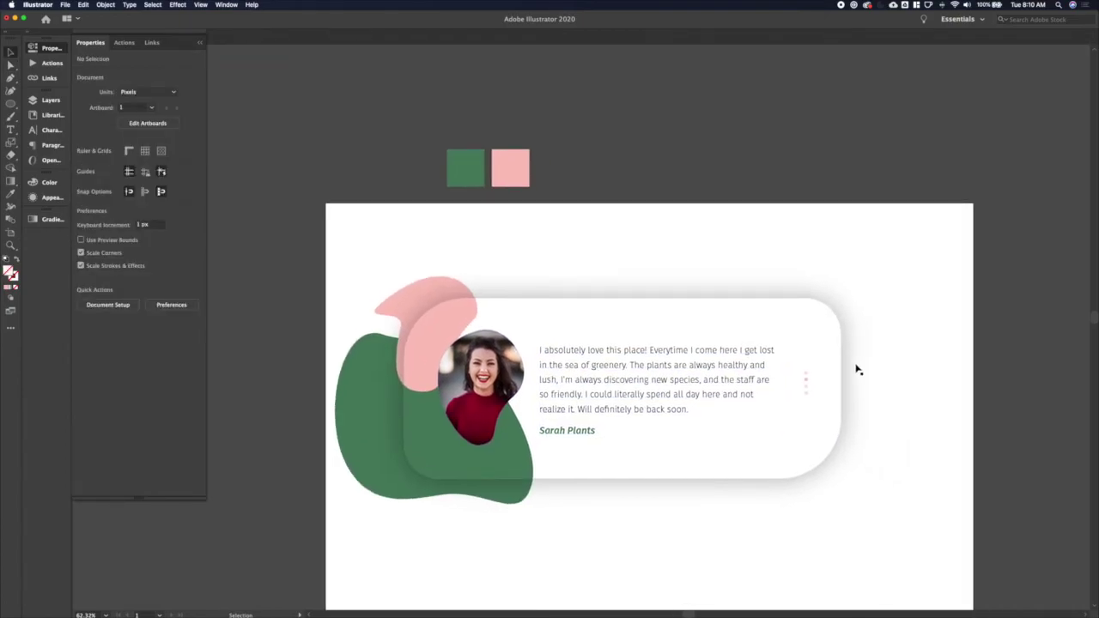
pyautogui.click(808, 382)
pyautogui.press('r')
pyautogui.moveTo(851, 373); pyautogui.dragTo(657, 457)
pyautogui.press('v')
pyautogui.moveTo(582, 465); pyautogui.dragTo(566, 451)
# Widen the quote text frame to about 680 px by moving its right edge 90 px outward.
pyautogui.click(636, 391)
pyautogui.press('a')
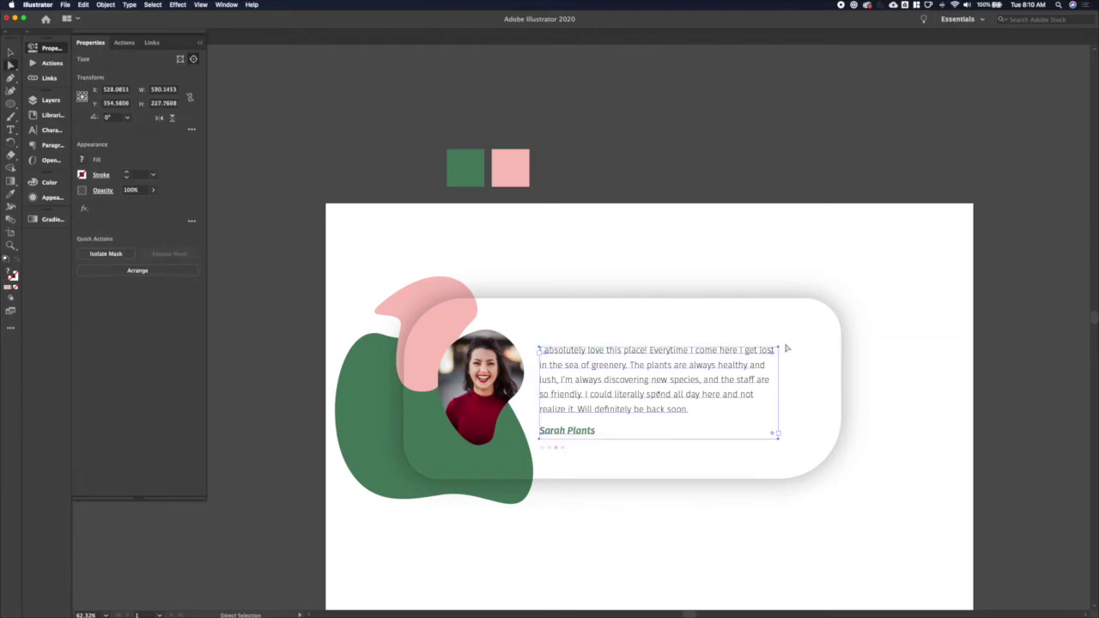
pyautogui.click(779, 347)
pyautogui.keyDown('shift'); pyautogui.click(780, 439); pyautogui.keyUp('shift')
pyautogui.hotkey('shift', 'Right')
pyautogui.hotkey('shift', 'Right')
pyautogui.hotkey('shift', 'Right')
pyautogui.hotkey('shift', 'Right')
pyautogui.hotkey('shift', 'Right')
pyautogui.hotkey('shift', 'Right')
pyautogui.hotkey('shift', 'Right')
pyautogui.hotkey('shift', 'Right')
pyautogui.hotkey('shift', 'Right')
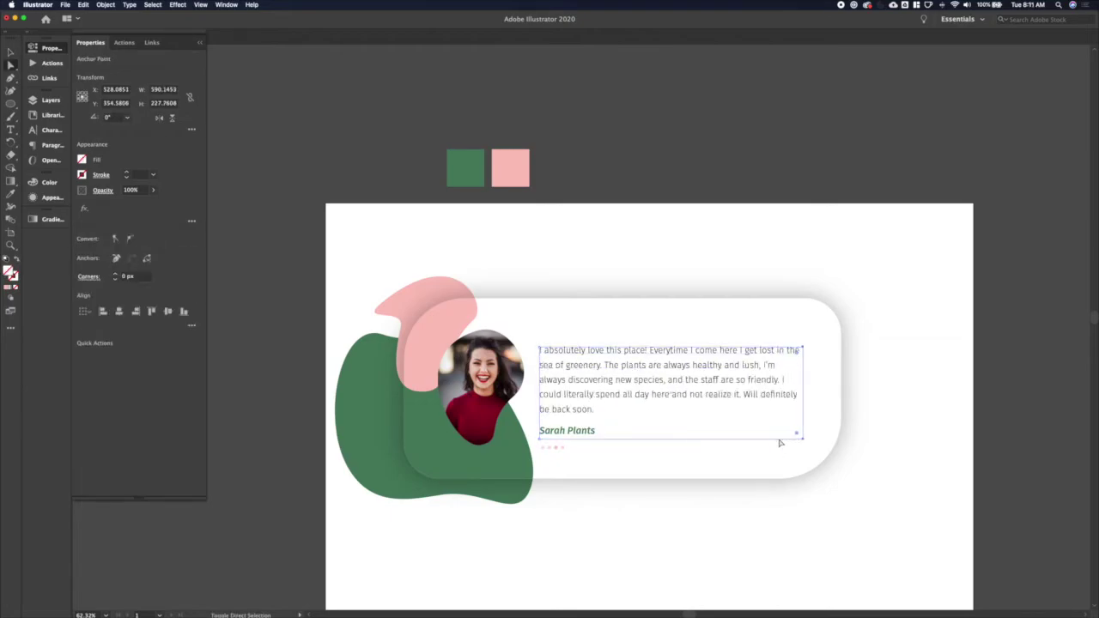
# Shorten the quote text frame by raising its bottom edge 20 px.
pyautogui.click(538, 443)
pyautogui.keyDown('shift'); pyautogui.click(816, 443); pyautogui.keyUp('shift')
pyautogui.hotkey('shift', 'Up')
pyautogui.hotkey('shift', 'Up')
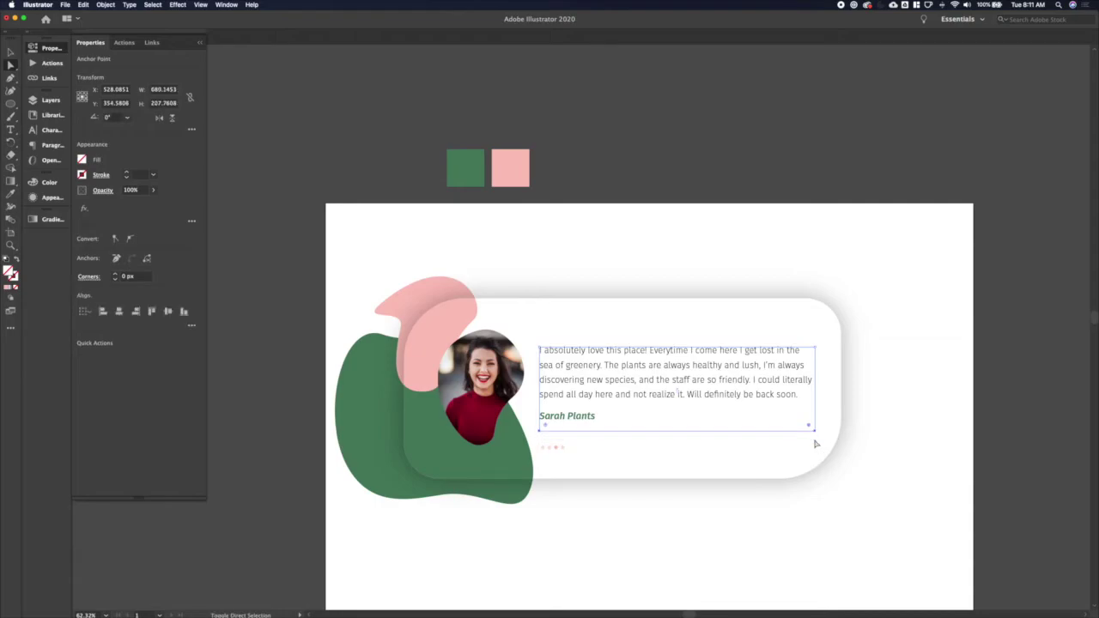
# Widen the rounded card to 1119 px by moving its right-side anchor points 40 px outward.
pyautogui.click(845, 362)
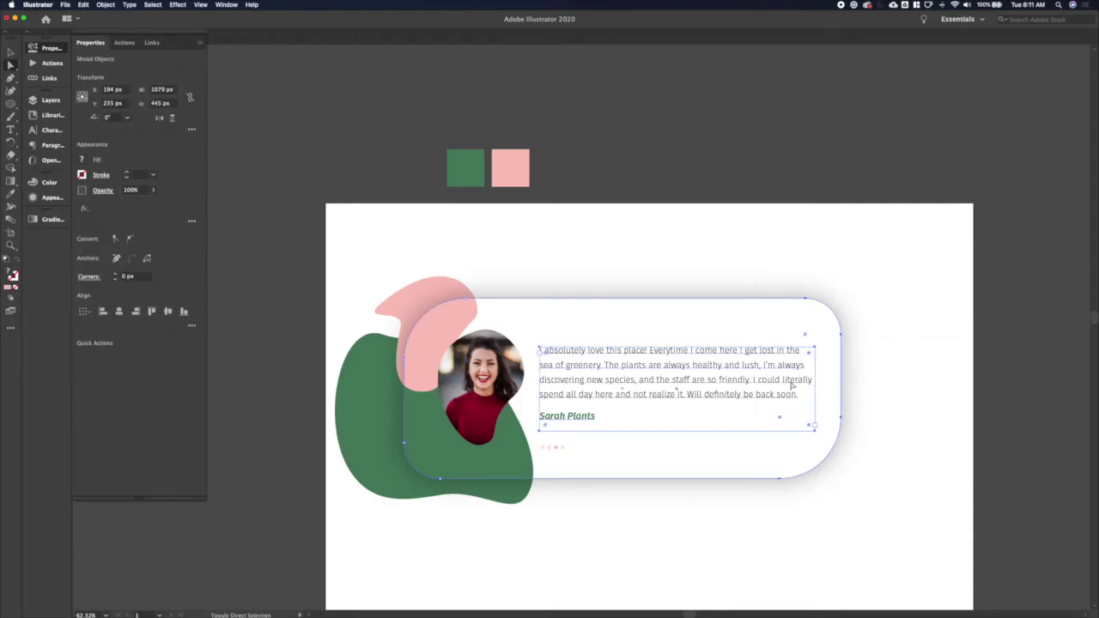
pyautogui.hotkey('shift', 'Right')
pyautogui.hotkey('shift', 'Right')
pyautogui.hotkey('shift', 'Right')
pyautogui.hotkey('shift', 'Right')
pyautogui.press('v')
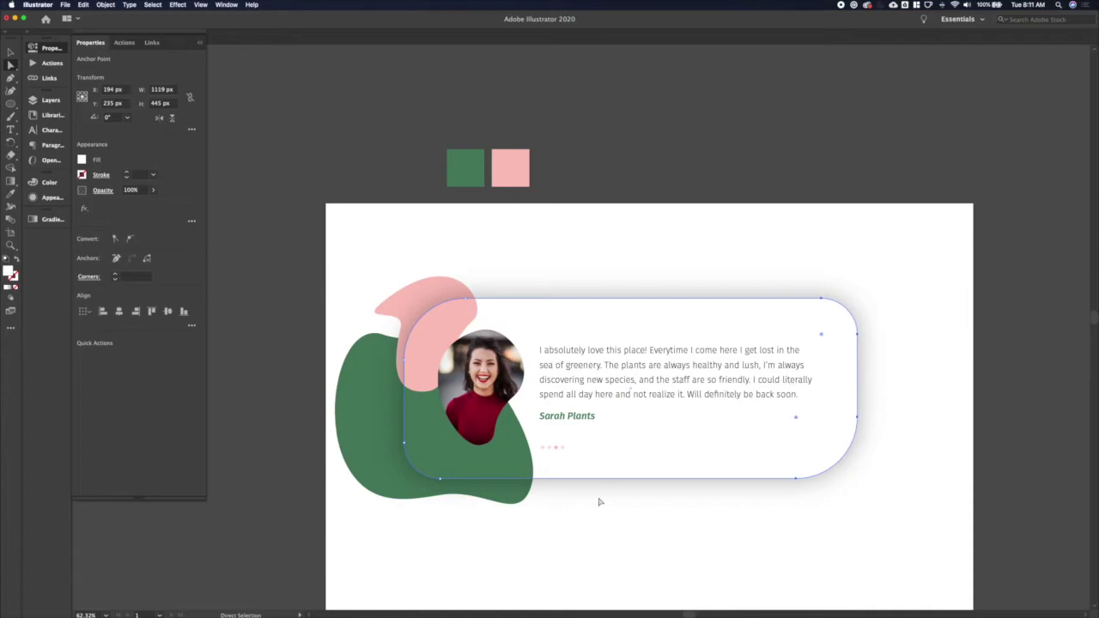
pyautogui.click(928, 325)
# Move the quote text frame down about 11 px within the card.
pyautogui.press('a')
pyautogui.click(660, 393)
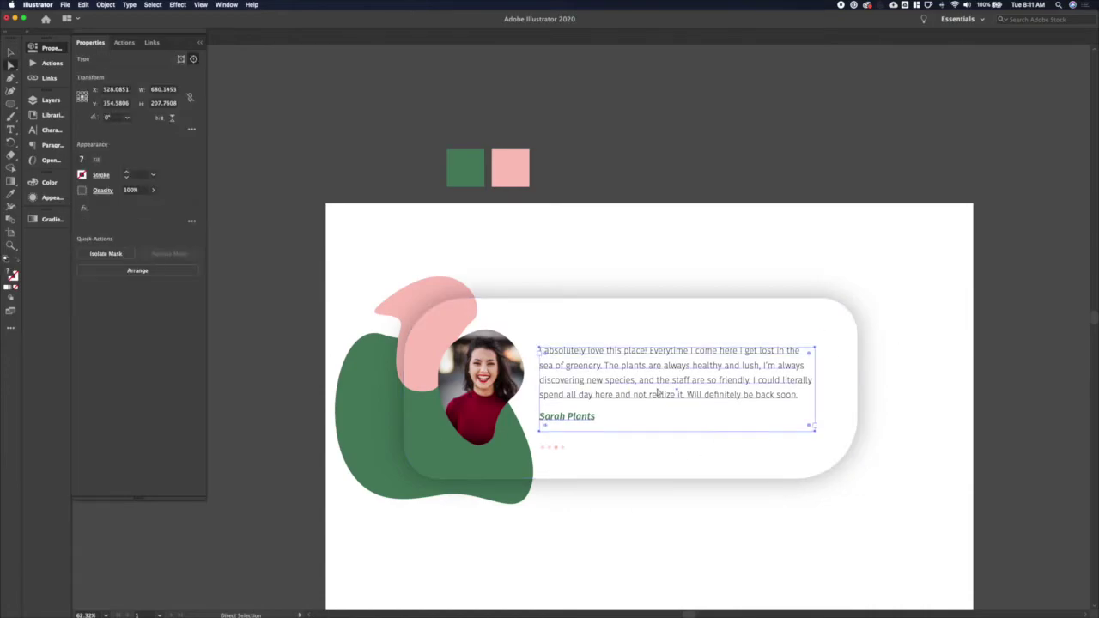
pyautogui.press('Down')
pyautogui.press('Down')
pyautogui.press('Down')
pyautogui.press('Down')
pyautogui.press('Down')
pyautogui.press('Down')
pyautogui.press('Down')
pyautogui.press('Down')
pyautogui.press('Down')
pyautogui.press('Down')
pyautogui.press('Down')
pyautogui.press('Down')
pyautogui.press('Down')
pyautogui.press('Down')
pyautogui.click(704, 545)
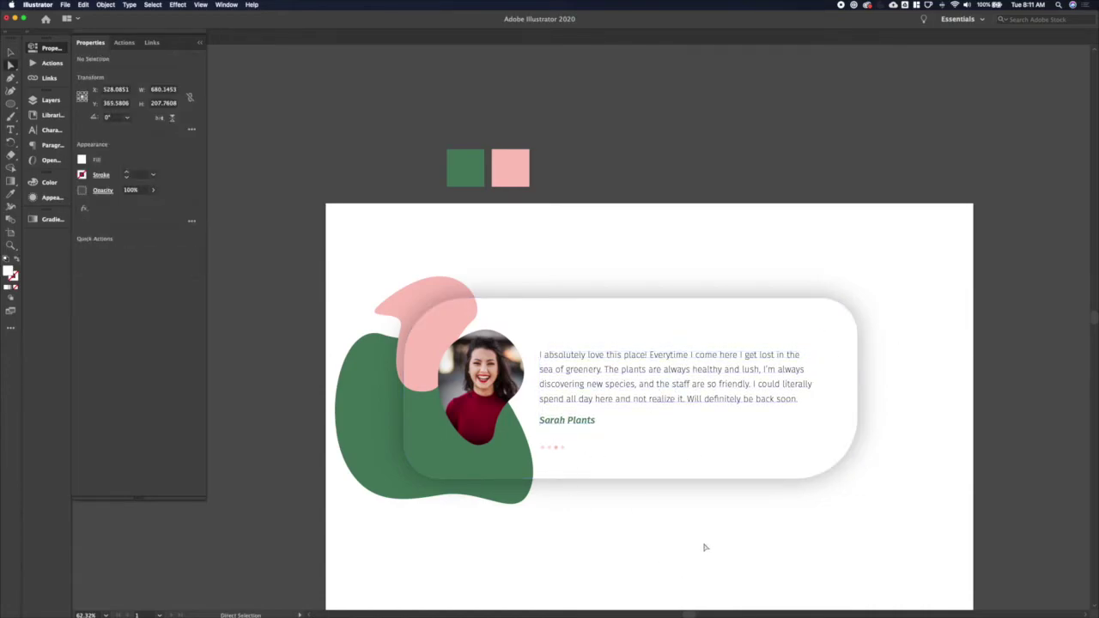
# Nudge the dot row up about 10 px and slightly right, closer to the author's name.
pyautogui.press('v')
pyautogui.click(554, 448)
pyautogui.hotkey('shift', 'Up')
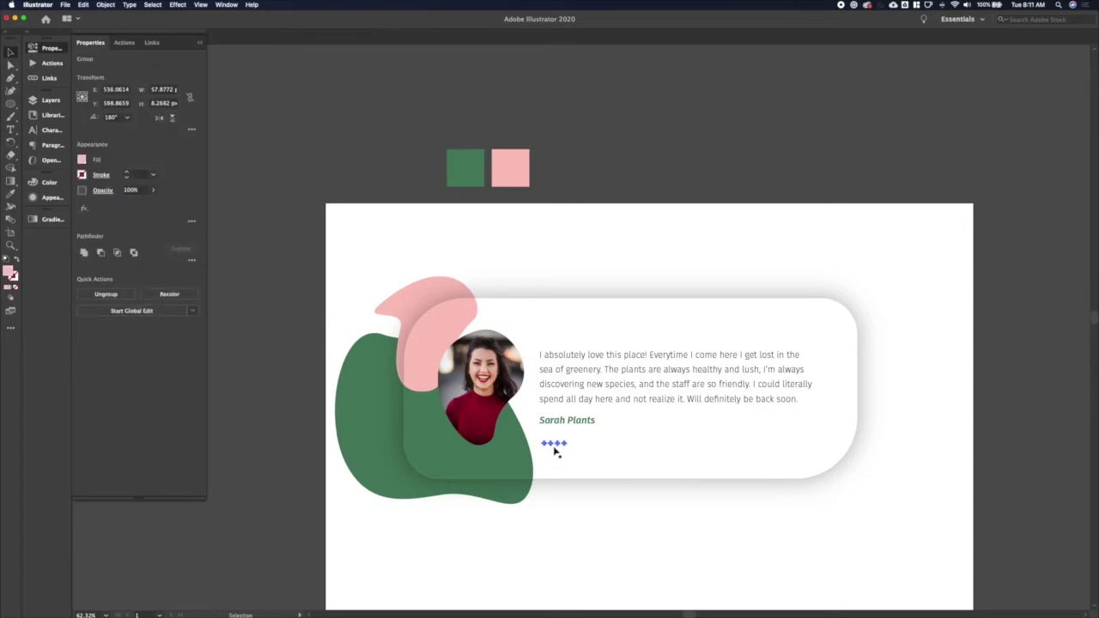
pyautogui.click(965, 506)
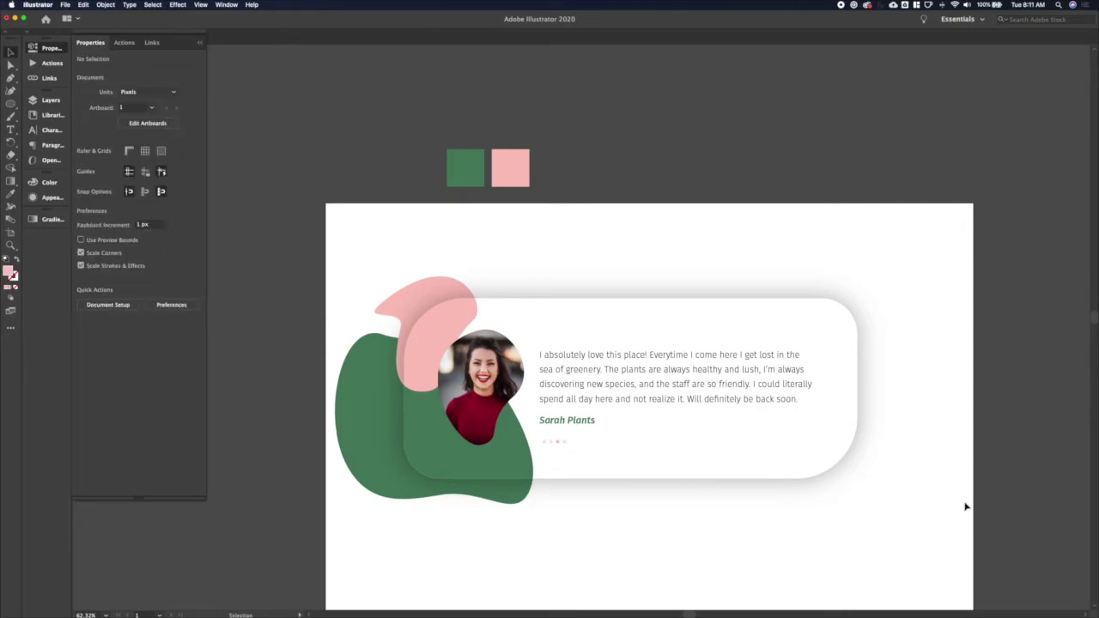
pyautogui.click(566, 448)
pyautogui.click(584, 530)
# Select the whole testimonial design and move it about 70 px right and 100 px down to centre it on the artboard.
pyautogui.scroll(-3, 584, 532)
pyautogui.moveTo(348, 516); pyautogui.dragTo(844, 199)
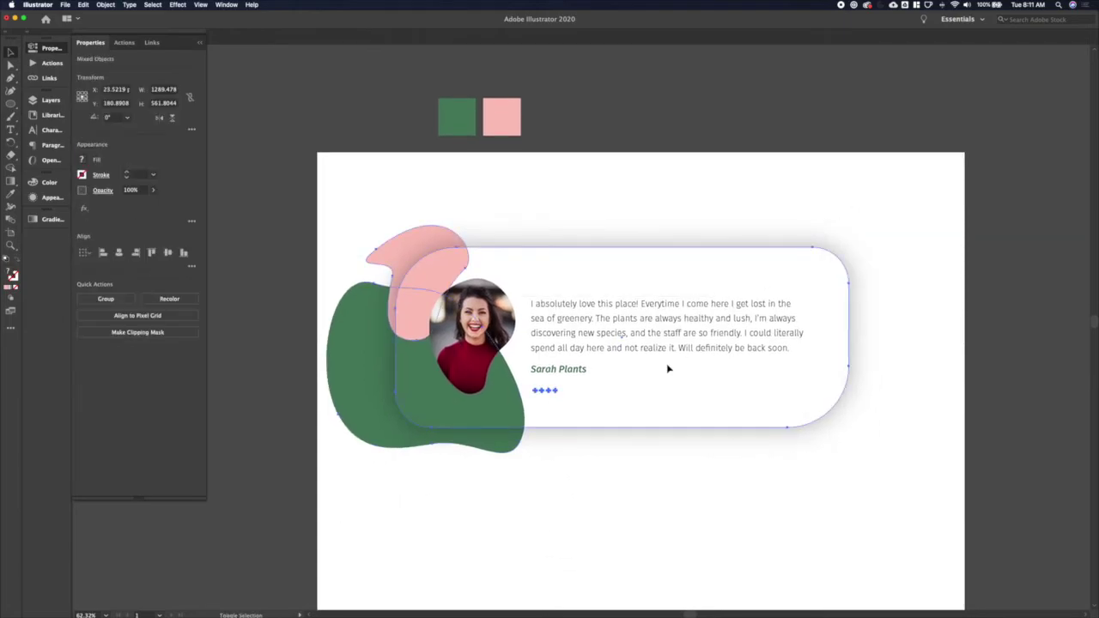
pyautogui.hotkey('shift', 'Right')
pyautogui.hotkey('shift', 'Right')
pyautogui.hotkey('shift', 'Right')
pyautogui.hotkey('shift', 'Right')
pyautogui.hotkey('shift', 'Down')
pyautogui.hotkey('shift', 'Down')
pyautogui.hotkey('shift', 'Down')
pyautogui.scroll(-3, 669, 369)
pyautogui.hscroll(3, 668, 368)
pyautogui.hotkey('shift', 'Down')
pyautogui.hotkey('shift', 'Down')
pyautogui.hotkey('shift', 'Down')
pyautogui.hotkey('shift', 'Down')
pyautogui.hotkey('shift', 'Down')
pyautogui.hotkey('shift', 'Down')
pyautogui.hotkey('shift', 'Down')
pyautogui.hotkey('shift', 'Down')
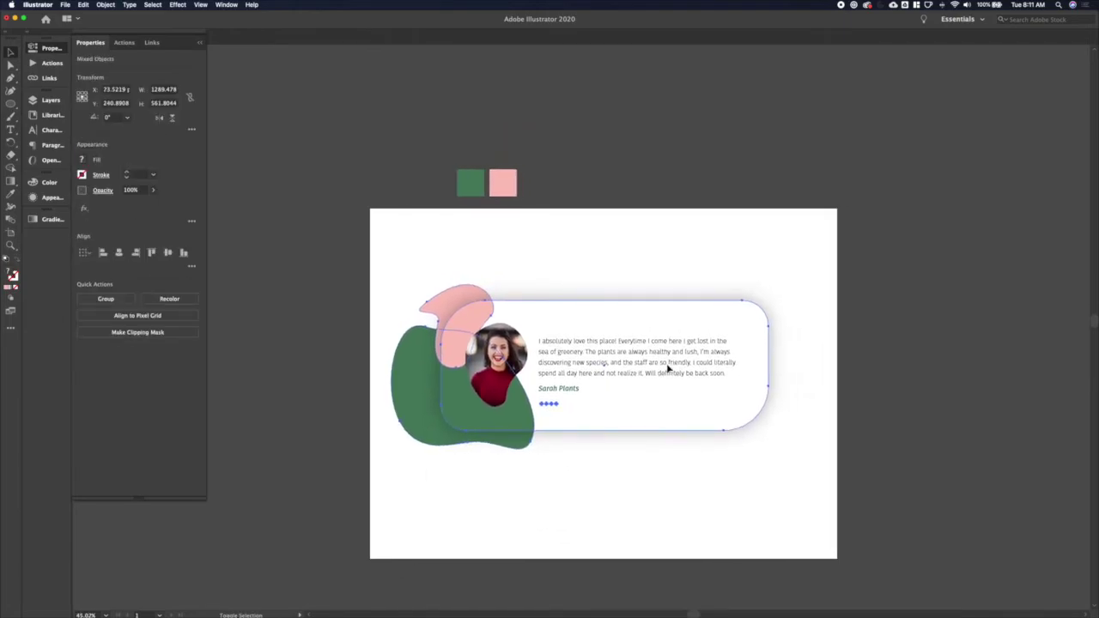
pyautogui.hotkey('shift', 'Right')
pyautogui.hotkey('shift', 'Right')
# Lower the opacity of the card's drop shadow to make it subtler.
pyautogui.click(654, 297)
pyautogui.click(634, 326)
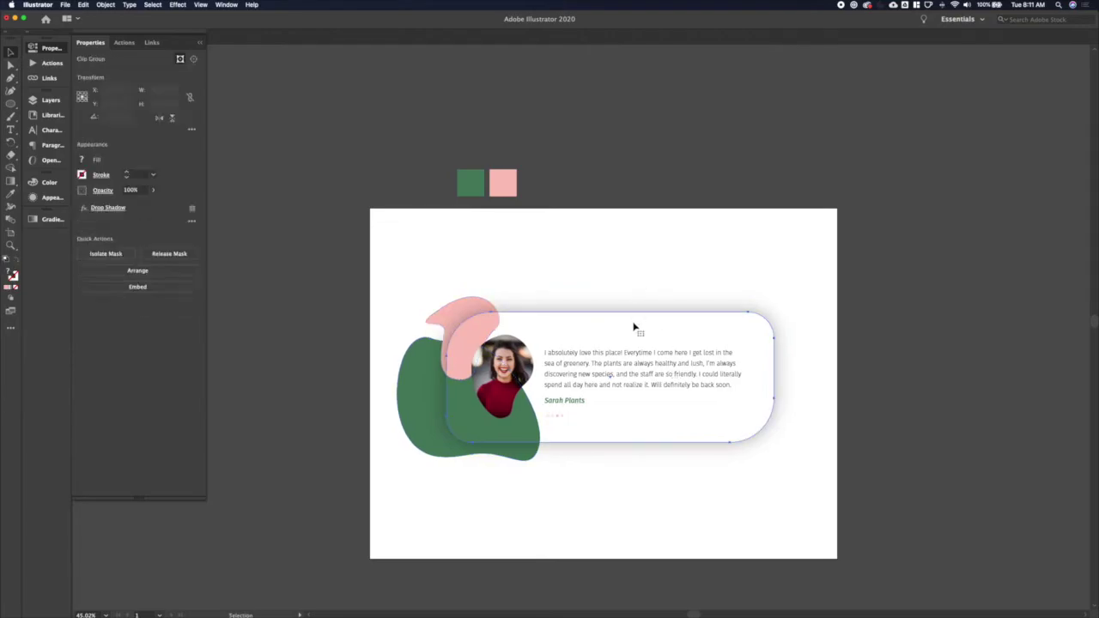
pyautogui.click(109, 210)
pyautogui.click(72, 93)
pyautogui.hotkey('shift', 'Down')
pyautogui.hotkey('shift', 'Down')
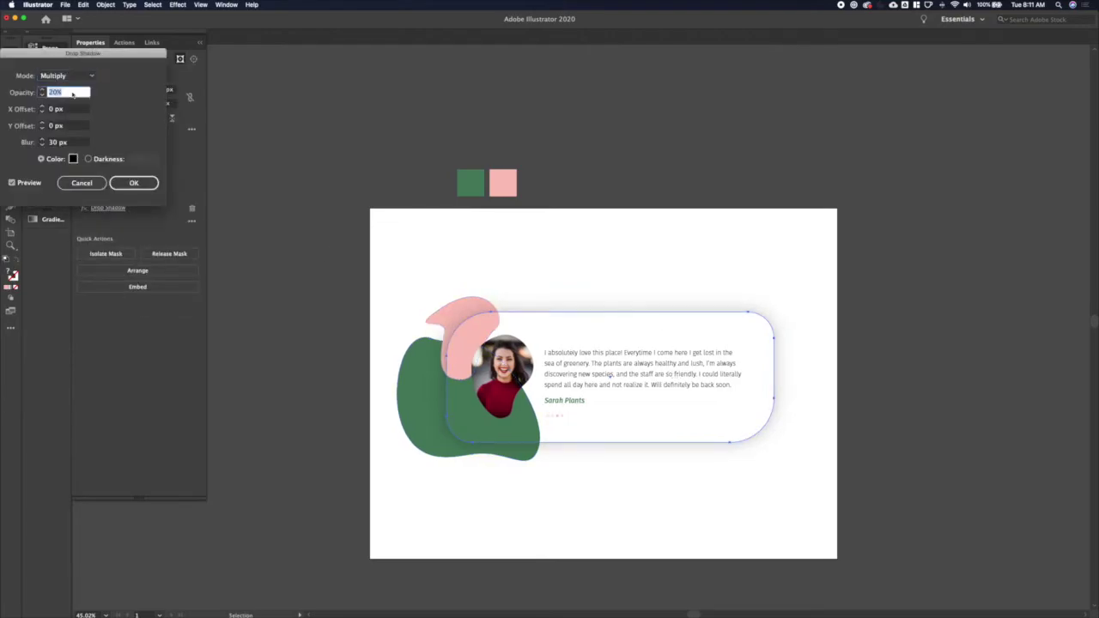
pyautogui.press('Return')
pyautogui.click(498, 244)
# Prepare the Paintbrush with the green swatch as its fill colour, darkened to 30% brightness.
pyautogui.press('super+equal')
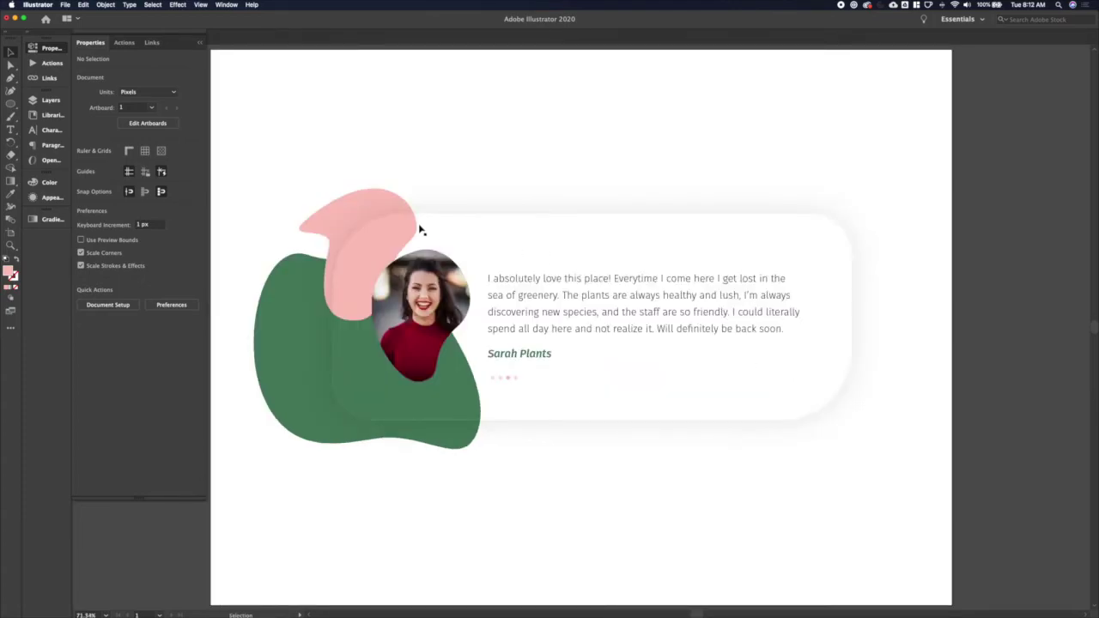
pyautogui.scroll(-2, 356, 208)
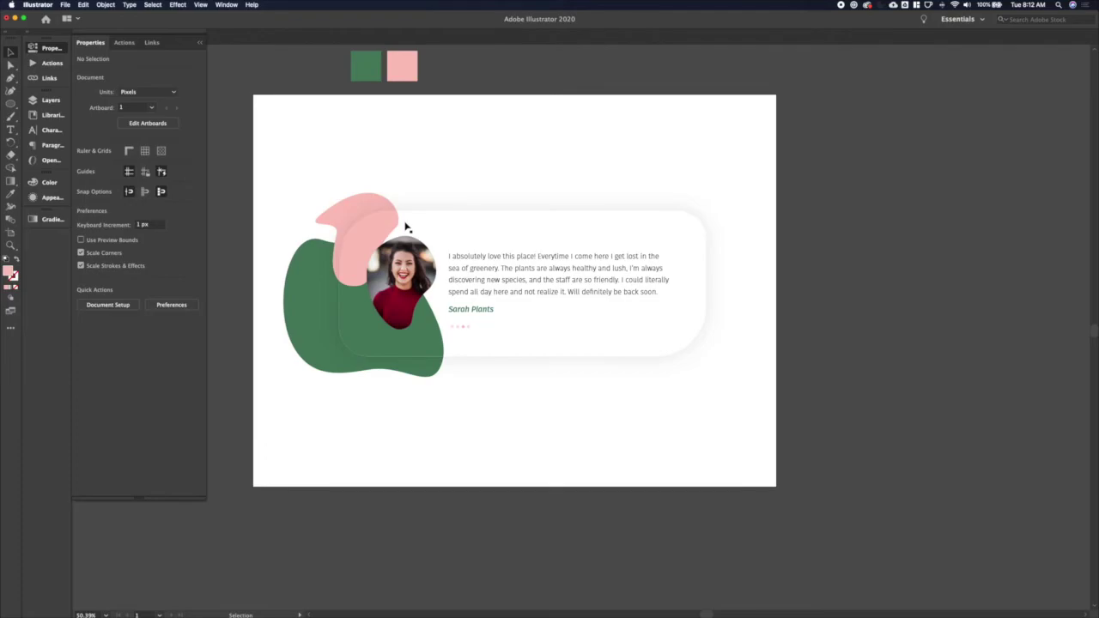
pyautogui.click(11, 117)
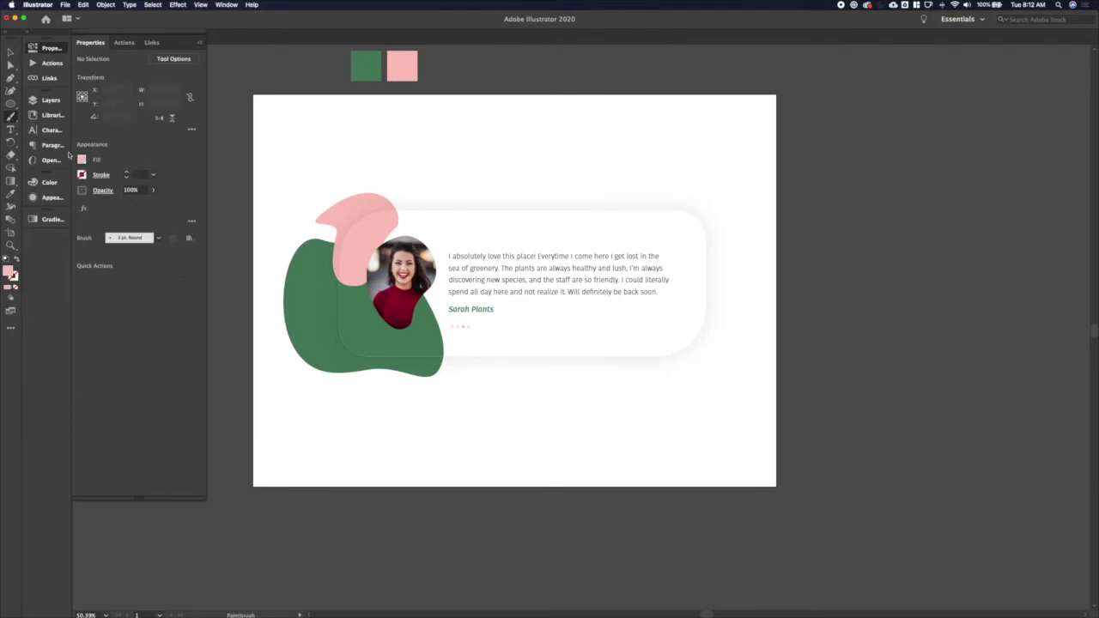
pyautogui.click(83, 162)
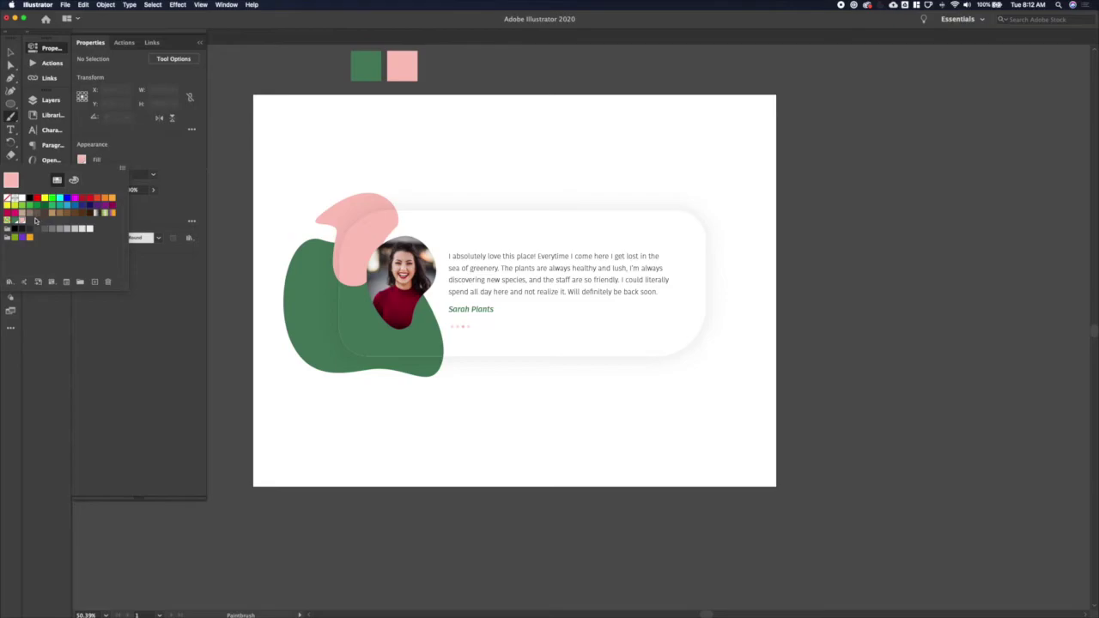
pyautogui.click(15, 223)
pyautogui.click(94, 154)
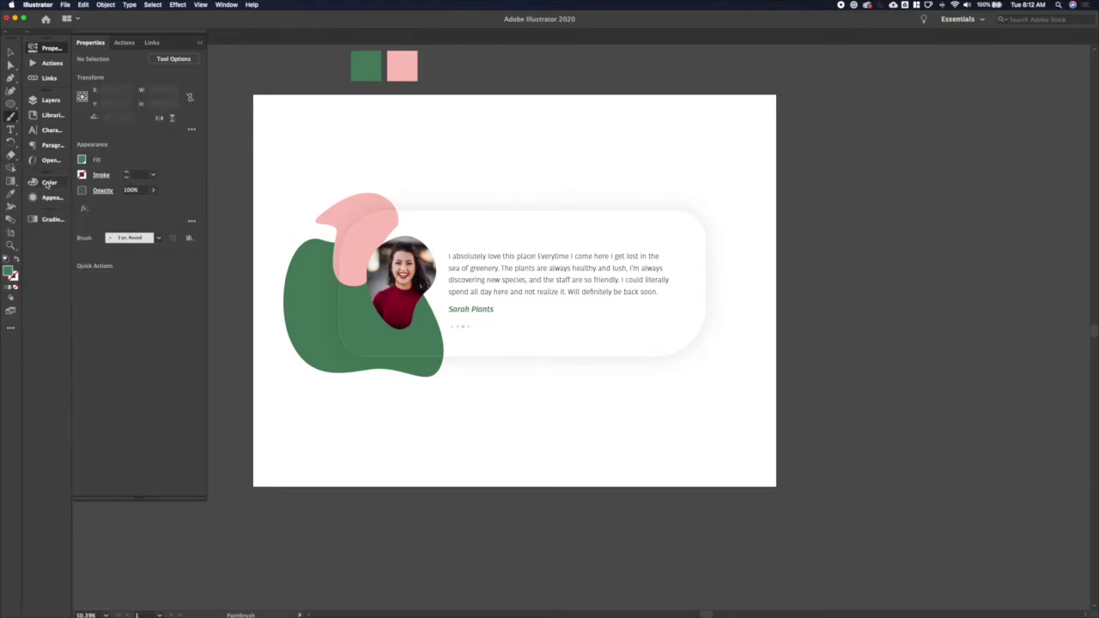
pyautogui.click(48, 183)
pyautogui.click(199, 177)
pyautogui.click(228, 208)
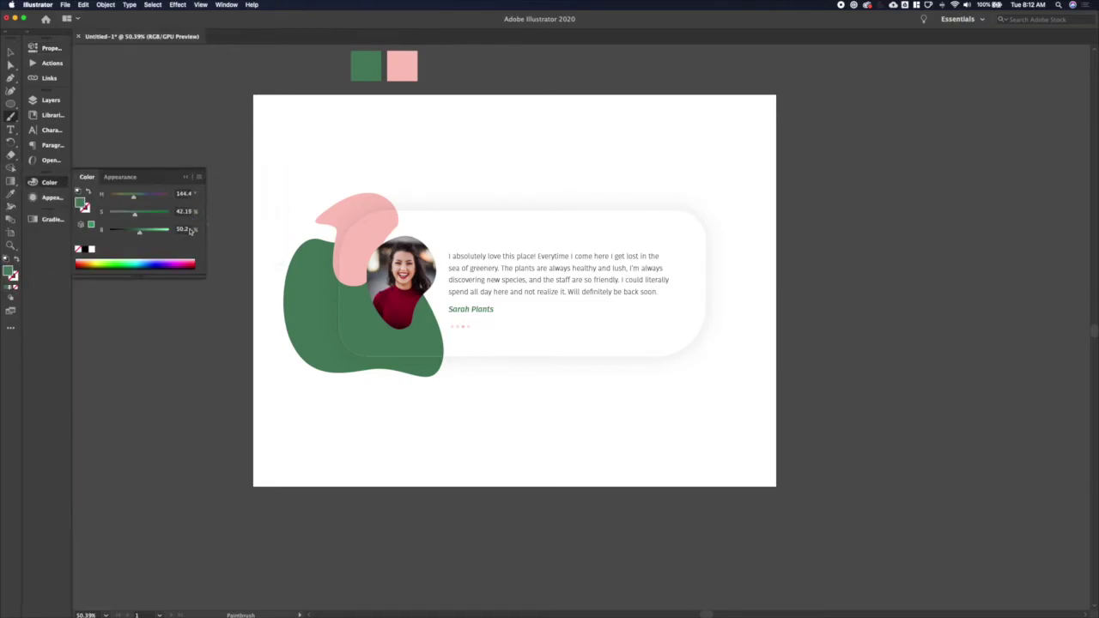
pyautogui.click(183, 229)
pyautogui.write('30')
pyautogui.press('Return')
# Try a thin diagonal dark green brush stroke across the lower-left edge of the green shape and undo it.
pyautogui.scroll(3, 400, 189)
pyautogui.moveTo(275, 437); pyautogui.dragTo(273, 439)
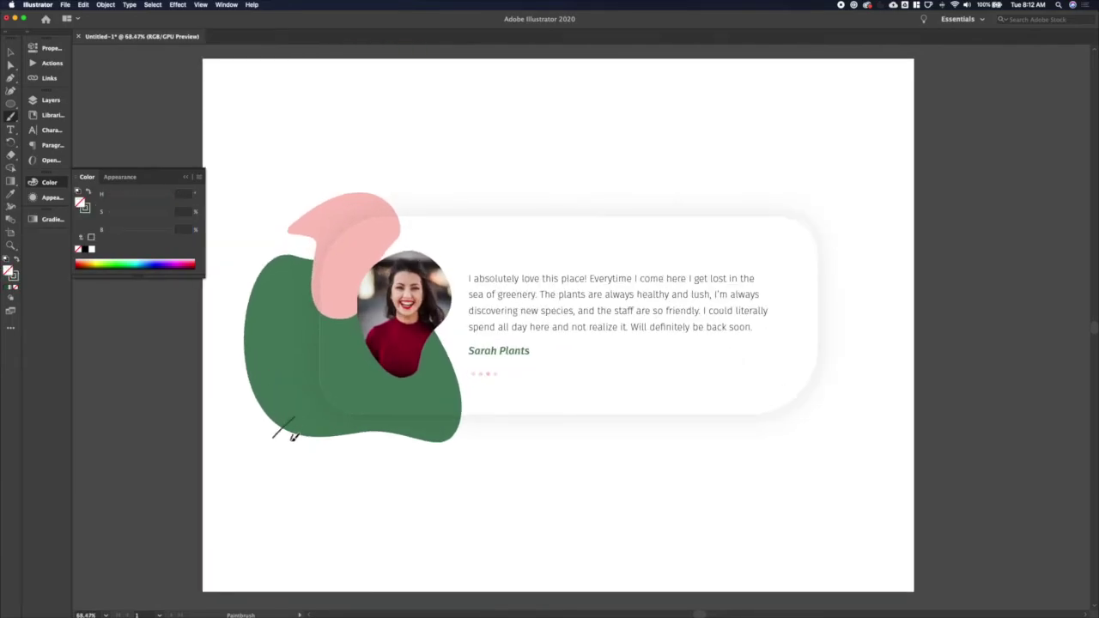
pyautogui.scroll(3, 317, 434)
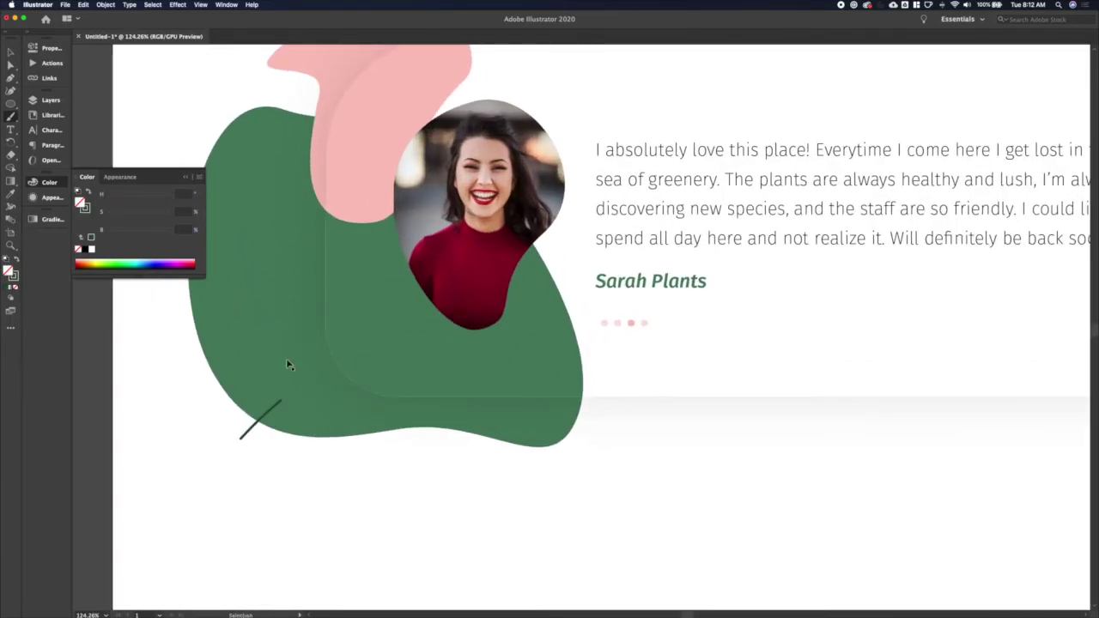
pyautogui.press('super+z')
# Choose the 10 pt. Round brush for the Paintbrush tool.
pyautogui.click(52, 49)
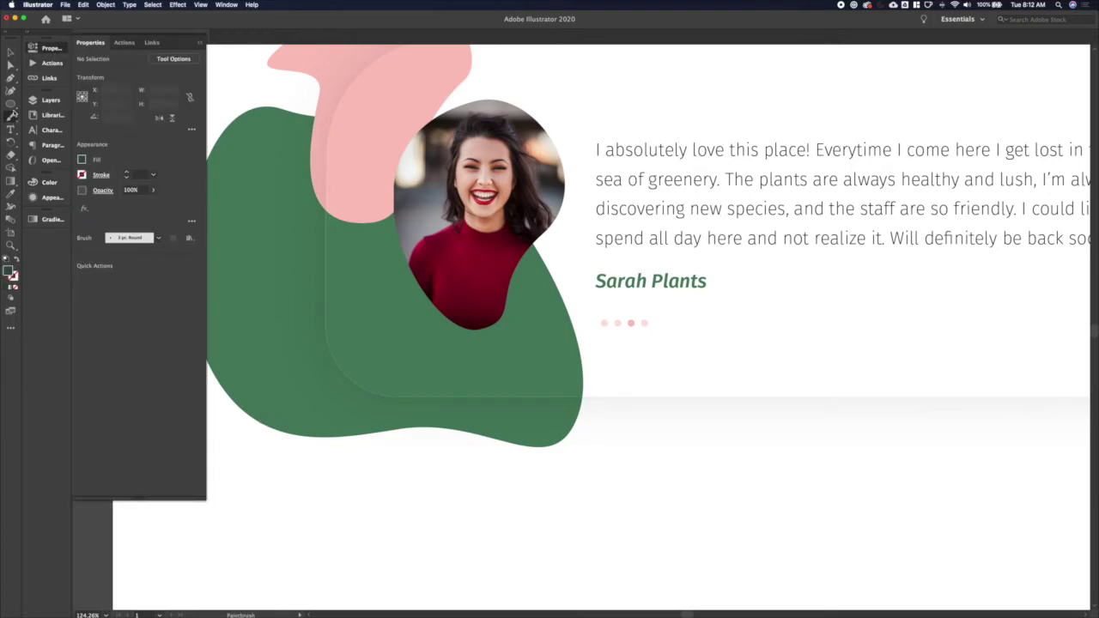
pyautogui.click(10, 128)
pyautogui.click(11, 116)
pyautogui.click(158, 240)
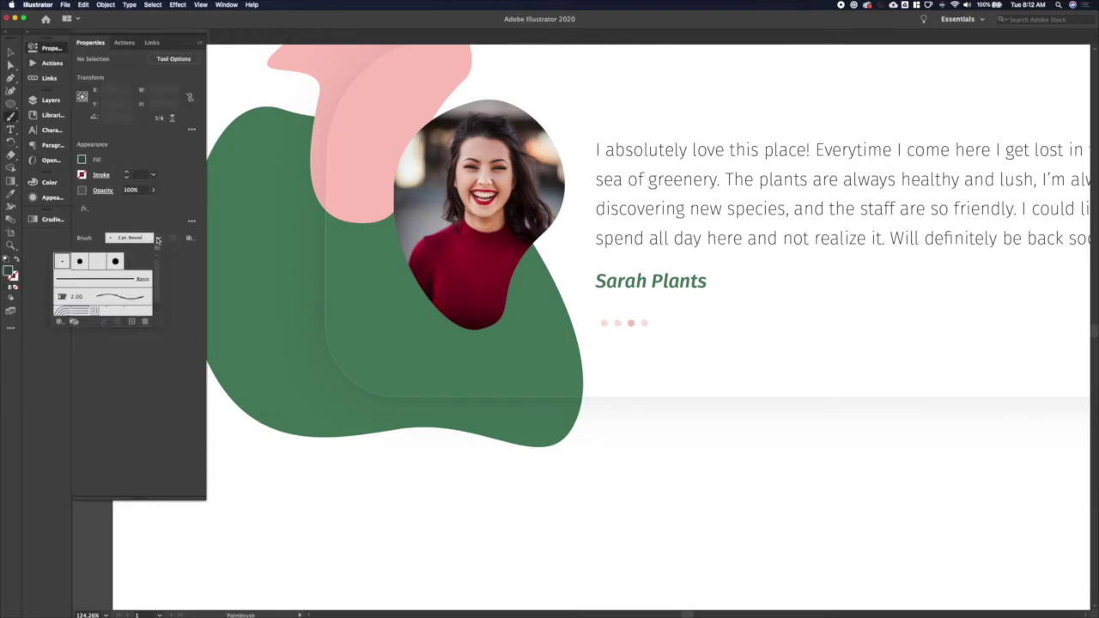
pyautogui.click(92, 267)
pyautogui.click(278, 399)
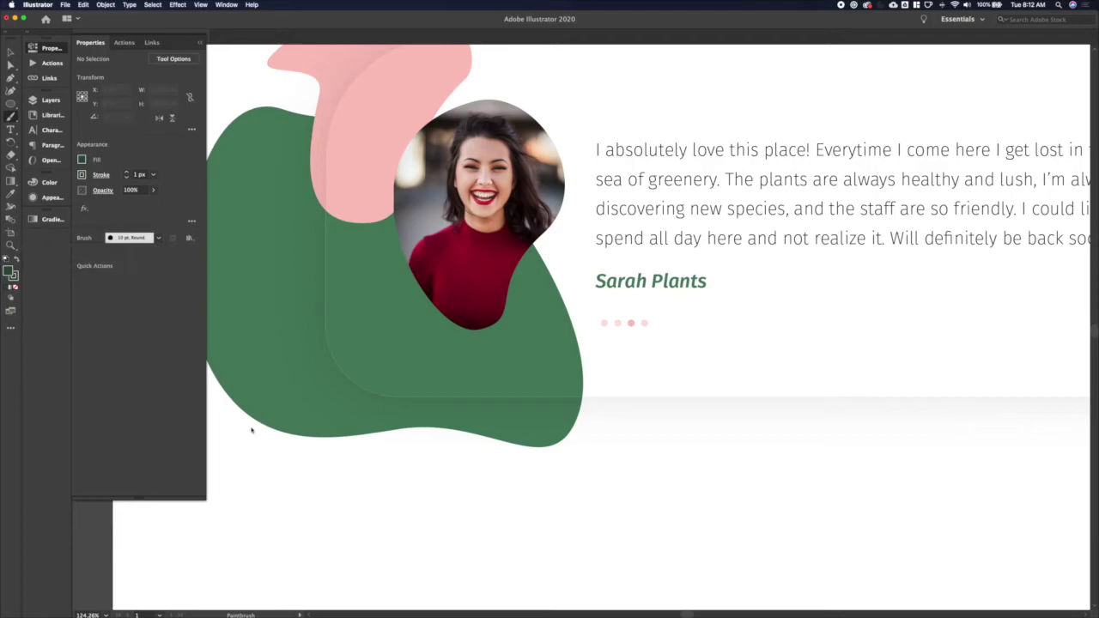
# Try painting a cluster of short diagonal dark green dashes across the green shape's lower-left edge.
pyautogui.moveTo(286, 423)
pyautogui.mouseDown()
pyautogui.moveTo(275, 463)
pyautogui.moveTo(216, 460)
pyautogui.mouseUp()
pyautogui.hscroll(-2, 278, 476)
pyautogui.scroll(-2, 278, 477)
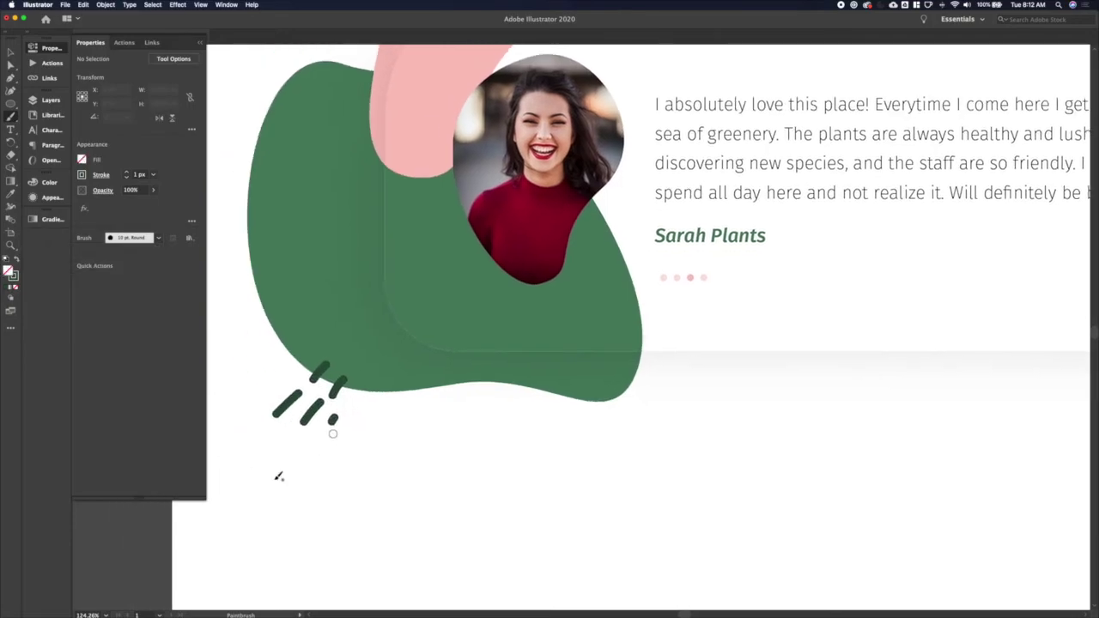
pyautogui.moveTo(319, 345)
pyautogui.mouseDown()
pyautogui.moveTo(281, 379)
pyautogui.moveTo(289, 351)
pyautogui.mouseUp()
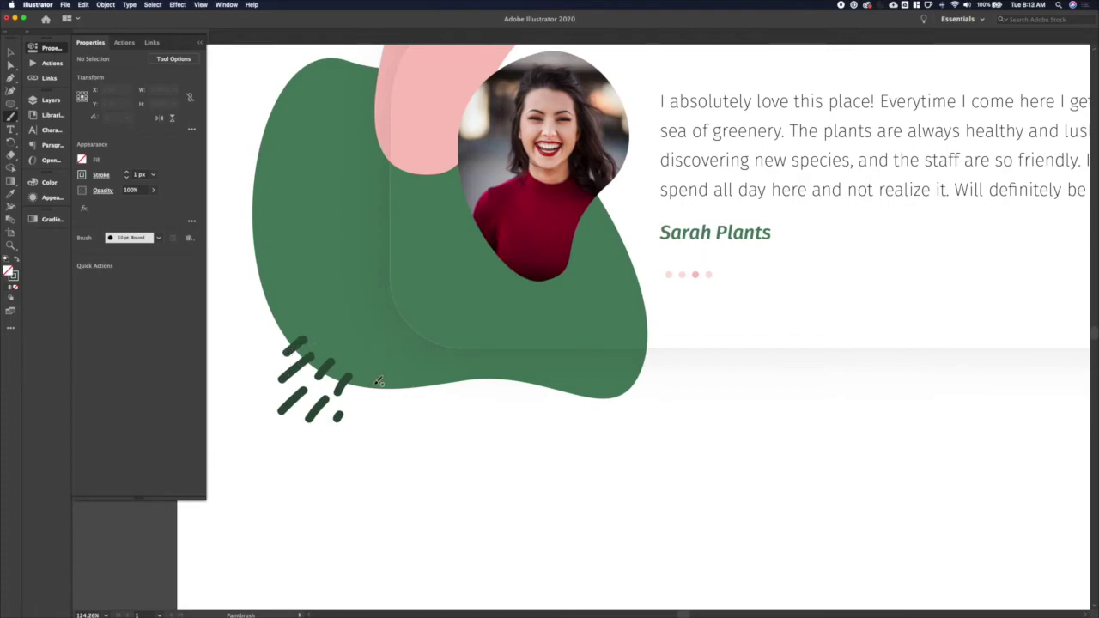
pyautogui.moveTo(327, 432); pyautogui.dragTo(254, 479)
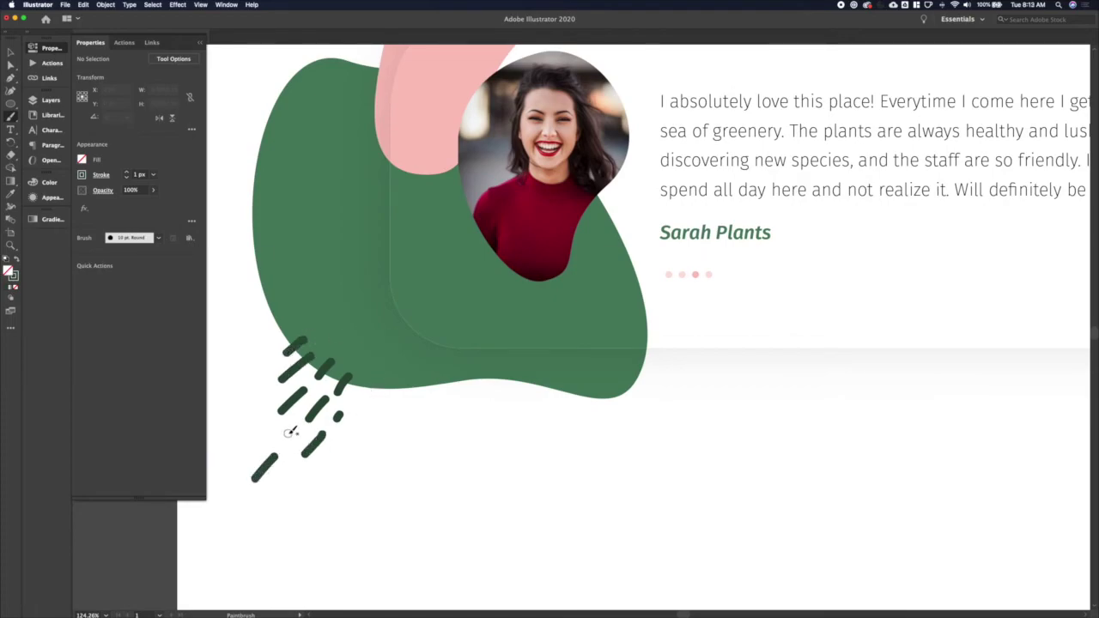
pyautogui.moveTo(293, 429); pyautogui.dragTo(249, 445)
pyautogui.scroll(-3, 248, 444)
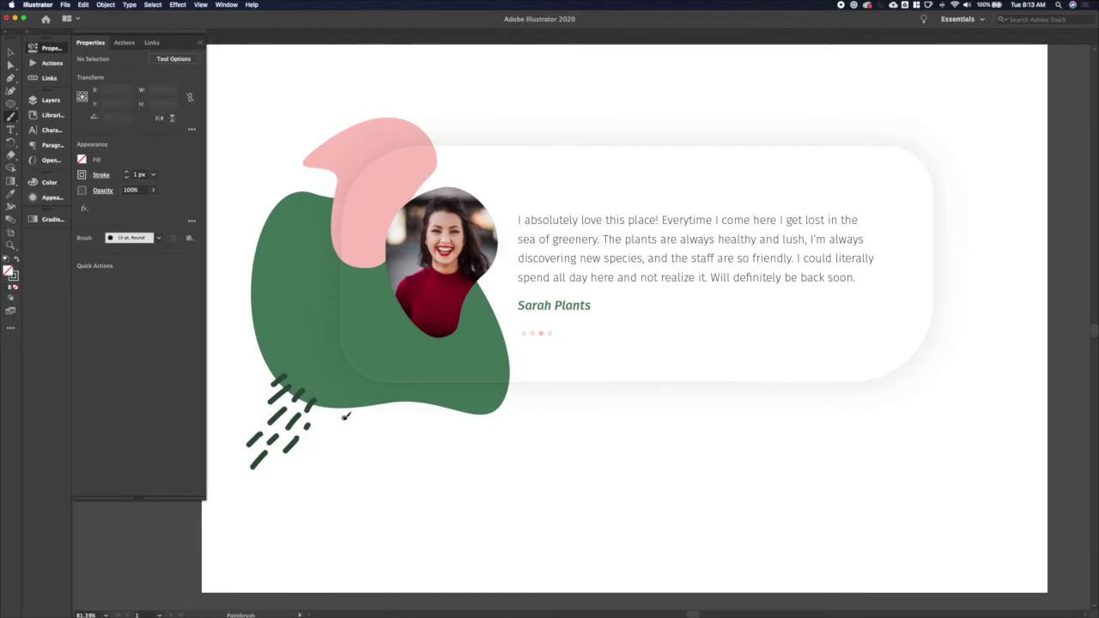
pyautogui.moveTo(345, 418); pyautogui.dragTo(328, 430)
# Undo all the dashes painted at the green shape's lower-left edge.
pyautogui.press('super+z')
pyautogui.press('super+z')
pyautogui.press('super+z')
pyautogui.press('super+z')
pyautogui.press('super+z')
pyautogui.press('super+z')
pyautogui.press('super+z')
pyautogui.press('super+z')
pyautogui.press('super+z')
pyautogui.press('super+z')
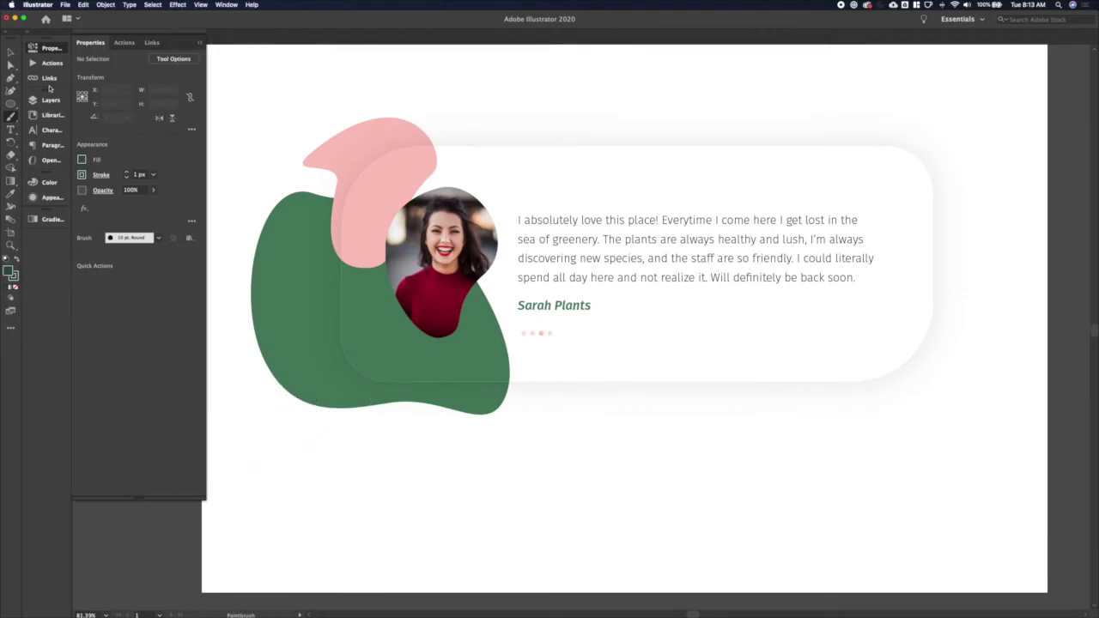
# Draw two short parallel diagonal lines with the Pen tool and an 8 px stroke at the green shape's lower-left edge.
pyautogui.press('p')
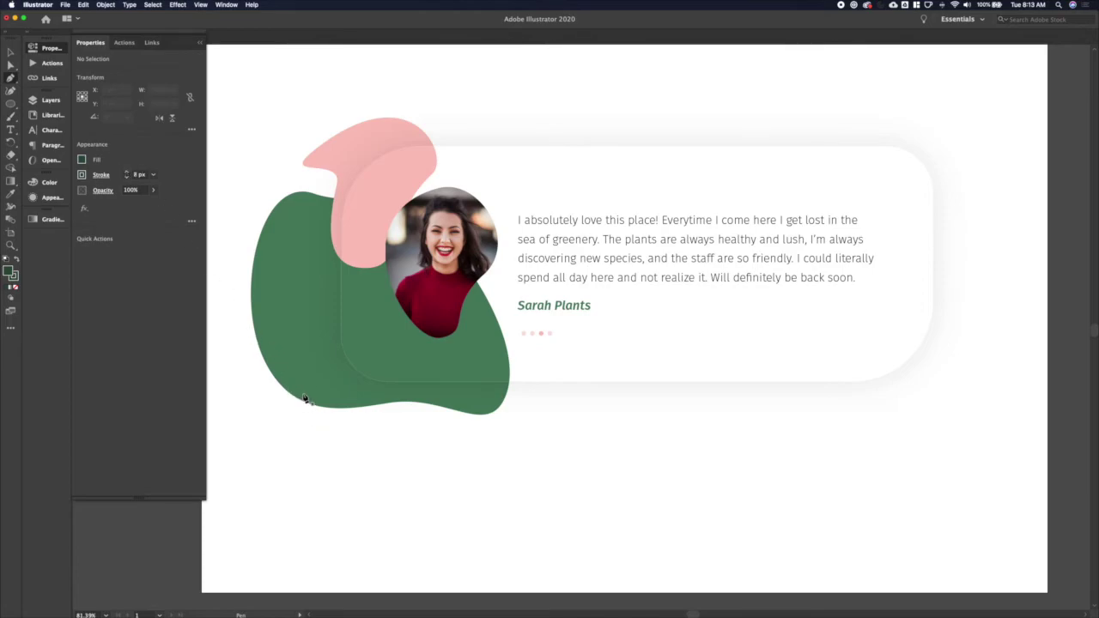
pyautogui.moveTo(296, 406); pyautogui.dragTo(297, 408)
pyautogui.press('super+z')
pyautogui.click(304, 398)
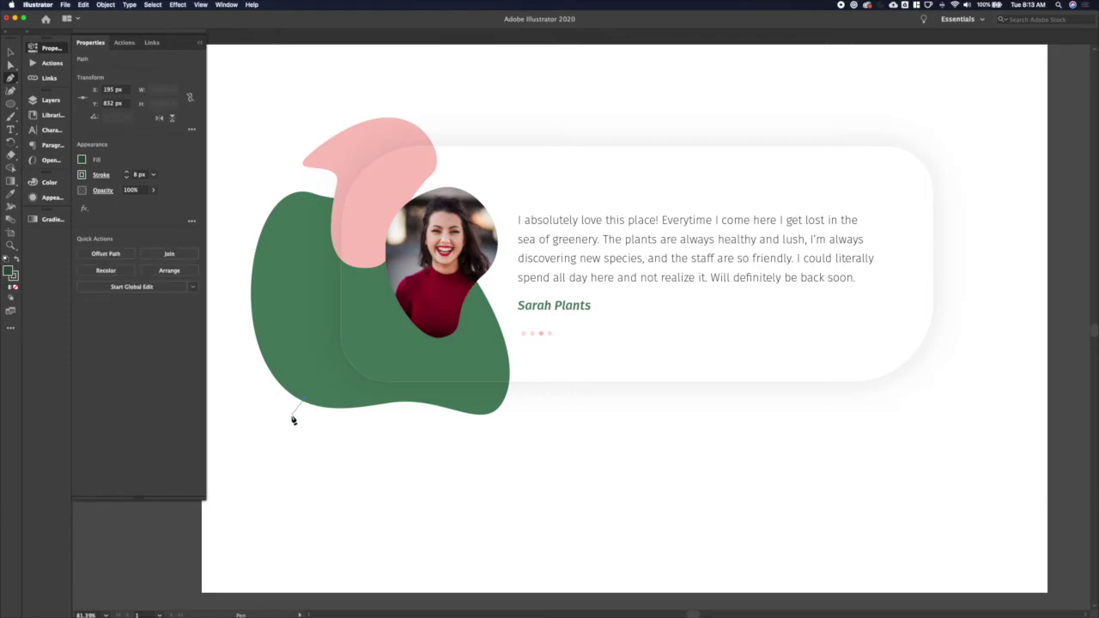
pyautogui.click(291, 416)
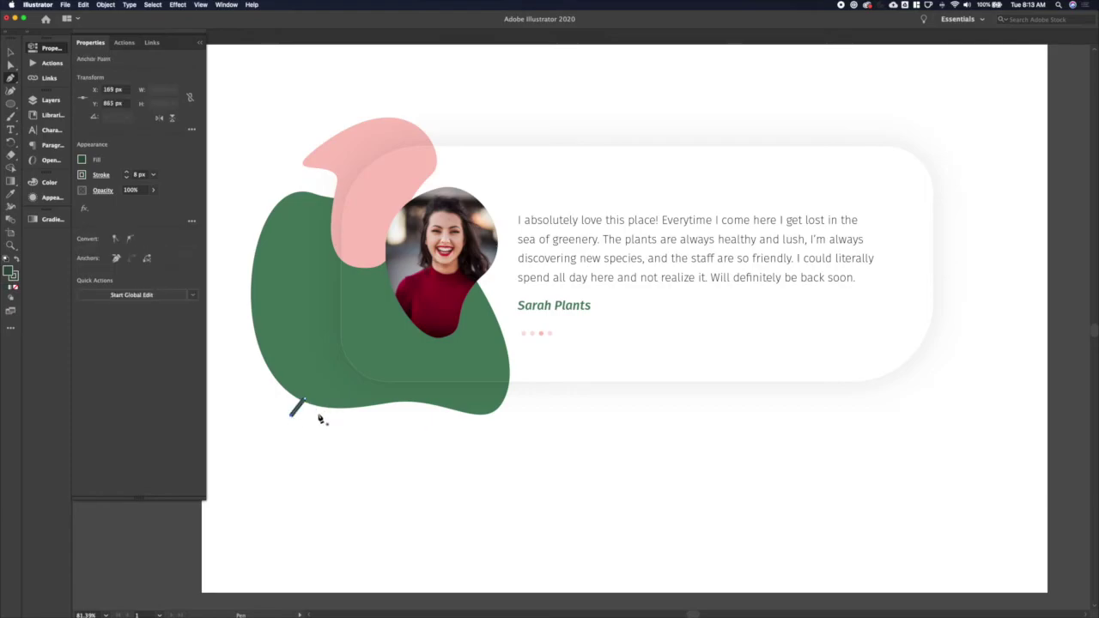
pyautogui.click(314, 416)
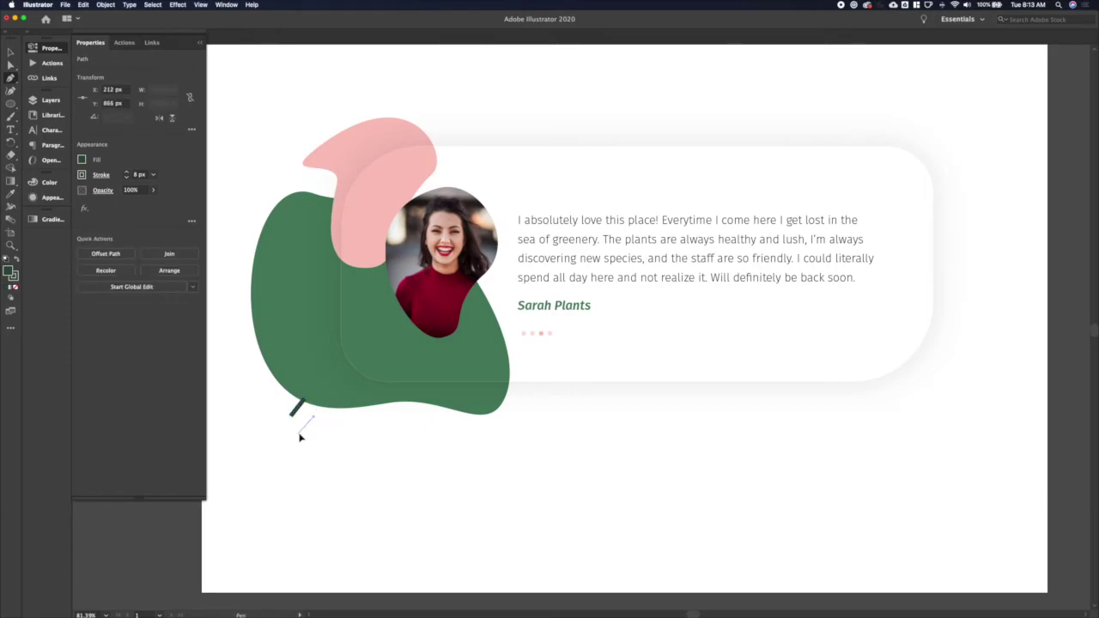
pyautogui.click(300, 435)
# Give the two short diagonal lines round stroke caps.
pyautogui.scroll(5, 300, 436)
pyautogui.press('v')
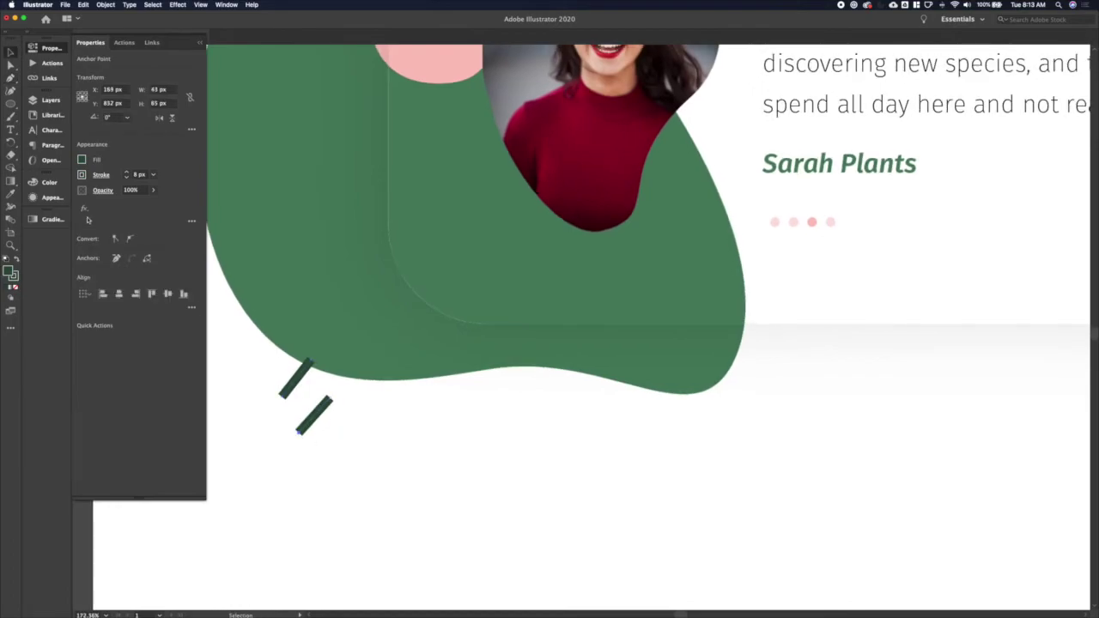
pyautogui.click(101, 175)
pyautogui.click(57, 203)
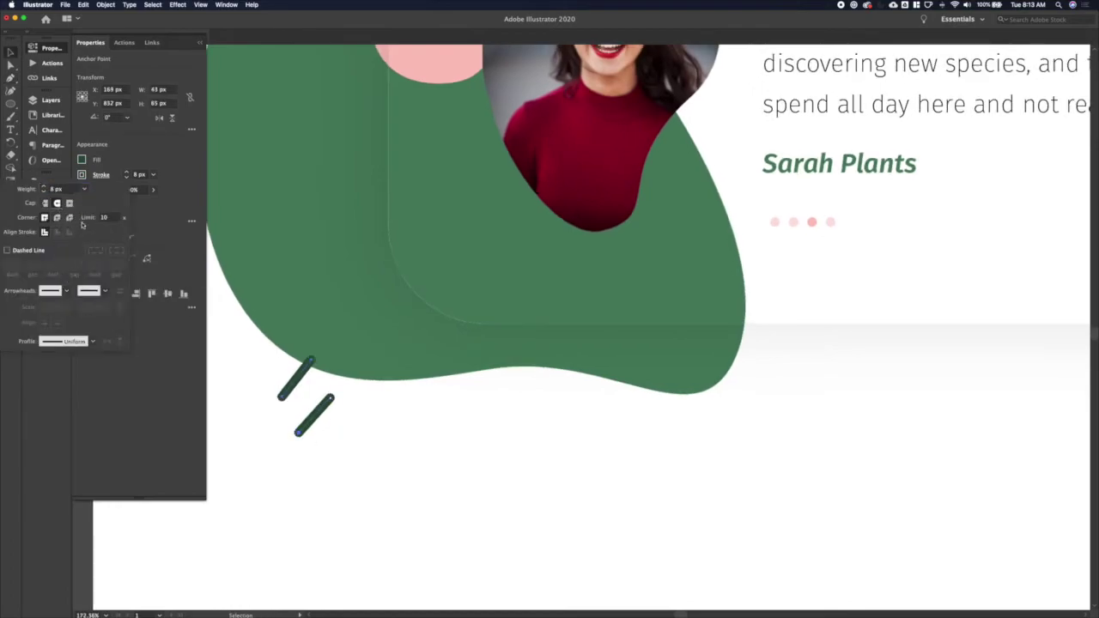
# Try several variable width profiles on the two diagonal lines and return them to the Uniform profile.
pyautogui.click(67, 341)
pyautogui.click(58, 376)
pyautogui.click(61, 341)
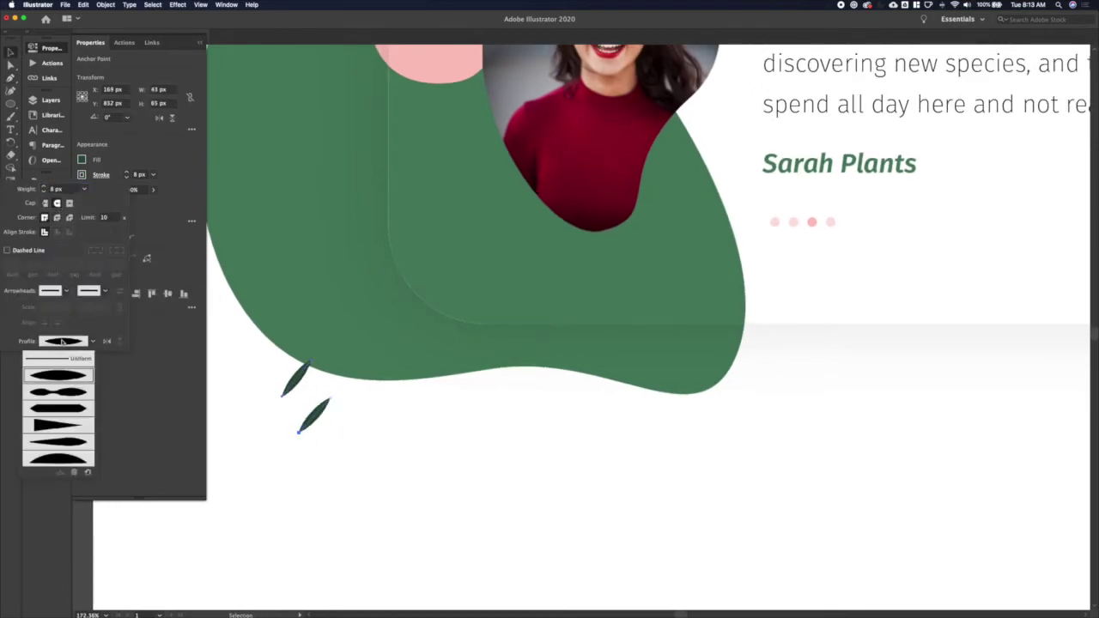
pyautogui.click(65, 393)
pyautogui.click(61, 341)
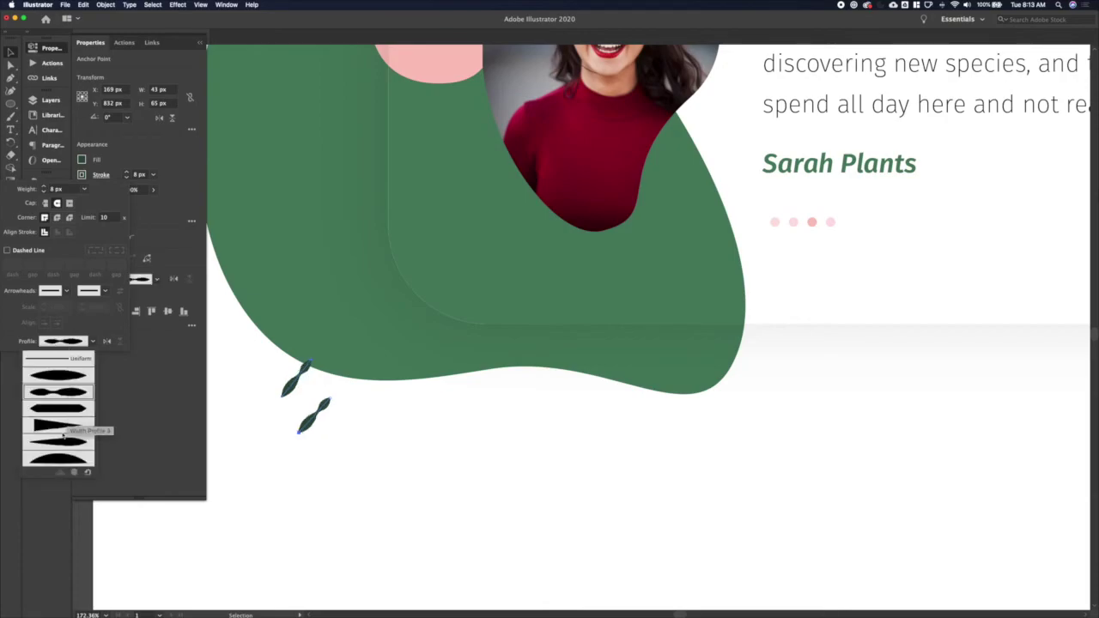
pyautogui.click(65, 427)
pyautogui.click(77, 342)
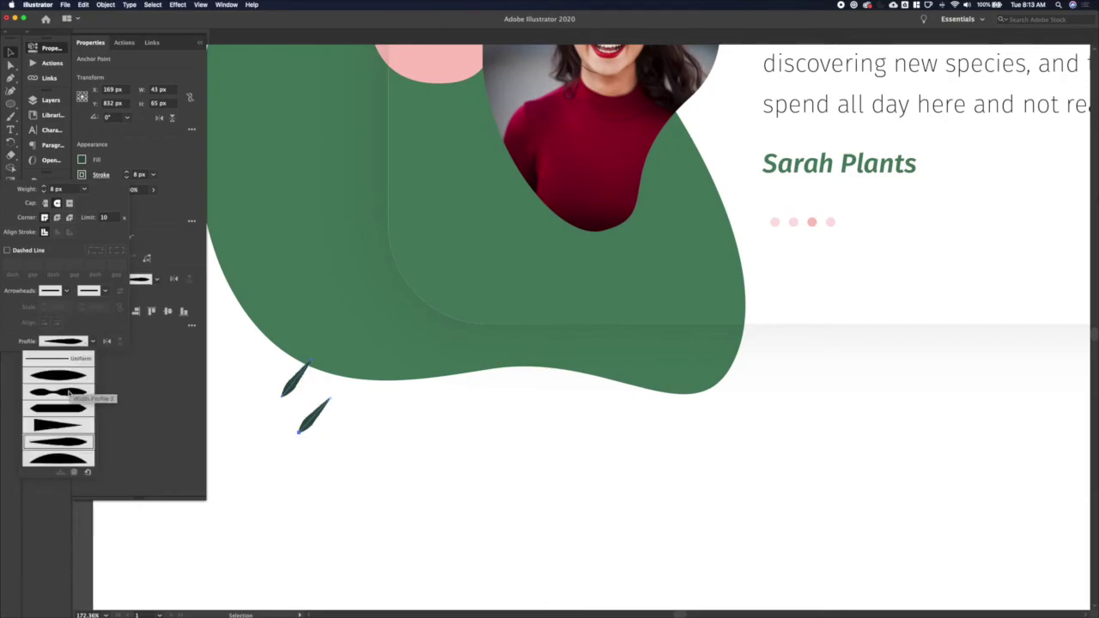
pyautogui.click(59, 355)
pyautogui.click(246, 407)
# Delete the two pen-drawn diagonal lines below the green shape.
pyautogui.scroll(-5, 370, 426)
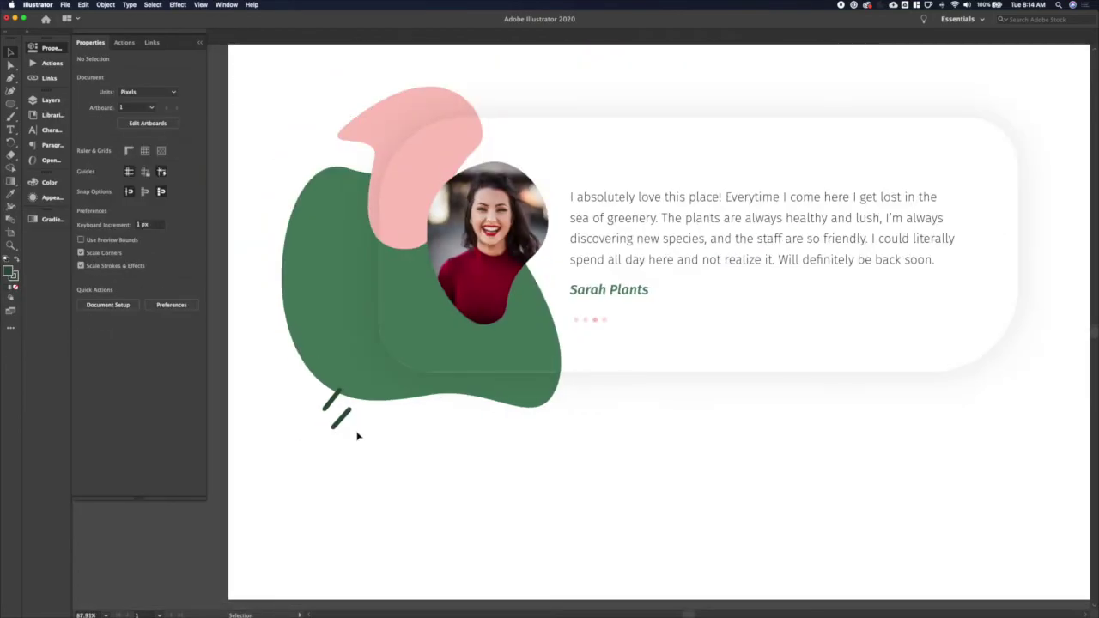
pyautogui.click(338, 422)
pyautogui.press('BackSpace')
# Paint a scattered cluster of short diagonal dark green dashes over the green shape's lower-left edge with the 10 pt. Round brush.
pyautogui.click(10, 117)
pyautogui.moveTo(325, 383); pyautogui.dragTo(312, 394)
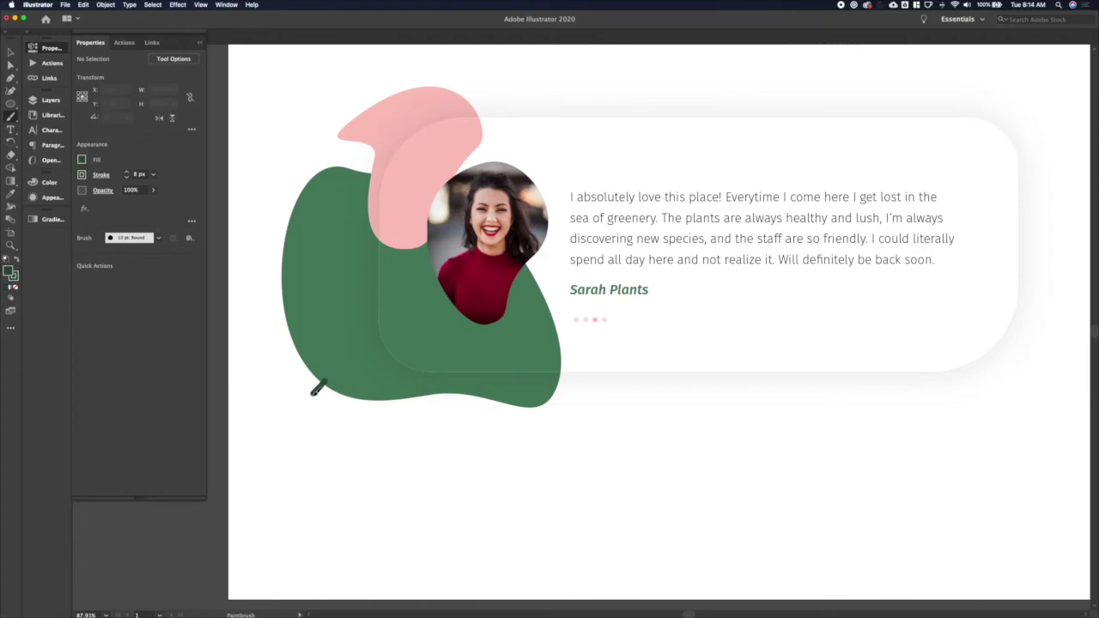
pyautogui.moveTo(364, 371); pyautogui.dragTo(347, 385)
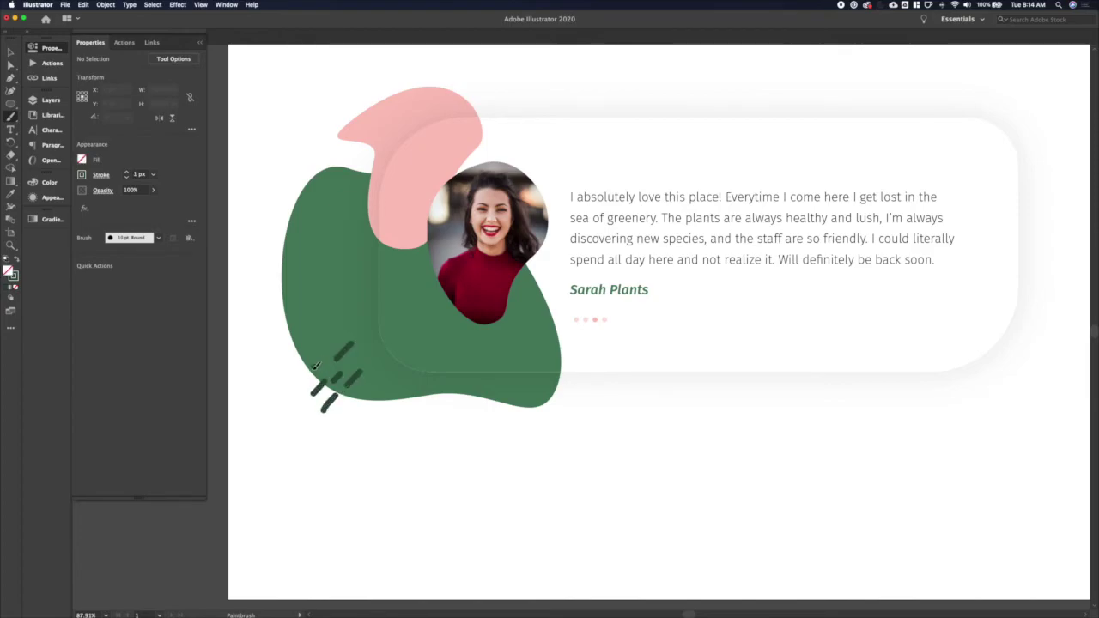
pyautogui.moveTo(315, 366); pyautogui.dragTo(302, 377)
pyautogui.moveTo(306, 431); pyautogui.dragTo(296, 441)
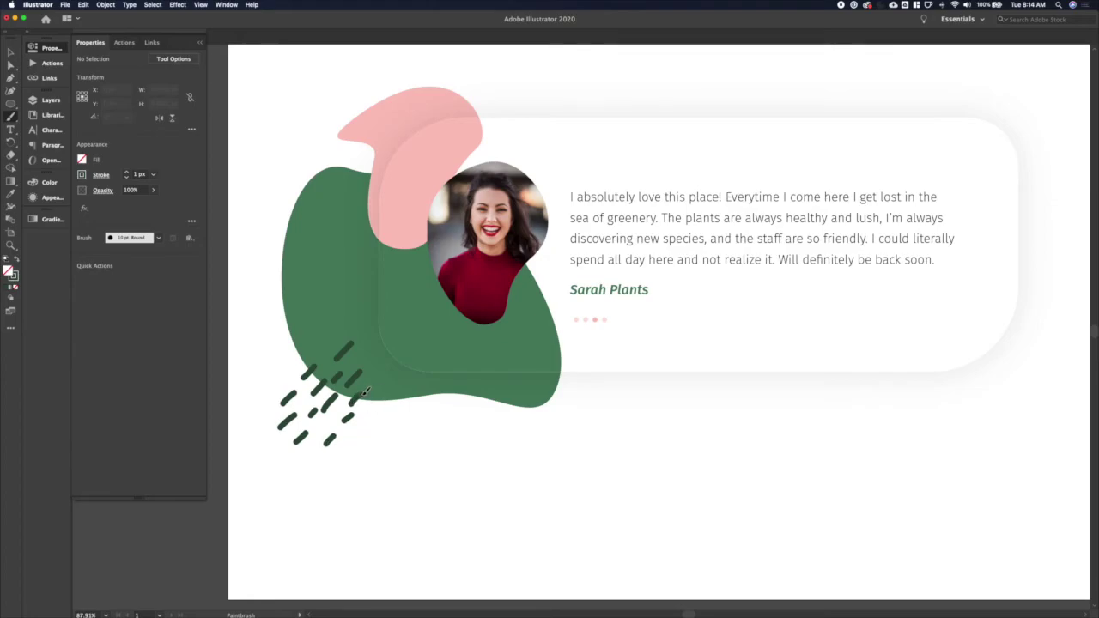
# Remove the small dash in the lower middle of the cluster and shift the dash below it slightly up and right.
pyautogui.scroll(-2, 365, 392)
pyautogui.press('v')
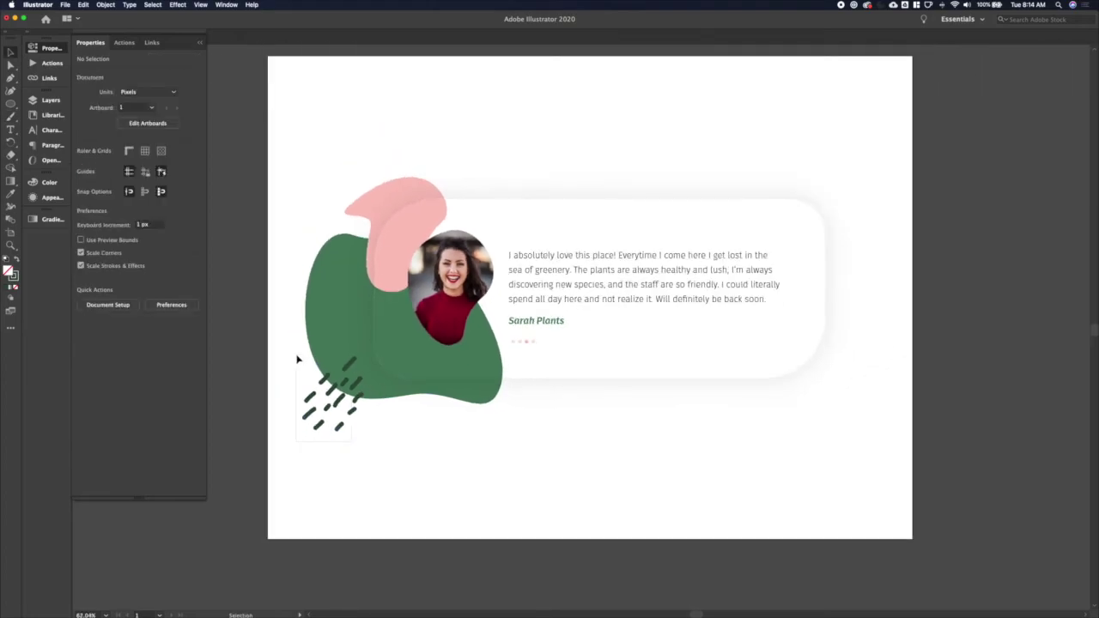
pyautogui.scroll(3, 297, 356)
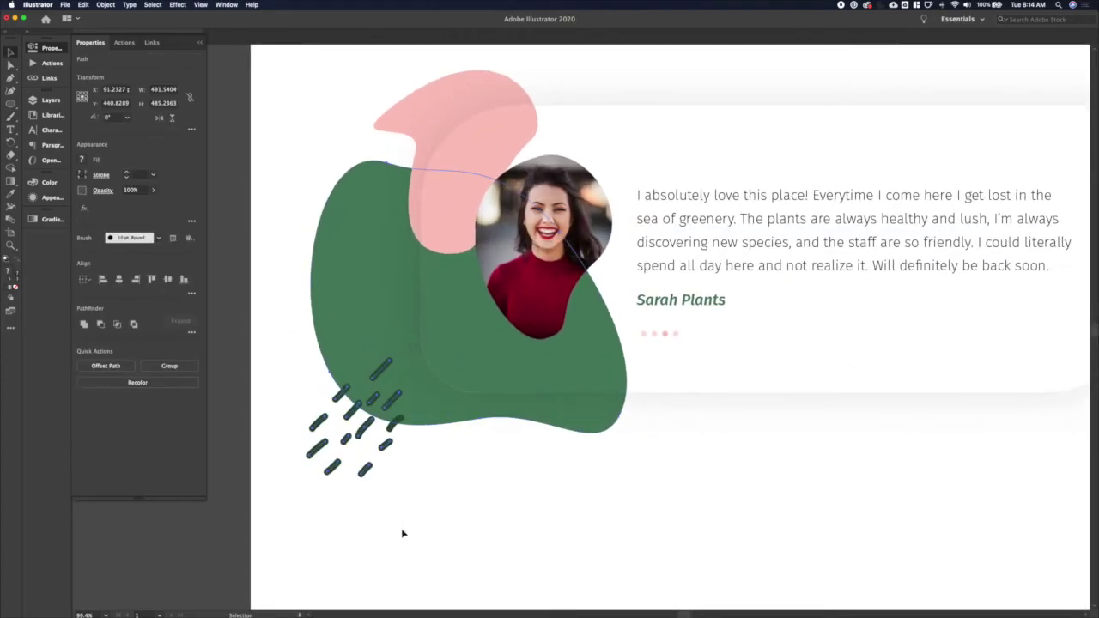
pyautogui.click(13, 118)
pyautogui.press('v')
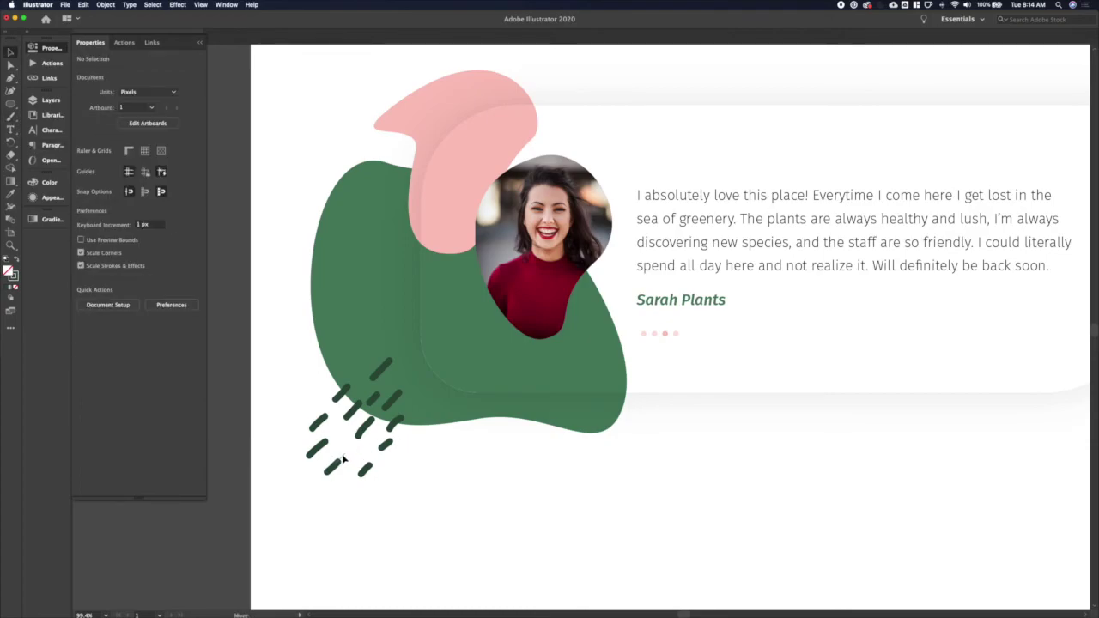
pyautogui.click(342, 459)
# Paint additional short diagonal dashes along the lower and right sides of the cluster to extend the pattern.
pyautogui.press('b')
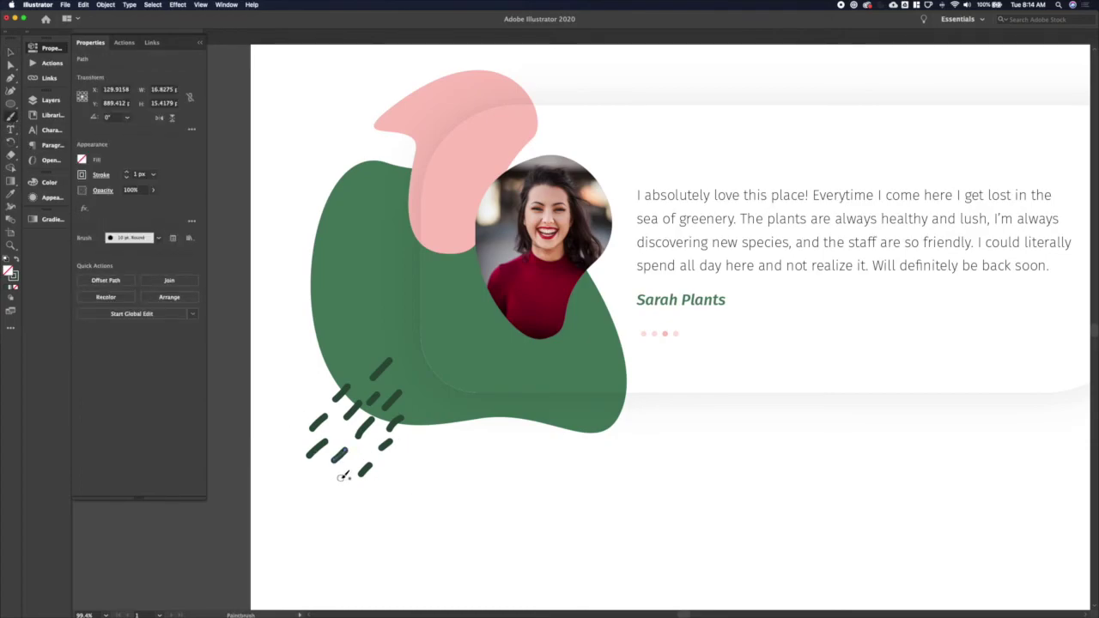
pyautogui.moveTo(343, 475); pyautogui.dragTo(317, 499)
pyautogui.hotkey('ctrl', 'z')
pyautogui.hotkey('ctrl', 'shift', 'a')
pyautogui.moveTo(390, 466)
pyautogui.mouseDown()
pyautogui.moveTo(403, 455)
pyautogui.moveTo(370, 458)
pyautogui.moveTo(379, 474)
pyautogui.mouseUp()
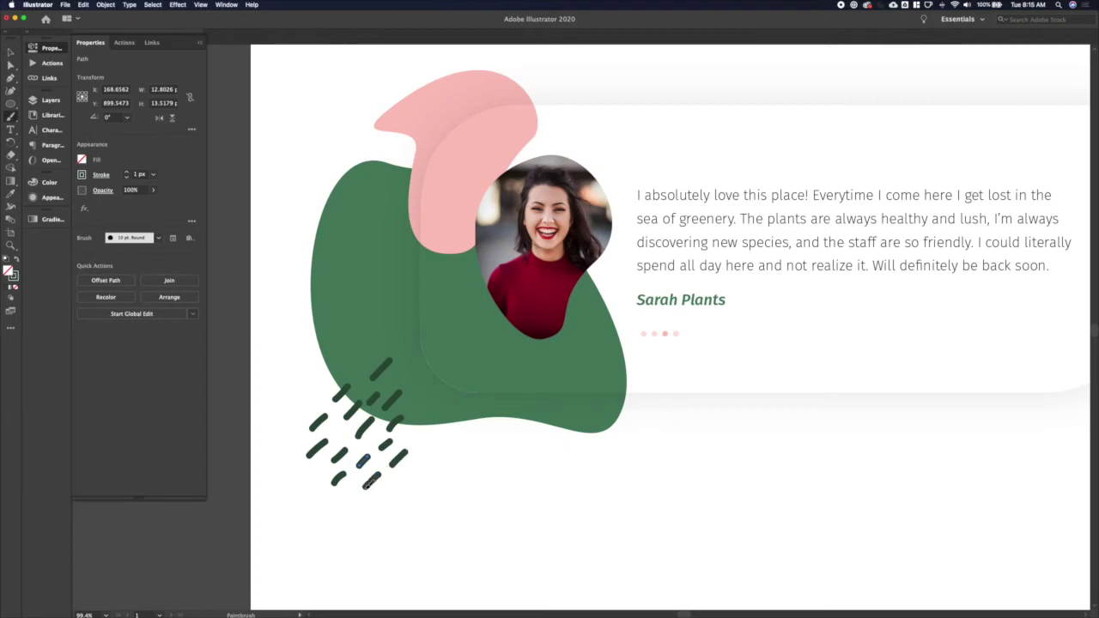
pyautogui.hotkey('ctrl', 'shift', 'a')
pyautogui.moveTo(411, 430); pyautogui.dragTo(426, 417)
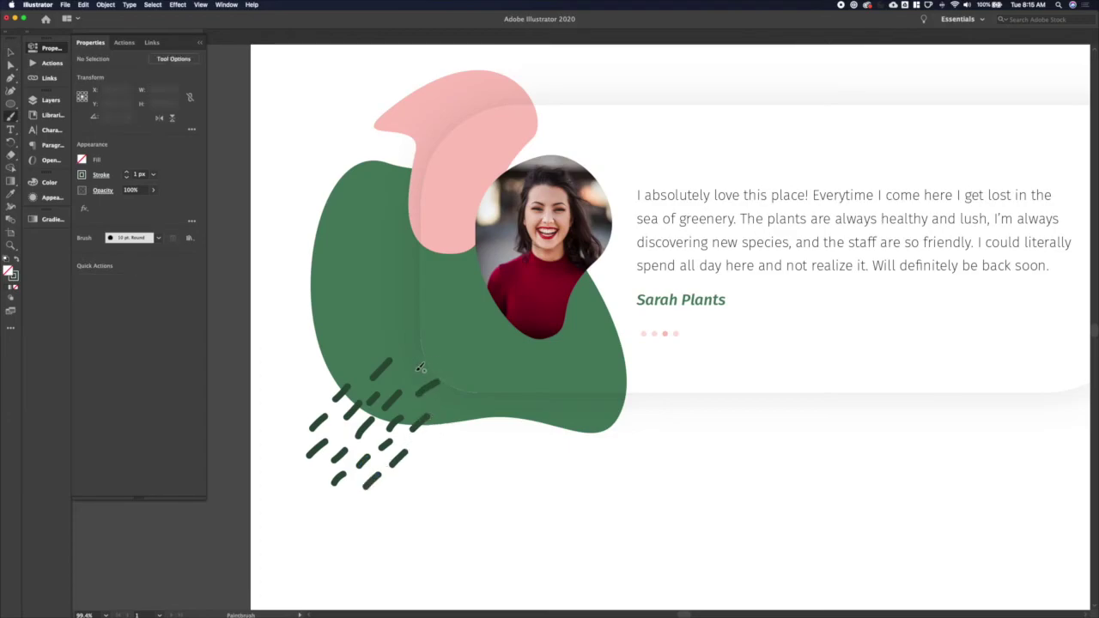
# Paint one more diagonal dash at the cluster's upper right and group all the dashes together.
pyautogui.moveTo(418, 369); pyautogui.dragTo(439, 352)
pyautogui.press('v')
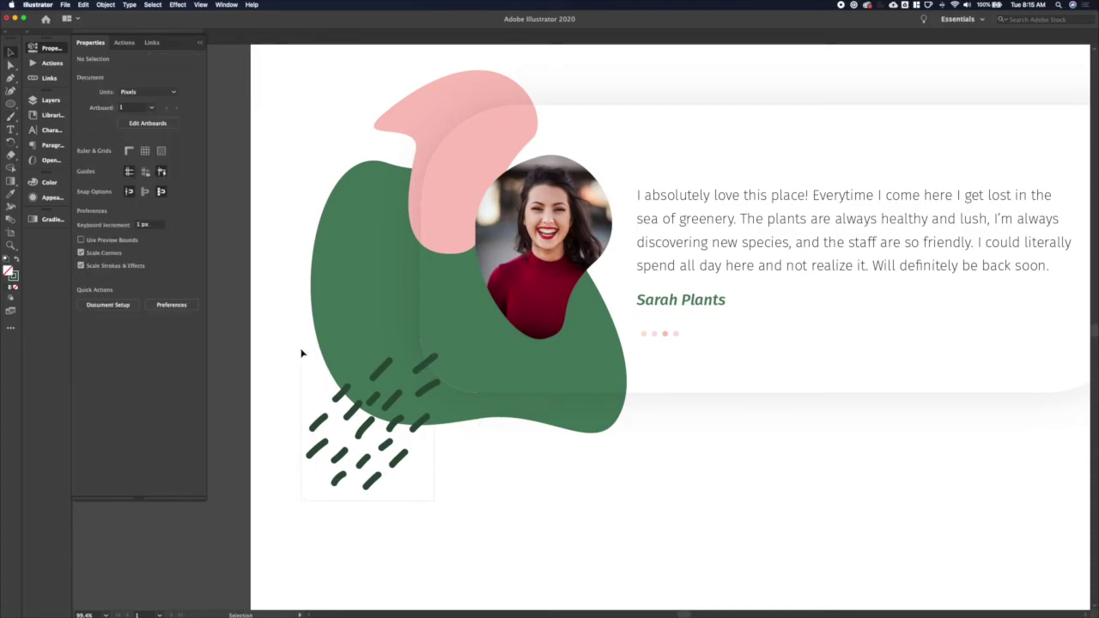
pyautogui.moveTo(301, 353); pyautogui.dragTo(562, 441)
pyautogui.press('super+g')
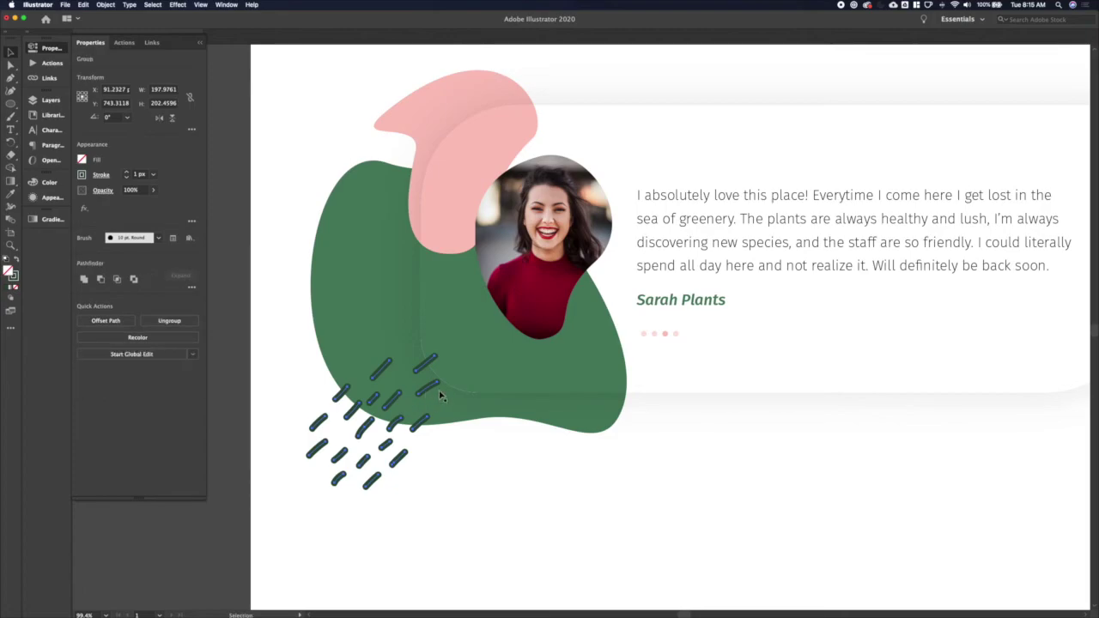
# Enlarge the dash group to about 302 px wide over the green shape's lower-left edge.
pyautogui.press('s')
pyautogui.moveTo(441, 396)
pyautogui.mouseDown()
pyautogui.moveTo(468, 401)
pyautogui.moveTo(476, 385)
pyautogui.mouseUp()
pyautogui.scroll(-2, 476, 385)
pyautogui.press('super+0')
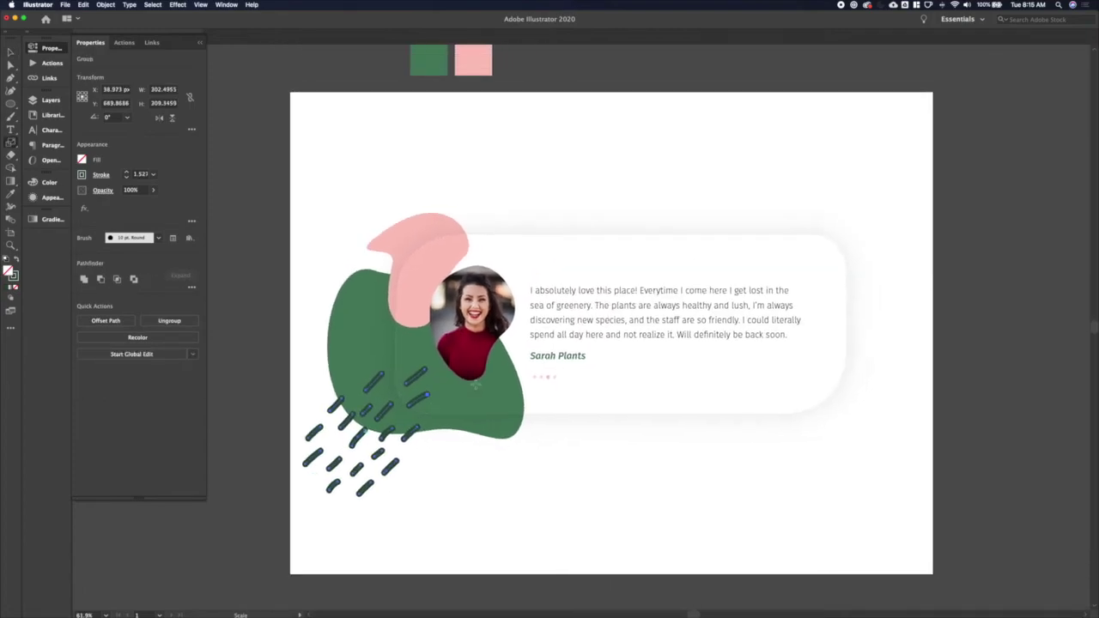
# Try moving the dash group over the pink shape and portrait, enlarging it to about 476 px wide and nudging it down.
pyautogui.moveTo(352, 435); pyautogui.dragTo(448, 283)
pyautogui.press('a')
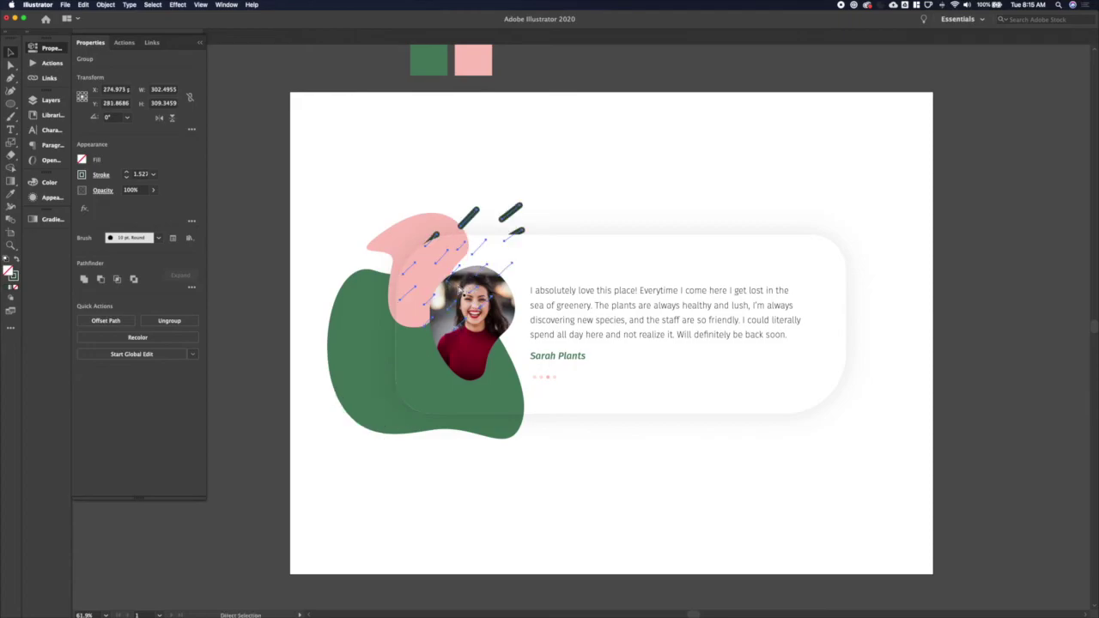
pyautogui.press('s')
pyautogui.moveTo(533, 228); pyautogui.dragTo(570, 213)
pyautogui.hotkey('shift', 'Down')
pyautogui.hotkey('shift', 'Down')
pyautogui.hotkey('shift', 'Down')
pyautogui.hotkey('shift', 'Down')
pyautogui.hotkey('shift', 'Down')
pyautogui.hotkey('shift', 'Down')
# Undo the dash group's move, enlargement and nudges, and deselect it.
pyautogui.press('super+z')
pyautogui.press('super+z')
pyautogui.press('super+z')
pyautogui.press('super+z')
pyautogui.press('super+z')
pyautogui.press('super+z')
pyautogui.press('super+z')
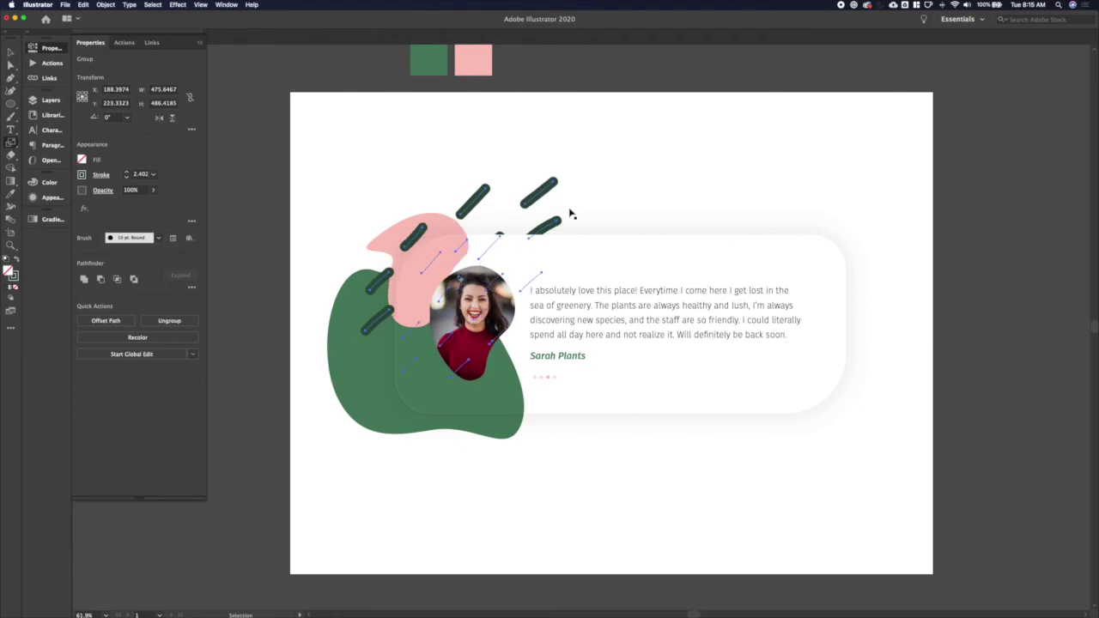
pyautogui.press('super+z')
pyautogui.press('v')
pyautogui.click(477, 496)
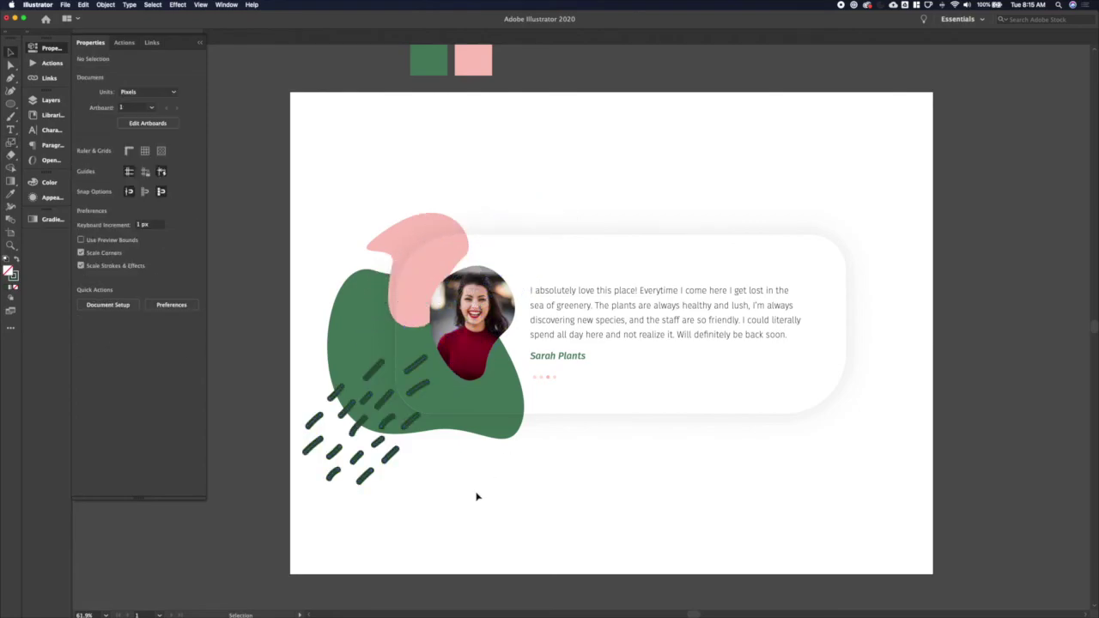
# Rotate the dash group by about 23.5° and move it over the upper left of the pink shape.
pyautogui.click(391, 457)
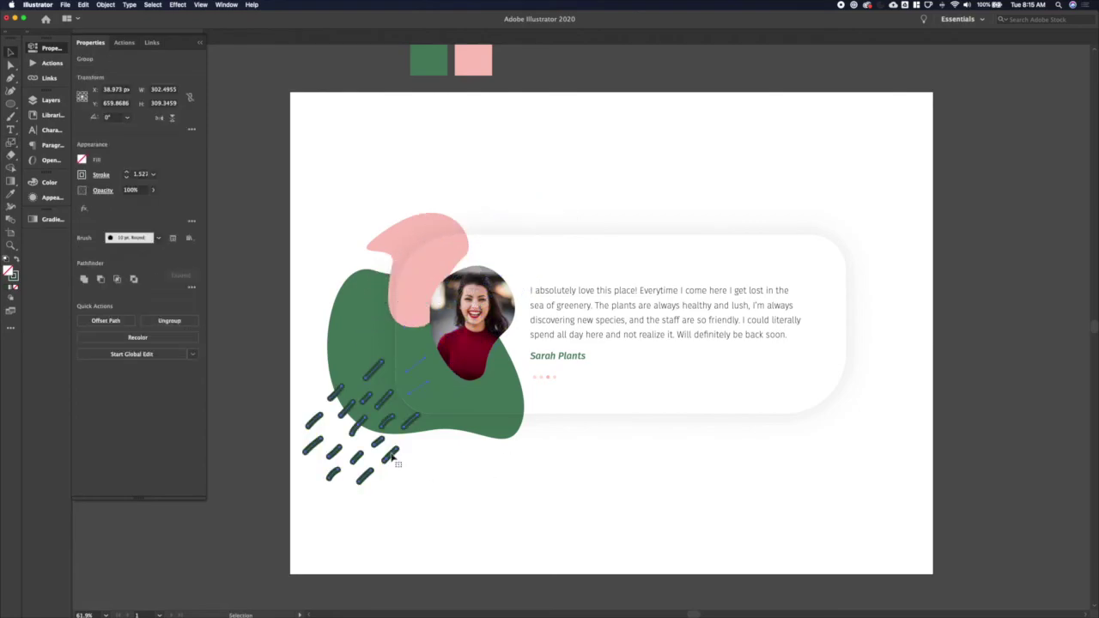
pyautogui.press('r')
pyautogui.moveTo(435, 449); pyautogui.dragTo(449, 421)
pyautogui.press('v')
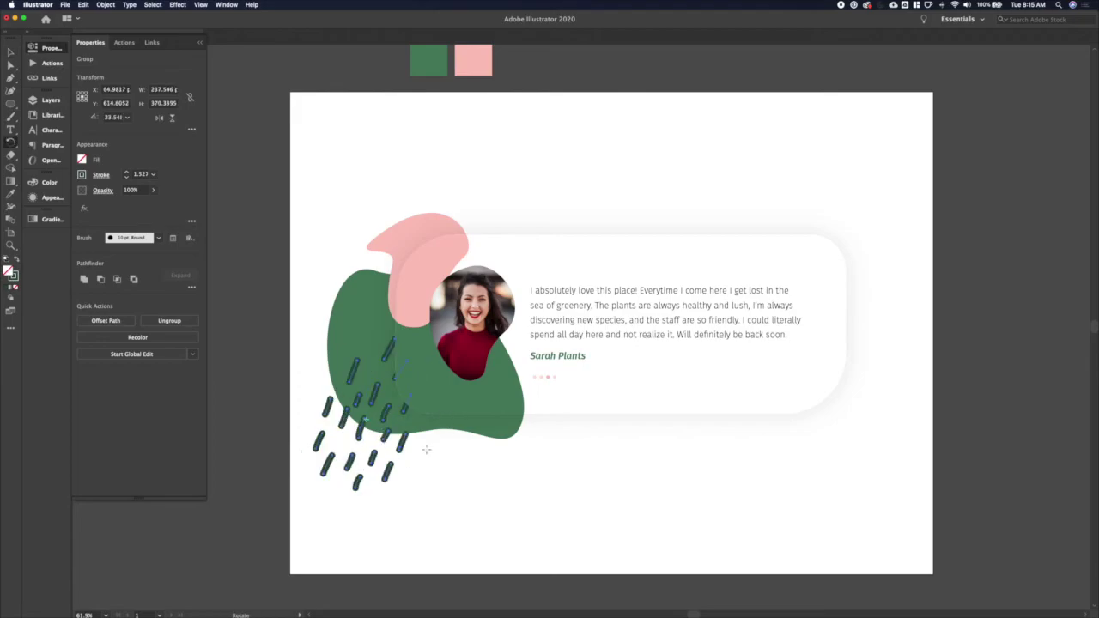
pyautogui.click(428, 476)
pyautogui.hscroll(2, 428, 477)
pyautogui.moveTo(335, 468); pyautogui.dragTo(344, 301)
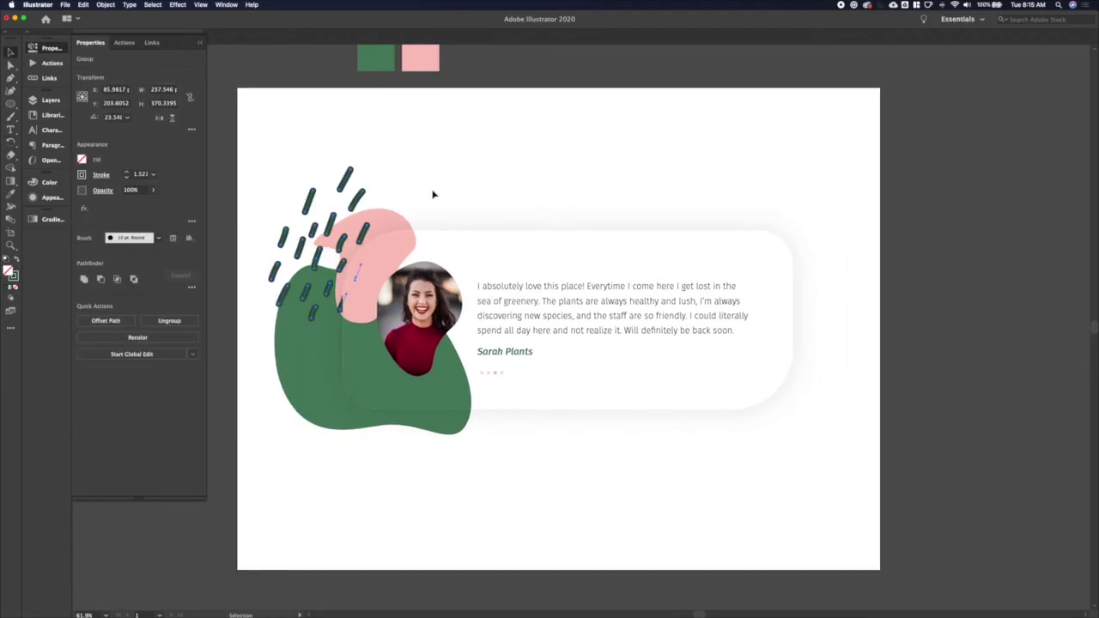
# Set the dash group's stroke weight to 1 px and place a copy over the green shape's lower-right corner.
pyautogui.click(128, 178)
pyautogui.click(127, 178)
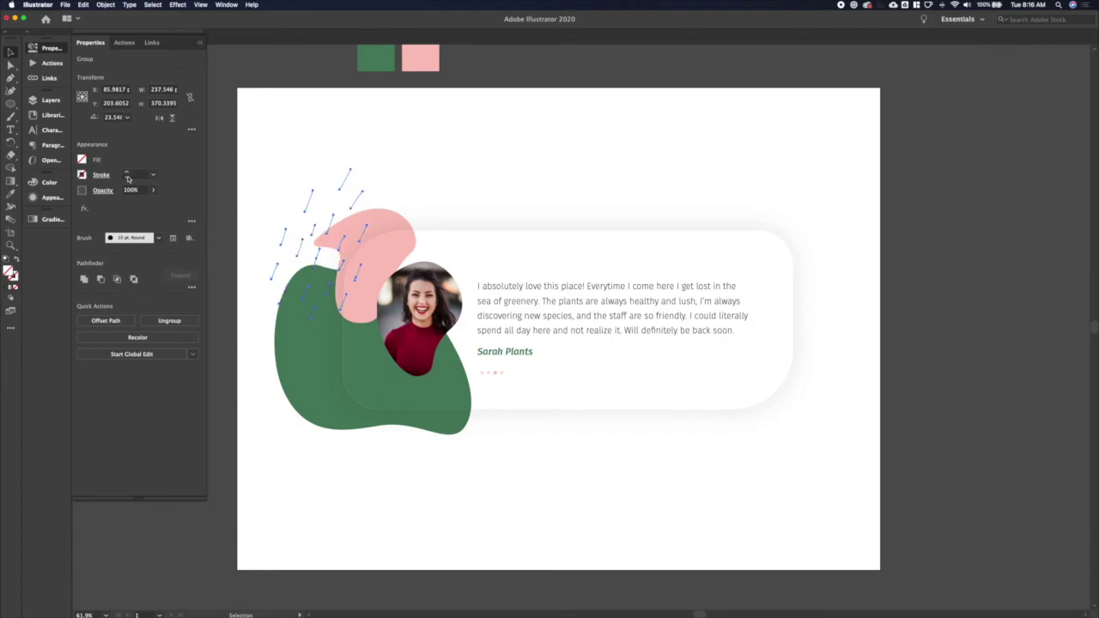
pyautogui.click(127, 172)
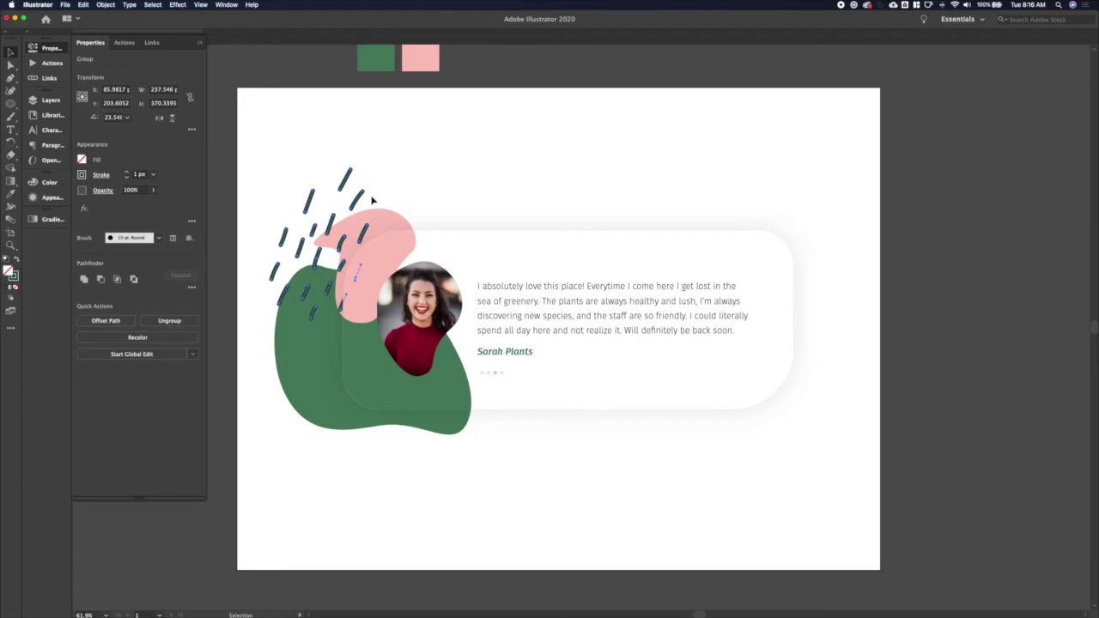
pyautogui.moveTo(351, 193); pyautogui.dragTo(351, 297)
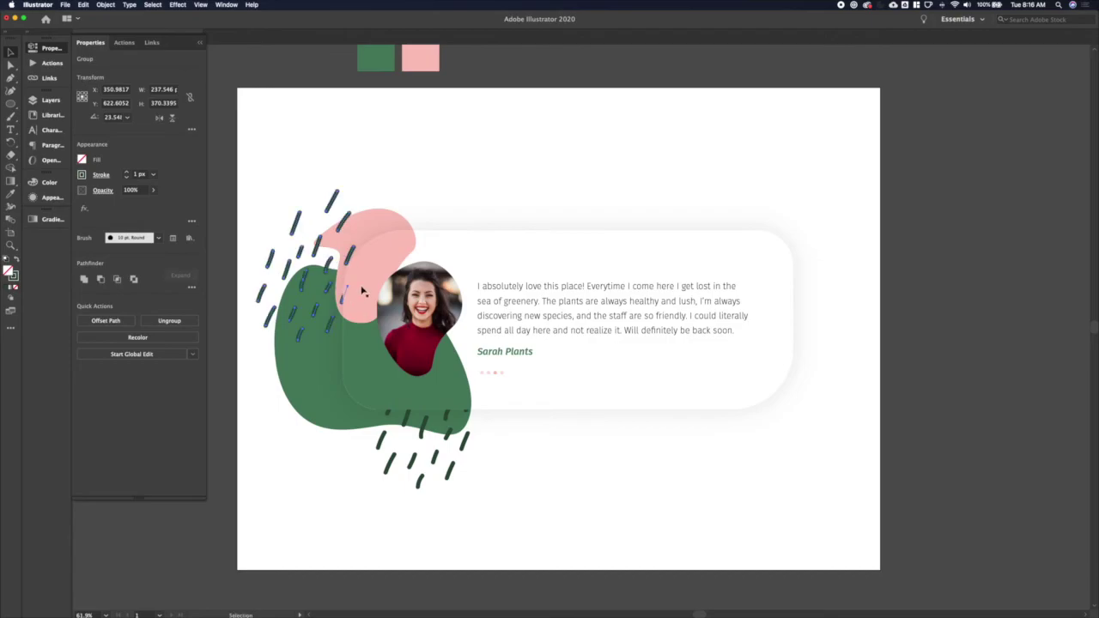
# Shrink the upper dash group to about 184 px wide, turn it 180° and move it over the pink shape's upper right.
pyautogui.press('s')
pyautogui.moveTo(421, 201); pyautogui.dragTo(263, 366)
pyautogui.press('r')
pyautogui.press('v')
pyautogui.click(485, 187)
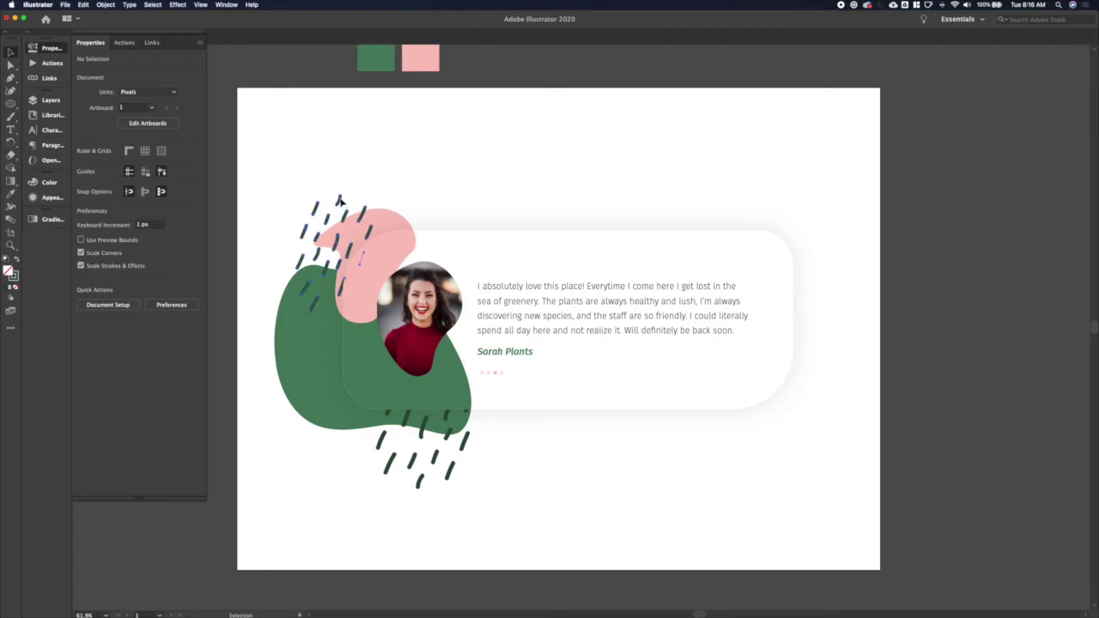
pyautogui.moveTo(339, 200); pyautogui.dragTo(459, 189)
# Try rotating the upper dash group to a flatter diagonal, and undo the rotation.
pyautogui.press('r')
pyautogui.press('v')
pyautogui.click(452, 199)
pyautogui.press('super+z')
pyautogui.press('super+z')
pyautogui.press('super+z')
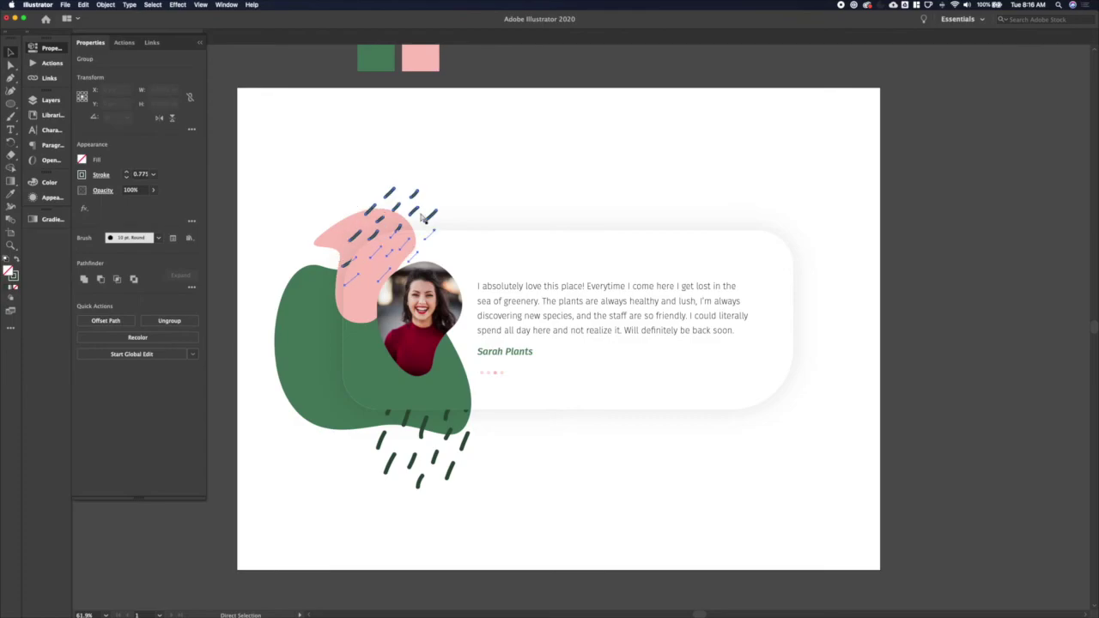
pyautogui.press('super+shift+z')
# Nudge the upper dash group 10 px to the left.
pyautogui.scroll(1, 421, 216)
pyautogui.scroll(7, 421, 216)
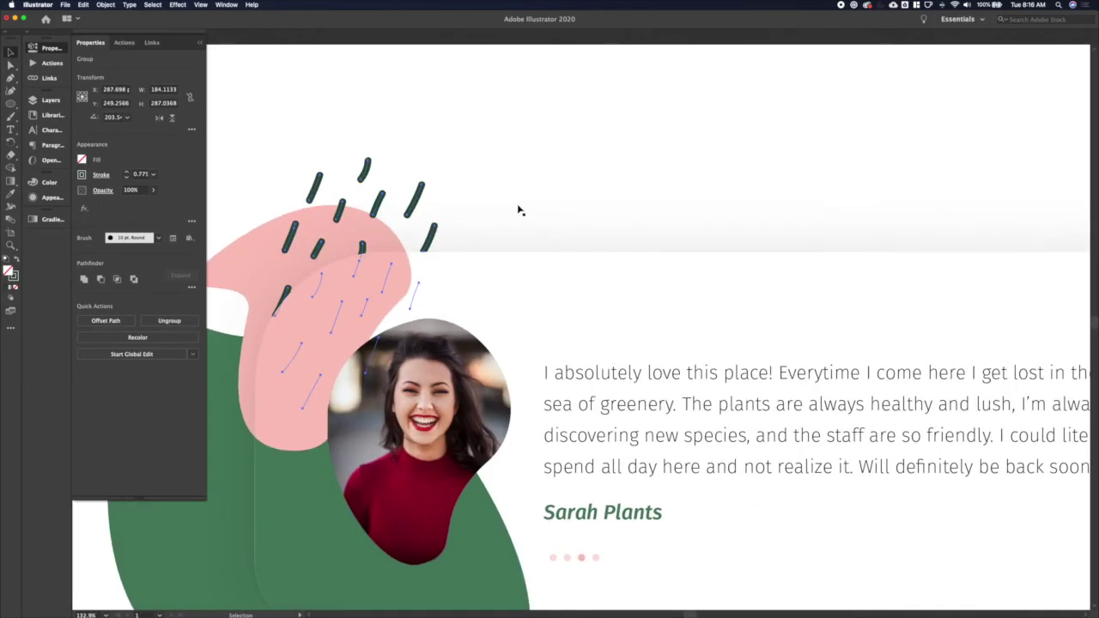
pyautogui.hotkey('shift', 'Left')
# Move the leftmost single dash of the upper group 30 px left and 30 px up onto the pink shape's tip.
pyautogui.press('a')
pyautogui.hscroll(-4, 458, 227)
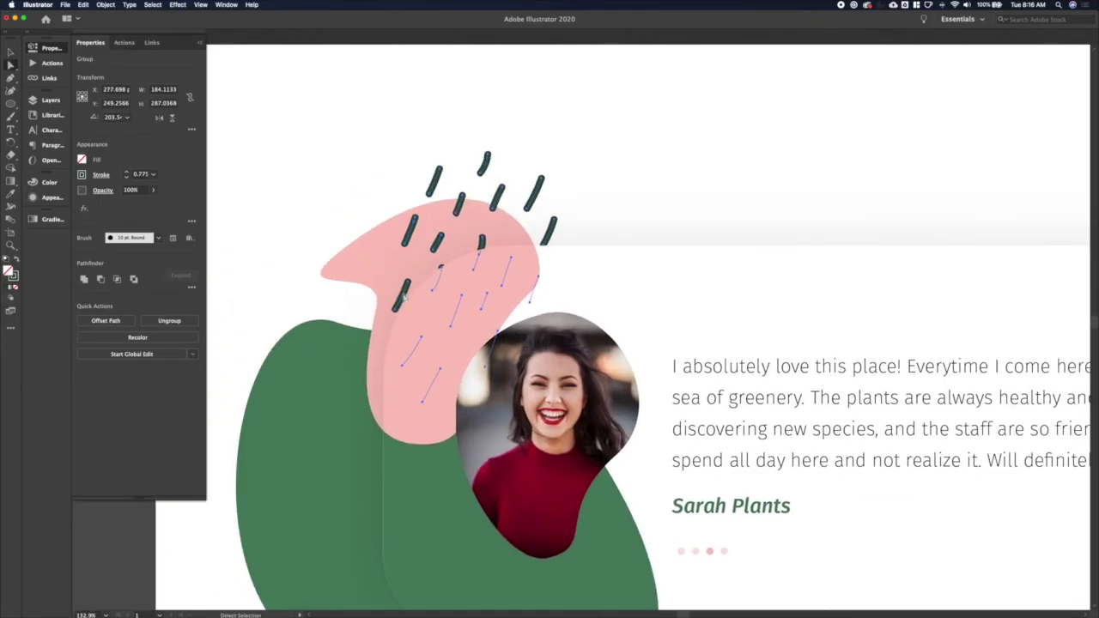
pyautogui.click(403, 296)
pyautogui.hotkey('shift', 'Left')
pyautogui.hotkey('shift', 'Left')
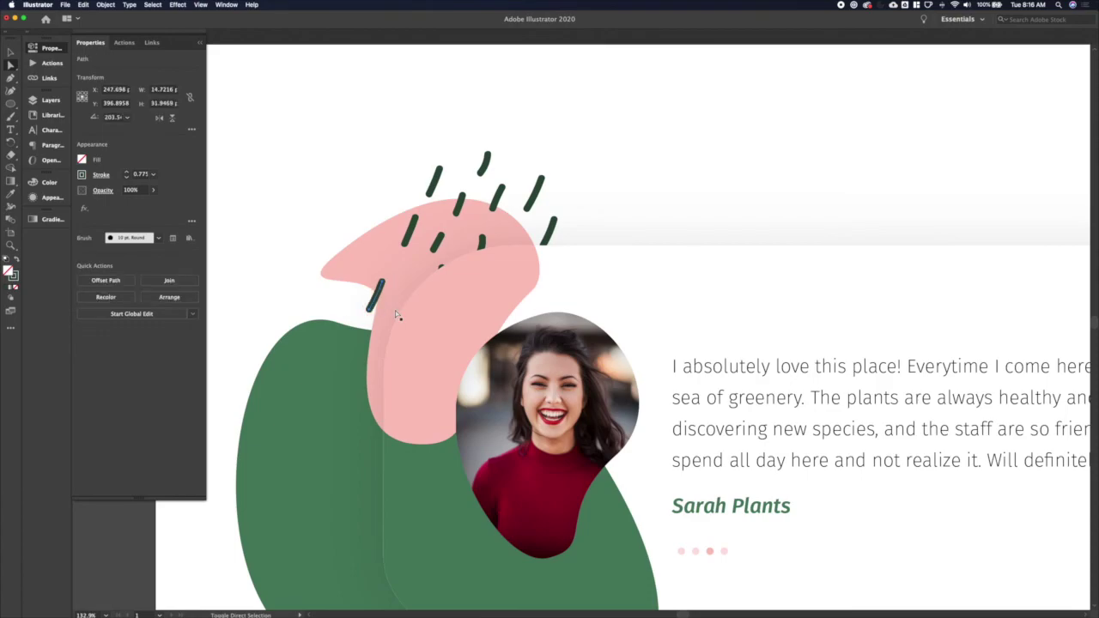
pyautogui.hotkey('shift', 'Left')
pyautogui.hotkey('shift', 'Up')
pyautogui.hotkey('shift', 'Up')
pyautogui.hotkey('shift', 'Up')
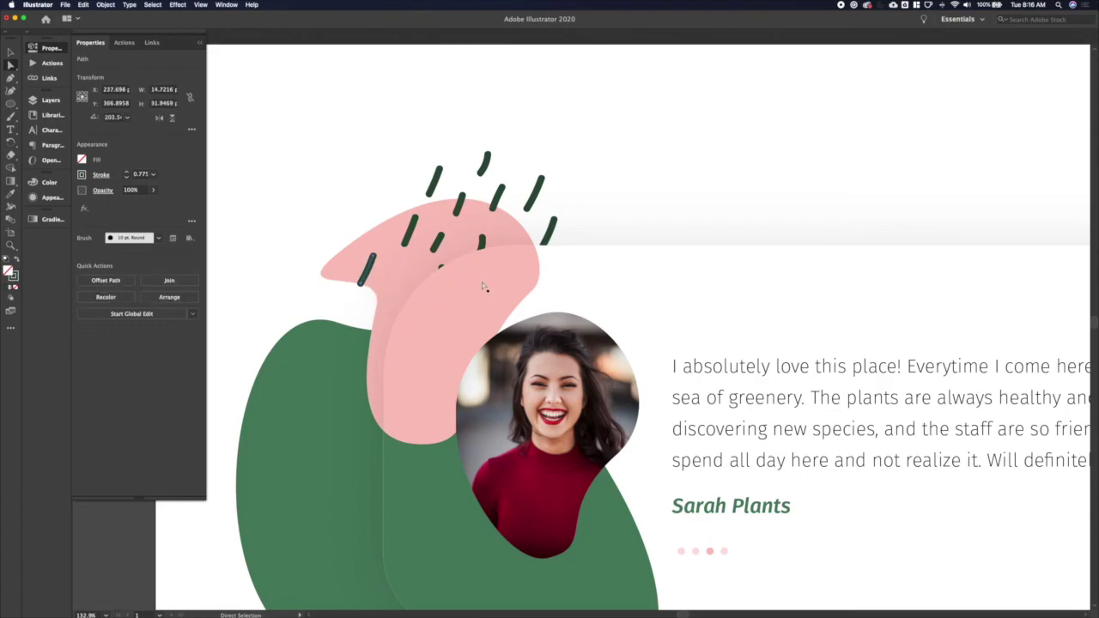
# Isolate the upper dash group and spread its lower dashes individually along the pink shape's left side and above its top edge.
pyautogui.press('v')
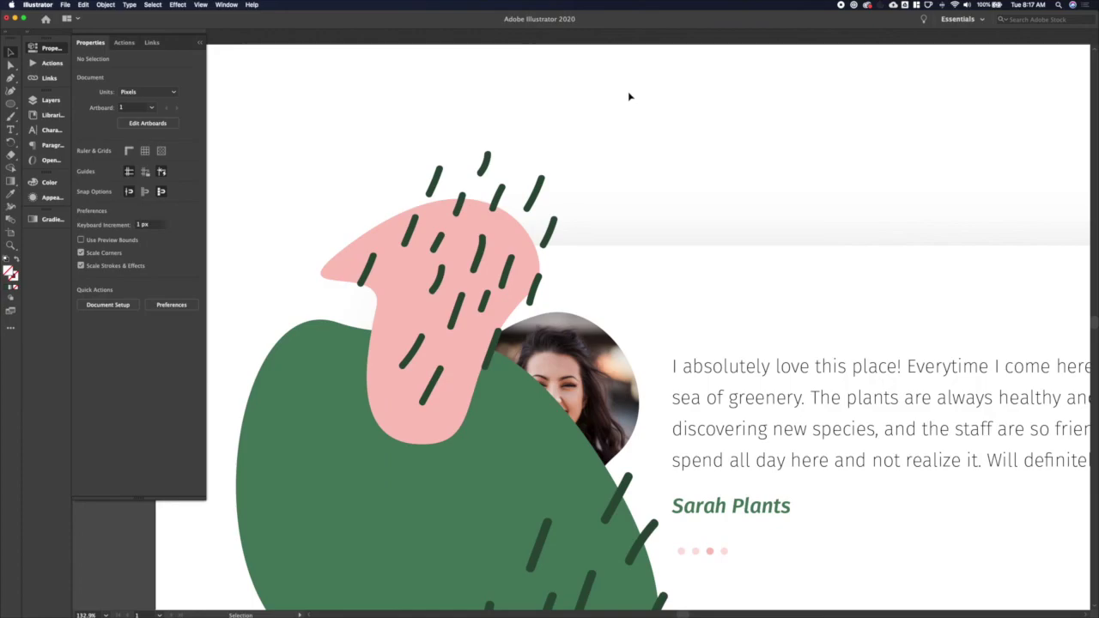
pyautogui.click(416, 276)
pyautogui.doubleClick(417, 277)
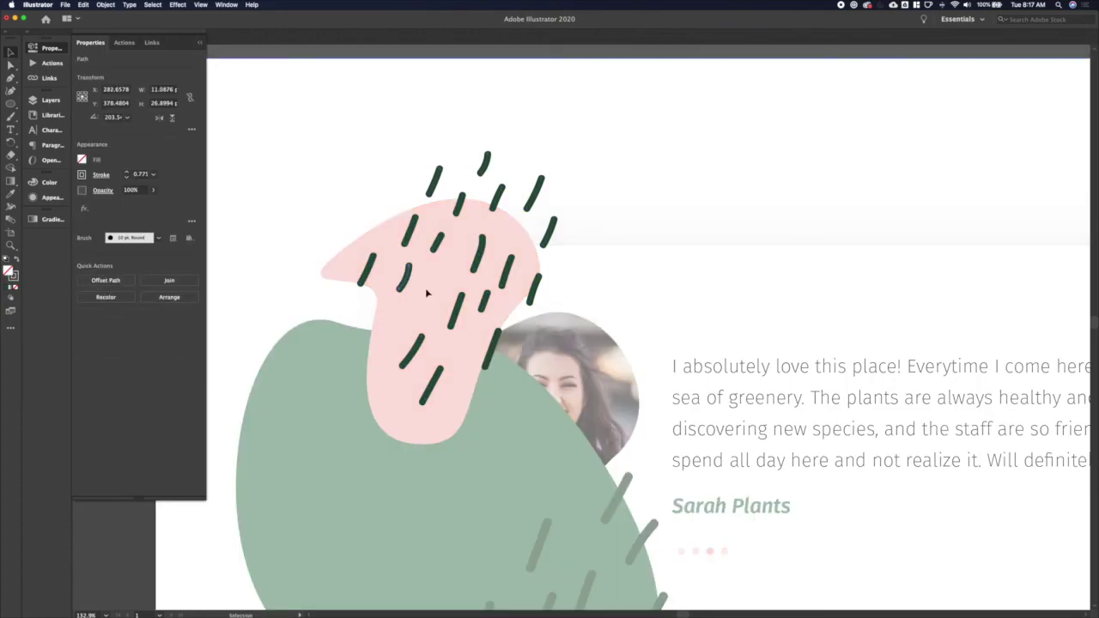
pyautogui.moveTo(460, 314); pyautogui.dragTo(365, 331)
pyautogui.moveTo(419, 355); pyautogui.dragTo(389, 197)
pyautogui.moveTo(486, 301); pyautogui.dragTo(404, 328)
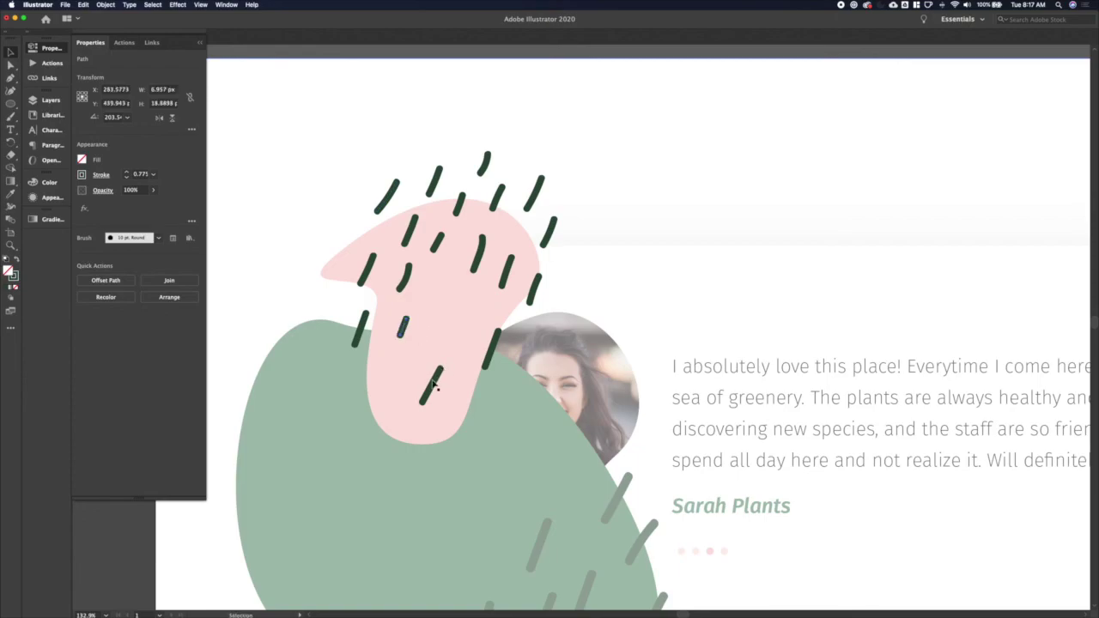
pyautogui.moveTo(386, 387); pyautogui.dragTo(386, 387)
pyautogui.moveTo(474, 358); pyautogui.dragTo(436, 304)
pyautogui.moveTo(536, 289); pyautogui.dragTo(395, 407)
pyautogui.doubleClick(736, 270)
pyautogui.click(736, 275)
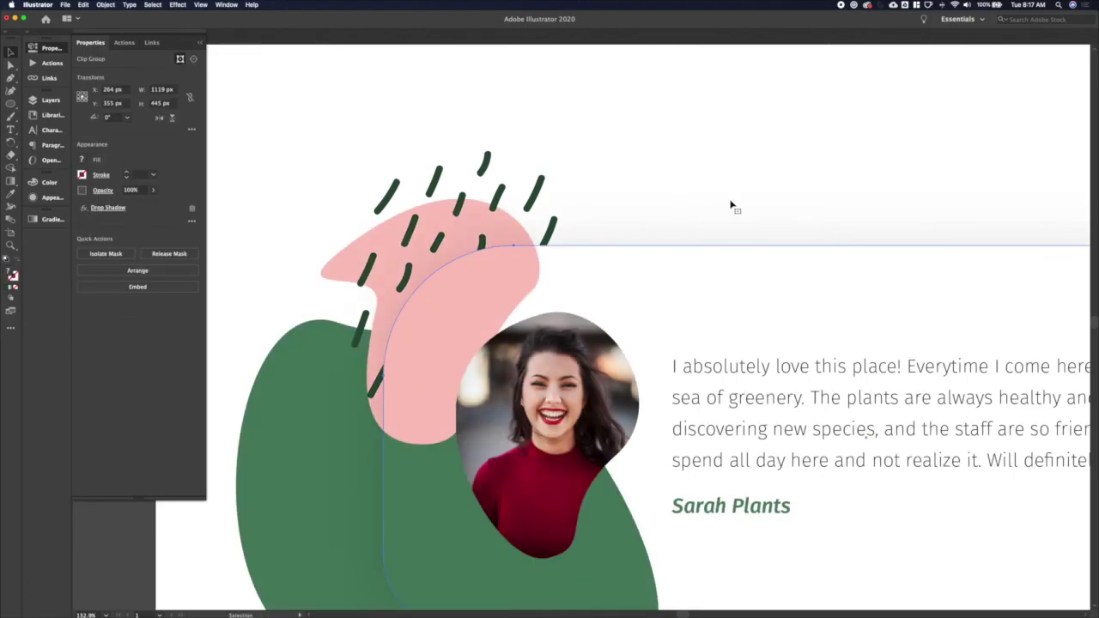
# Select the whole testimonial composition and enlarge it so the green shape extends past the artboard's left edge.
pyautogui.scroll(-10, 731, 204)
pyautogui.click(572, 275)
pyautogui.press('super+0')
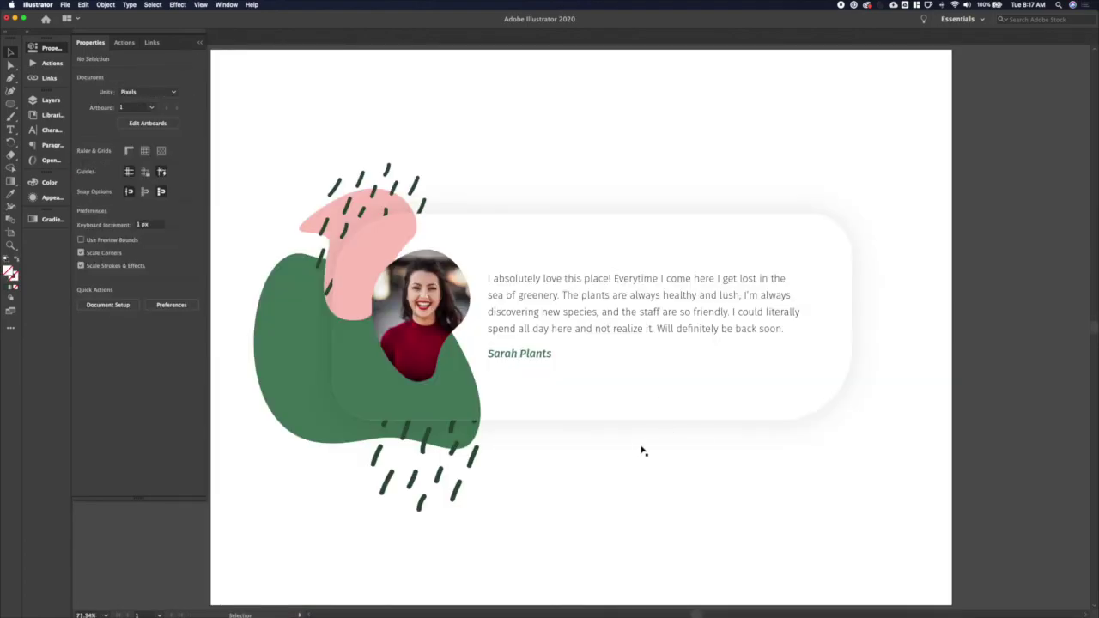
pyautogui.scroll(-2, 643, 449)
pyautogui.moveTo(779, 507); pyautogui.dragTo(361, 232)
pyautogui.press('s')
pyautogui.moveTo(767, 243); pyautogui.dragTo(795, 221)
pyautogui.press('v')
pyautogui.click(796, 225)
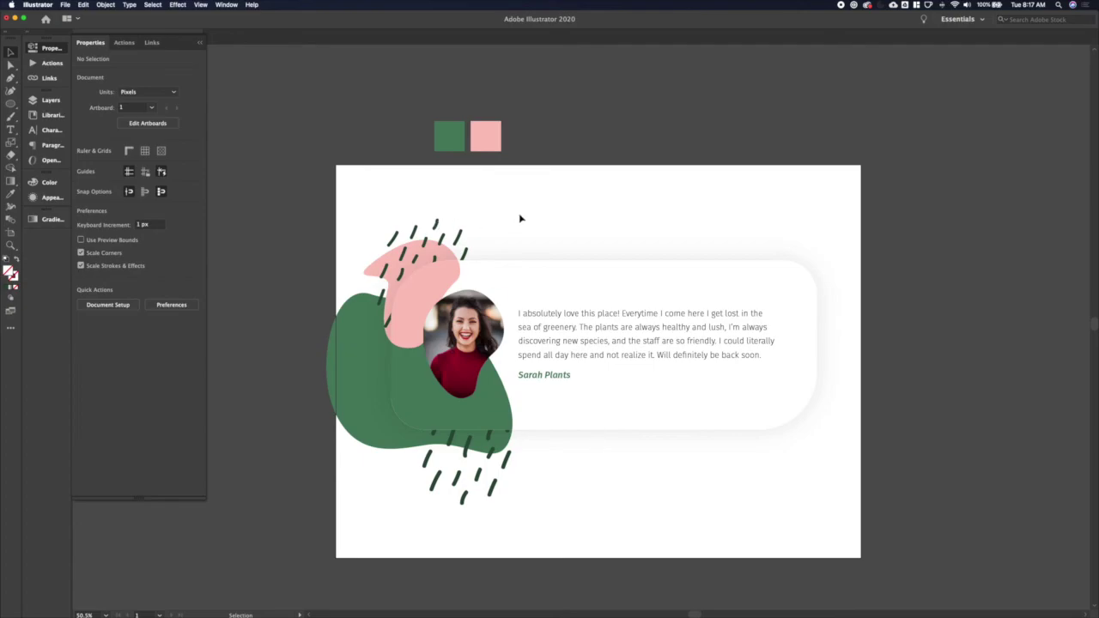
# Nudge the quote and author name text down 9 px inside the white card.
pyautogui.press('a')
pyautogui.click(590, 339)
pyautogui.press('Down')
pyautogui.press('Down')
pyautogui.press('Down')
pyautogui.press('Down')
pyautogui.press('Down')
pyautogui.press('Down')
pyautogui.press('Down')
pyautogui.press('Down')
pyautogui.press('Down')
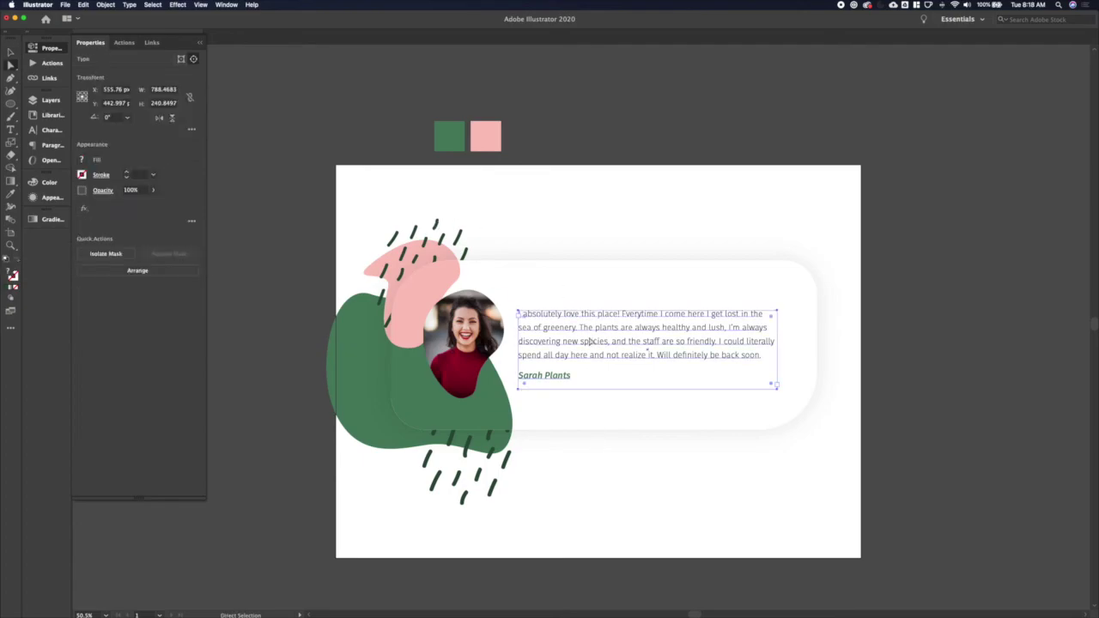
pyautogui.click(585, 239)
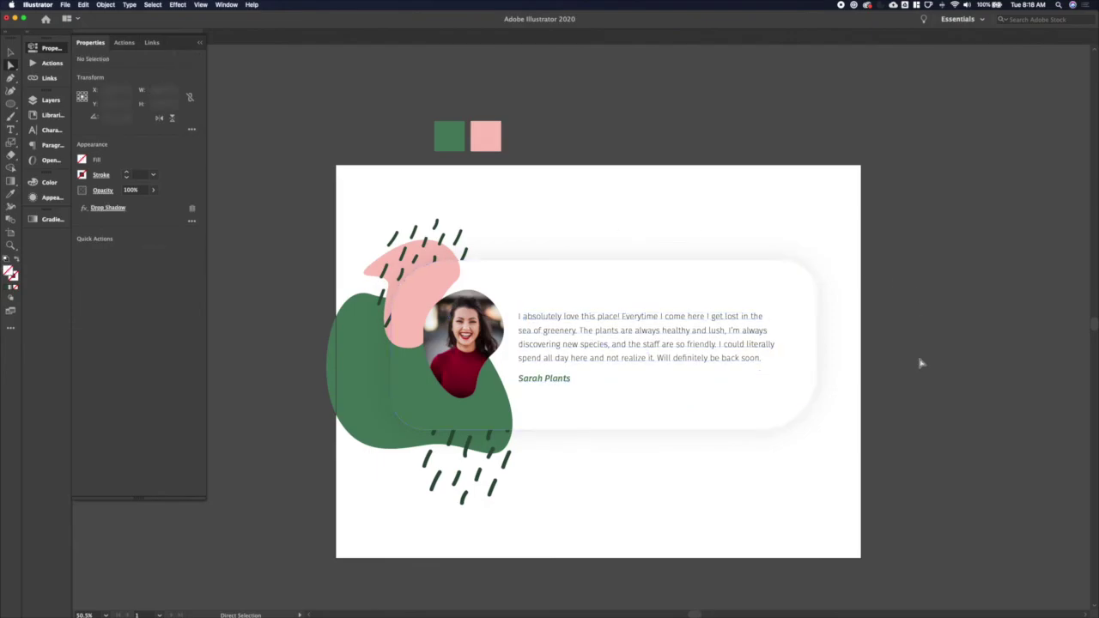
# Select the large green shape and display its fill colour as HSB values.
pyautogui.click(350, 362)
pyautogui.click(82, 160)
pyautogui.click(85, 162)
pyautogui.click(49, 183)
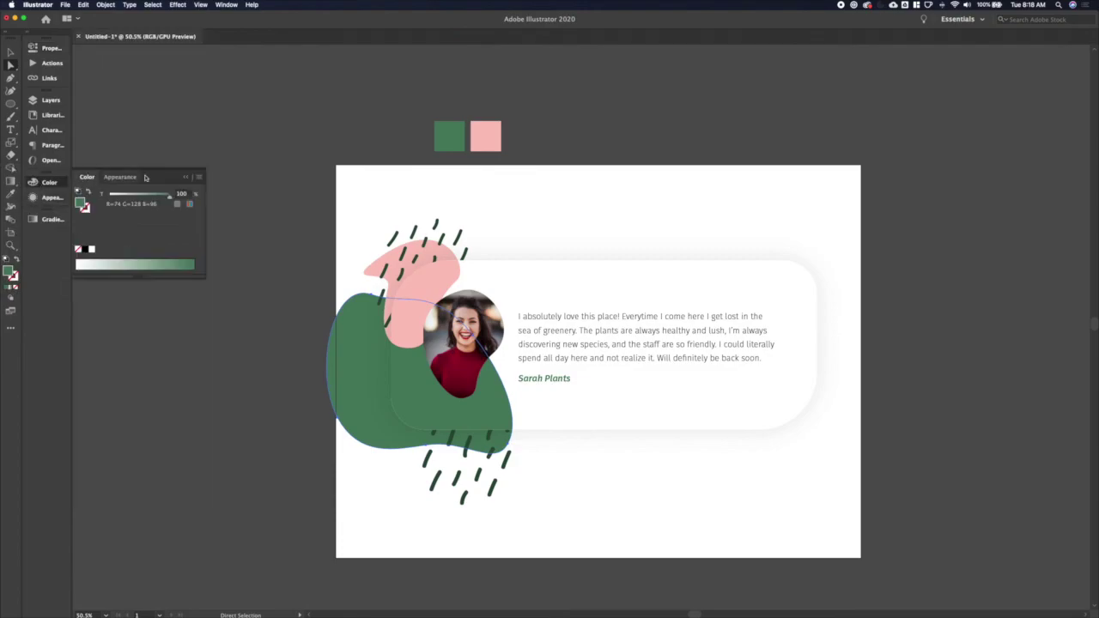
pyautogui.click(199, 177)
pyautogui.click(213, 206)
# Set the green fill's brightness to about 48% and deselect the shape.
pyautogui.click(183, 230)
pyautogui.press('super+a')
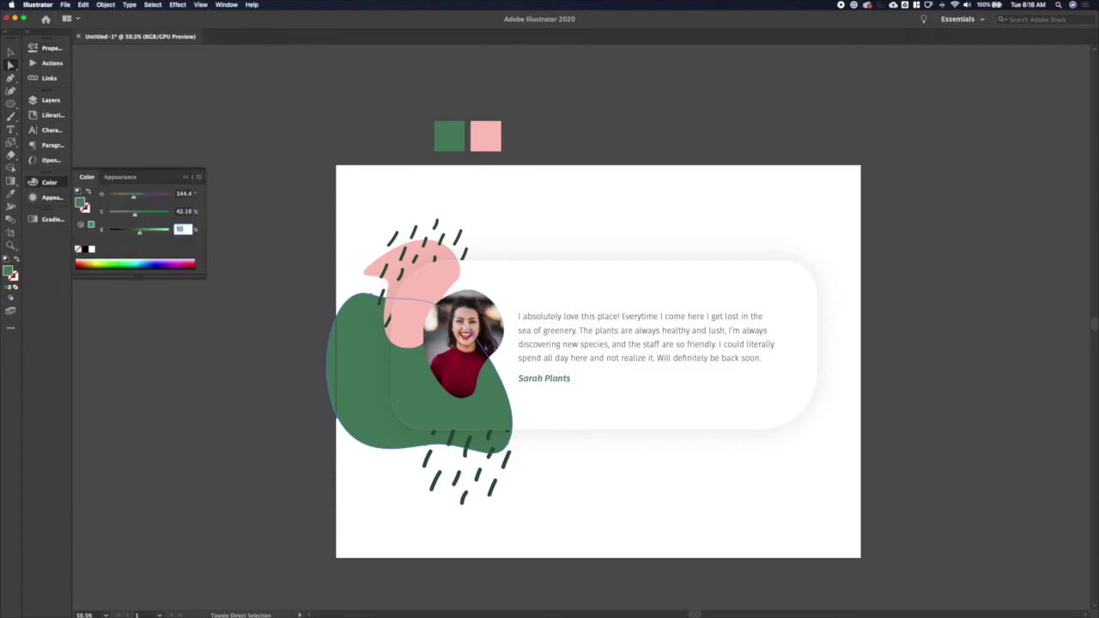
pyautogui.hotkey('shift', 'Down')
pyautogui.hotkey('shift', 'Up')
pyautogui.press('Return')
pyautogui.click(248, 358)
pyautogui.press('v')
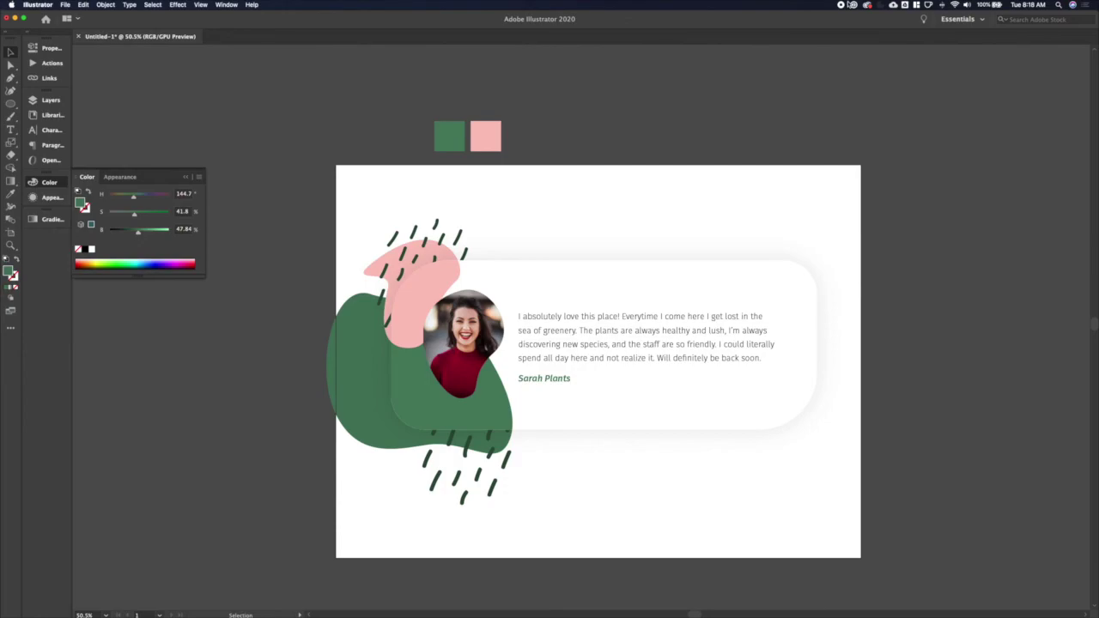